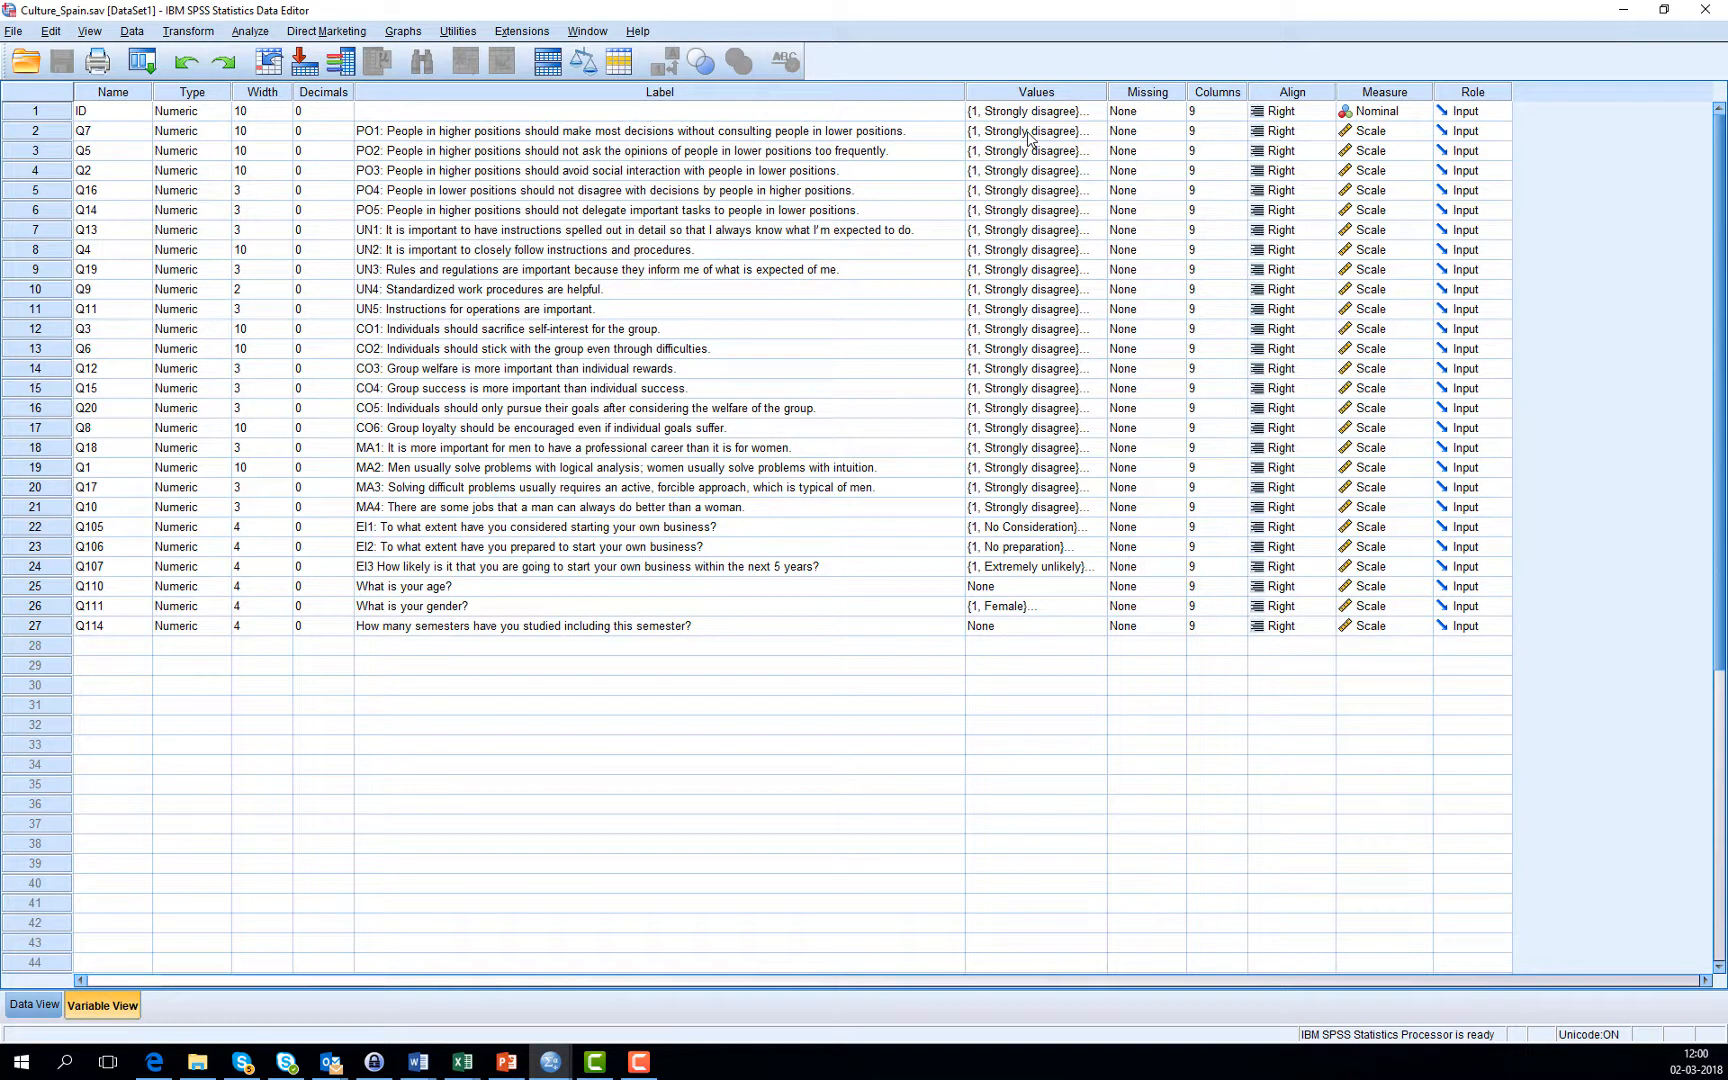
Step: Check the value labels defined for variable Q7, leaving them as they are
double_click(1104, 133)
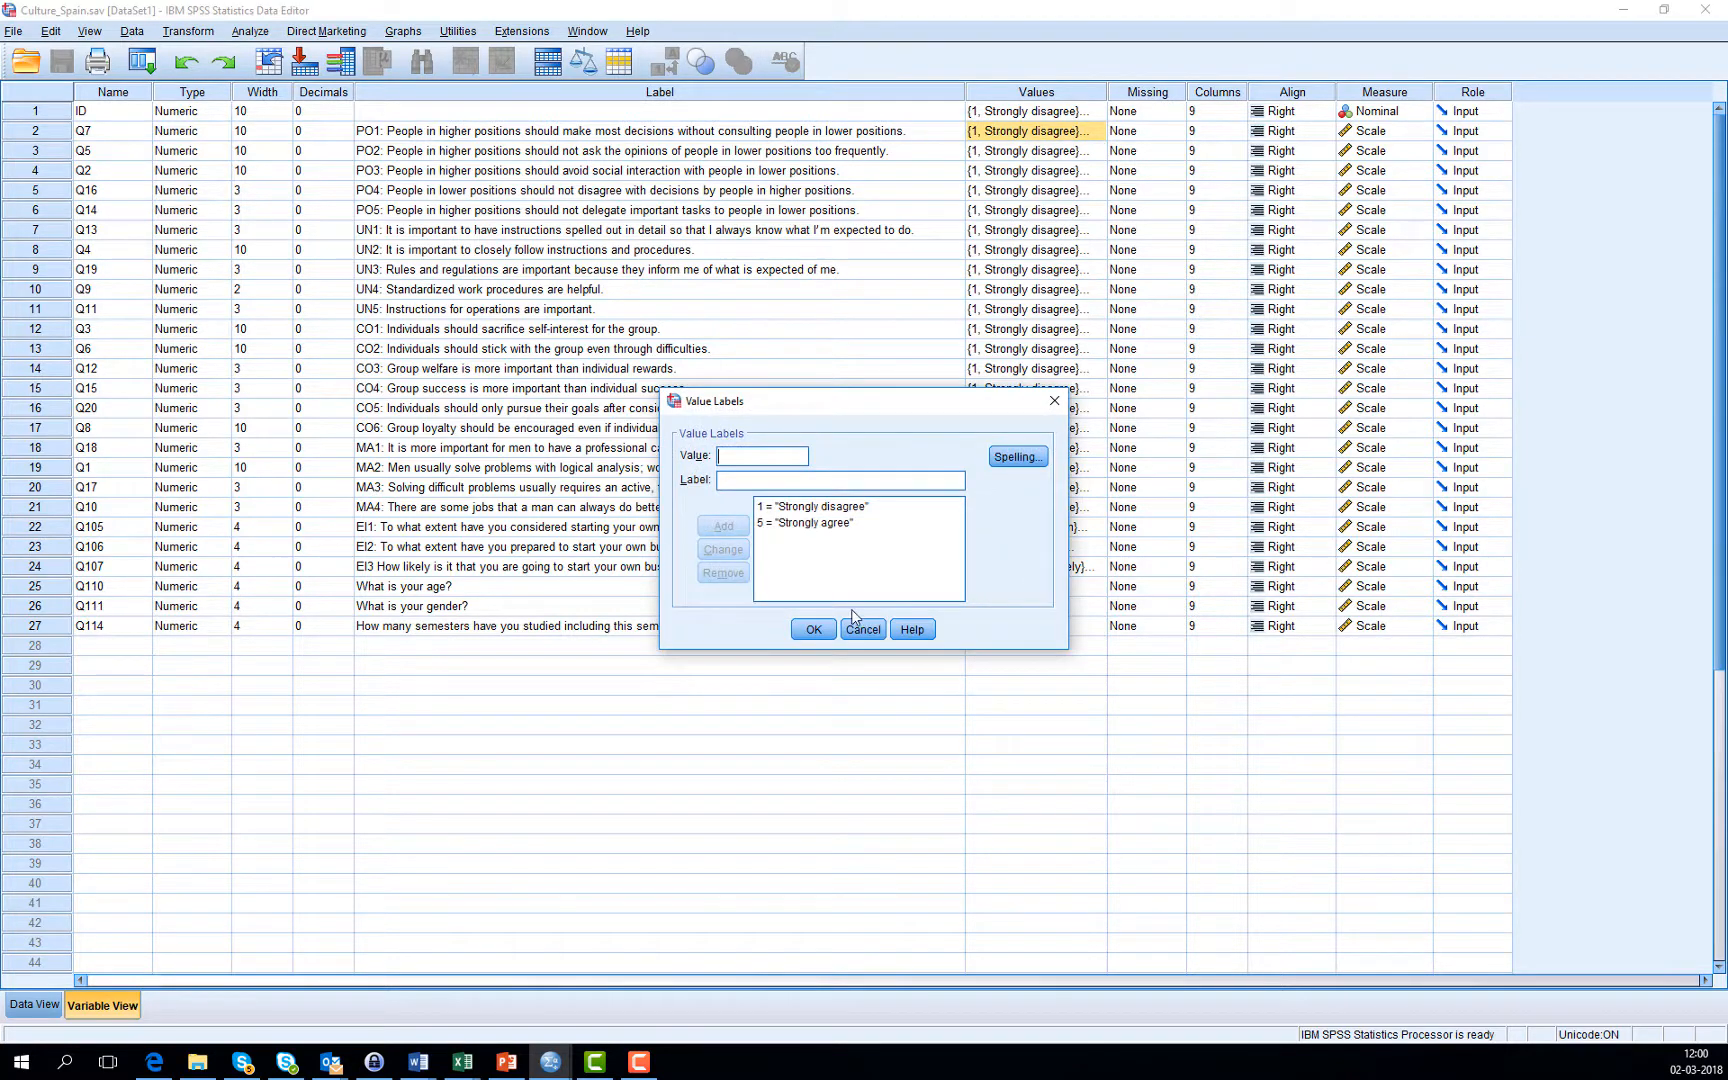
click(873, 636)
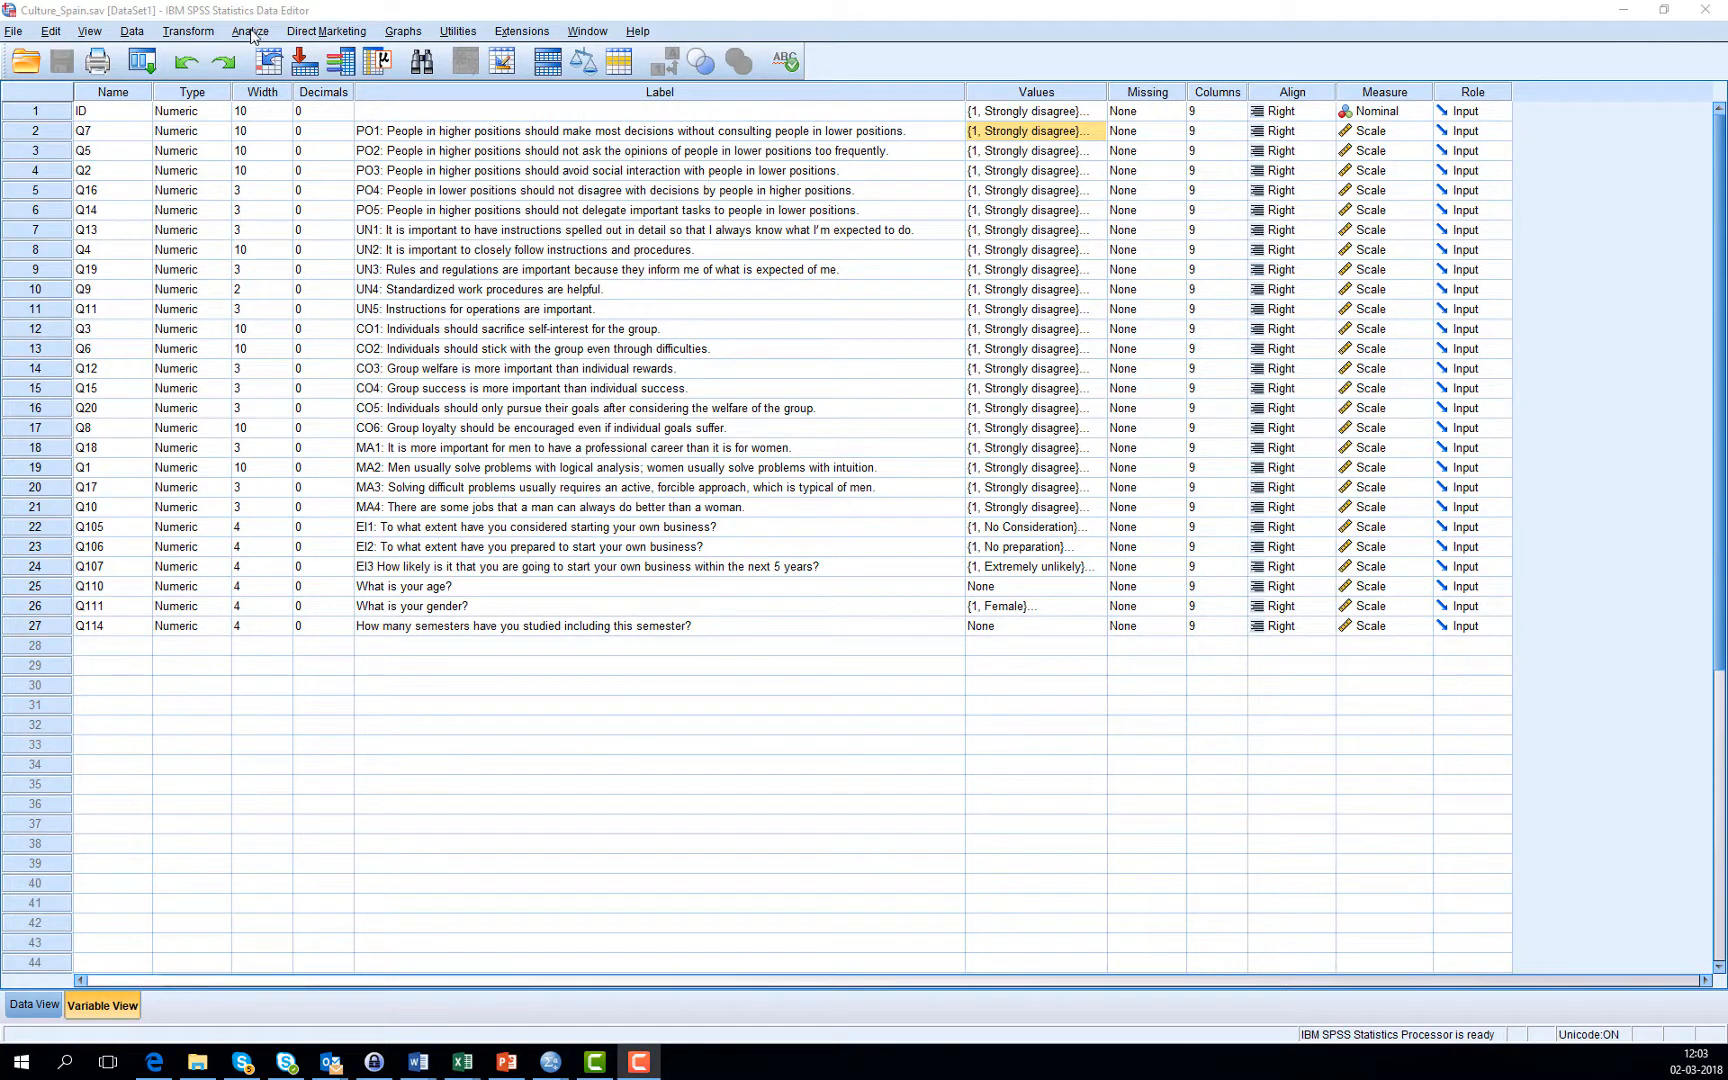
Step: Start a Factor analysis under Dimension Reduction and reset all of its settings to the defaults
click(251, 31)
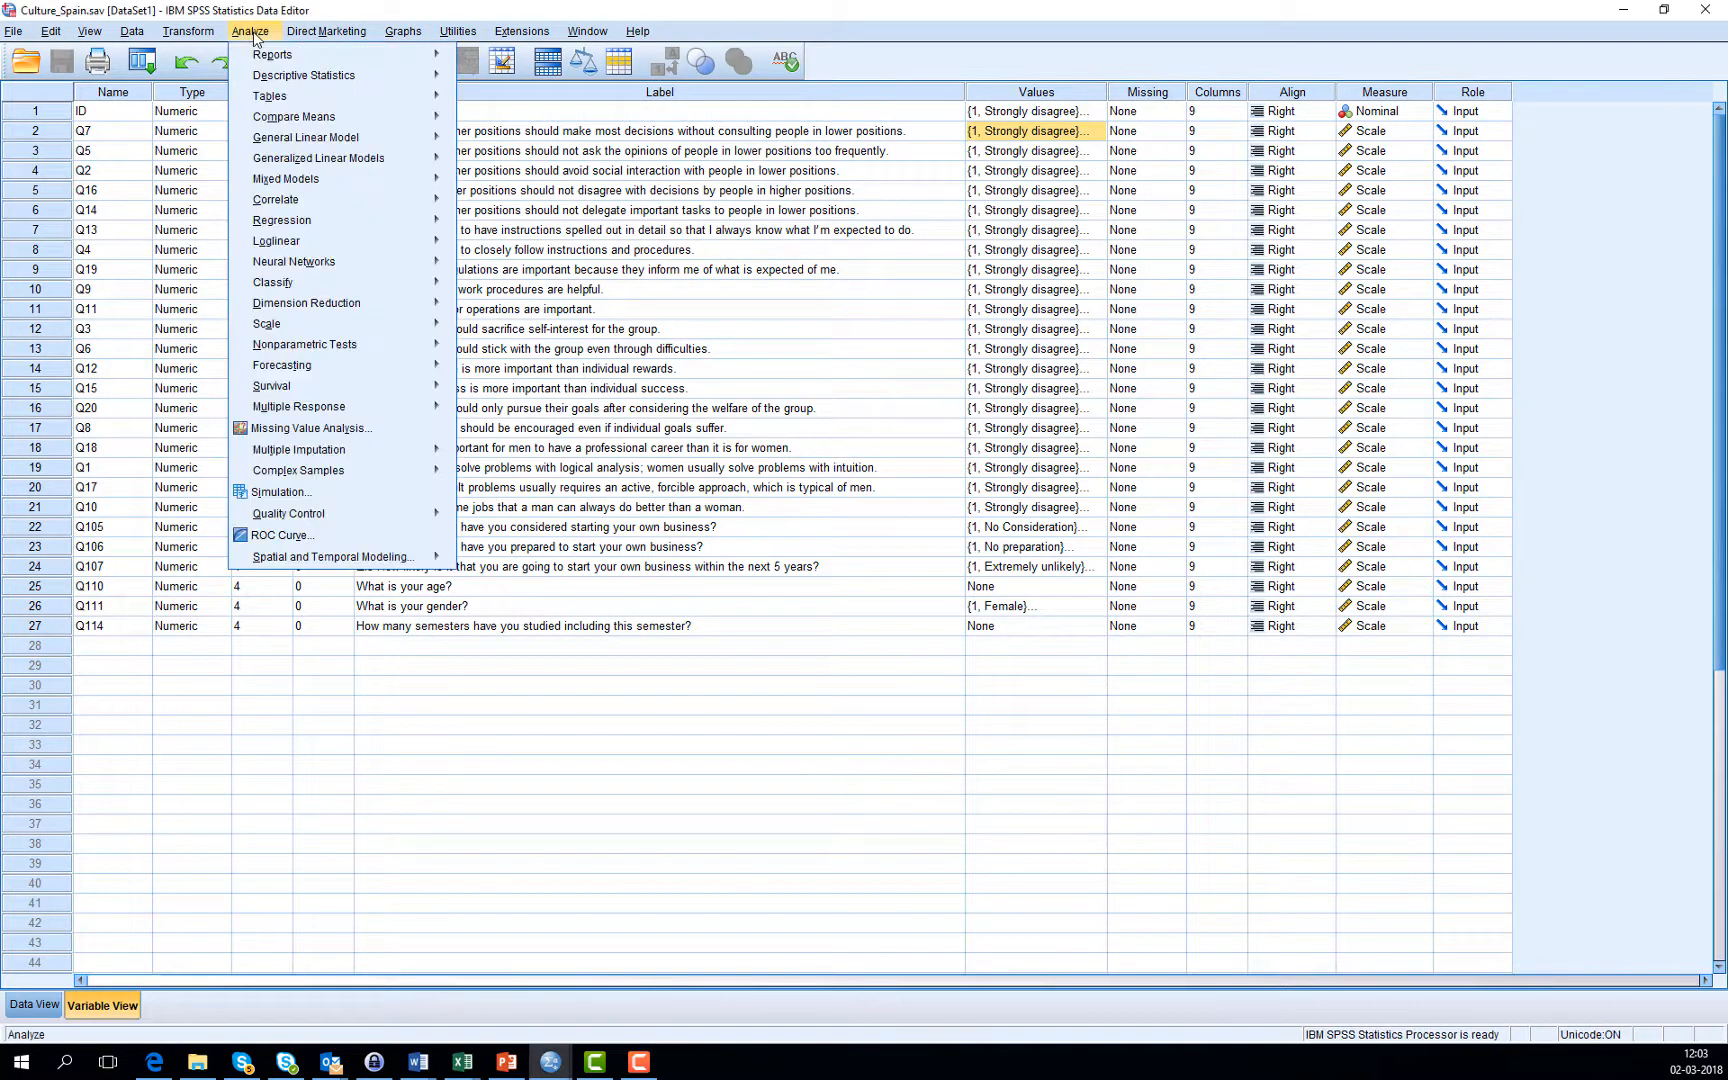
mouse_move(331, 303)
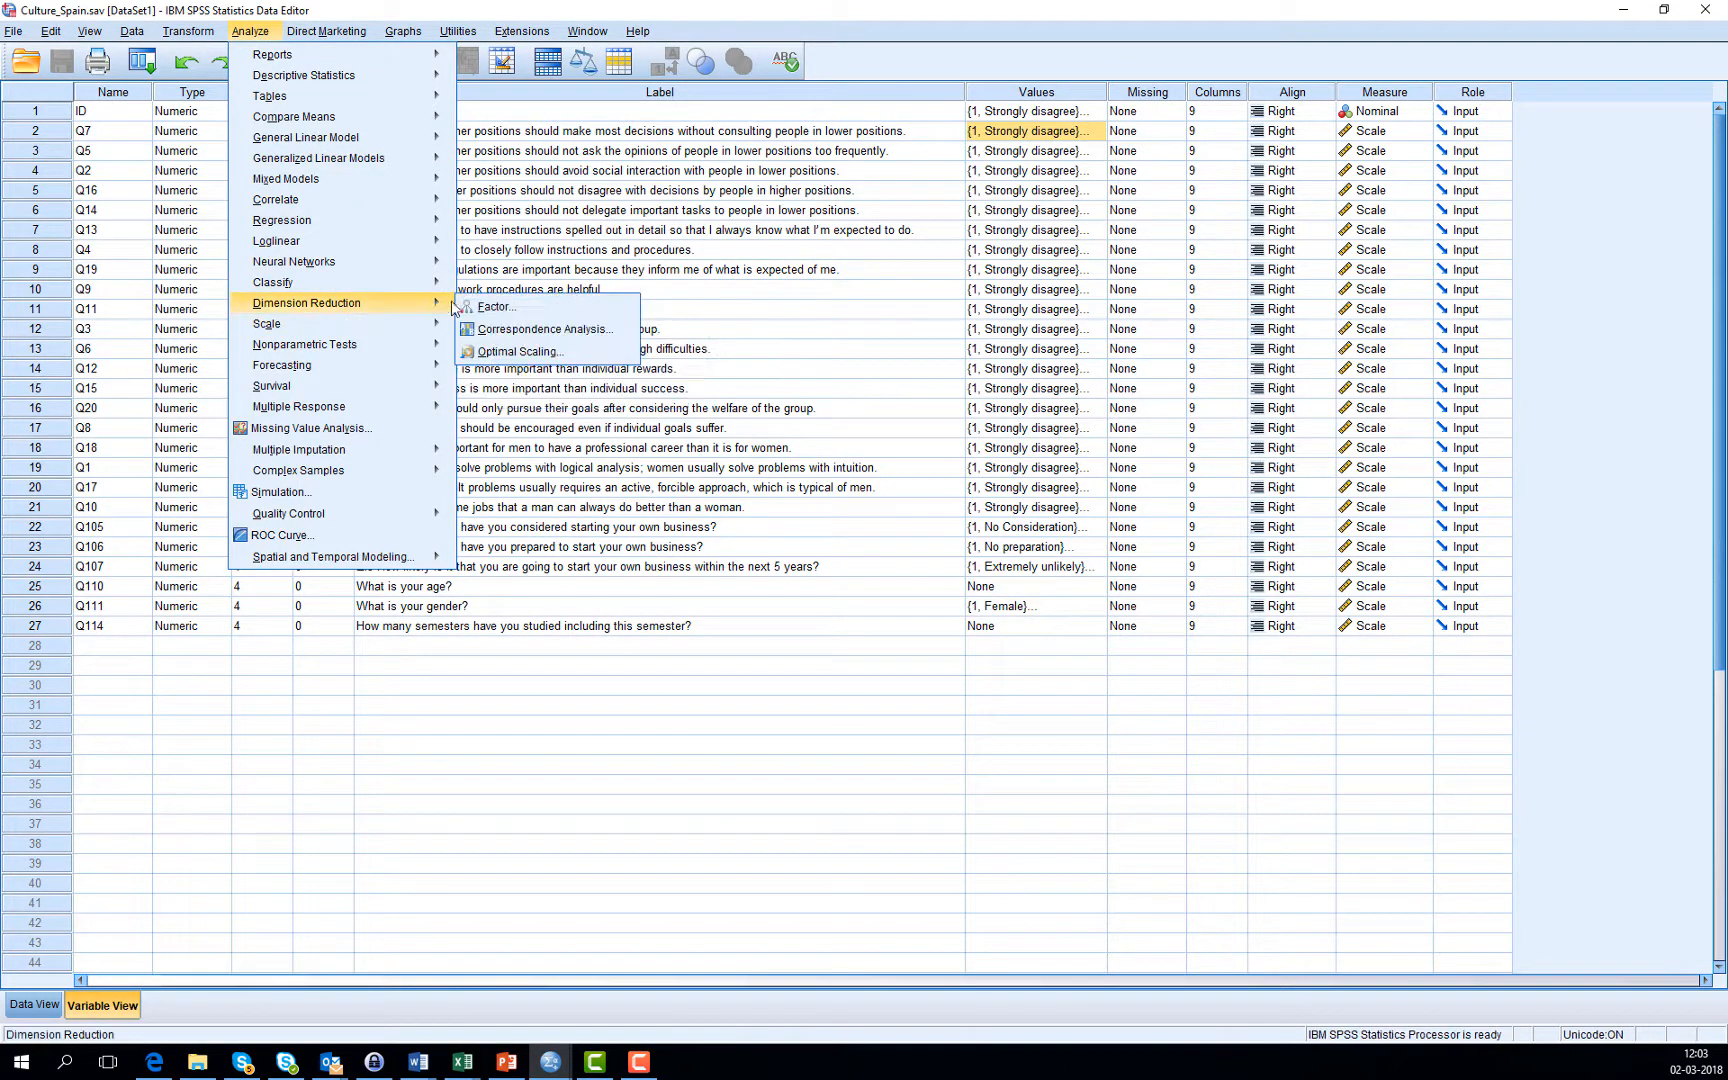
click(504, 308)
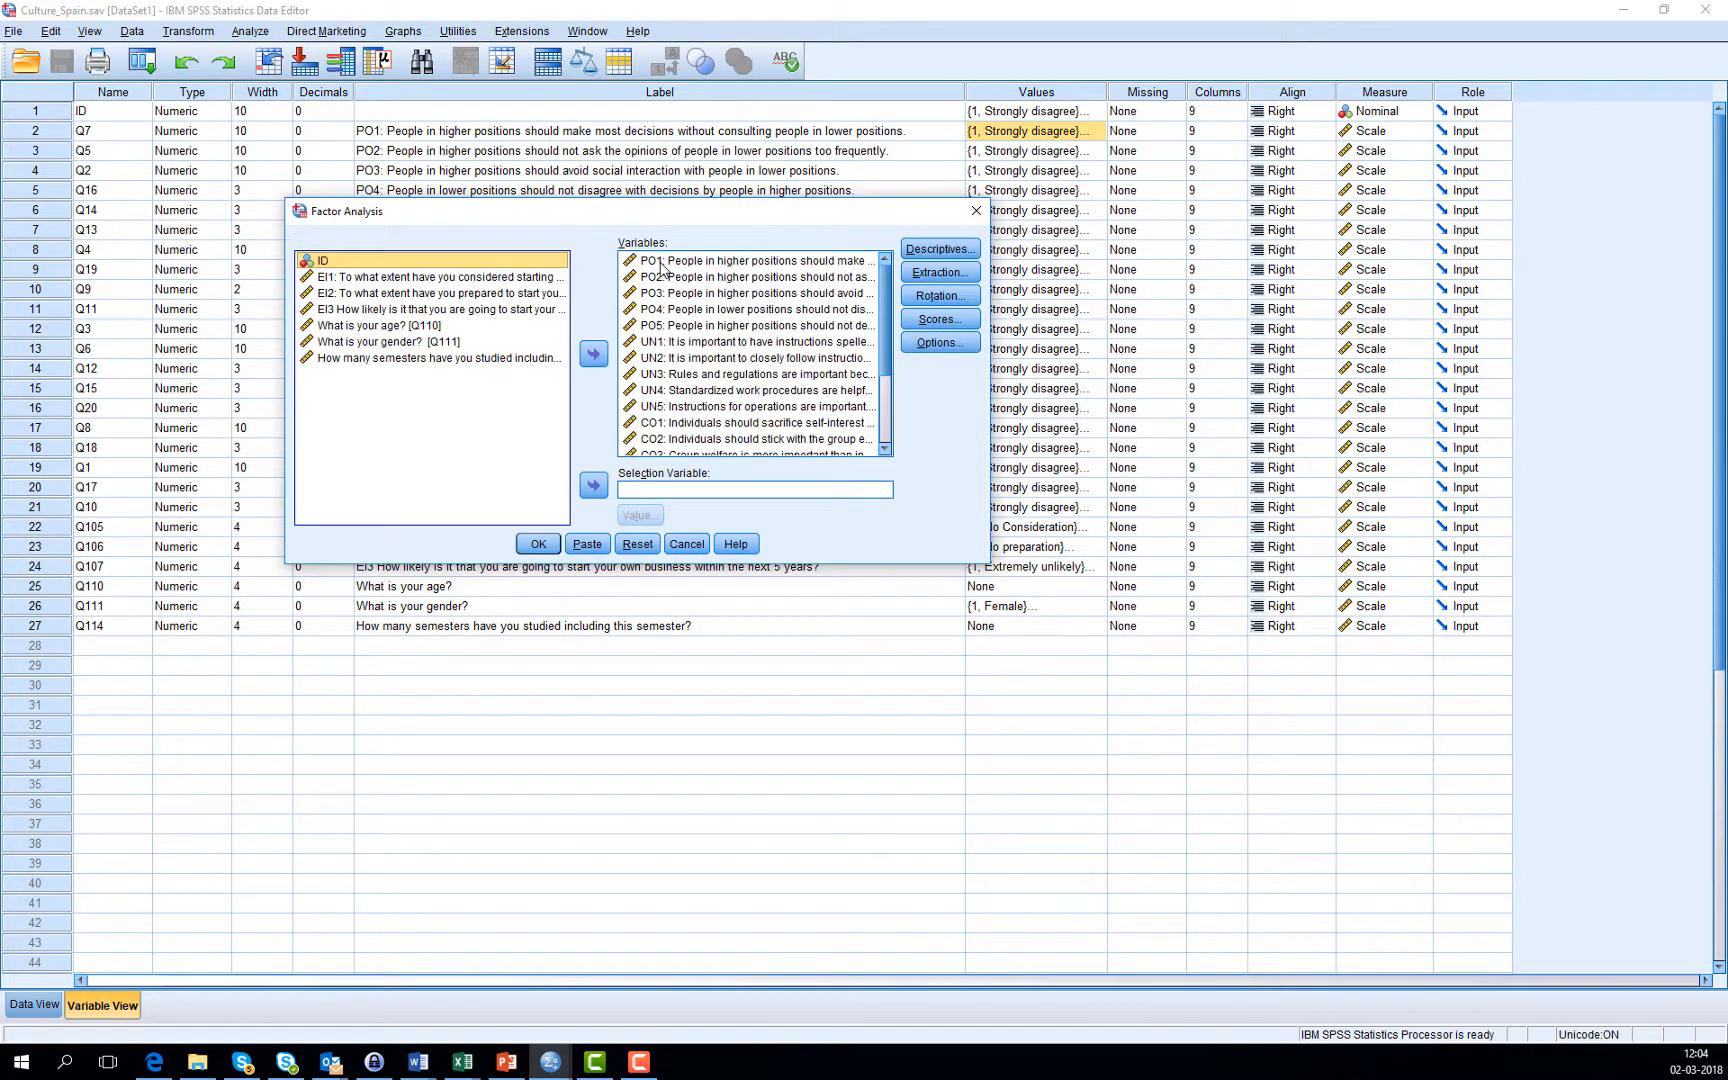
click(640, 544)
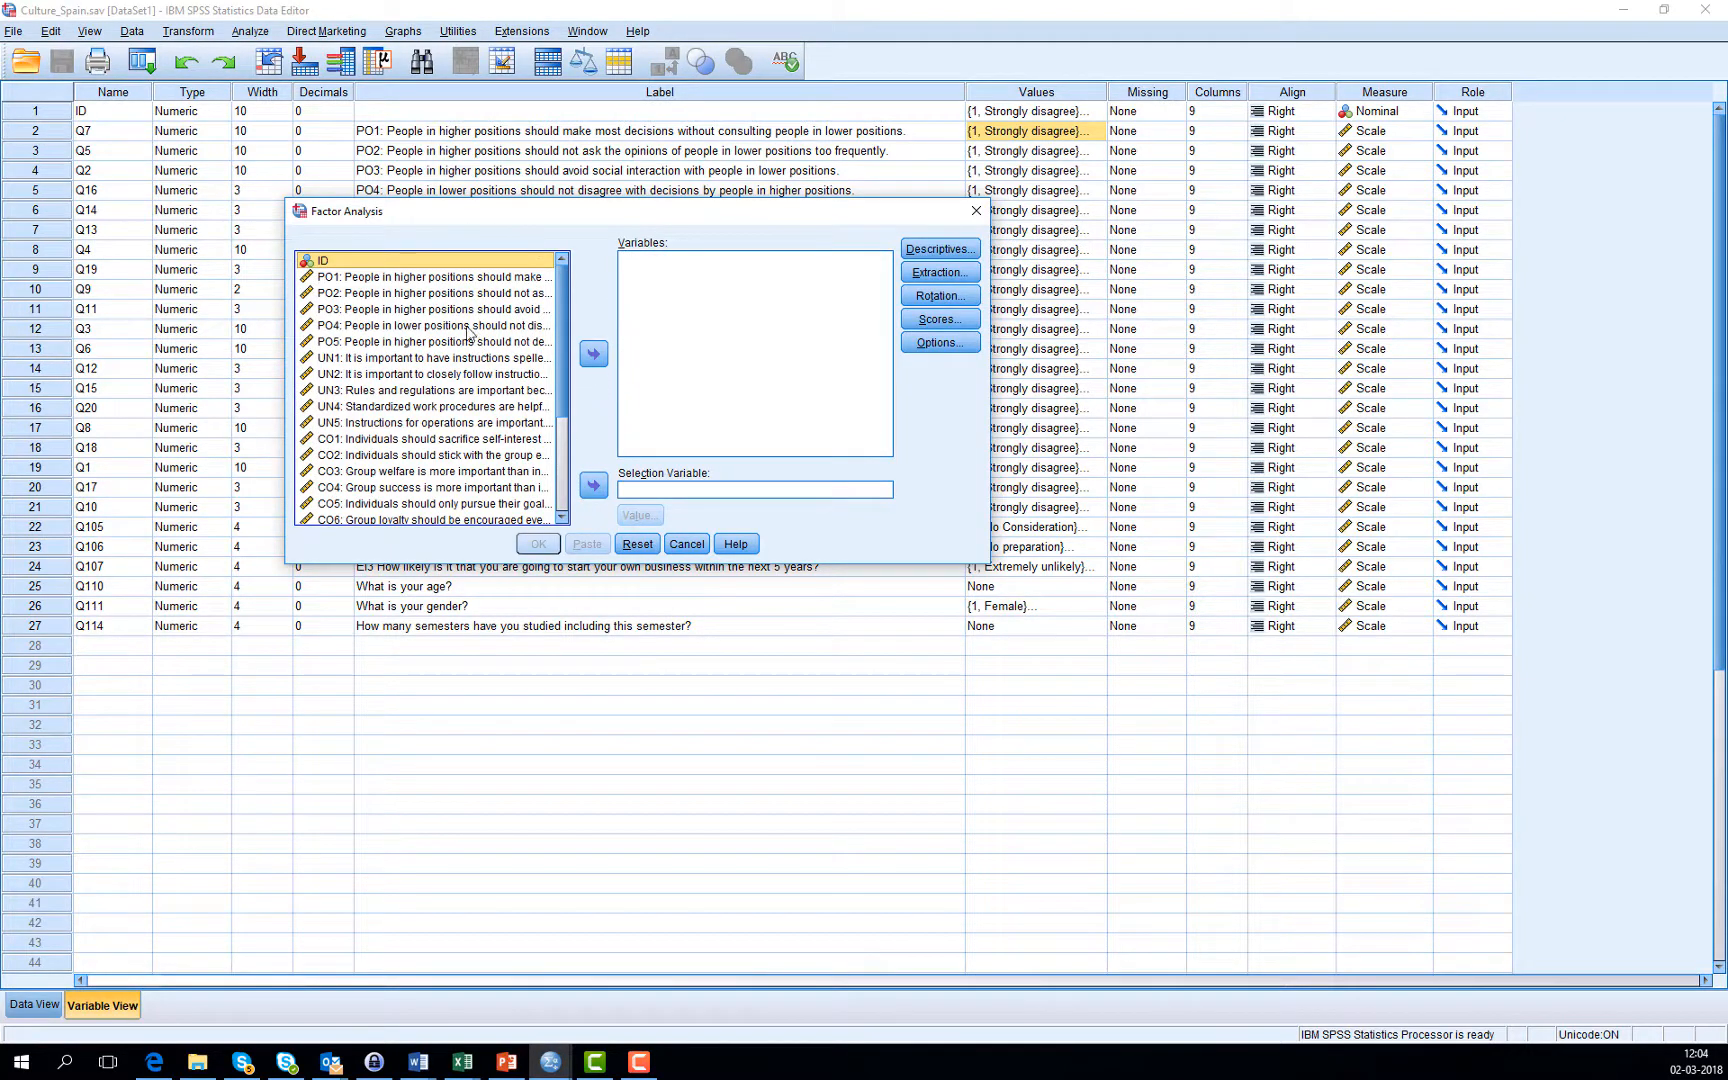
Step: Add all the culture items from PO1 through MA4 to the factor analysis variables
click(370, 284)
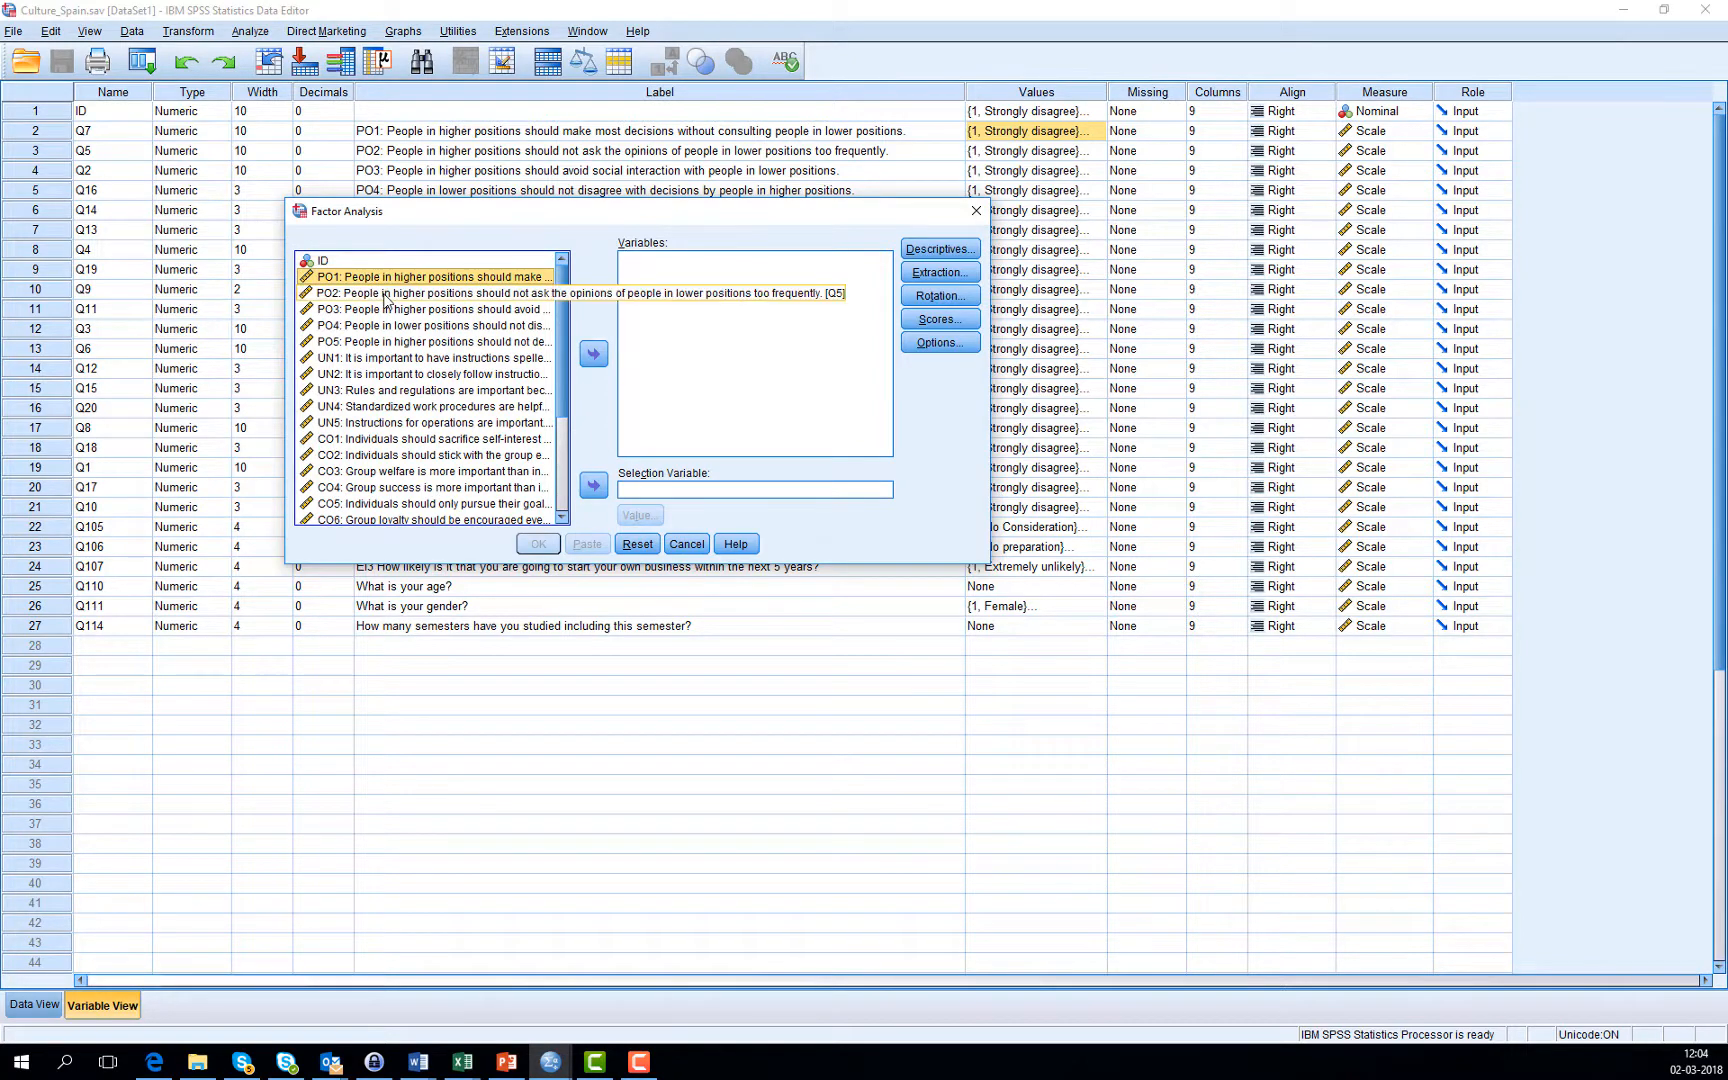
key(shift+Down)
key(shift+Down)
key(shift+Down)
key(shift+Down)
key(shift+Down)
key(shift+Down)
key(shift+Down)
key(shift+Down)
key(shift+Down)
key(shift+Down)
key(shift+Down)
key(shift+Down)
key(shift+Down)
key(shift+Down)
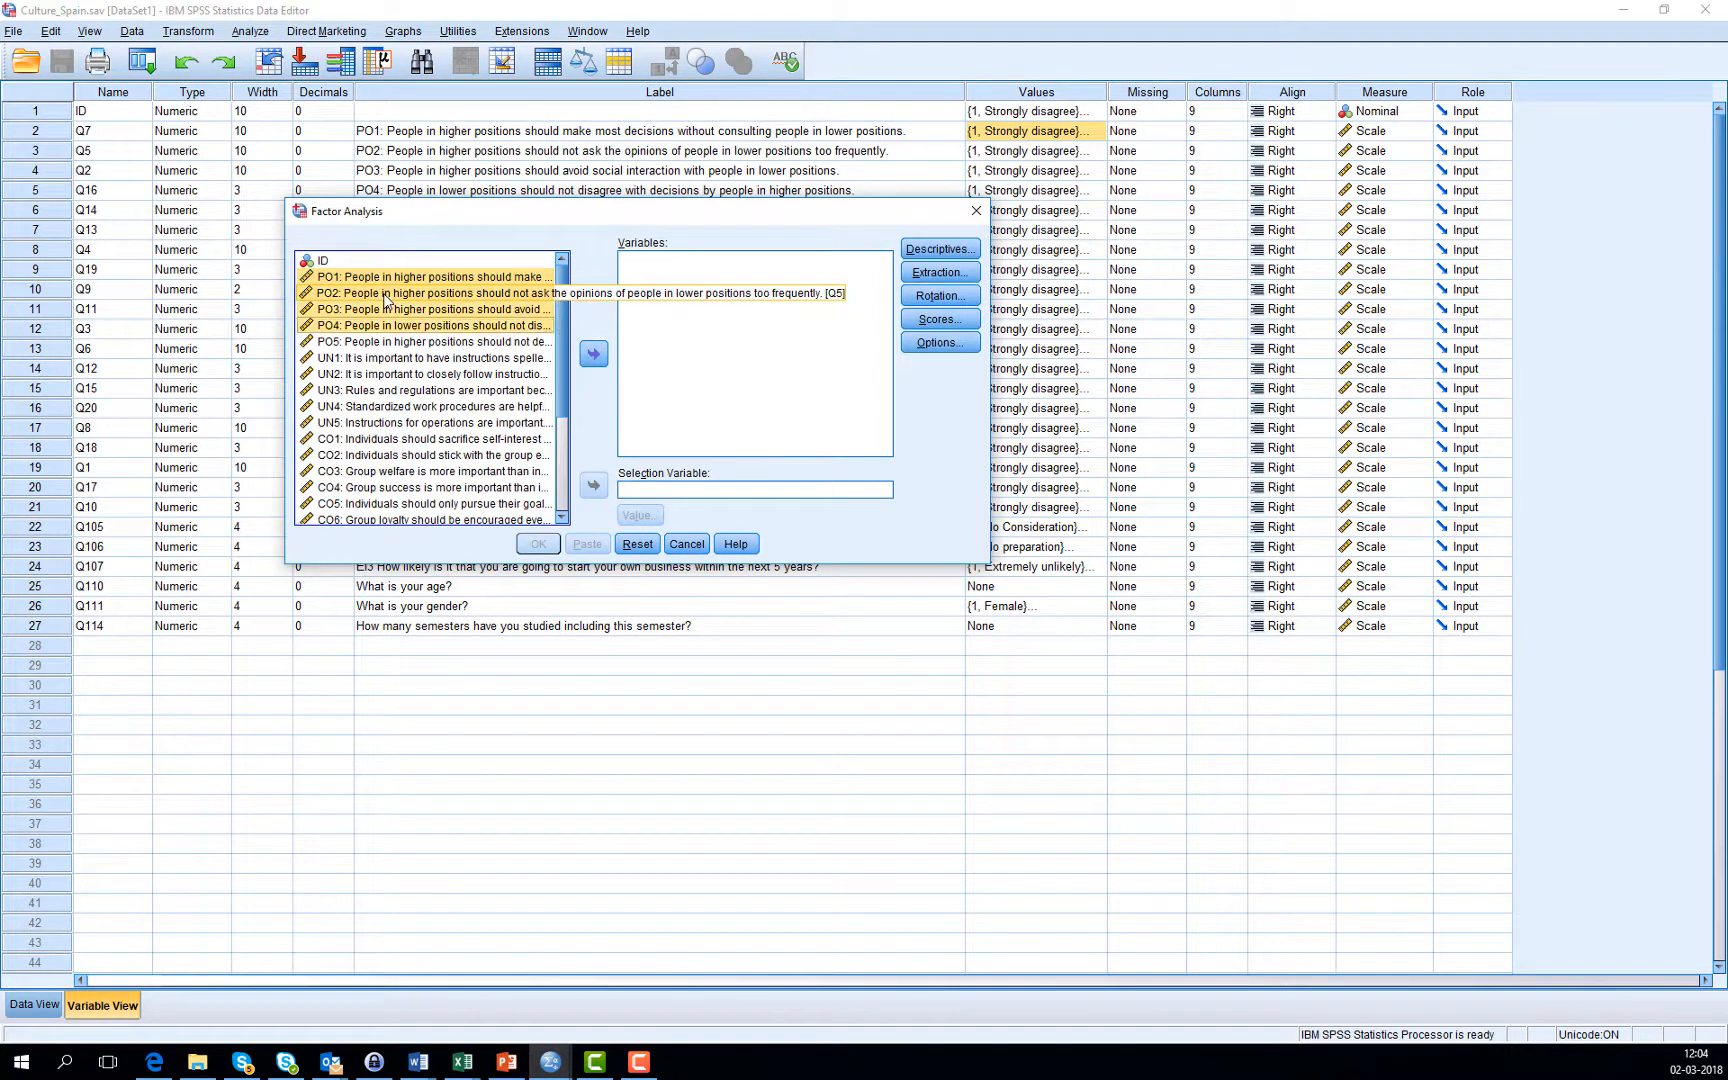
key(shift+Down)
key(shift+Down)
key(shift+Down)
key(shift+Down)
key(shift+Down)
key(shift+Down)
key(shift+Down)
key(shift+Down)
key(shift+Down)
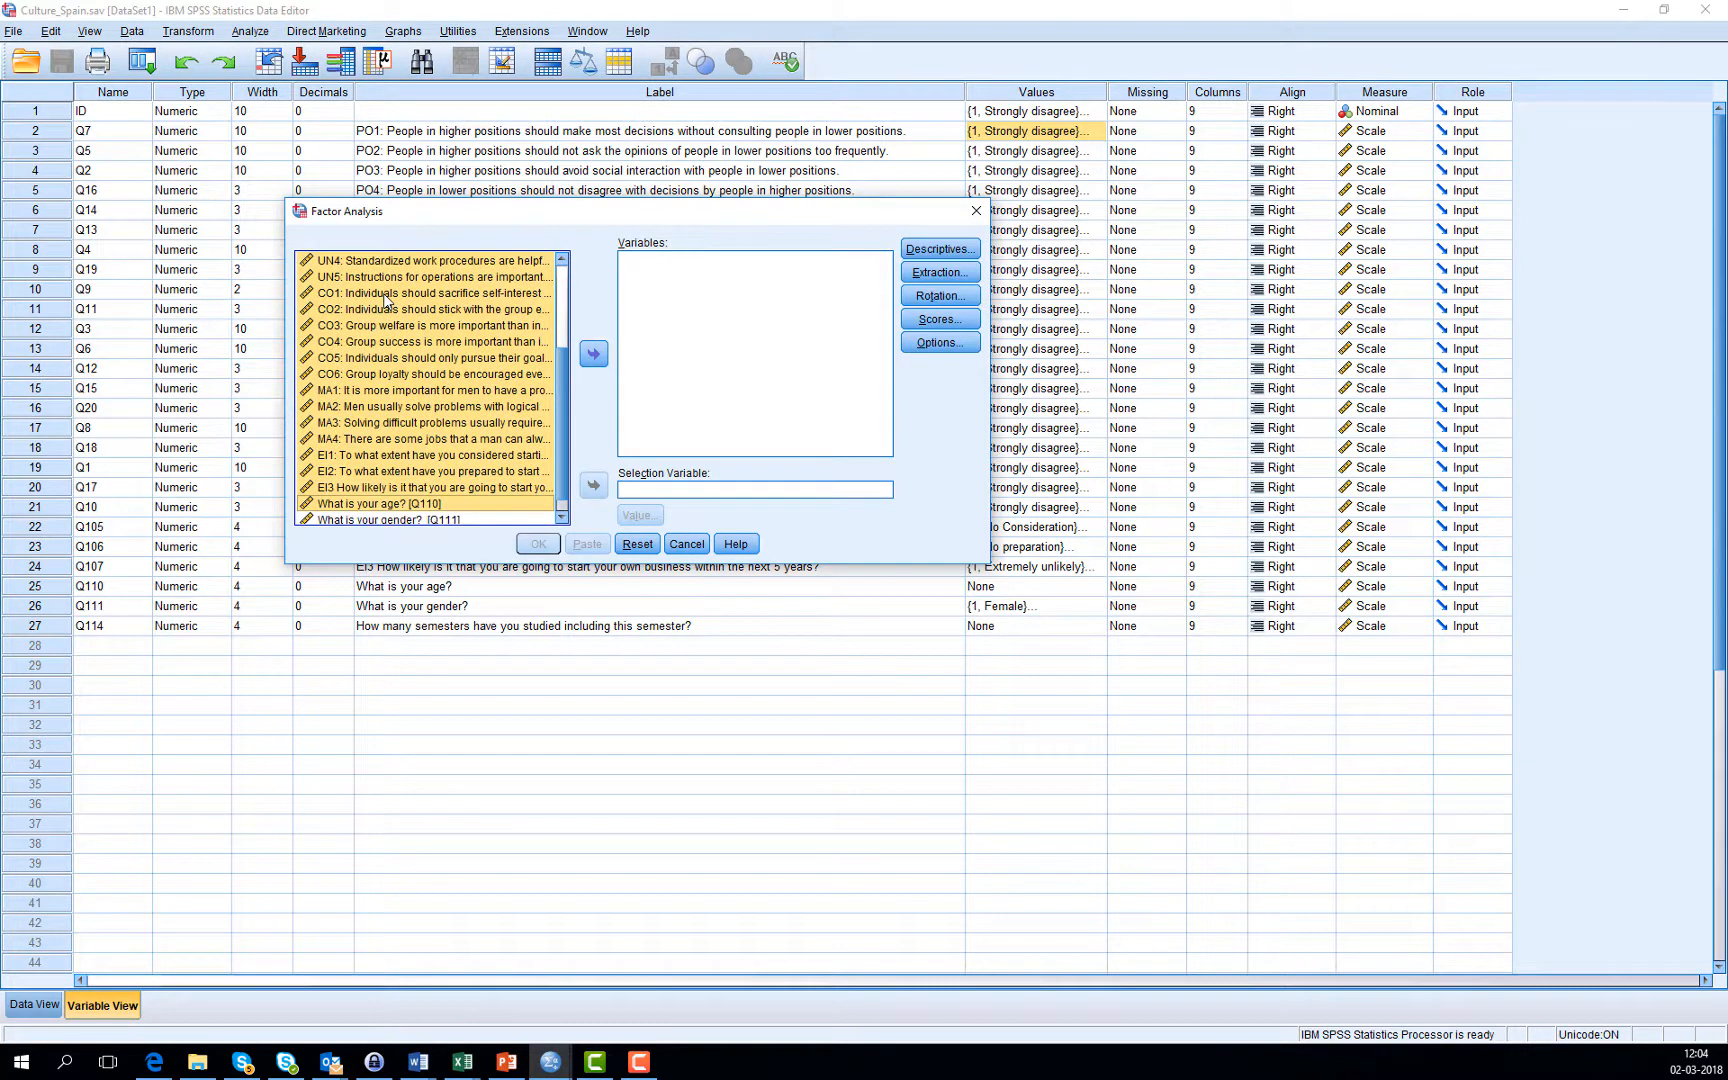
key(shift+Up)
key(shift+Up)
key(shift+Up)
key(shift+Up)
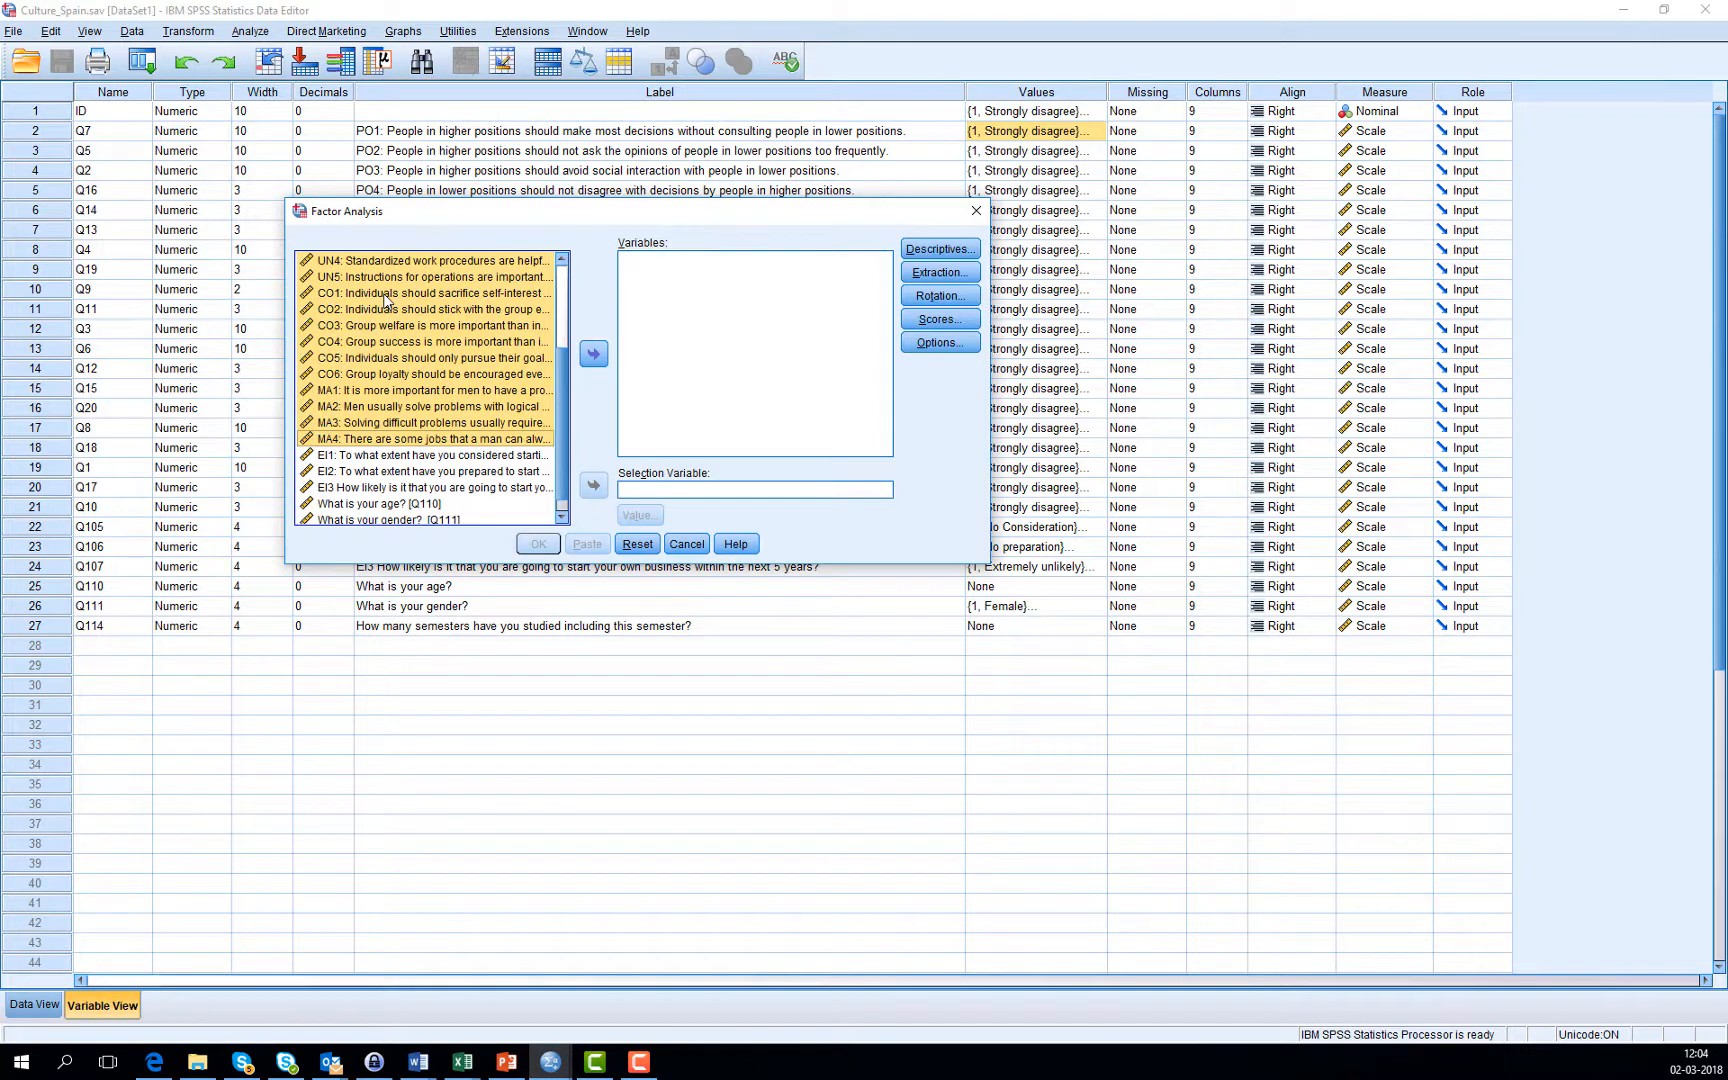
click(594, 355)
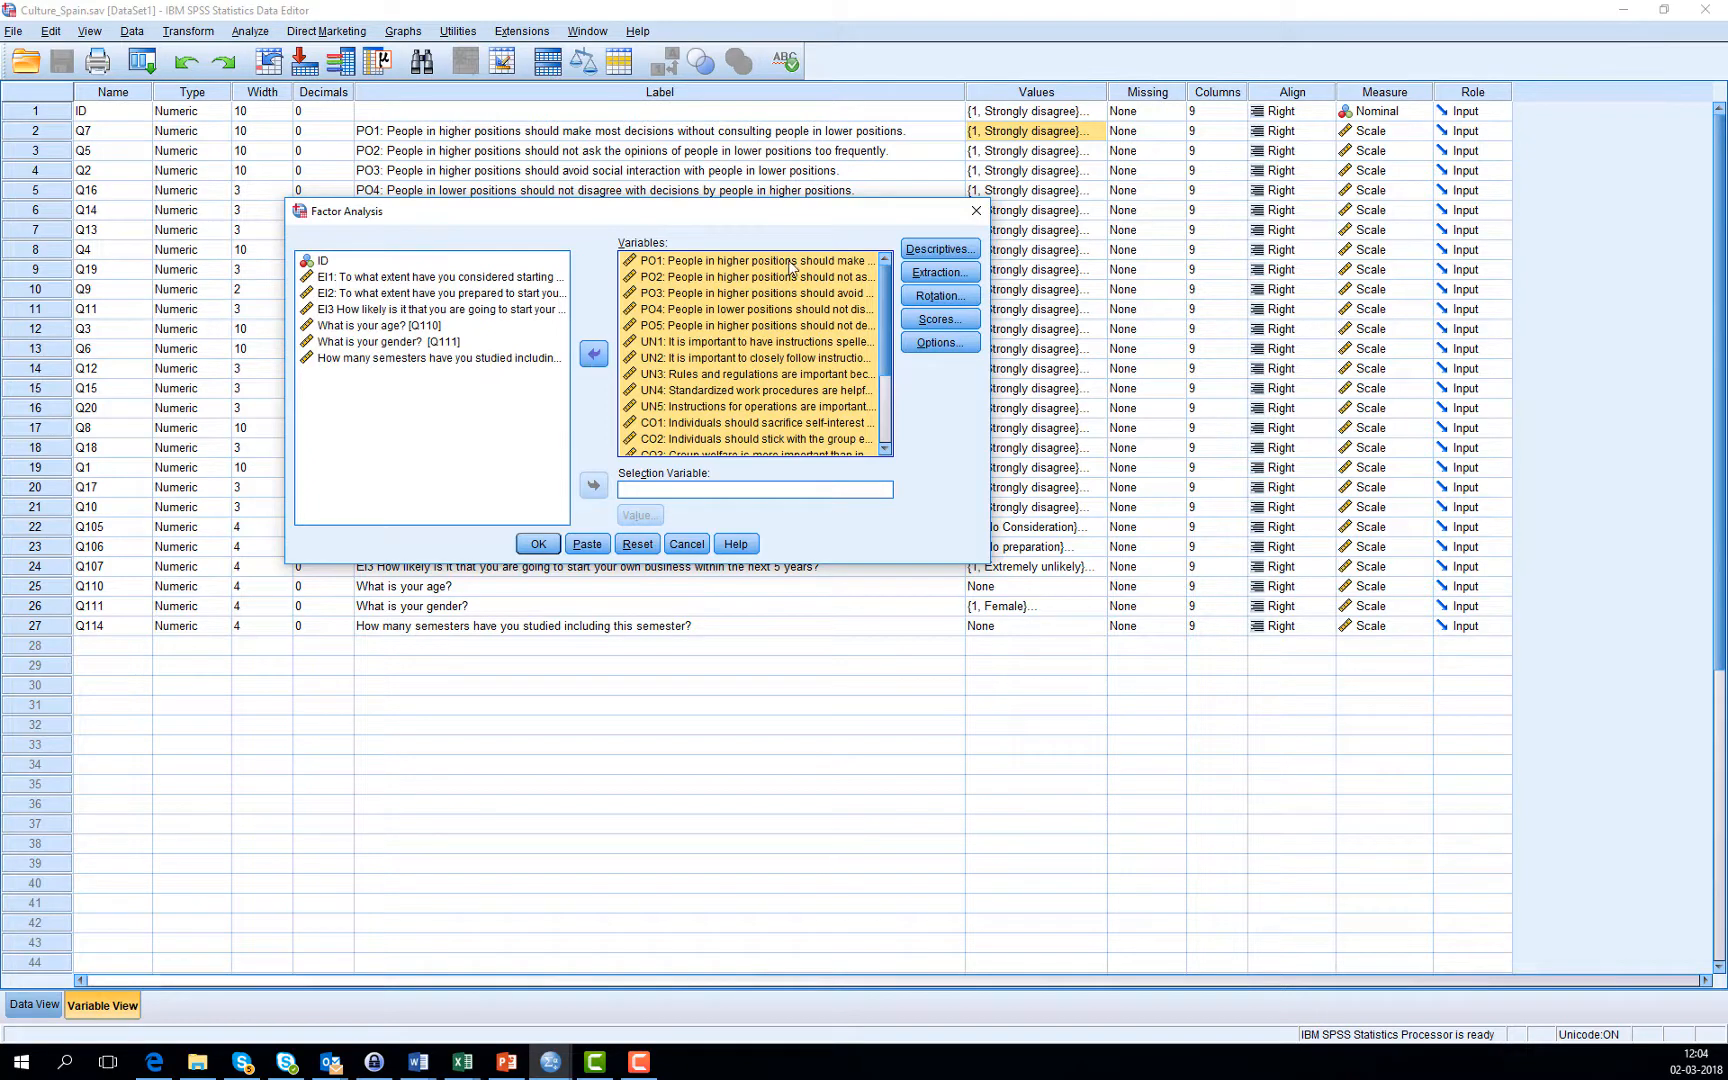
Step: Request correlation coefficients, significance levels, KMO and Bartlett's test of sphericity, and the anti-image matrices as descriptives alongside the initial solution
click(948, 250)
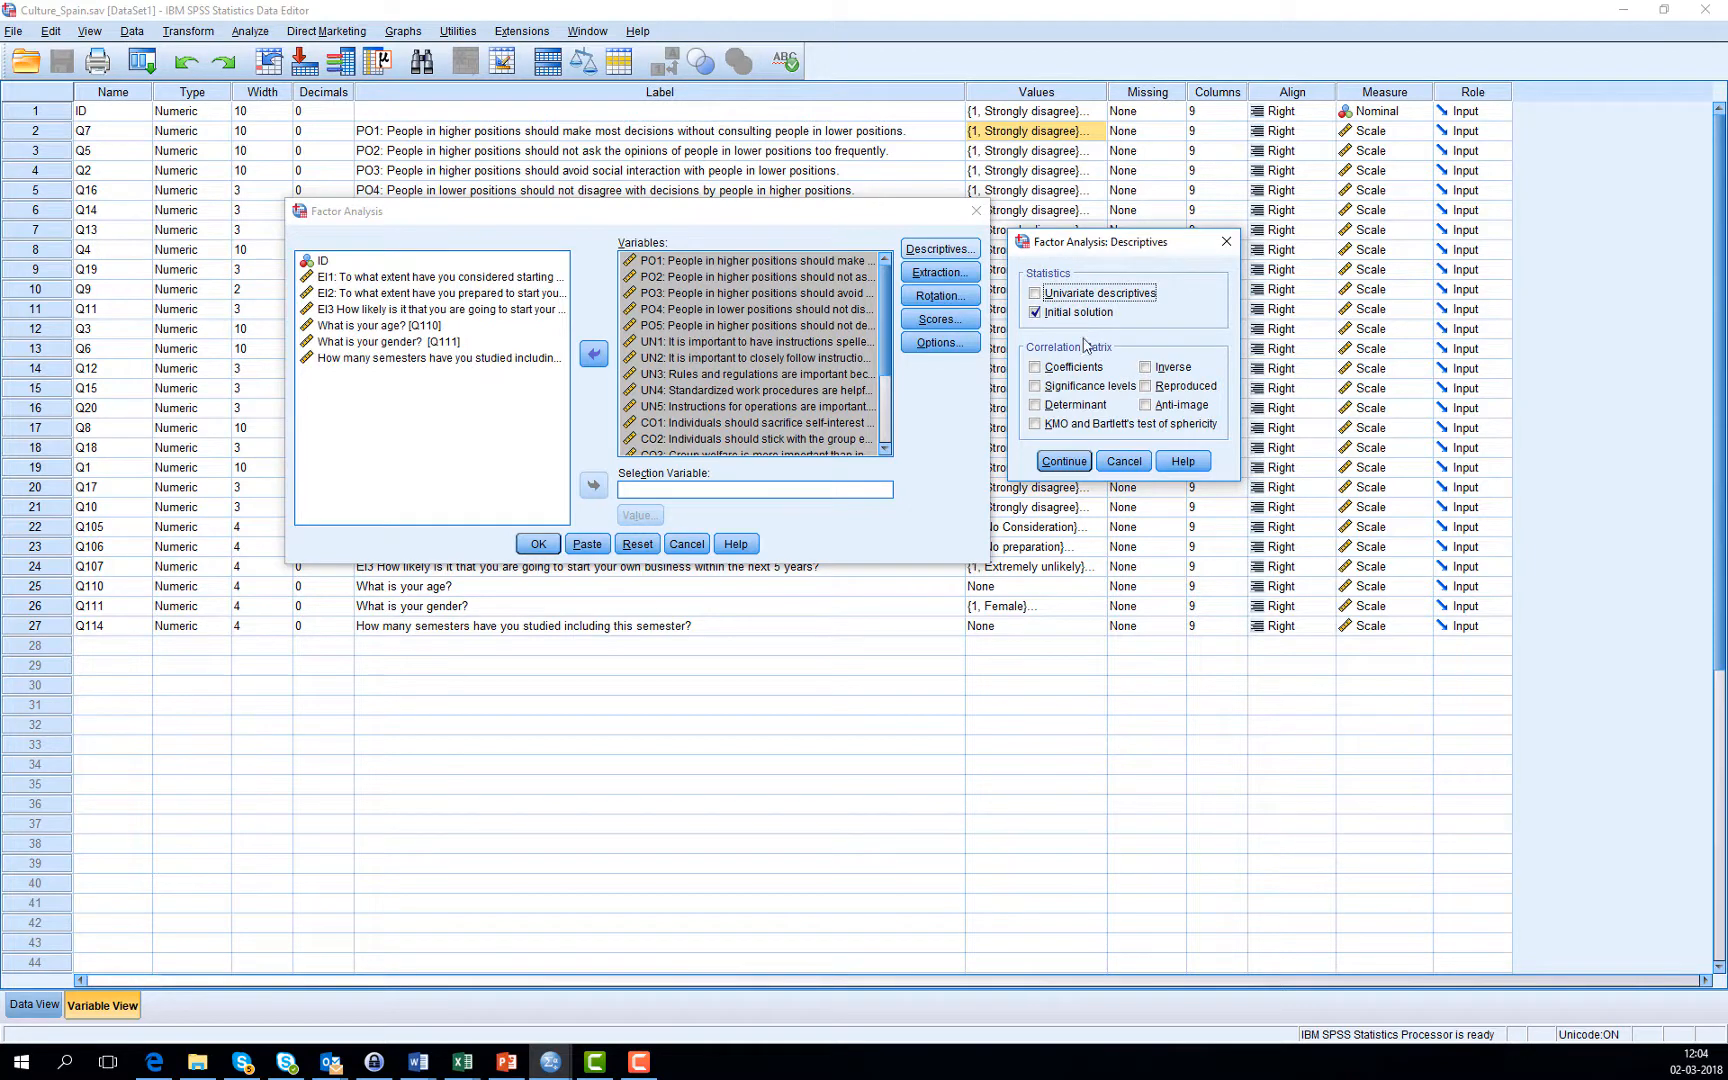
click(1036, 368)
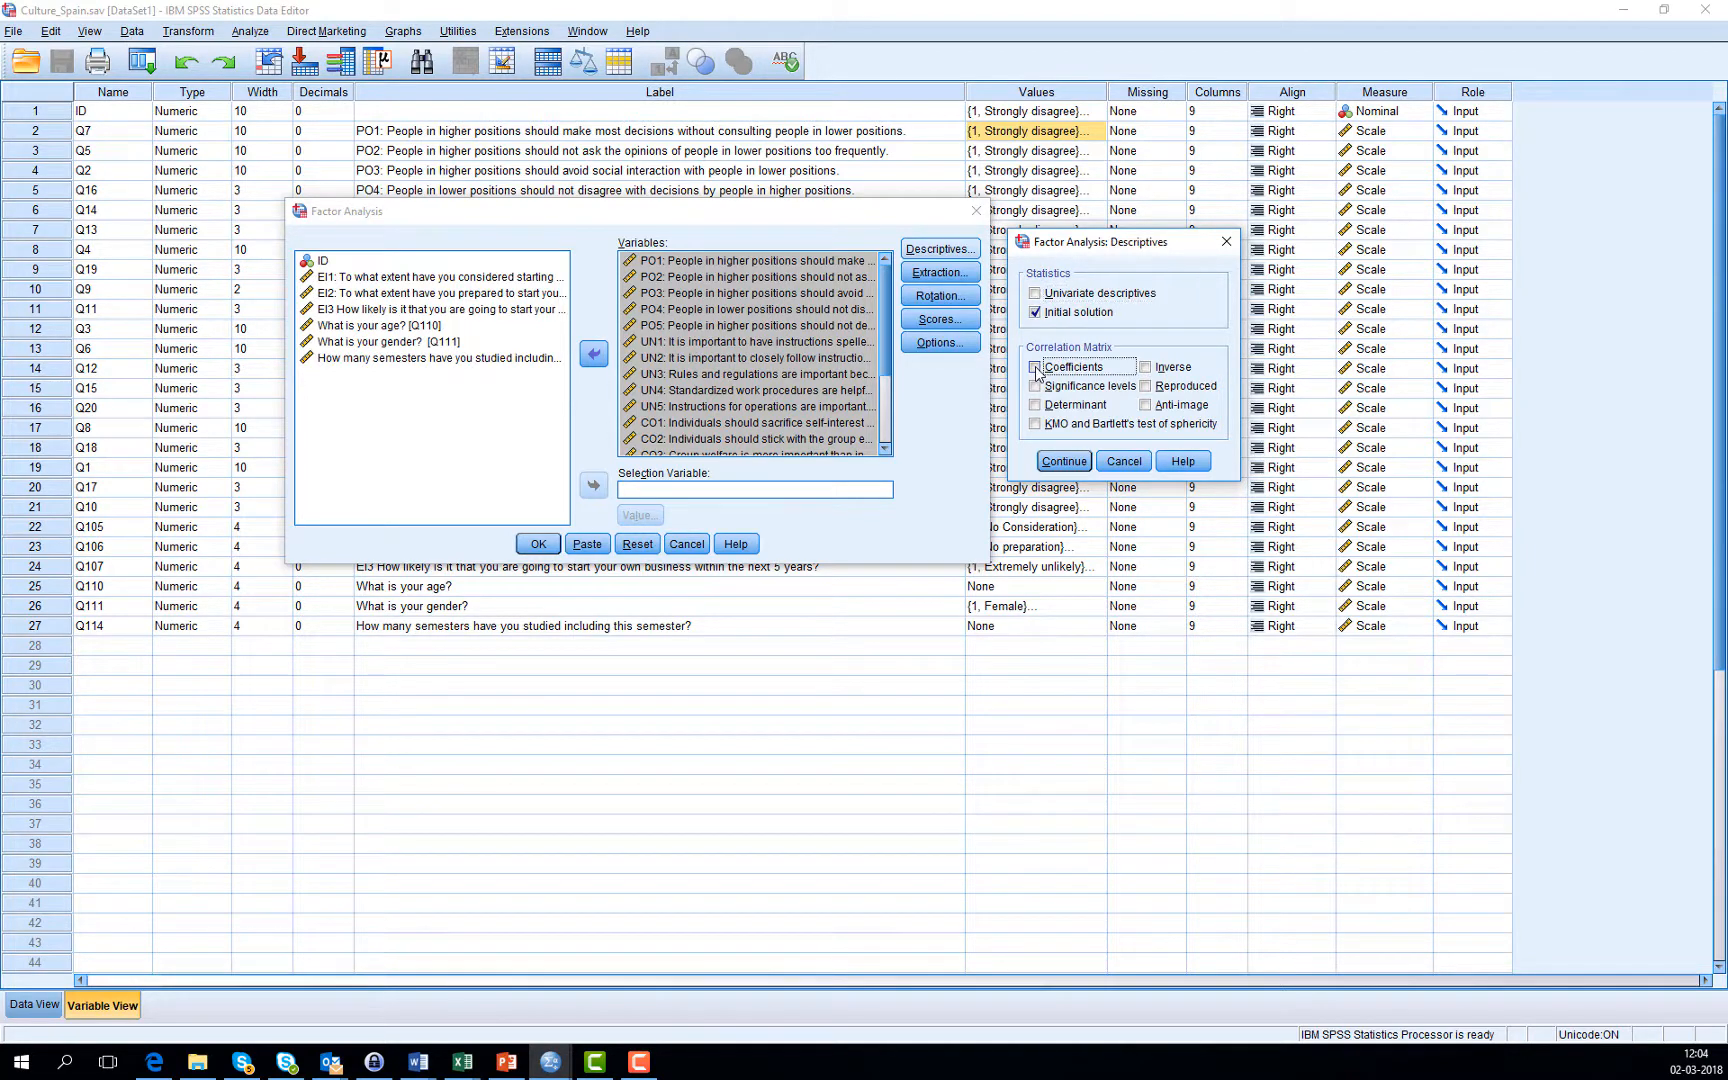
click(1036, 387)
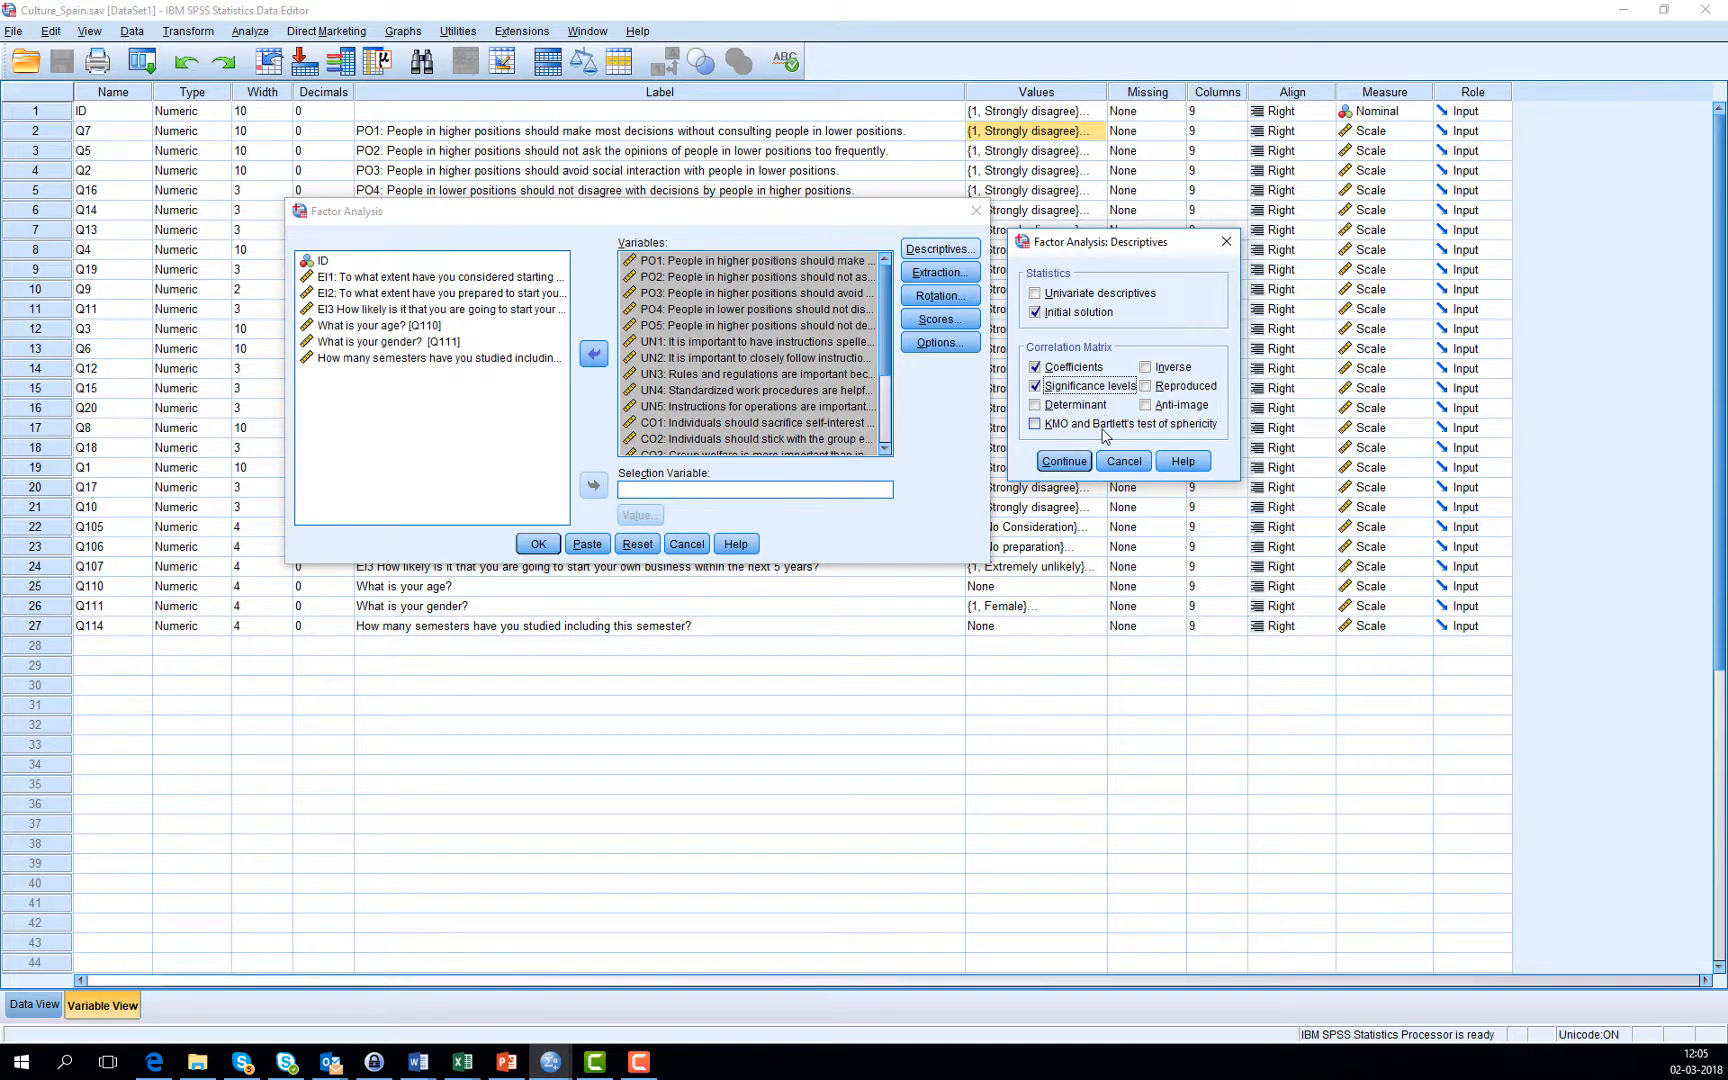
click(1034, 424)
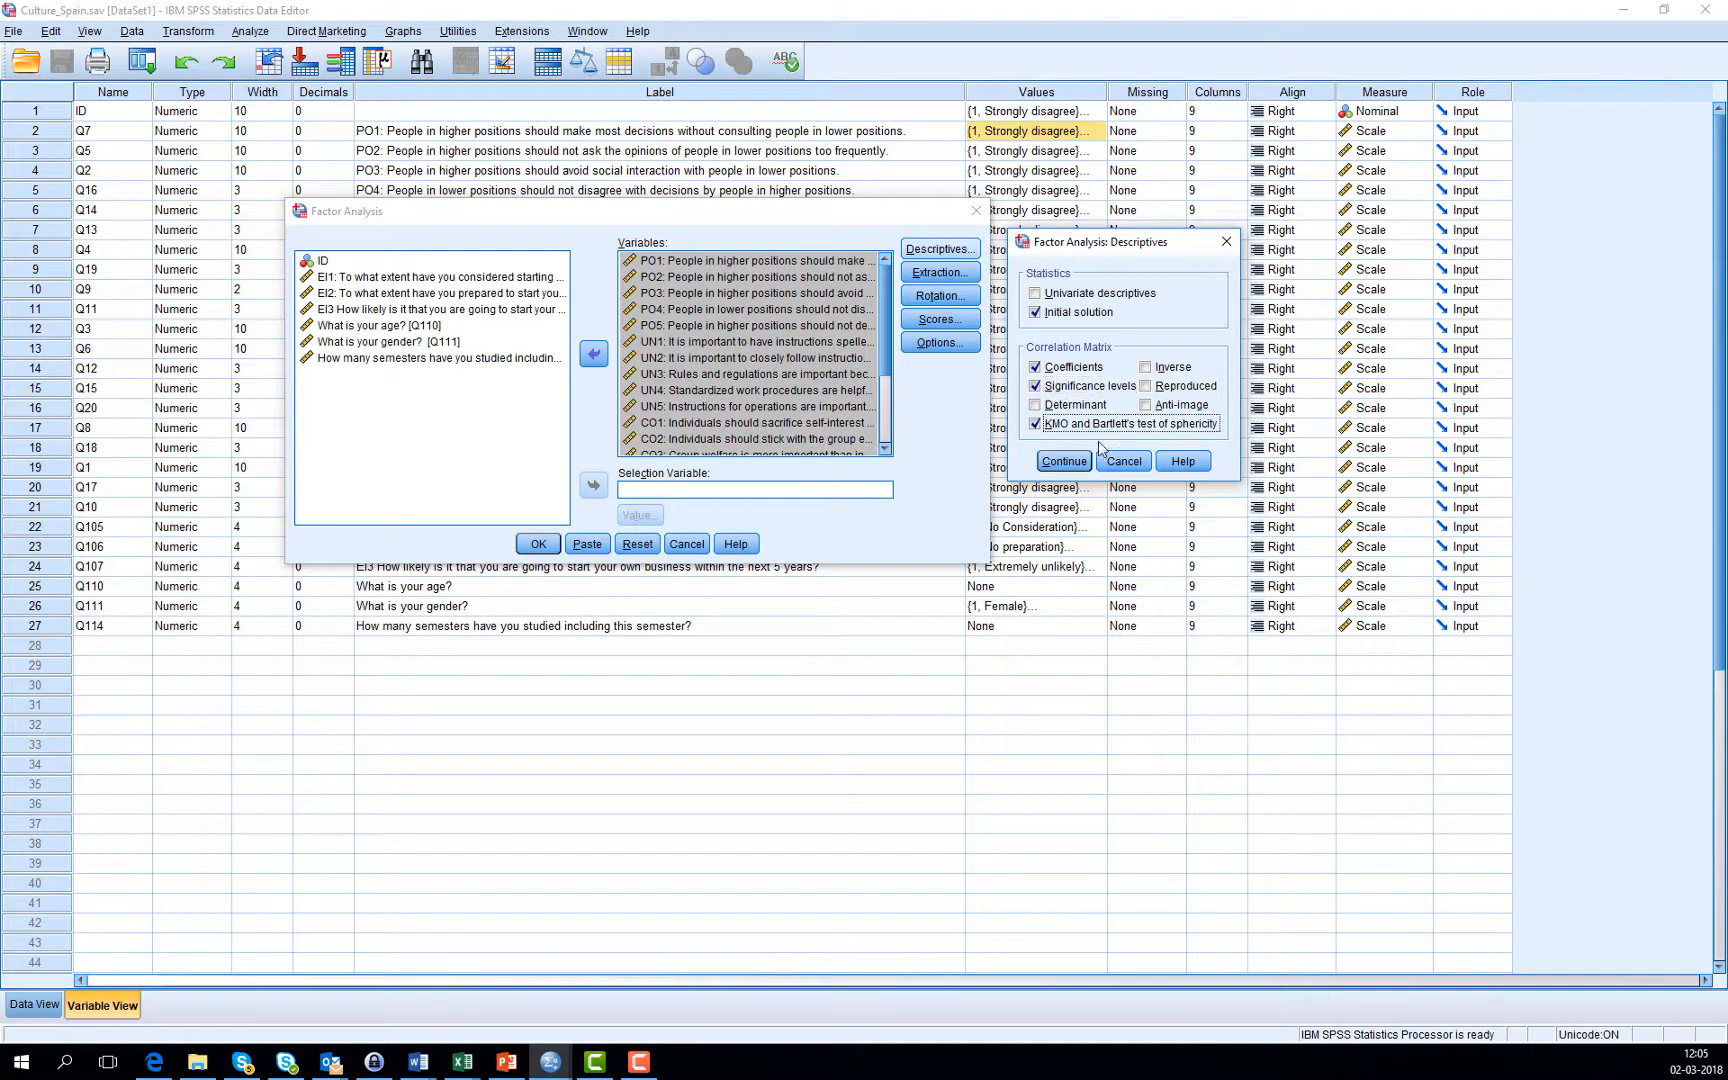
click(1146, 405)
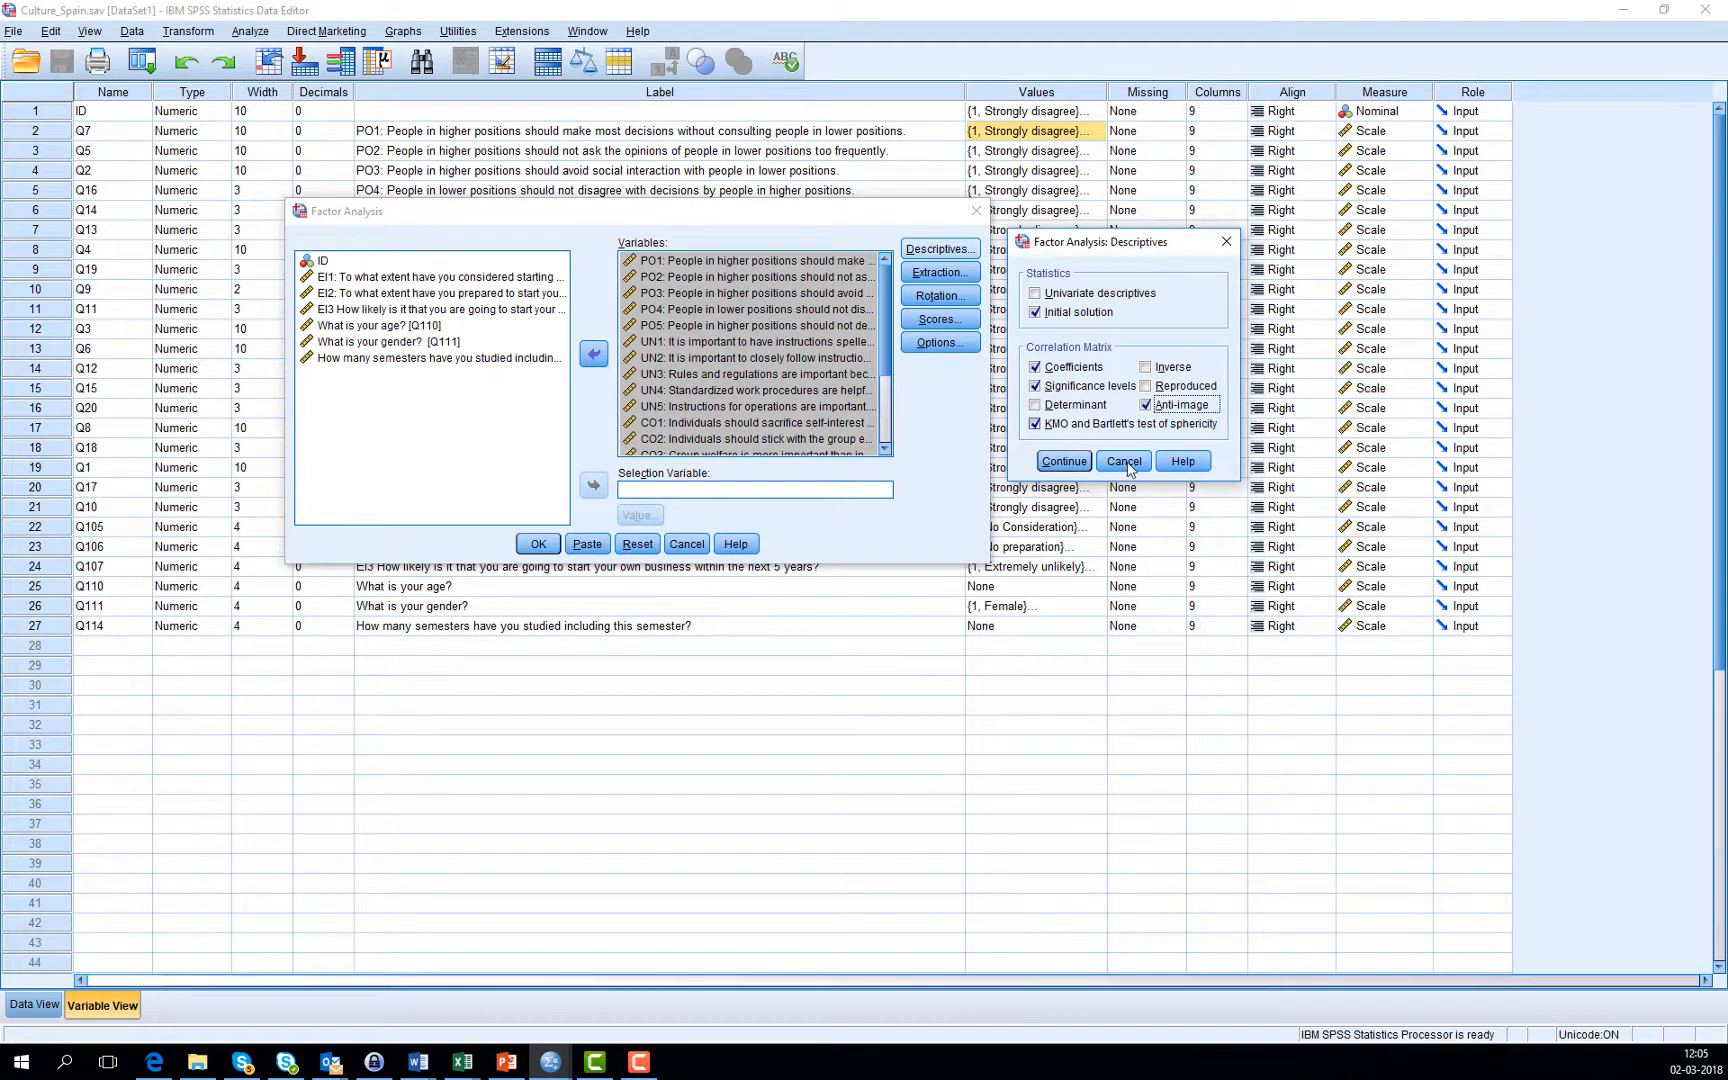
click(1064, 462)
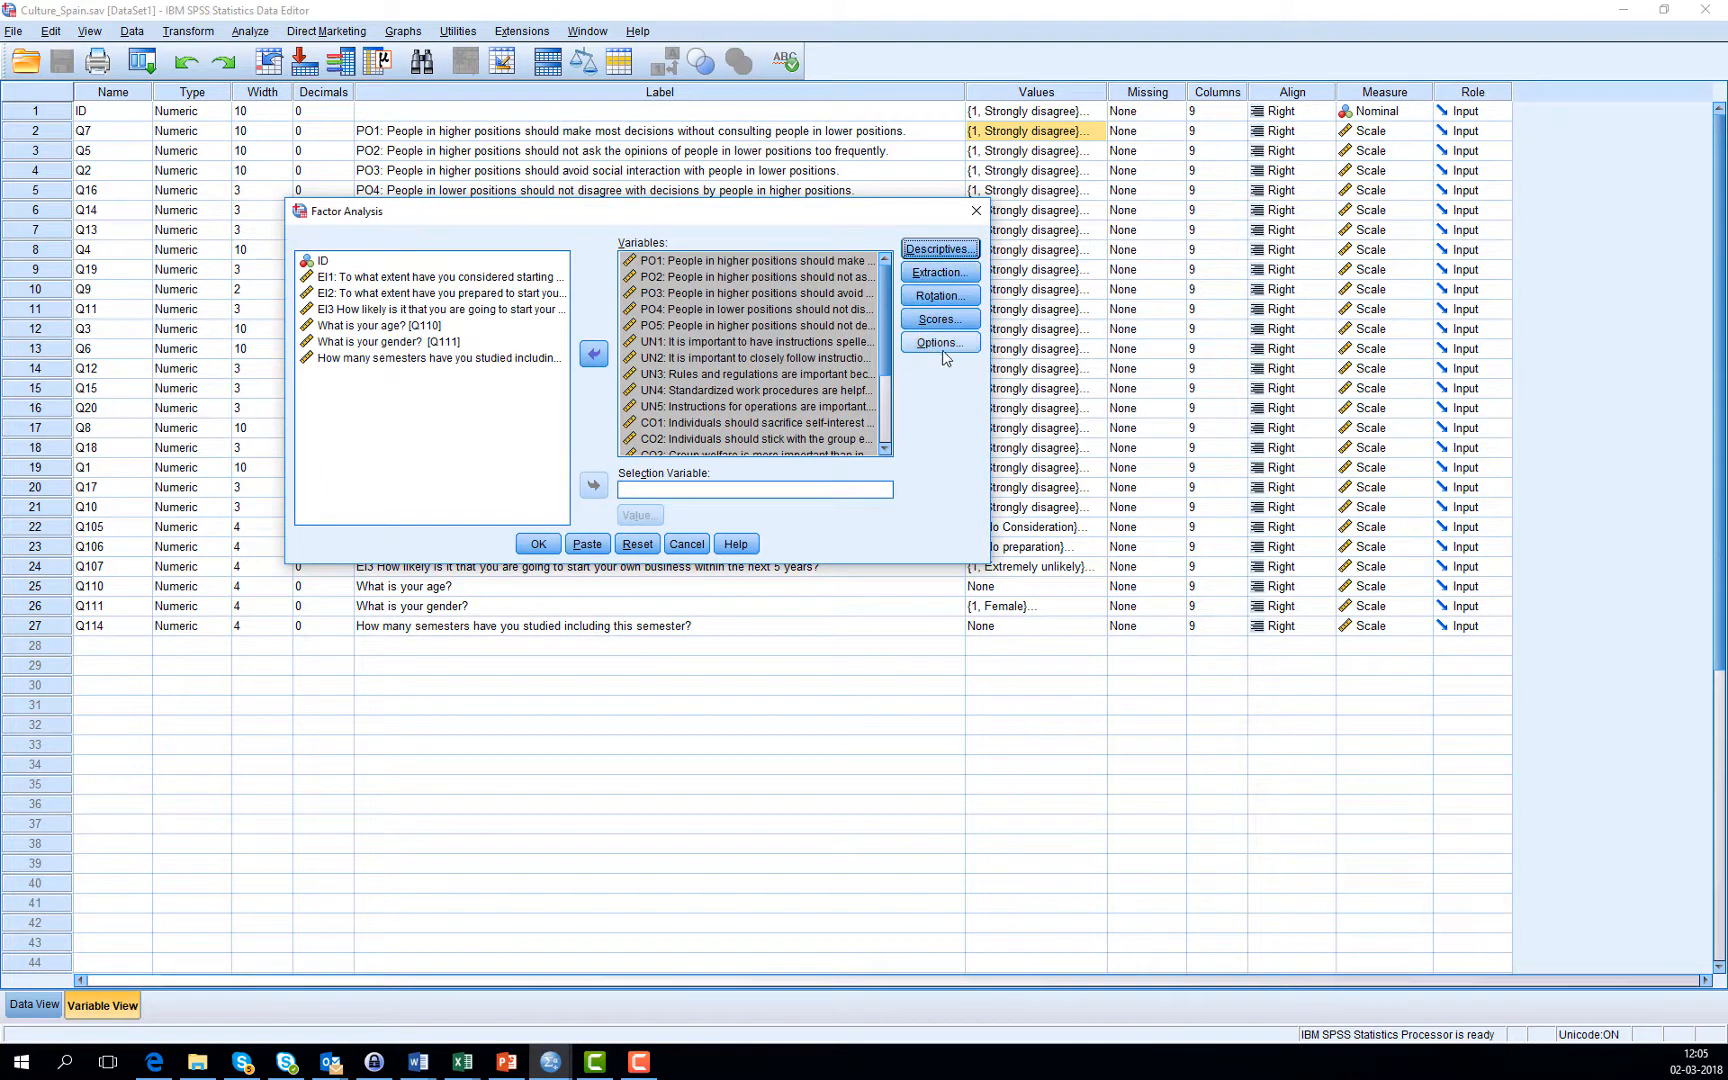
Step: Run the factor analysis and maximize the output viewer window
click(539, 545)
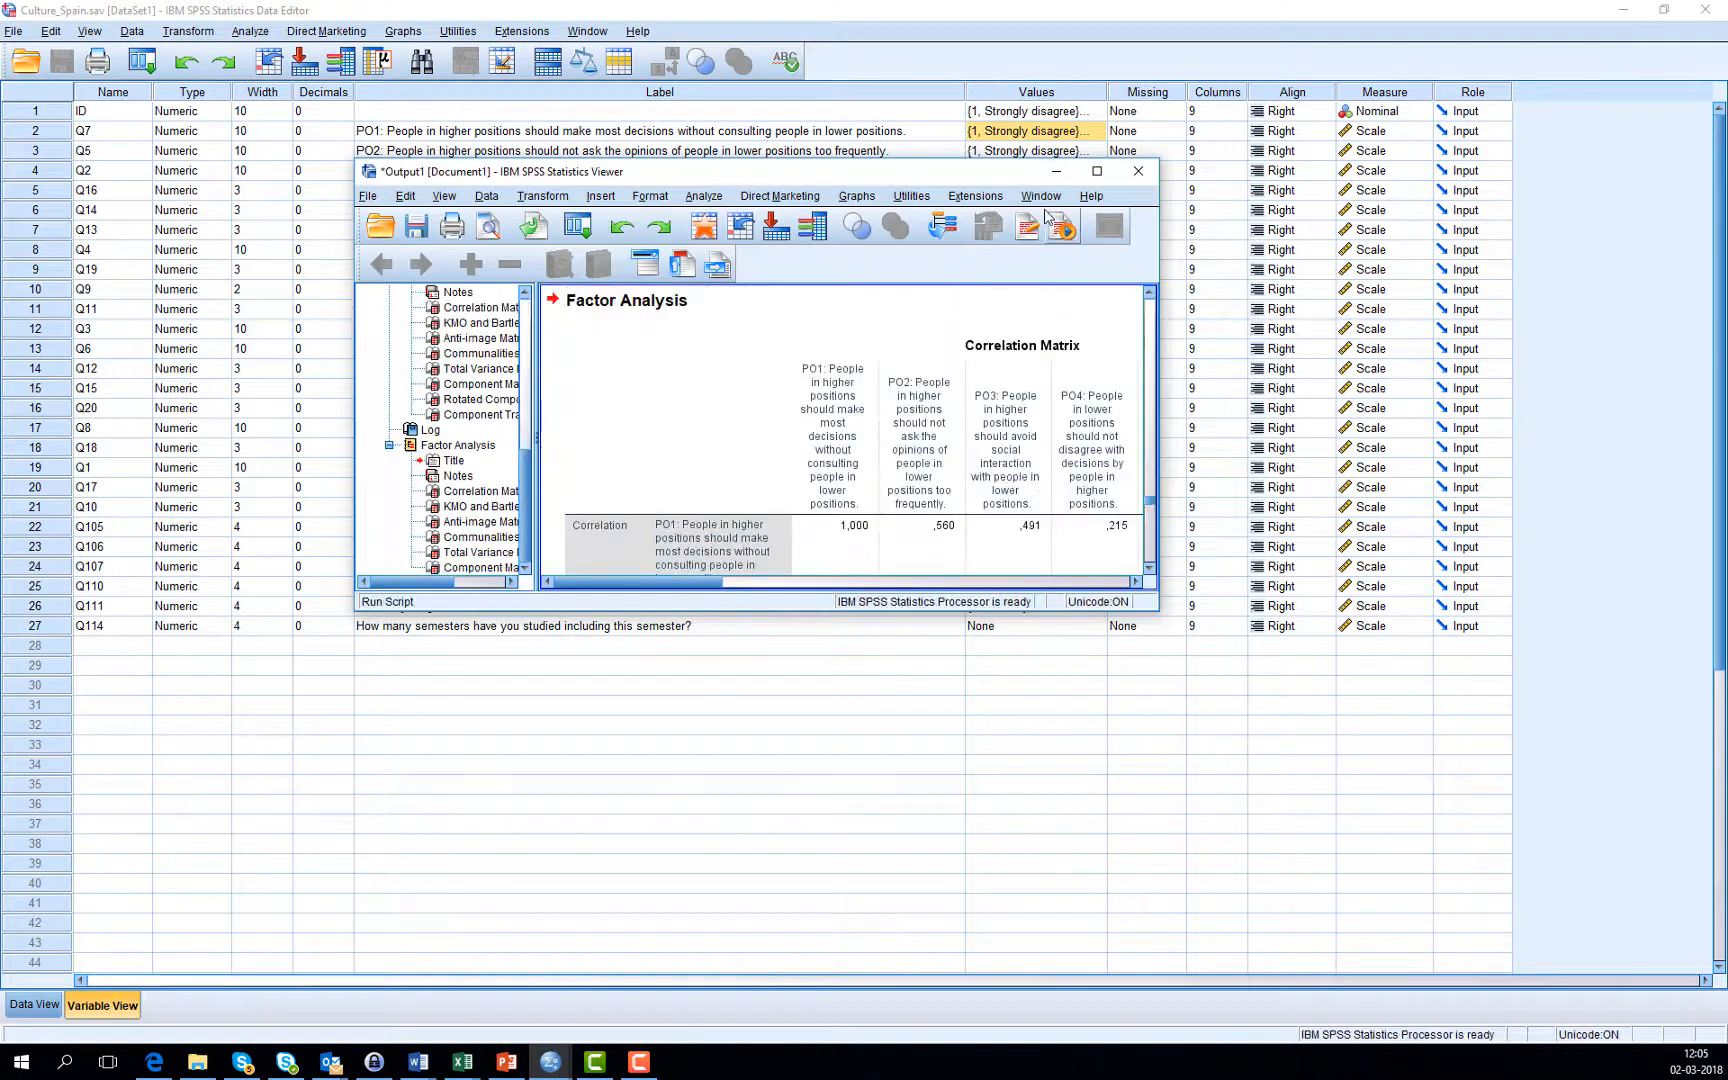
click(1097, 171)
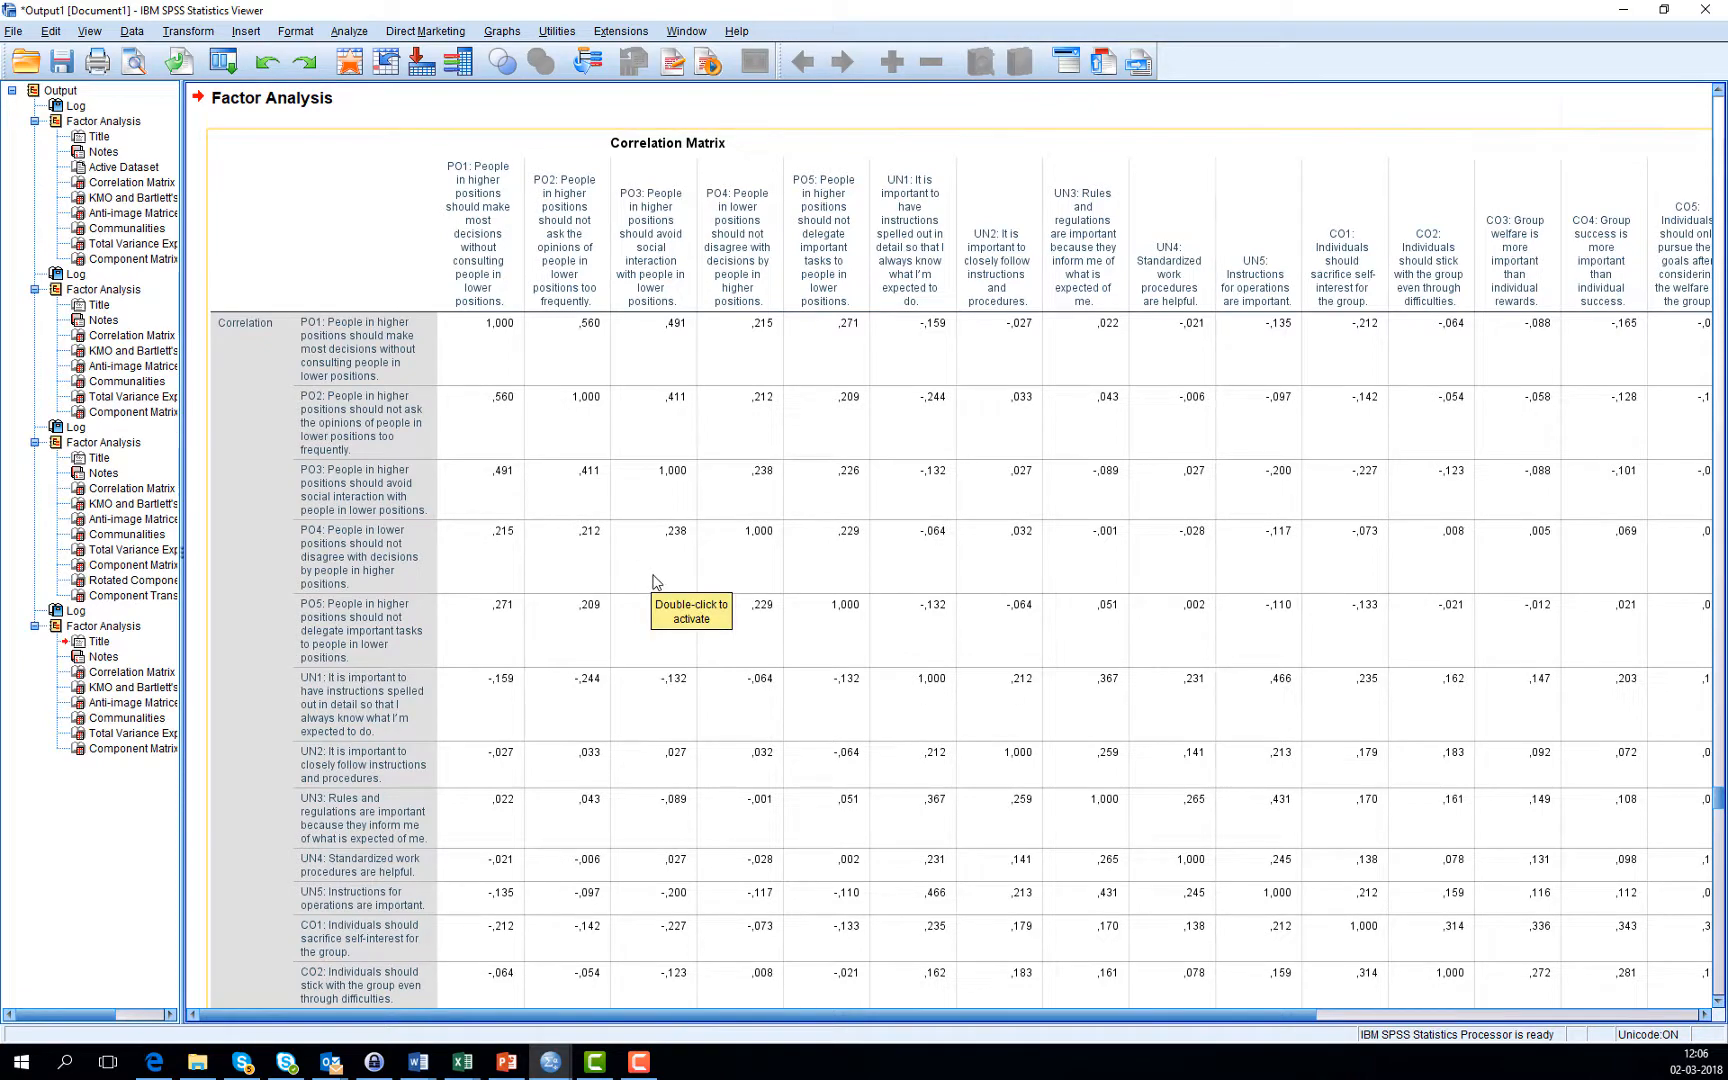
Step: Examine the Correlation Matrix with its one-tailed significance levels and the KMO and Bartlett's Test table
scroll(652, 581, down, 10)
scroll(653, 580, down, 6)
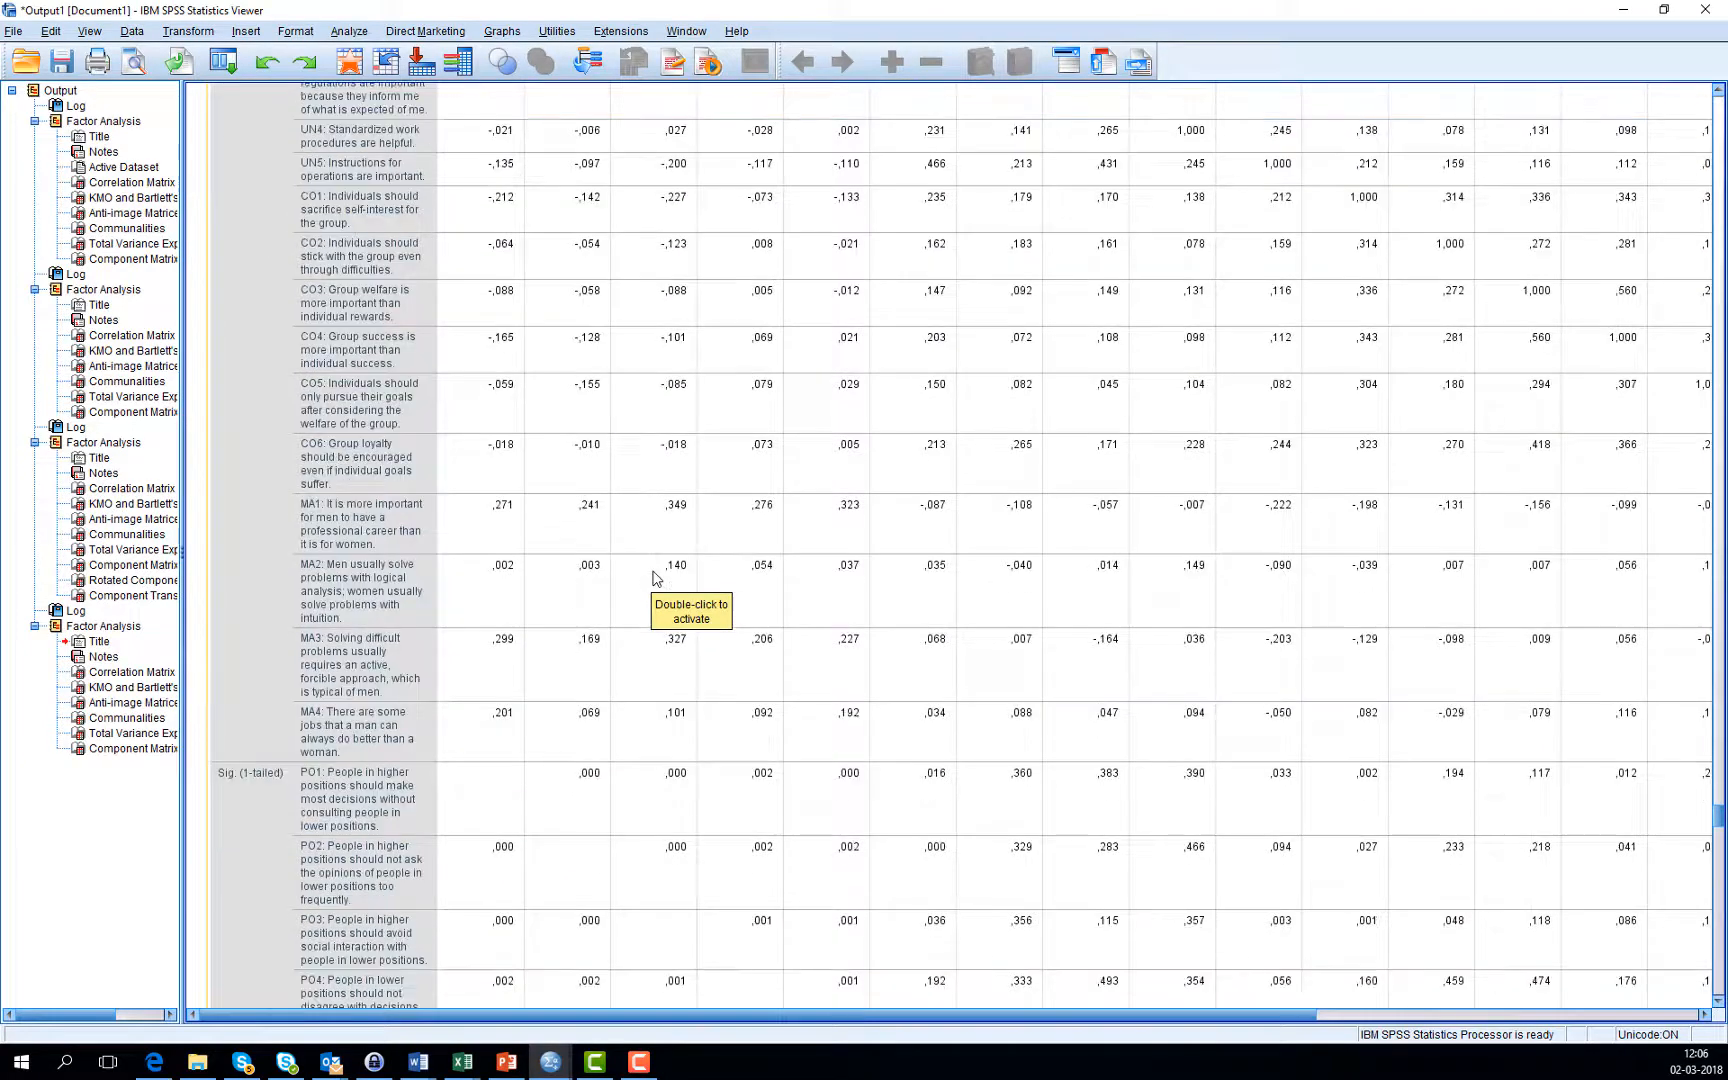
scroll(655, 578, down, 5)
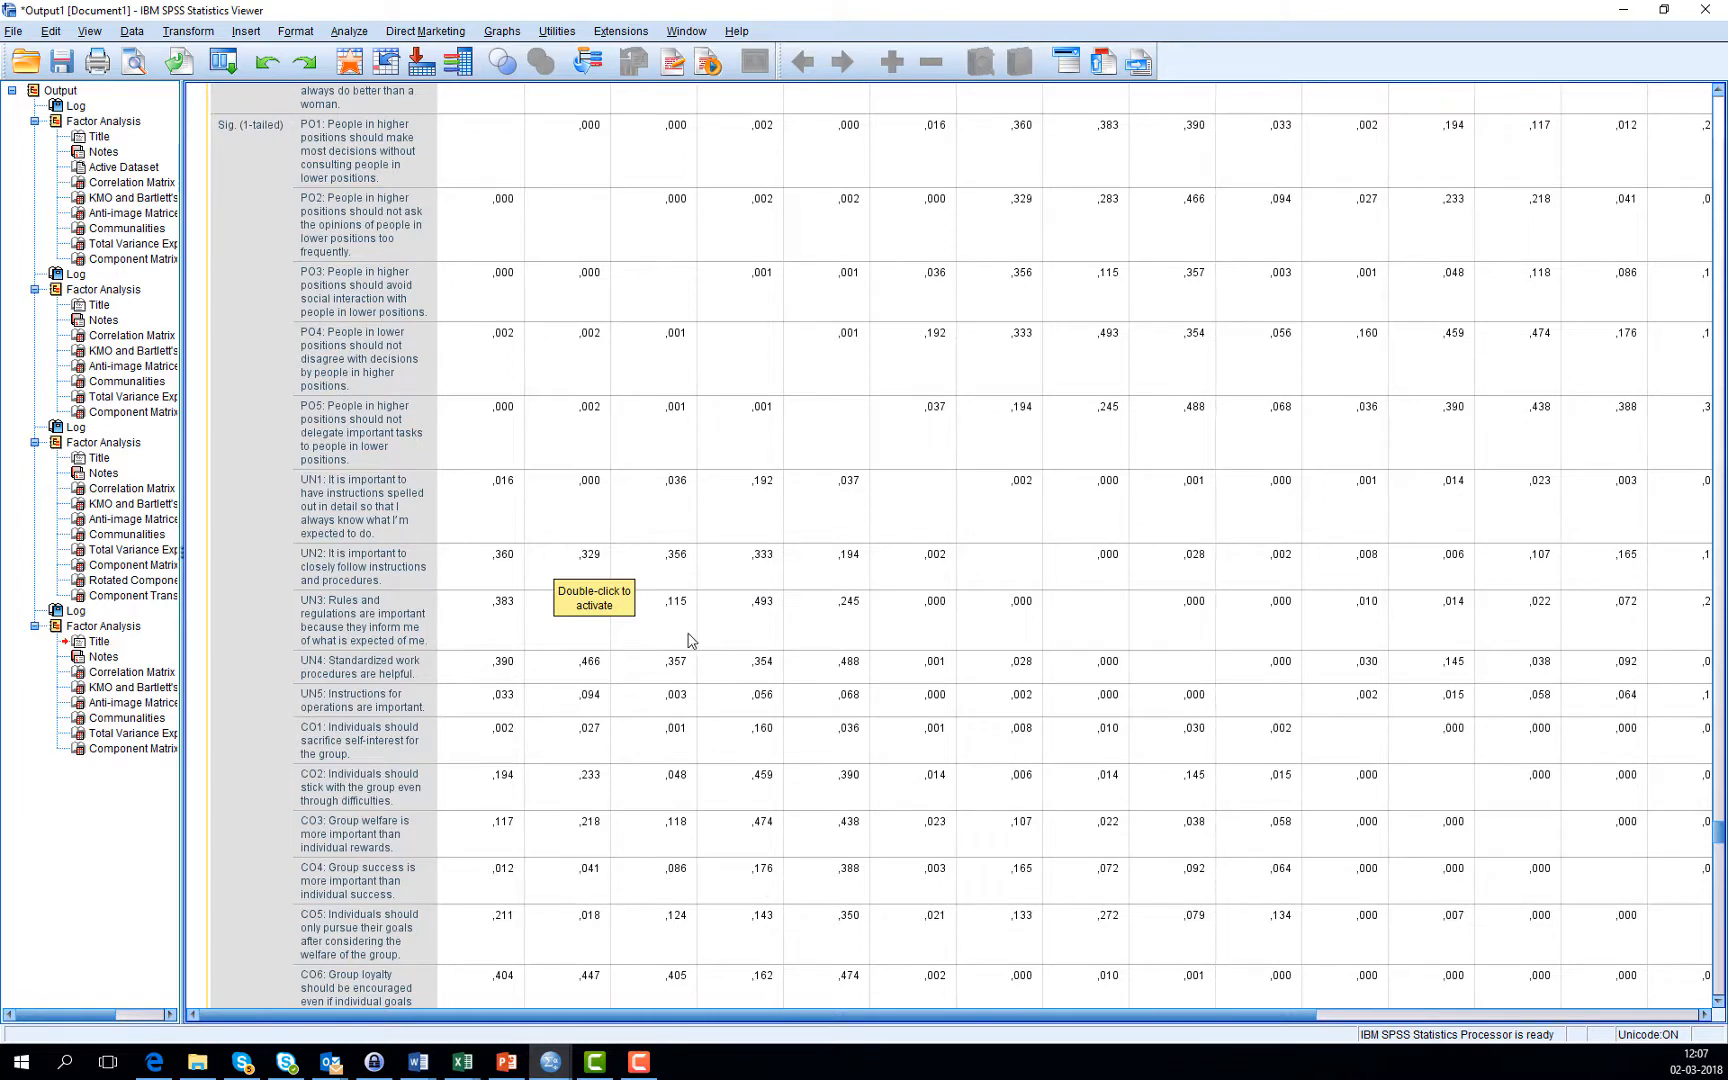
scroll(688, 640, down, 3)
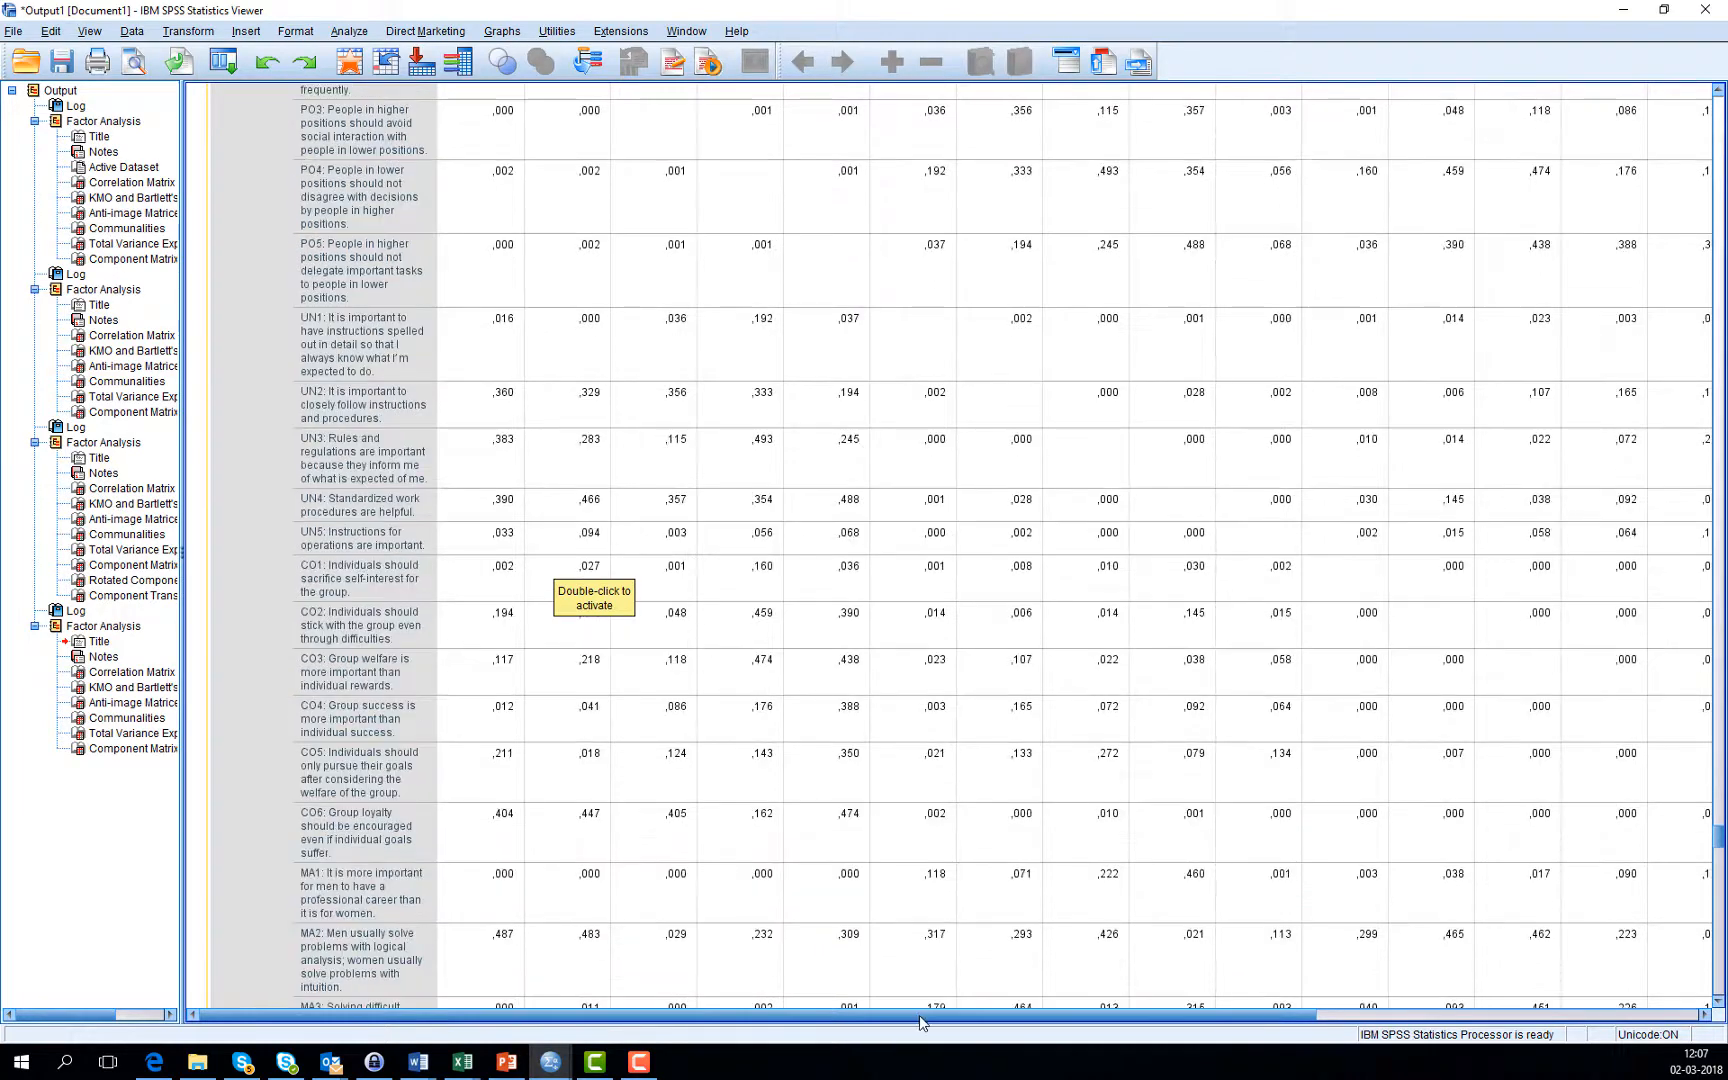
drag(919, 1015, 1248, 1018)
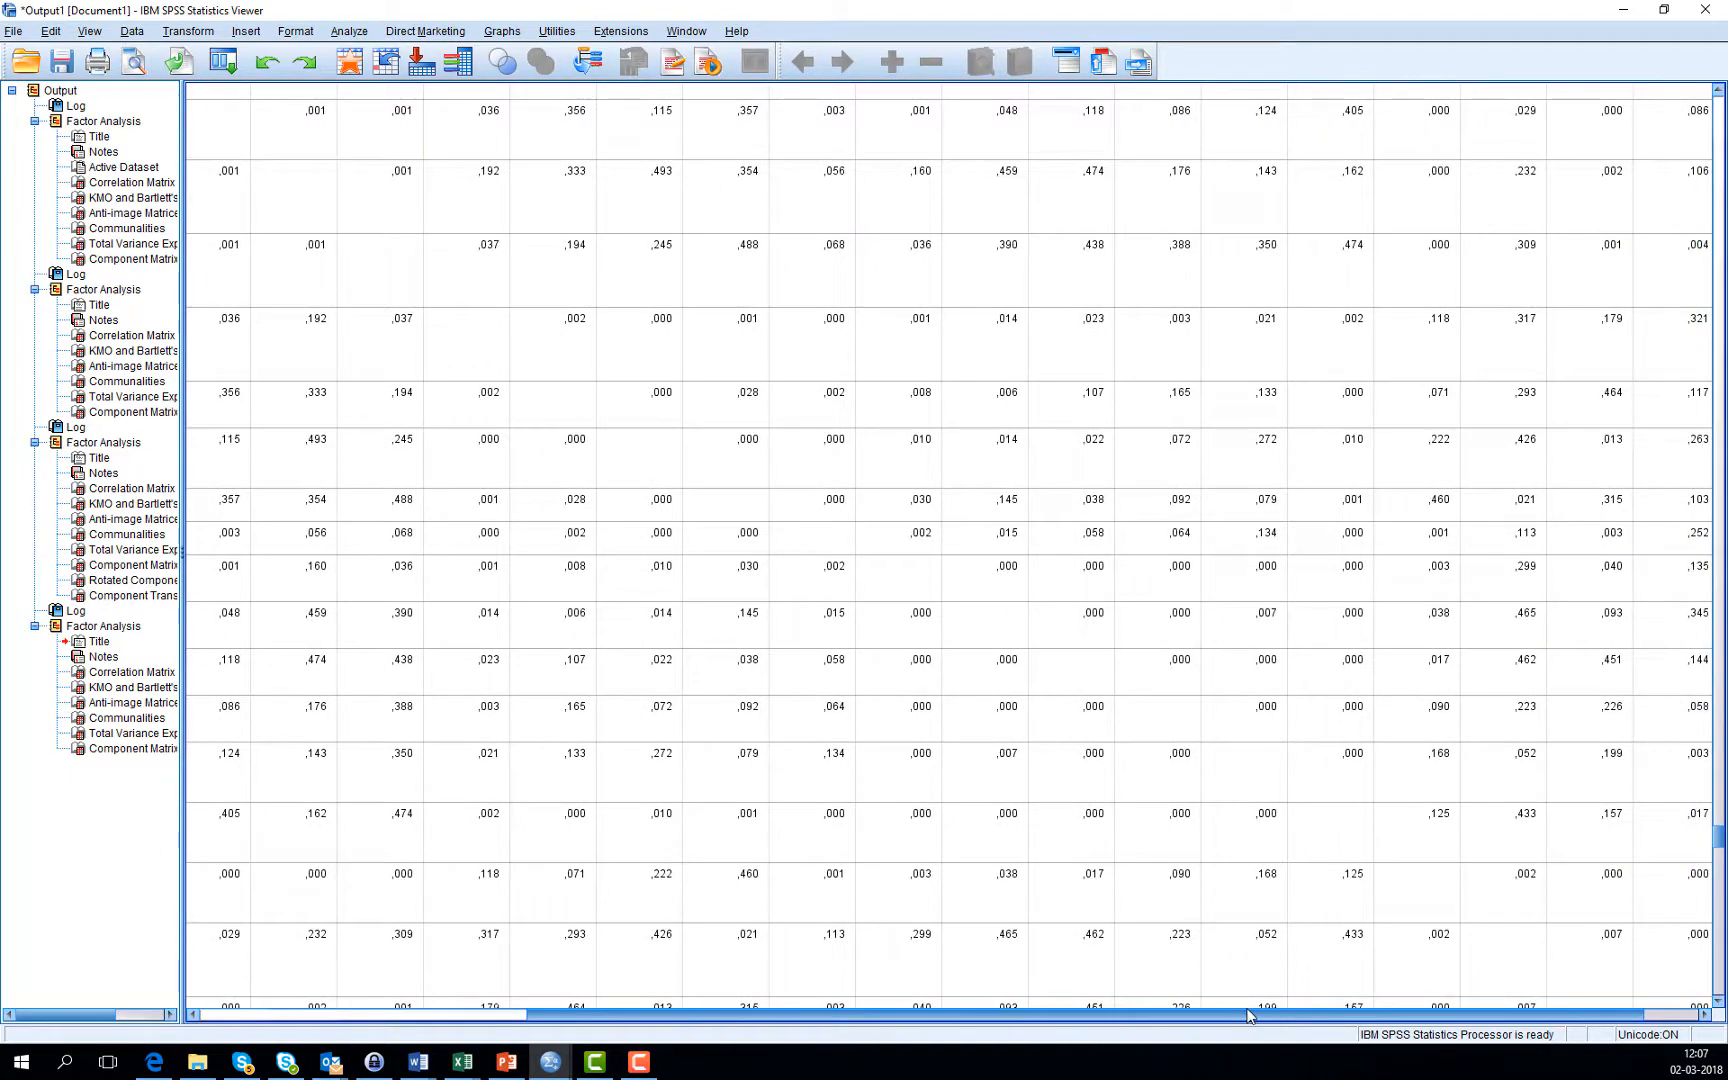
drag(1248, 1015, 971, 1013)
scroll(991, 625, down, 1)
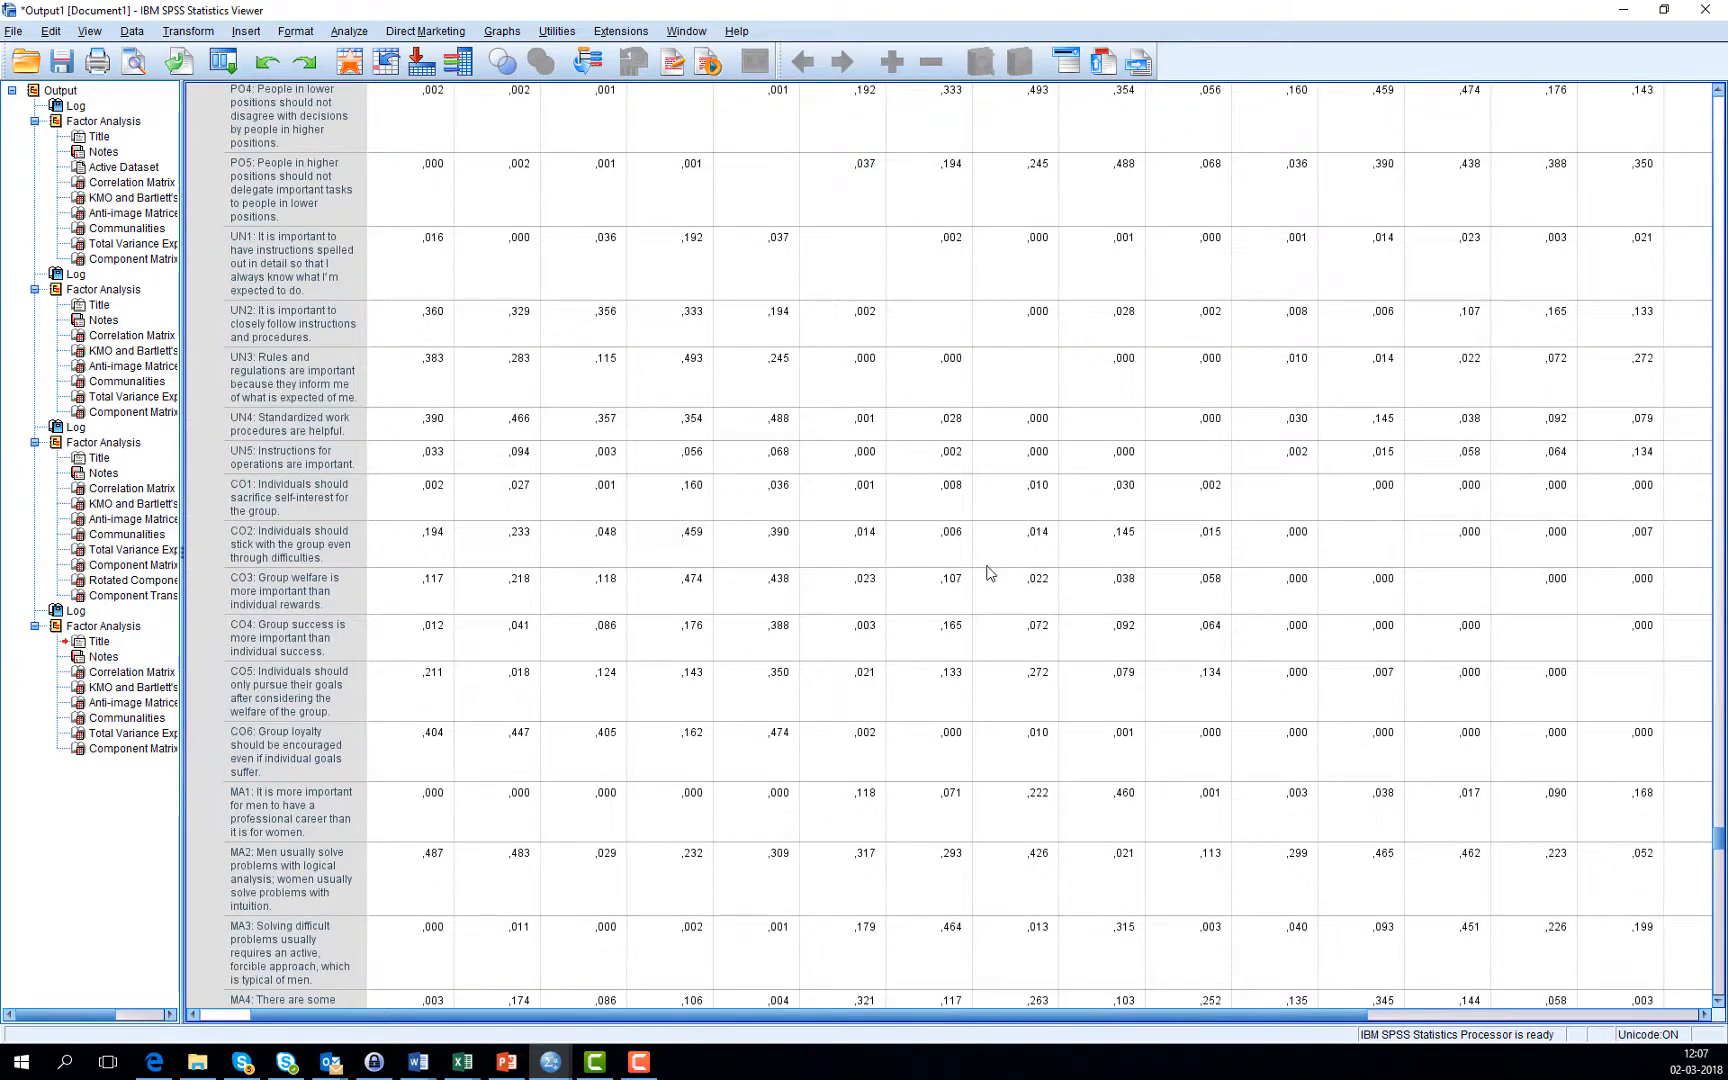
scroll(991, 575, down, 1)
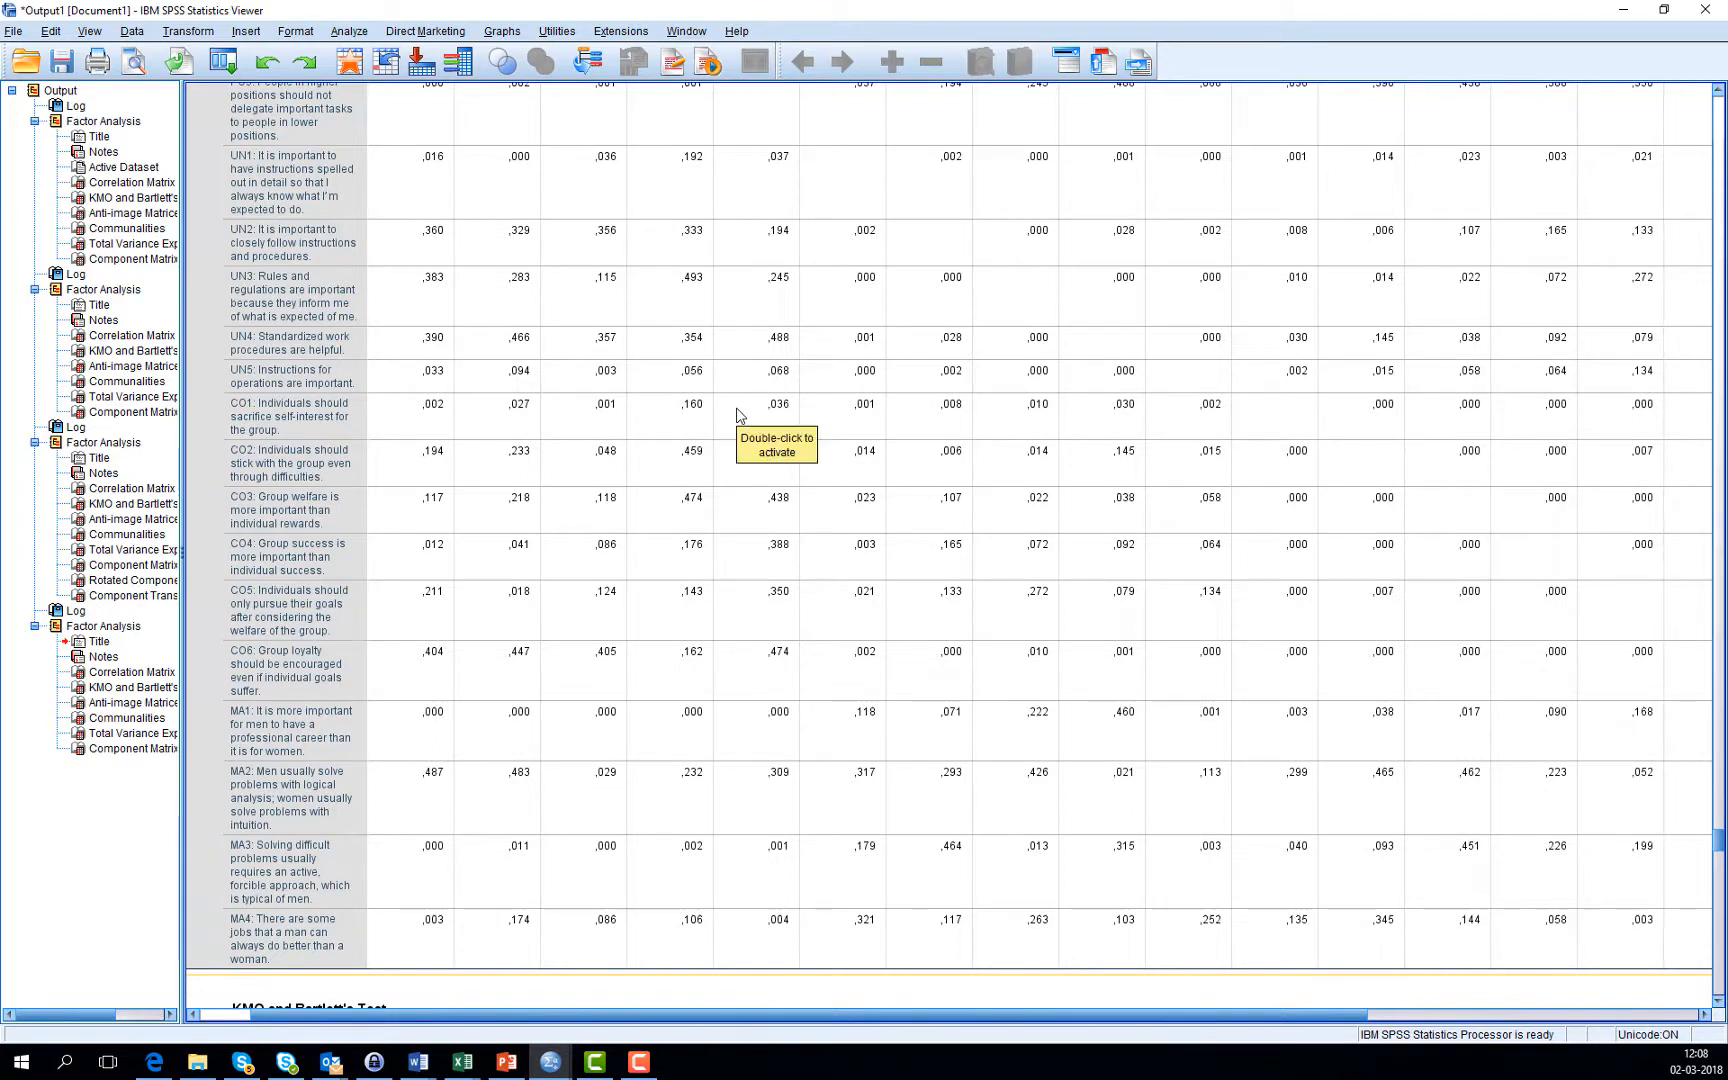
scroll(738, 414, down, 8)
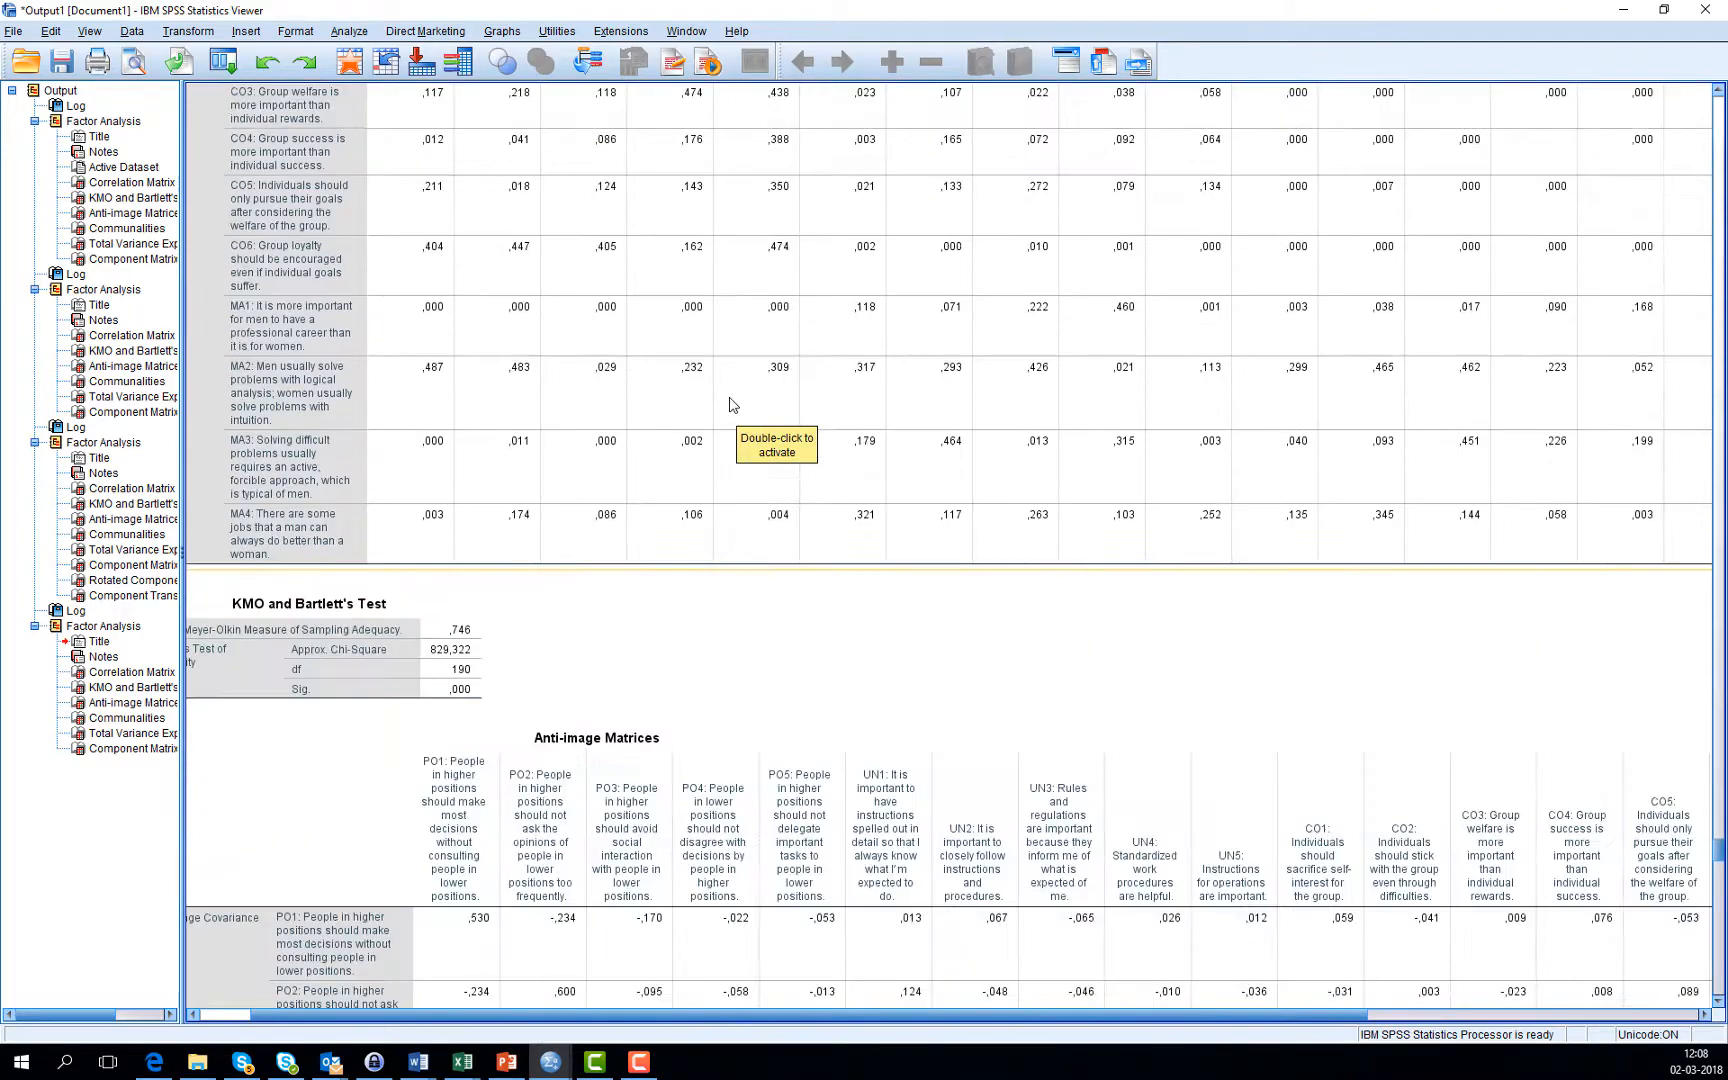
scroll(728, 403, down, 2)
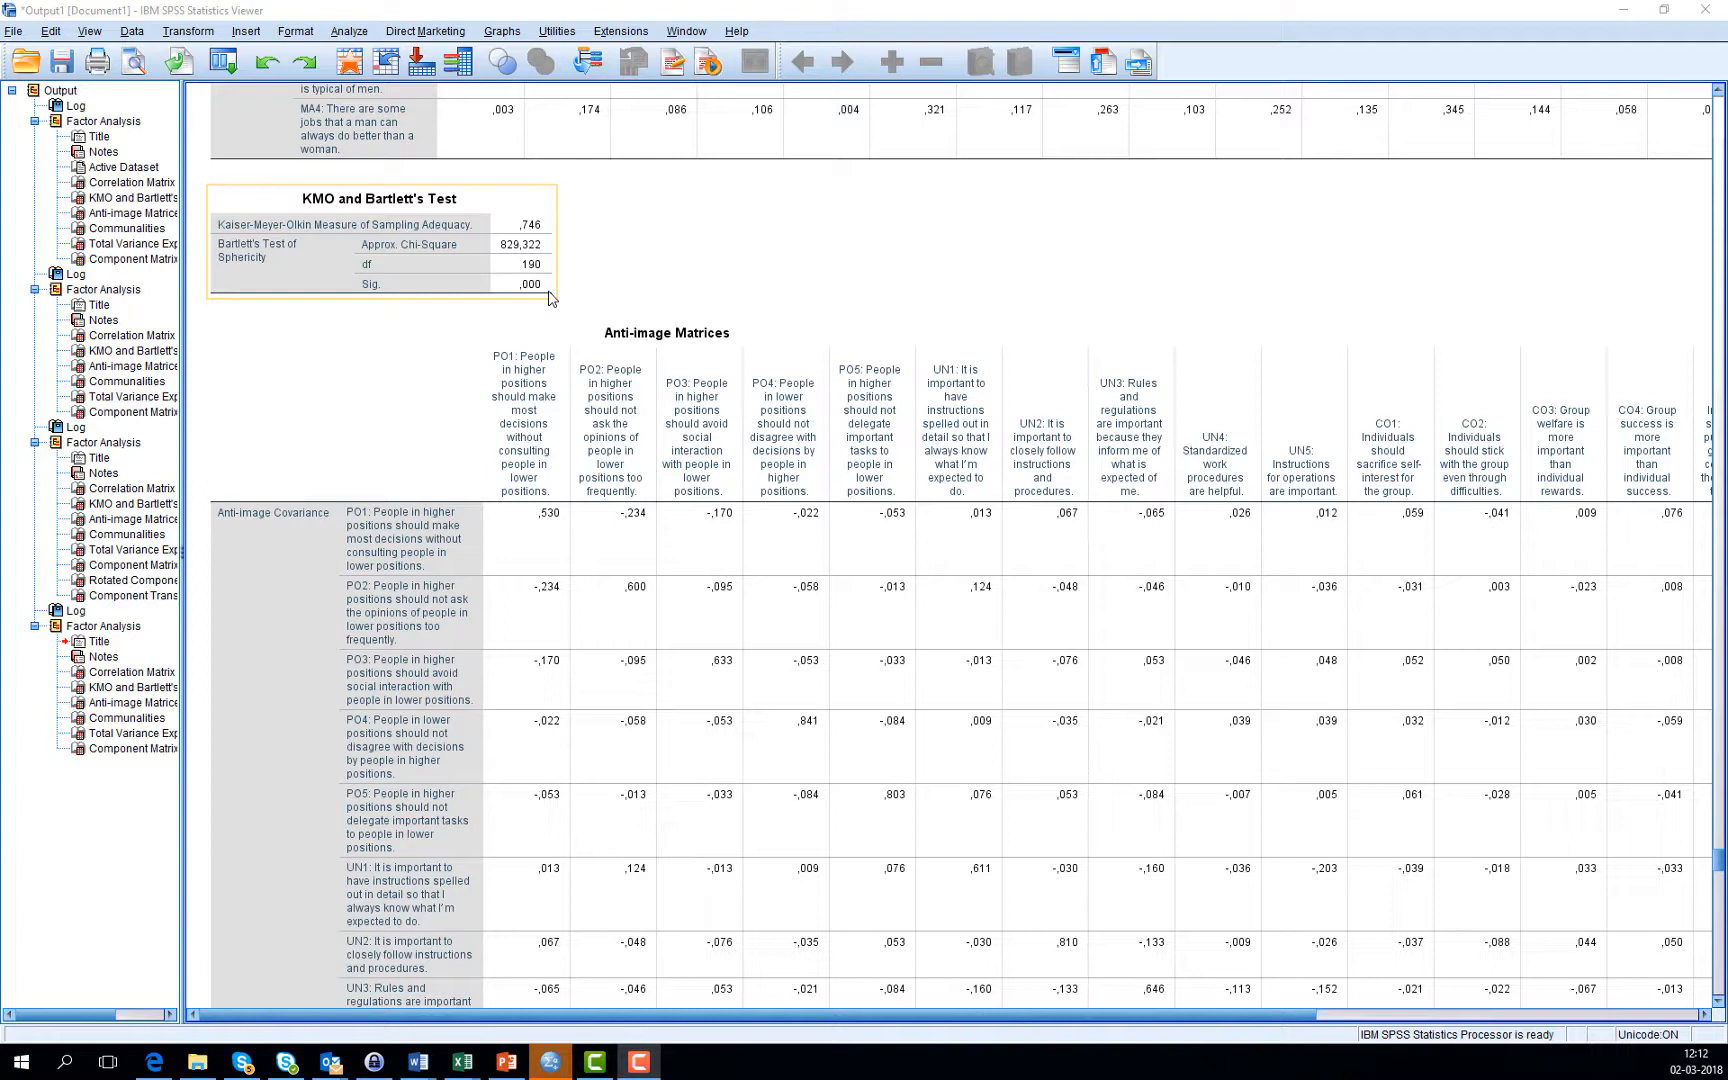
Step: Examine the Anti-image Matrices table, following the diagonal values of the anti-image correlation section through to the last item
click(575, 337)
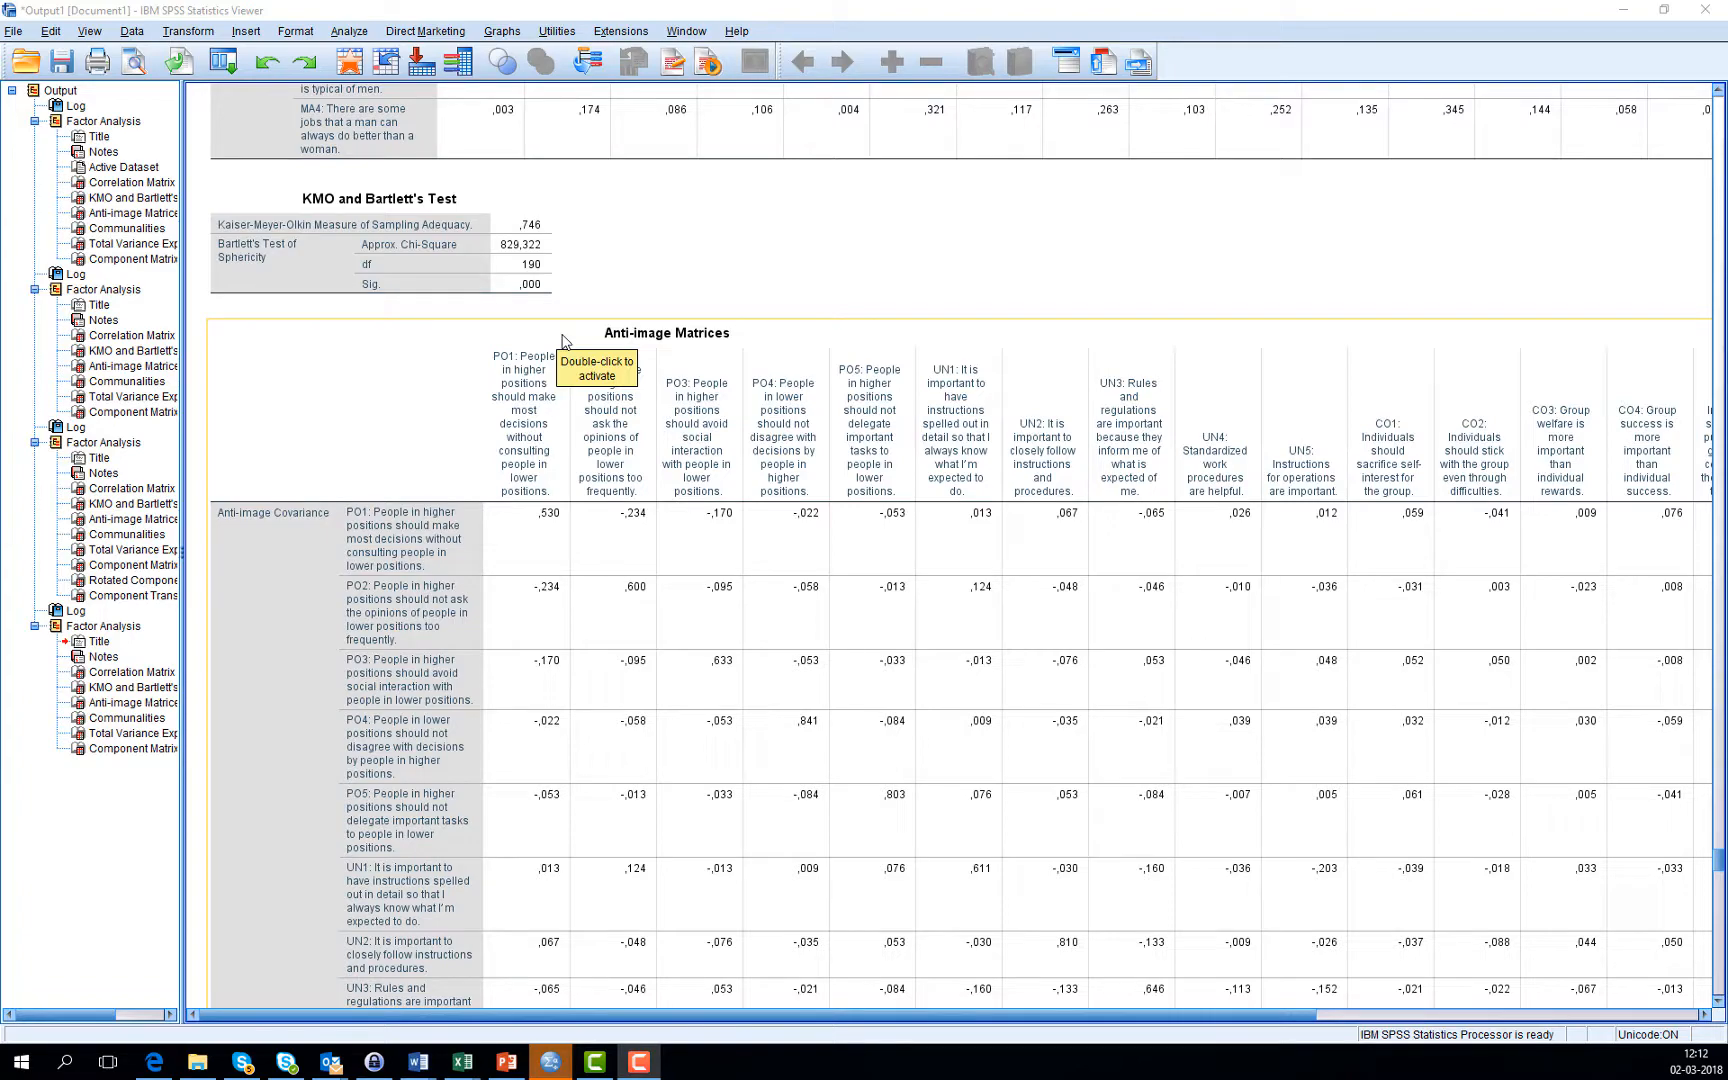
scroll(566, 705, down, 2)
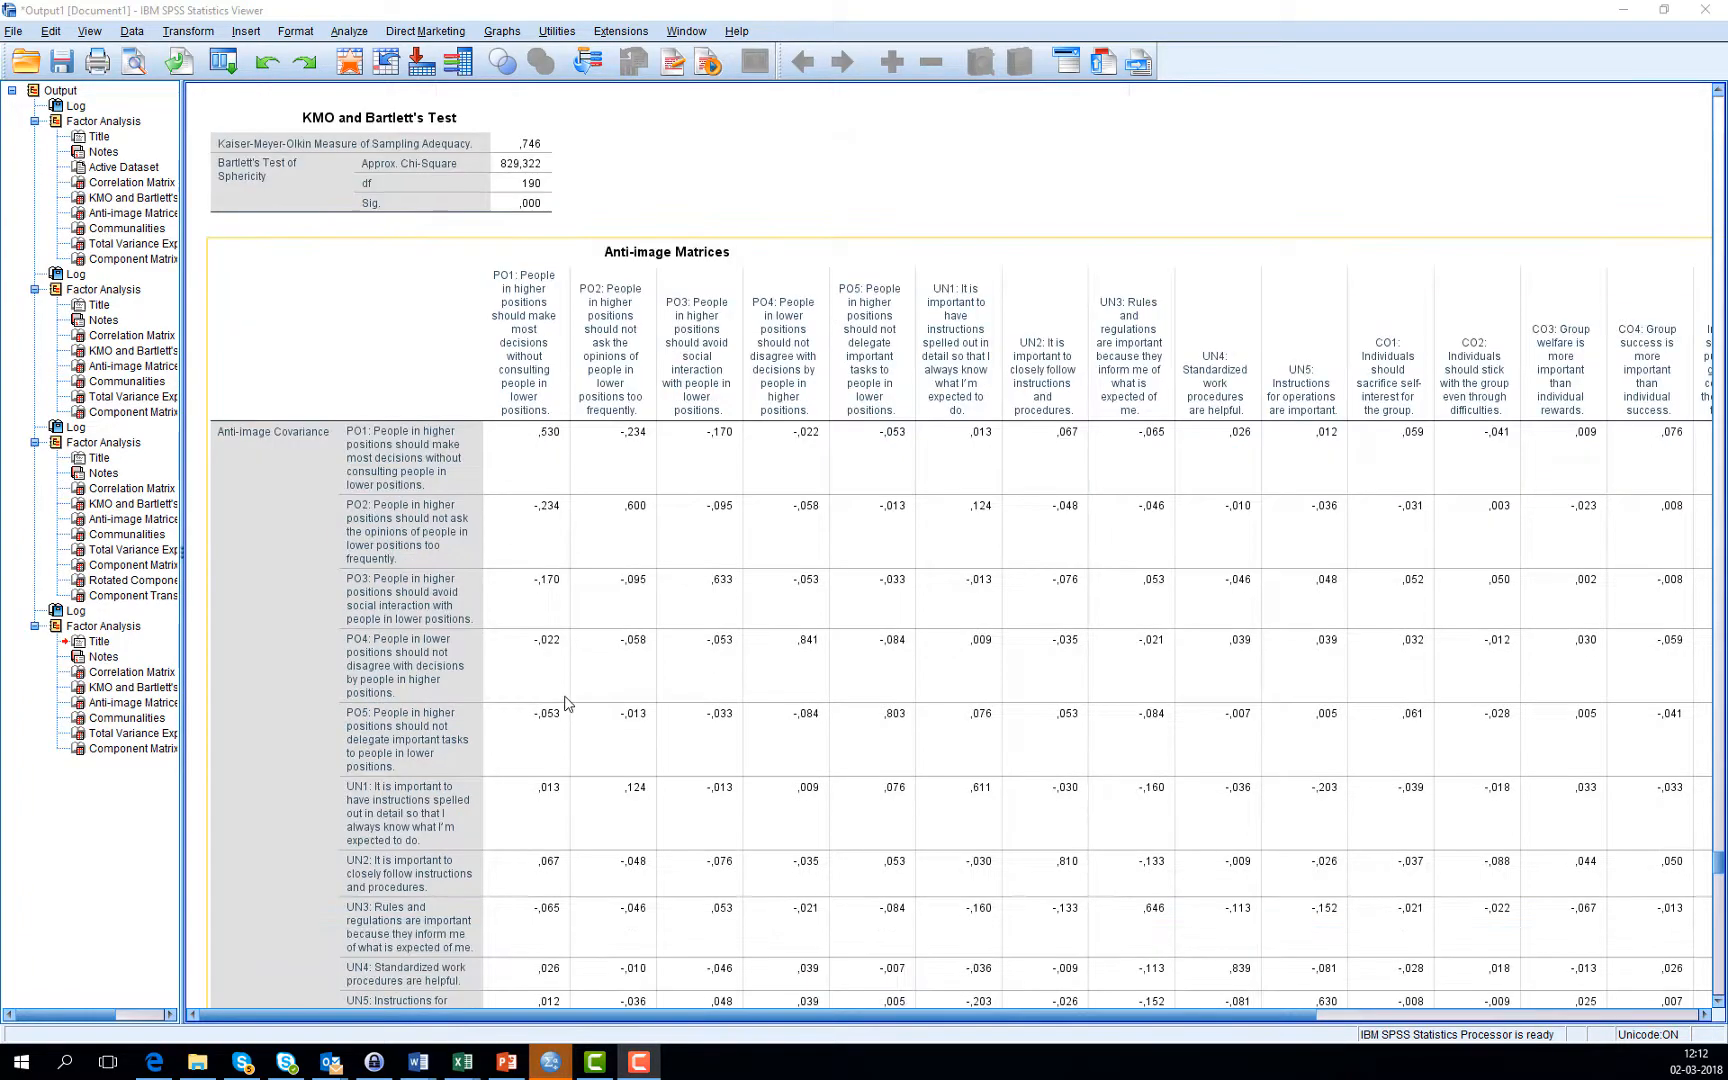
scroll(566, 705, down, 9)
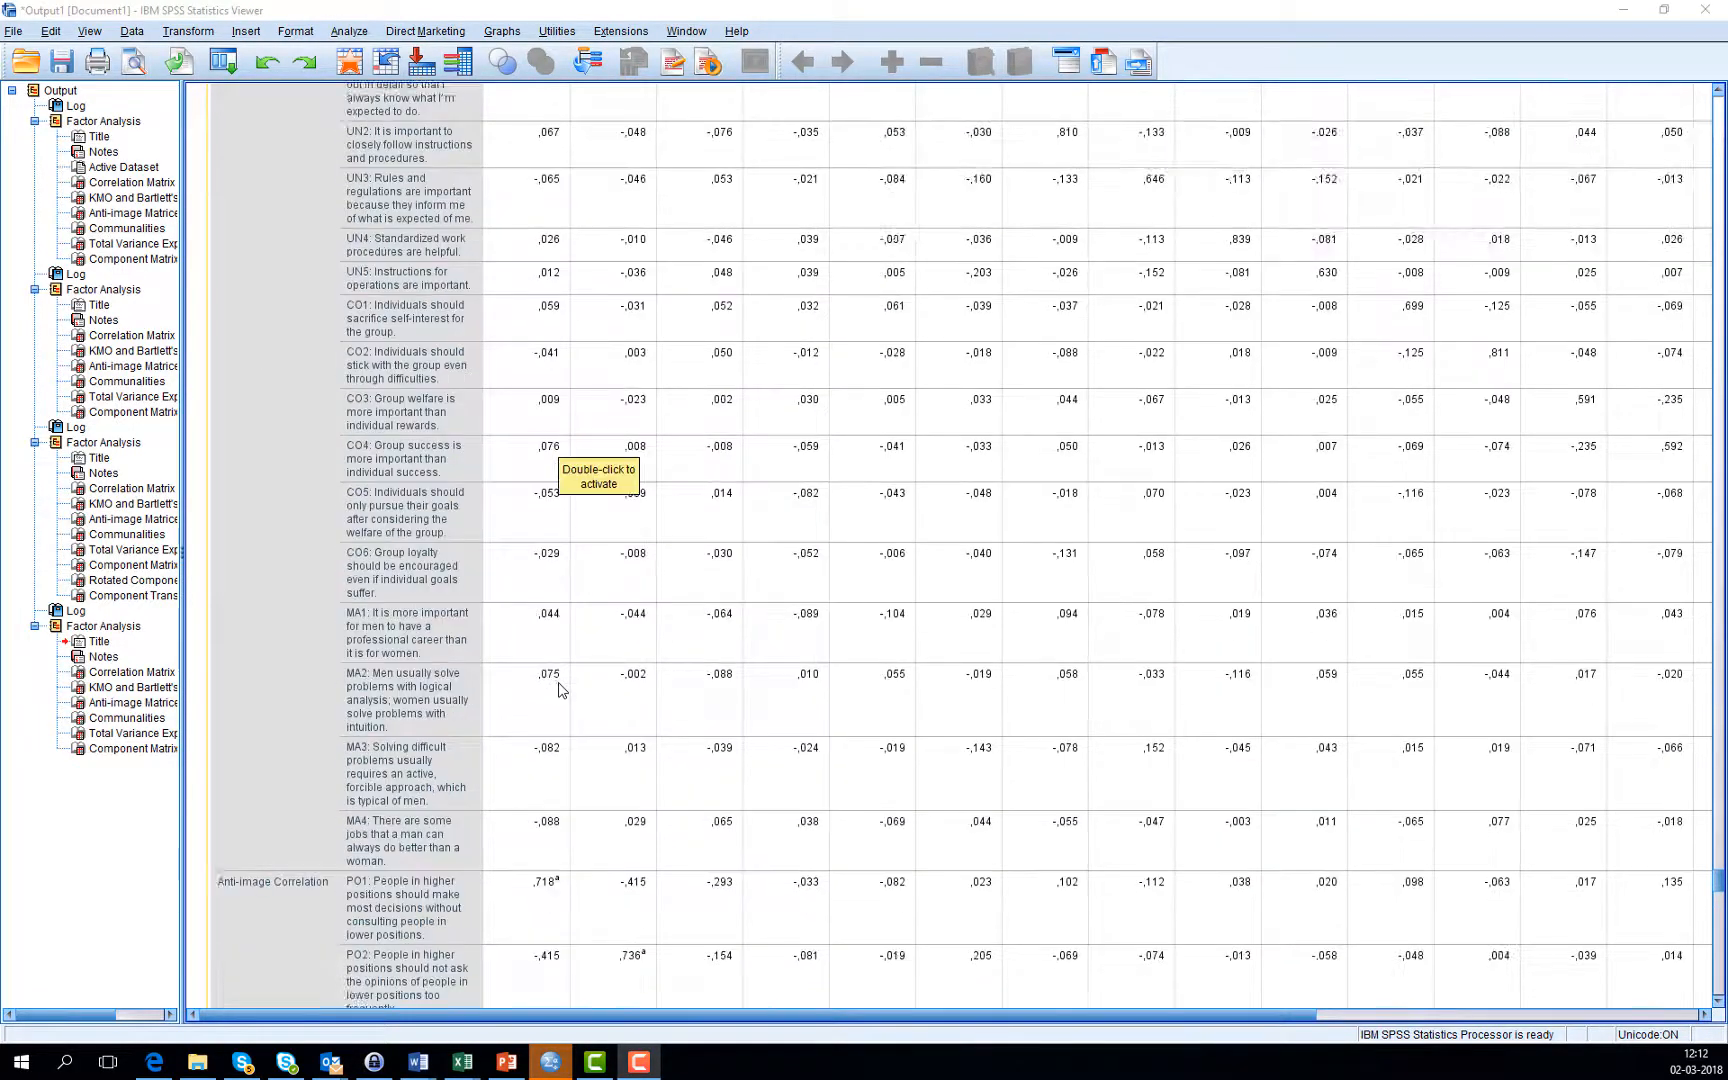
scroll(560, 690, down, 9)
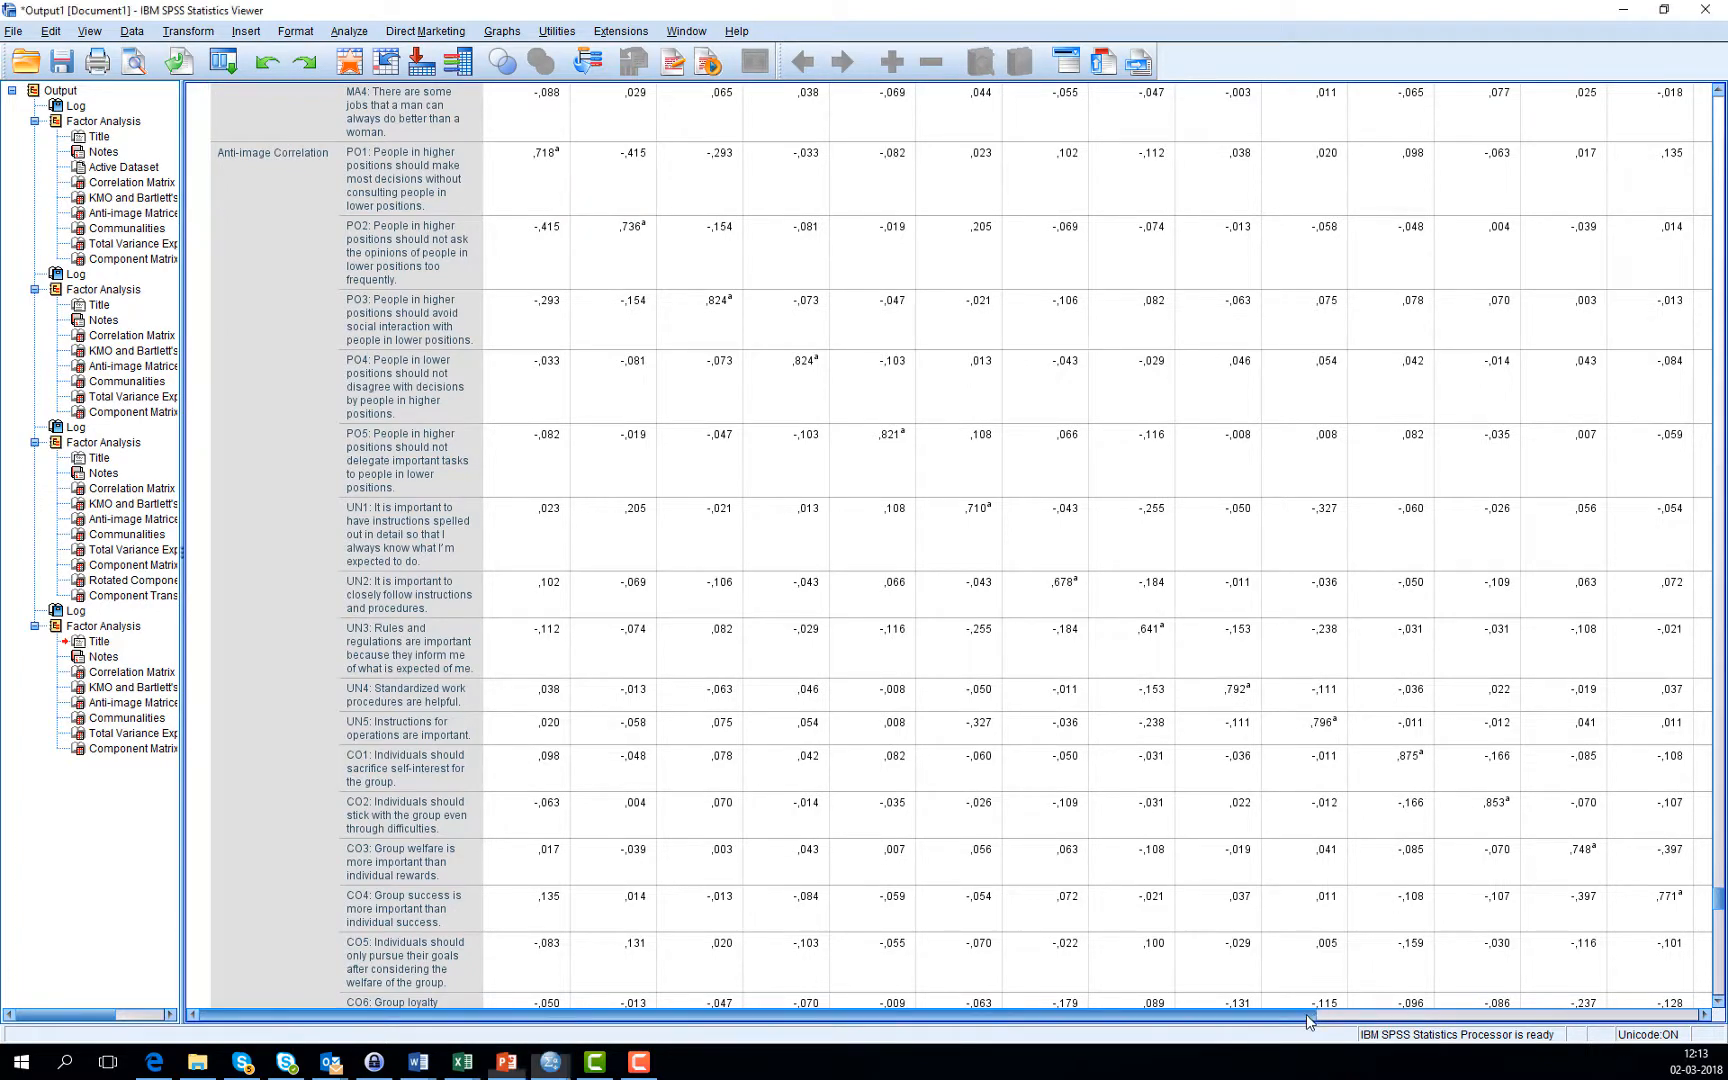
drag(1305, 1014, 1547, 900)
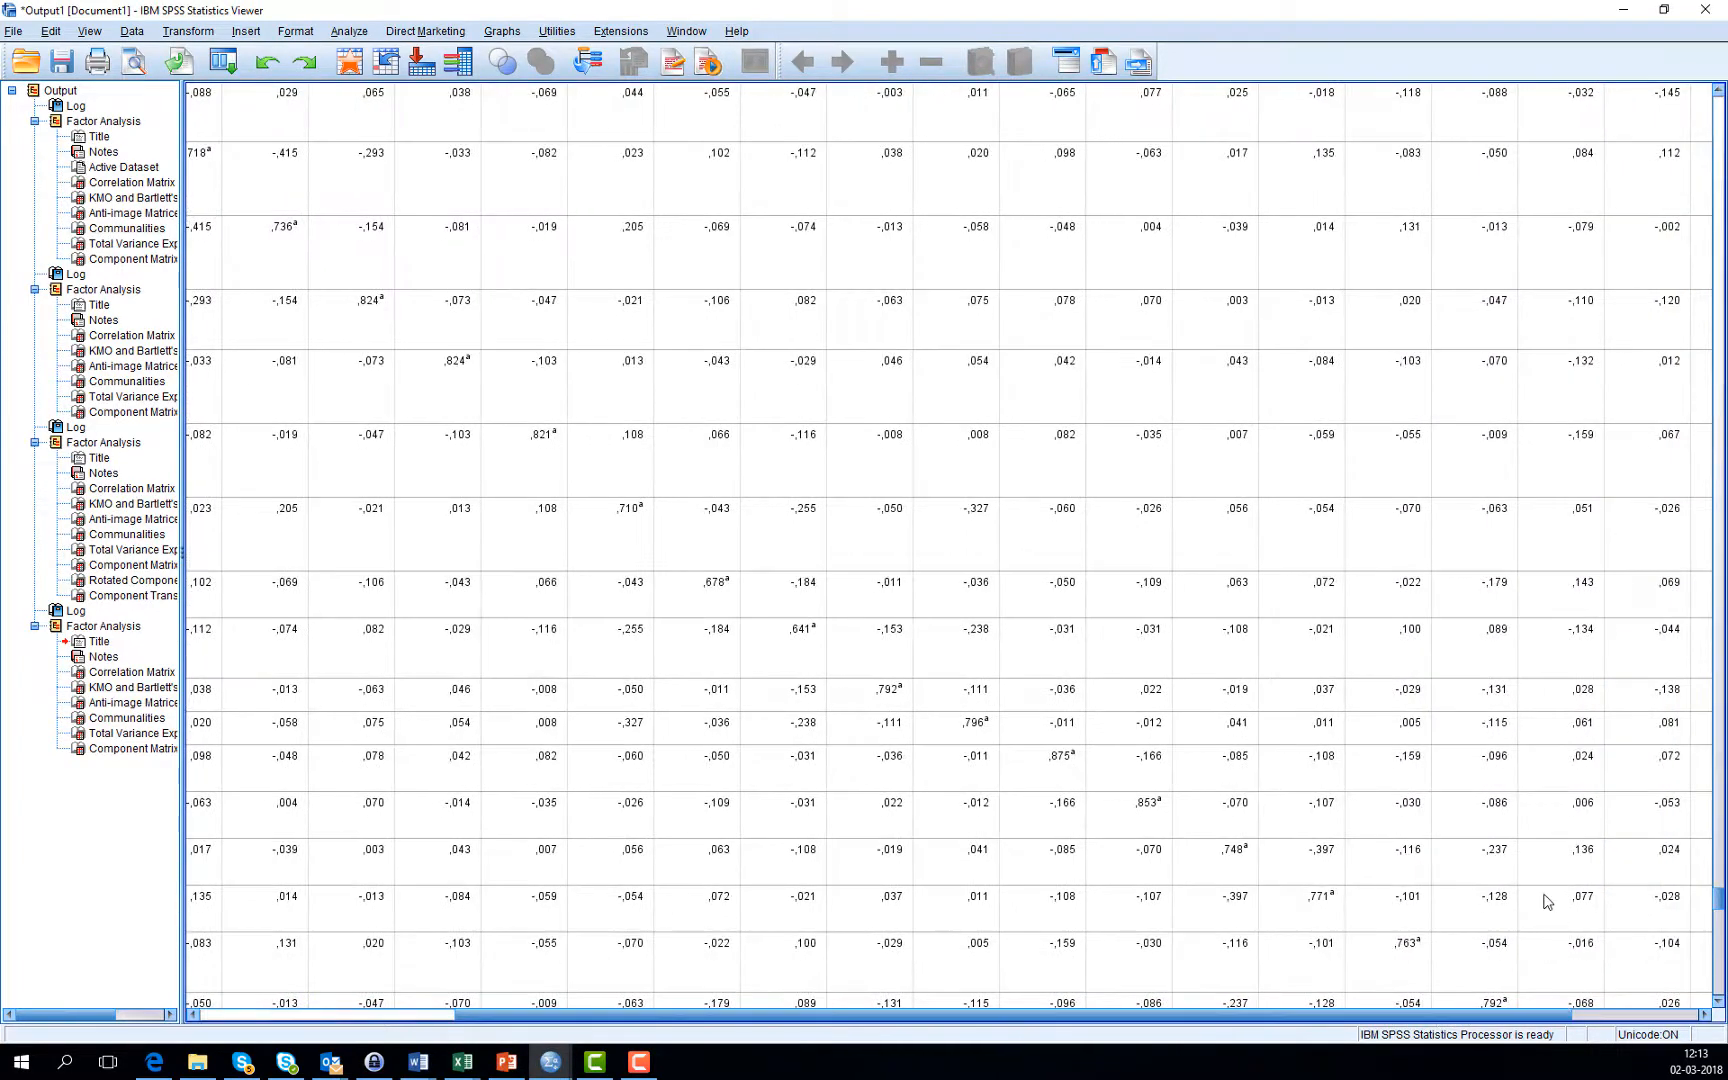
scroll(1547, 900, down, 2)
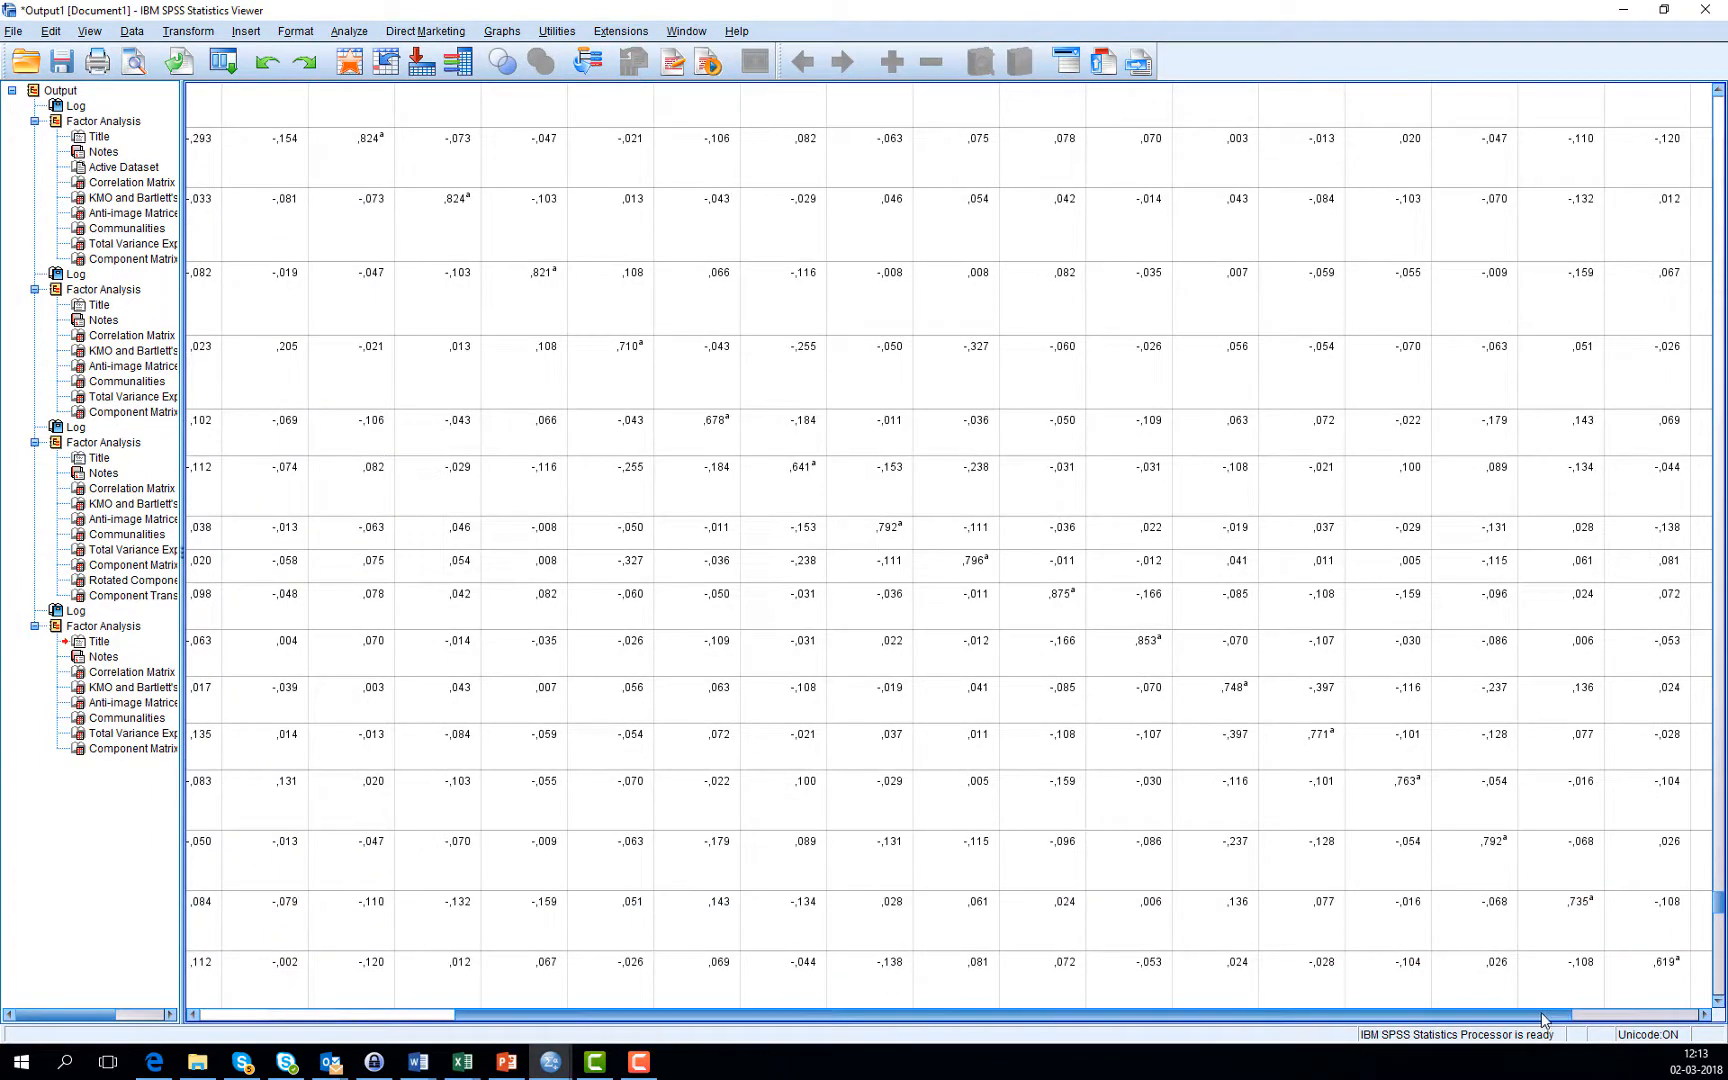
drag(1543, 1020, 1665, 1013)
scroll(1635, 955, down, 1)
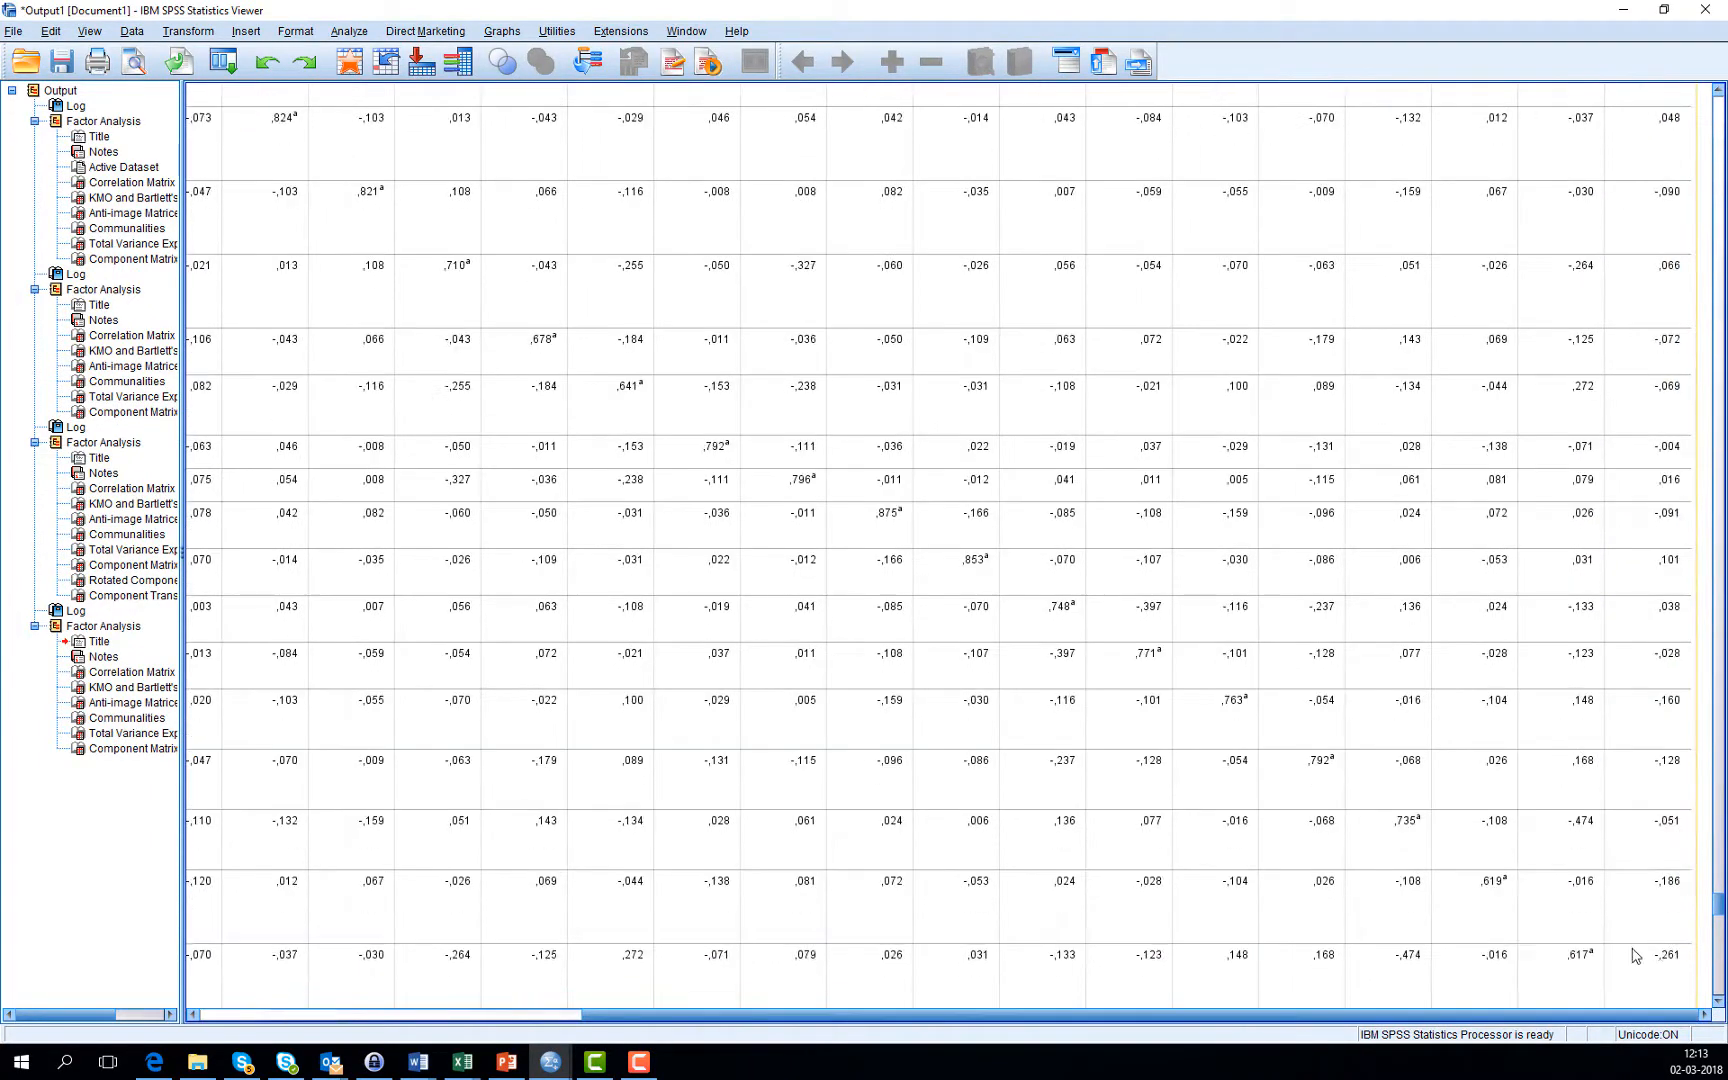
scroll(1635, 955, down, 1)
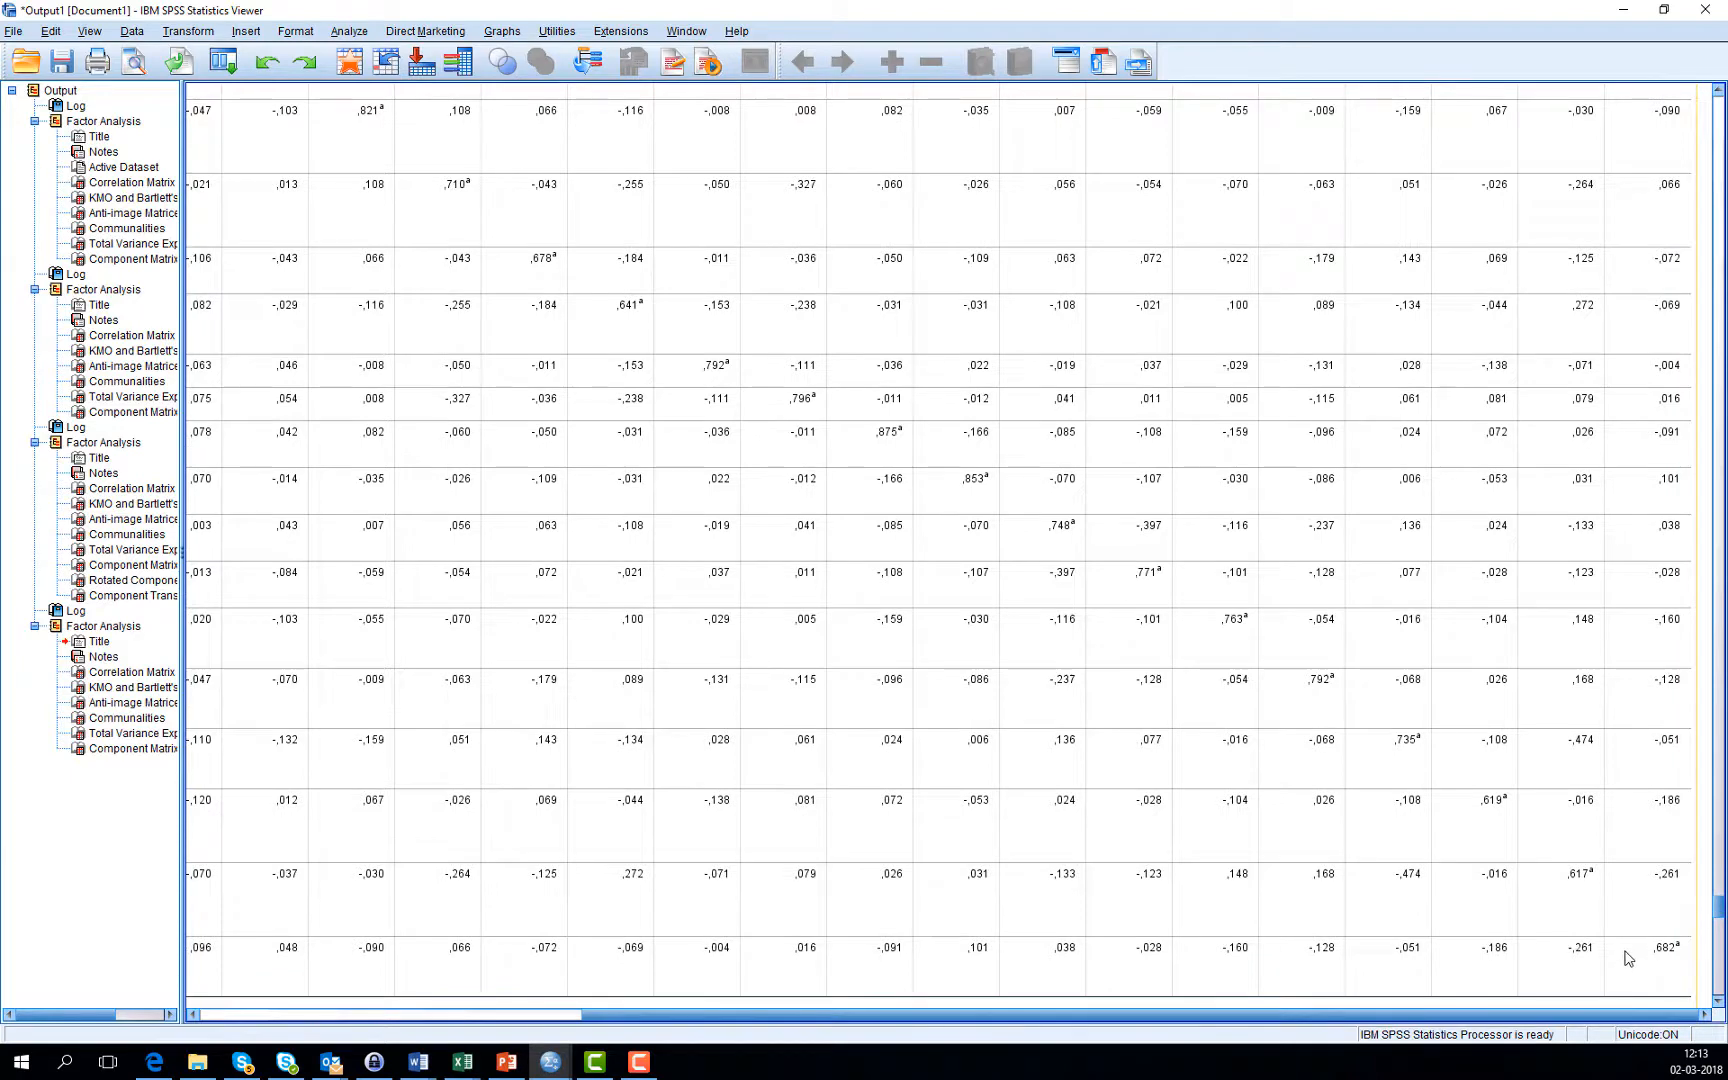
Step: Examine the lower rows of the anti-image correlation matrix against their item labels and the Measures of Sampling Adequacy footnote
scroll(1622, 960, down, 1)
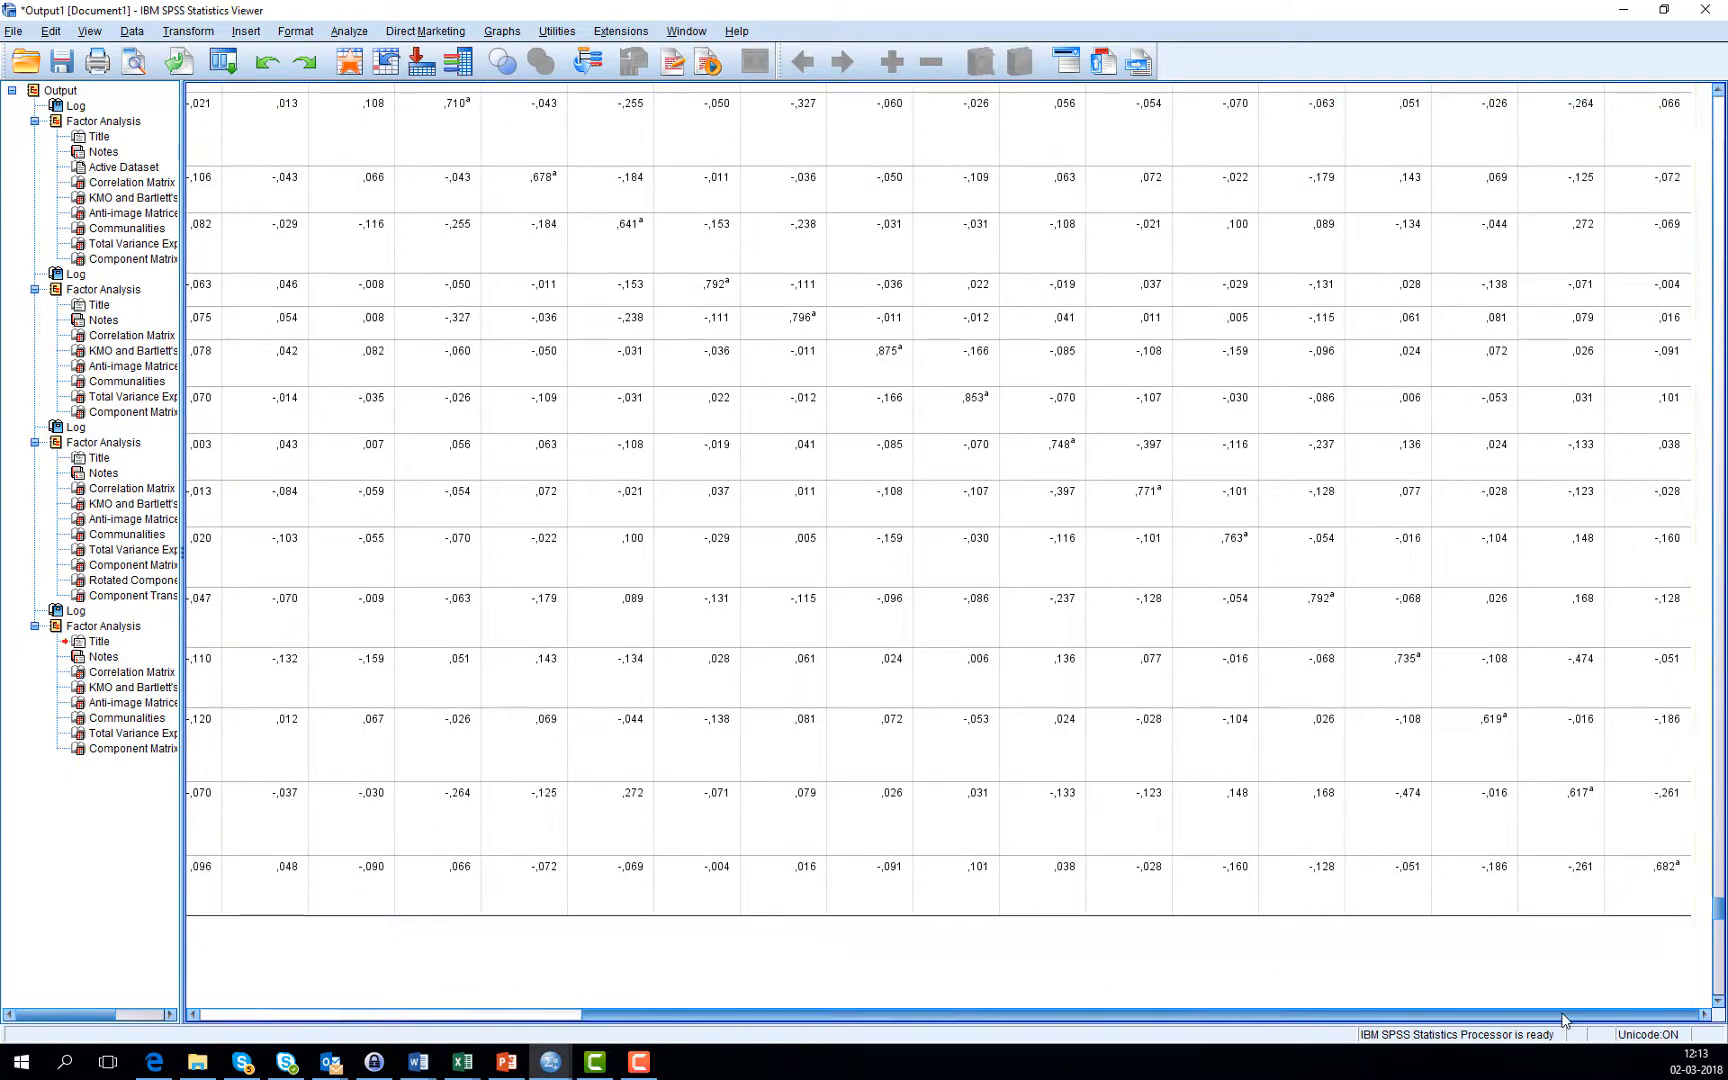
click(857, 928)
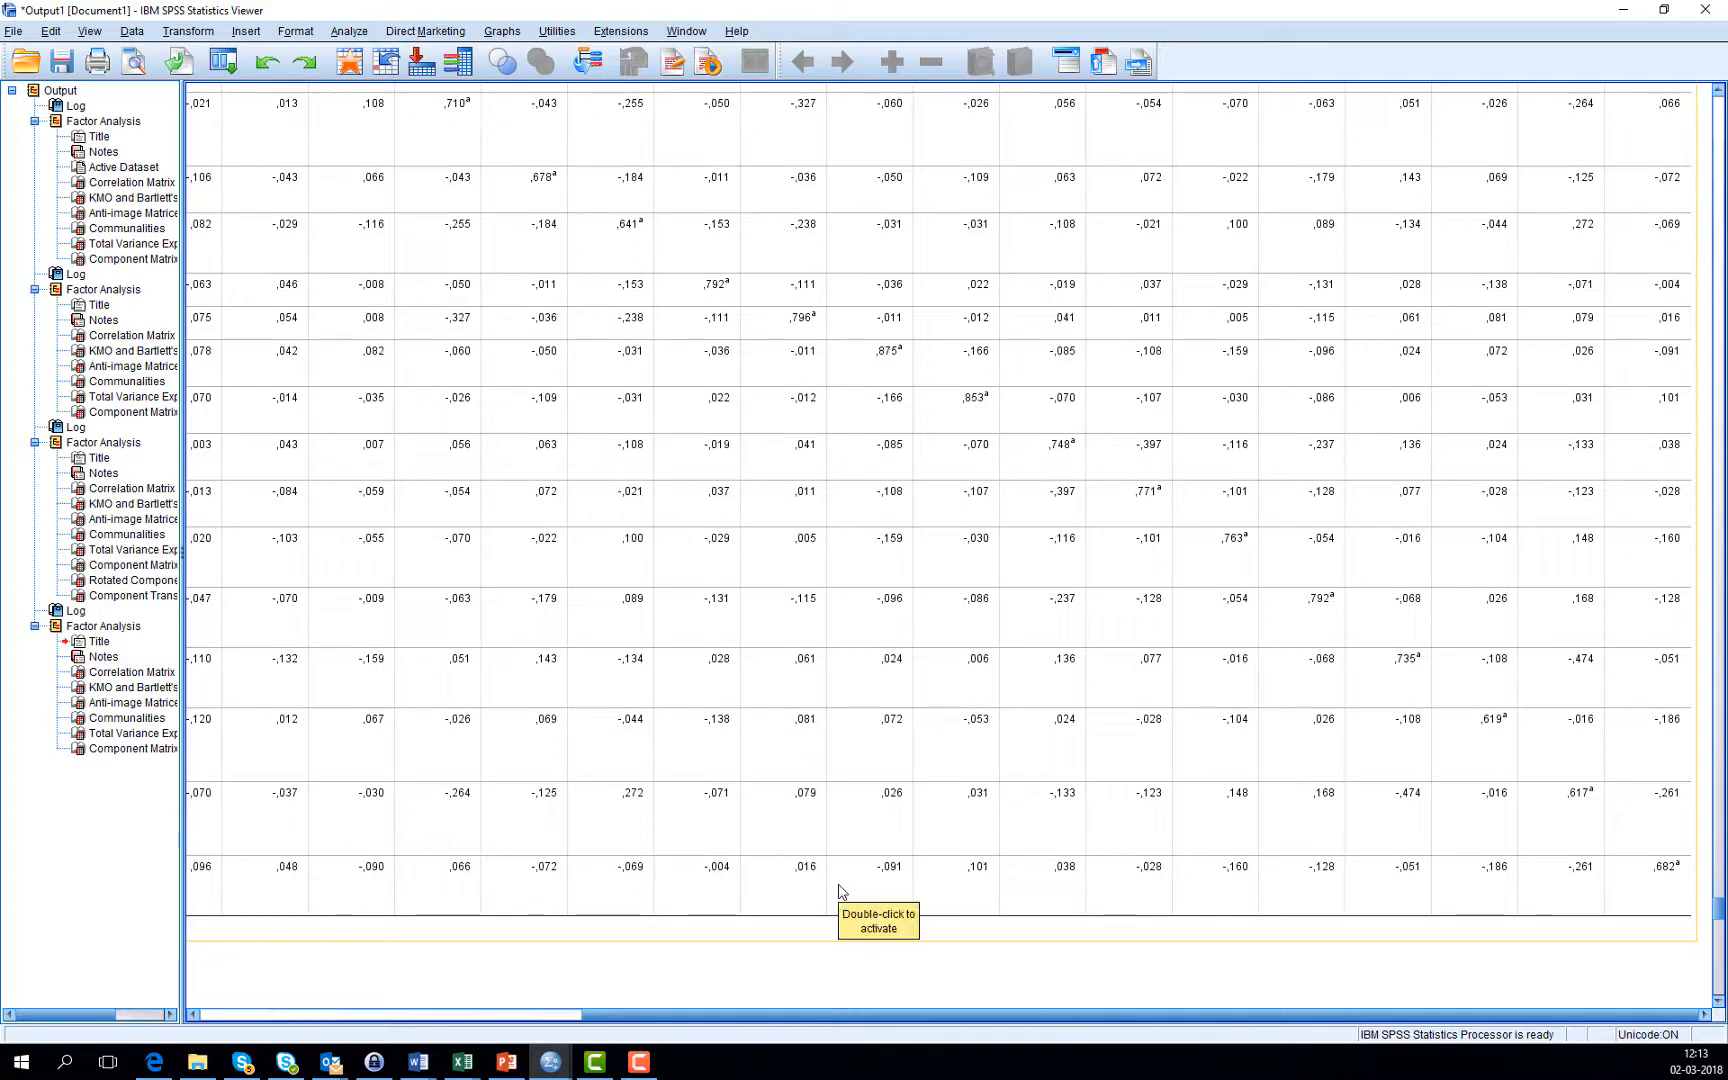
click(843, 1004)
drag(843, 1004, 460, 1006)
click(503, 556)
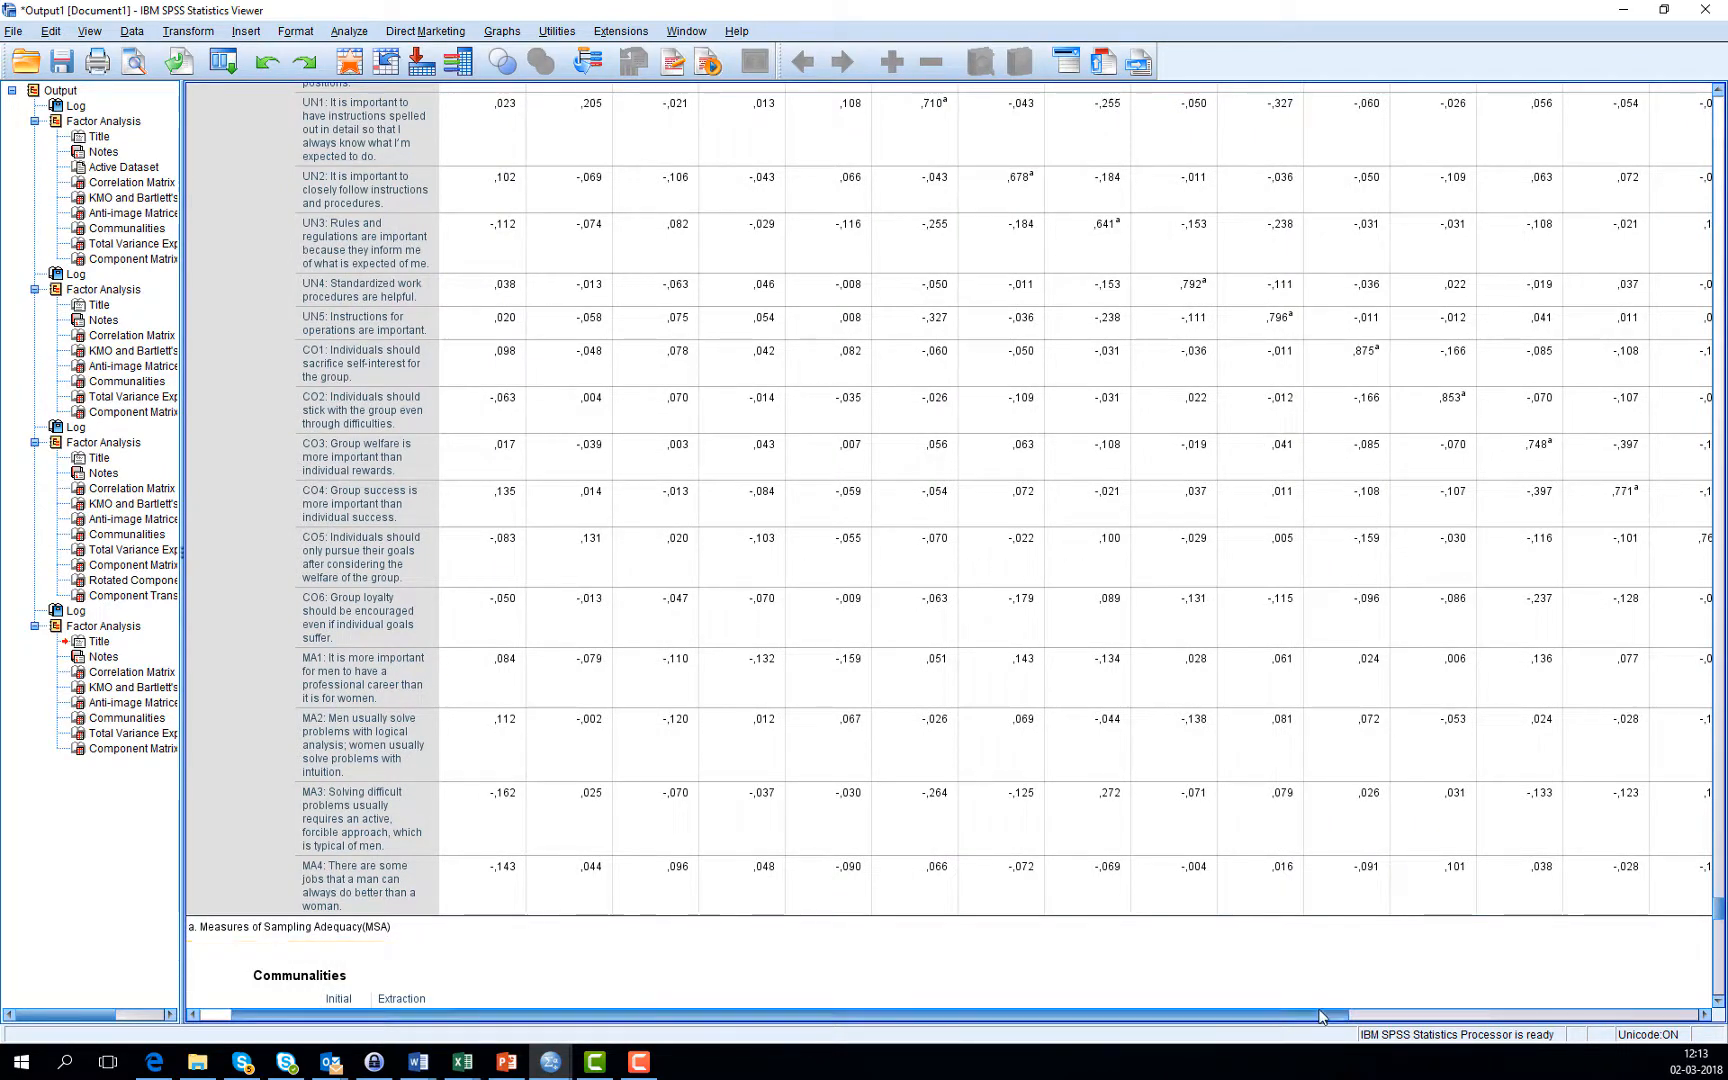
scroll(1329, 957, right, 3)
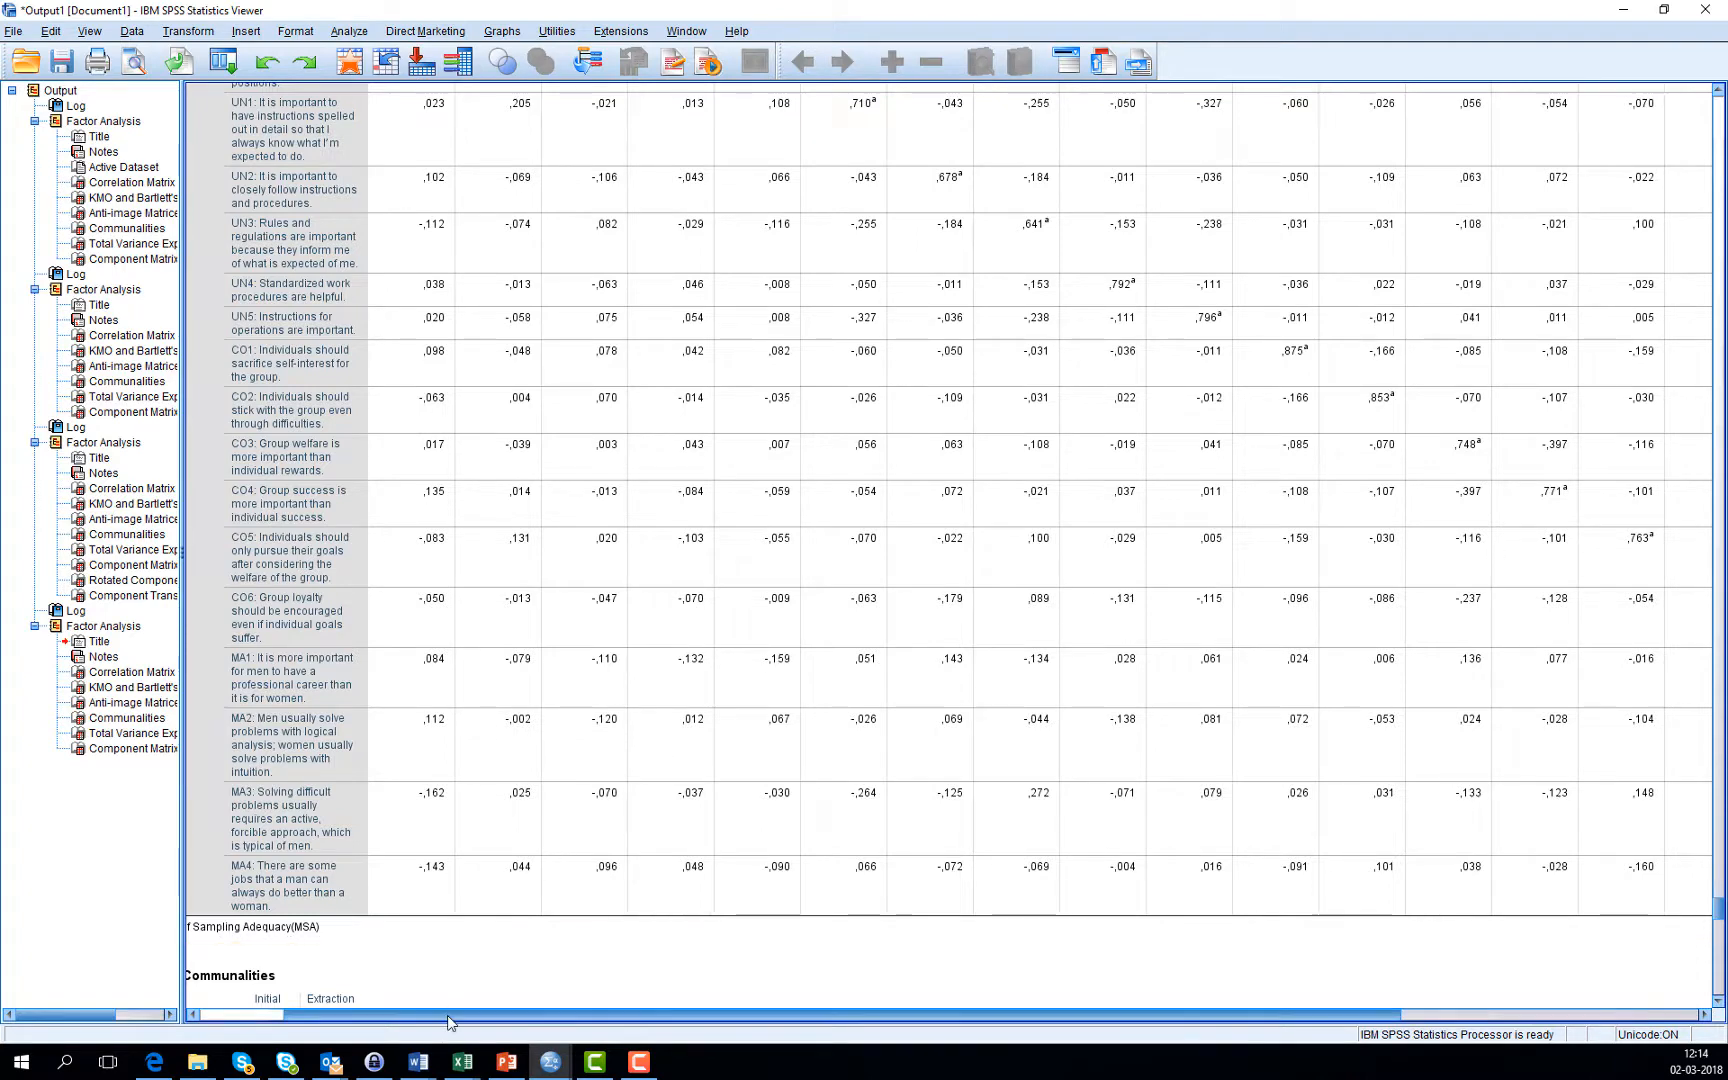
drag(448, 1016, 352, 1010)
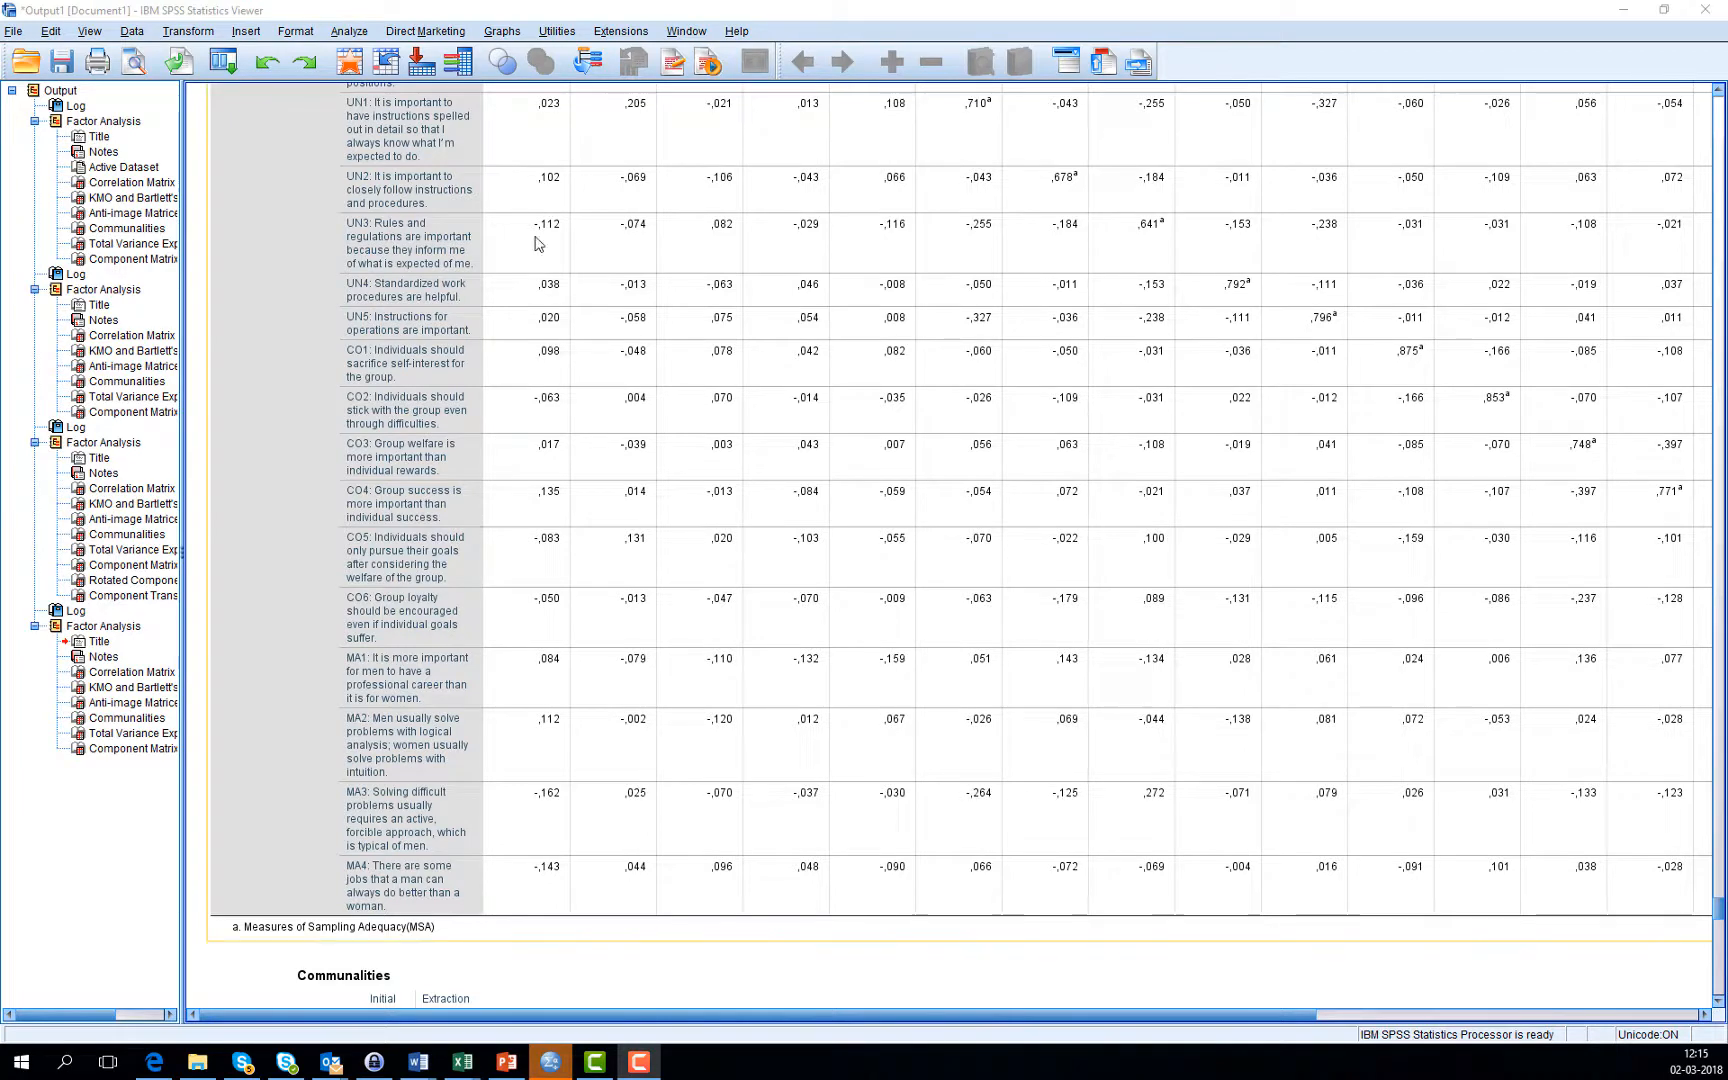
Step: Reopen the factor analysis setup and review the extraction methods, keeping Principal components on the correlation matrix
click(350, 33)
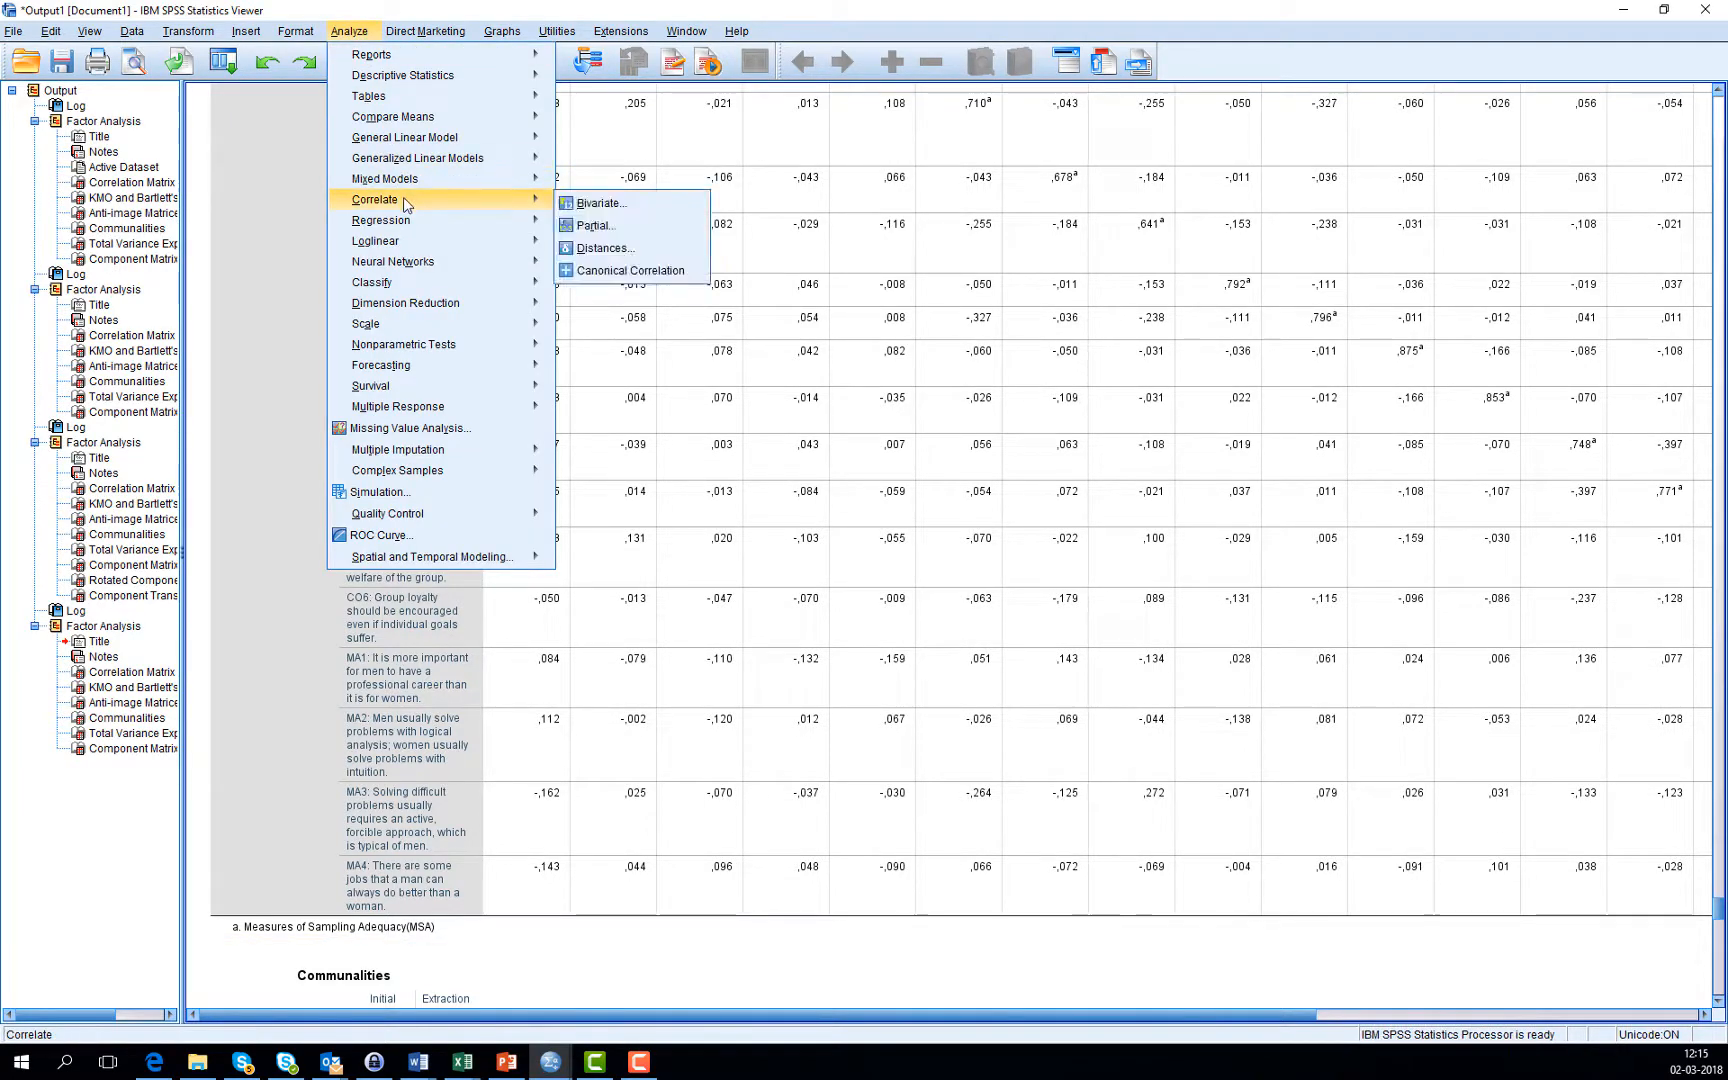
mouse_move(437, 304)
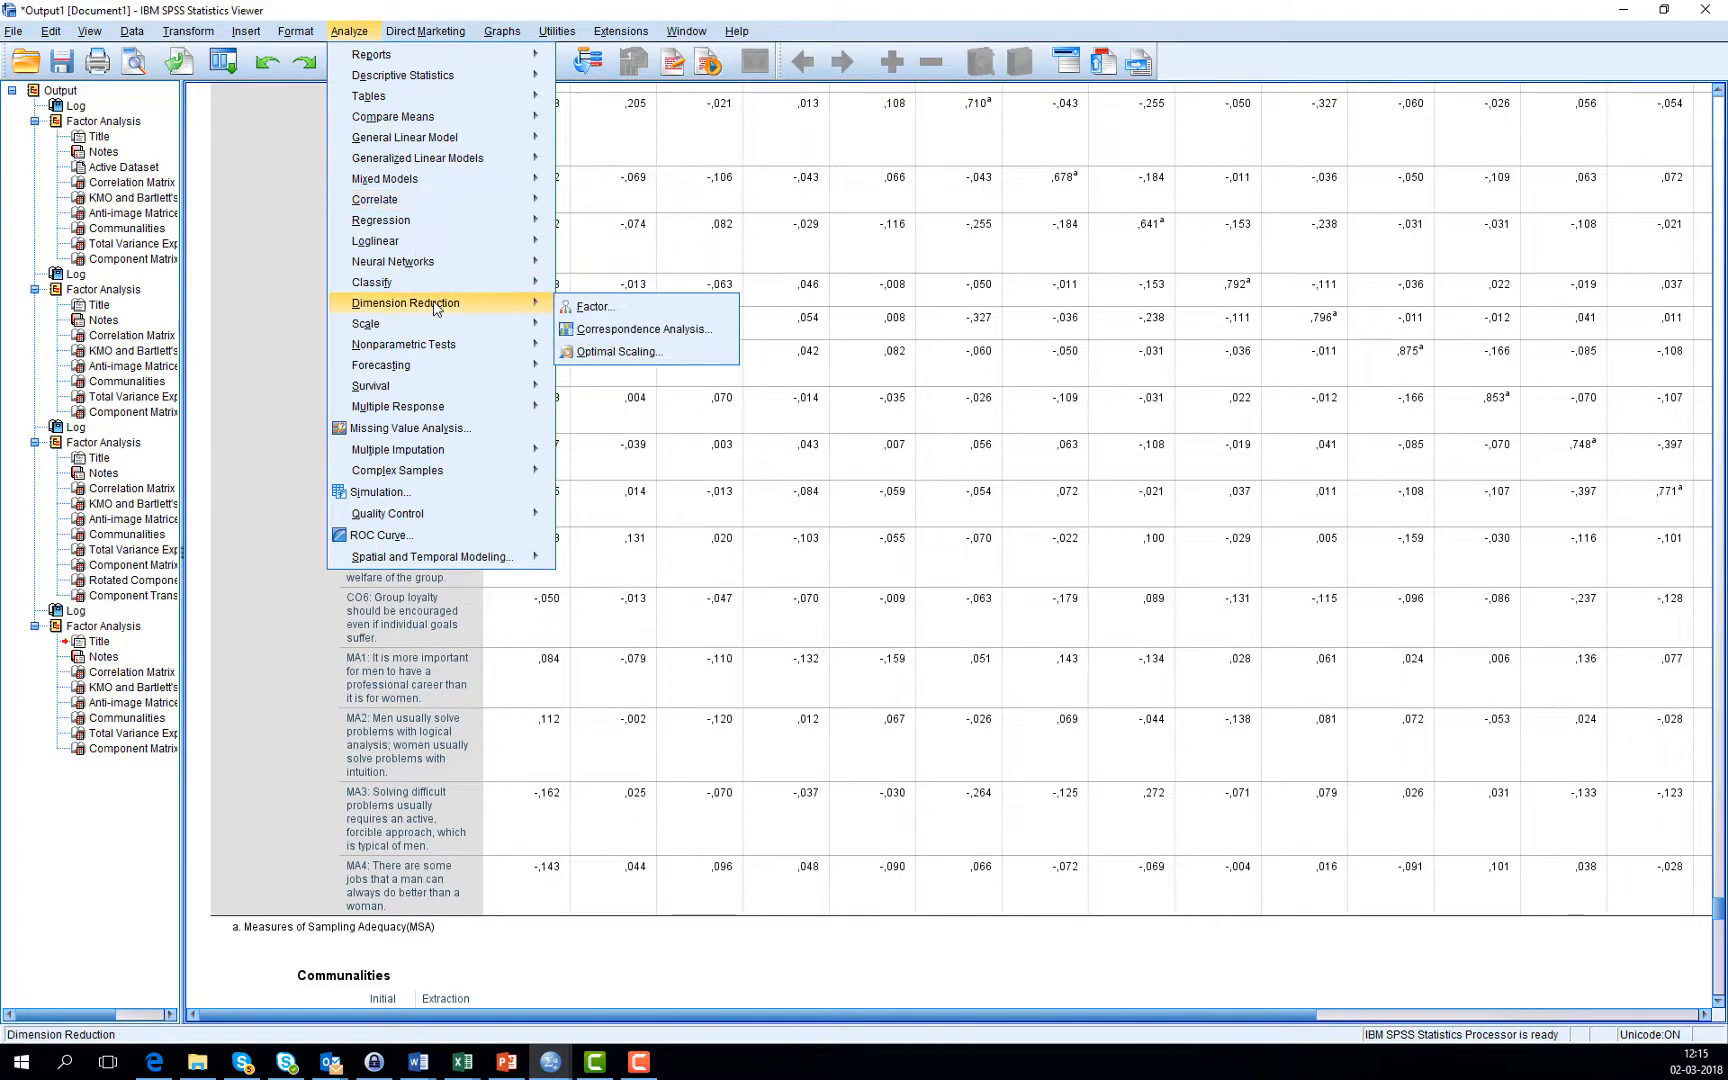
click(602, 316)
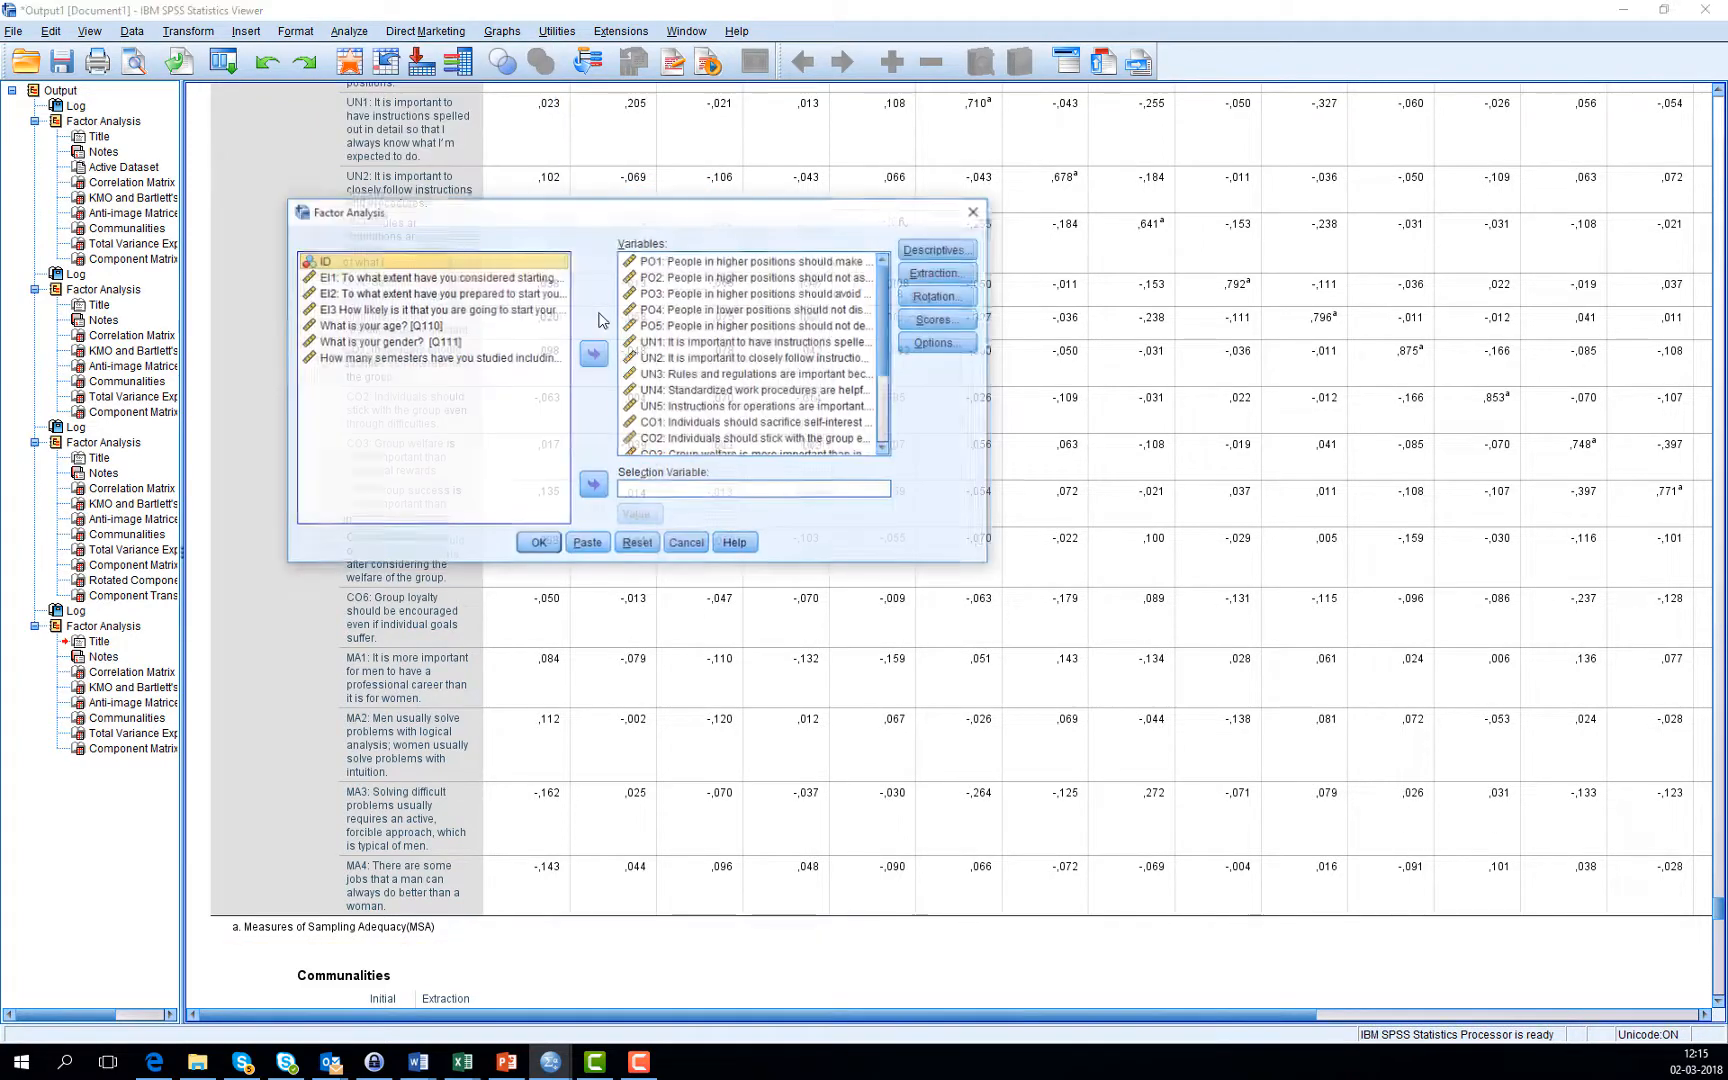
click(938, 273)
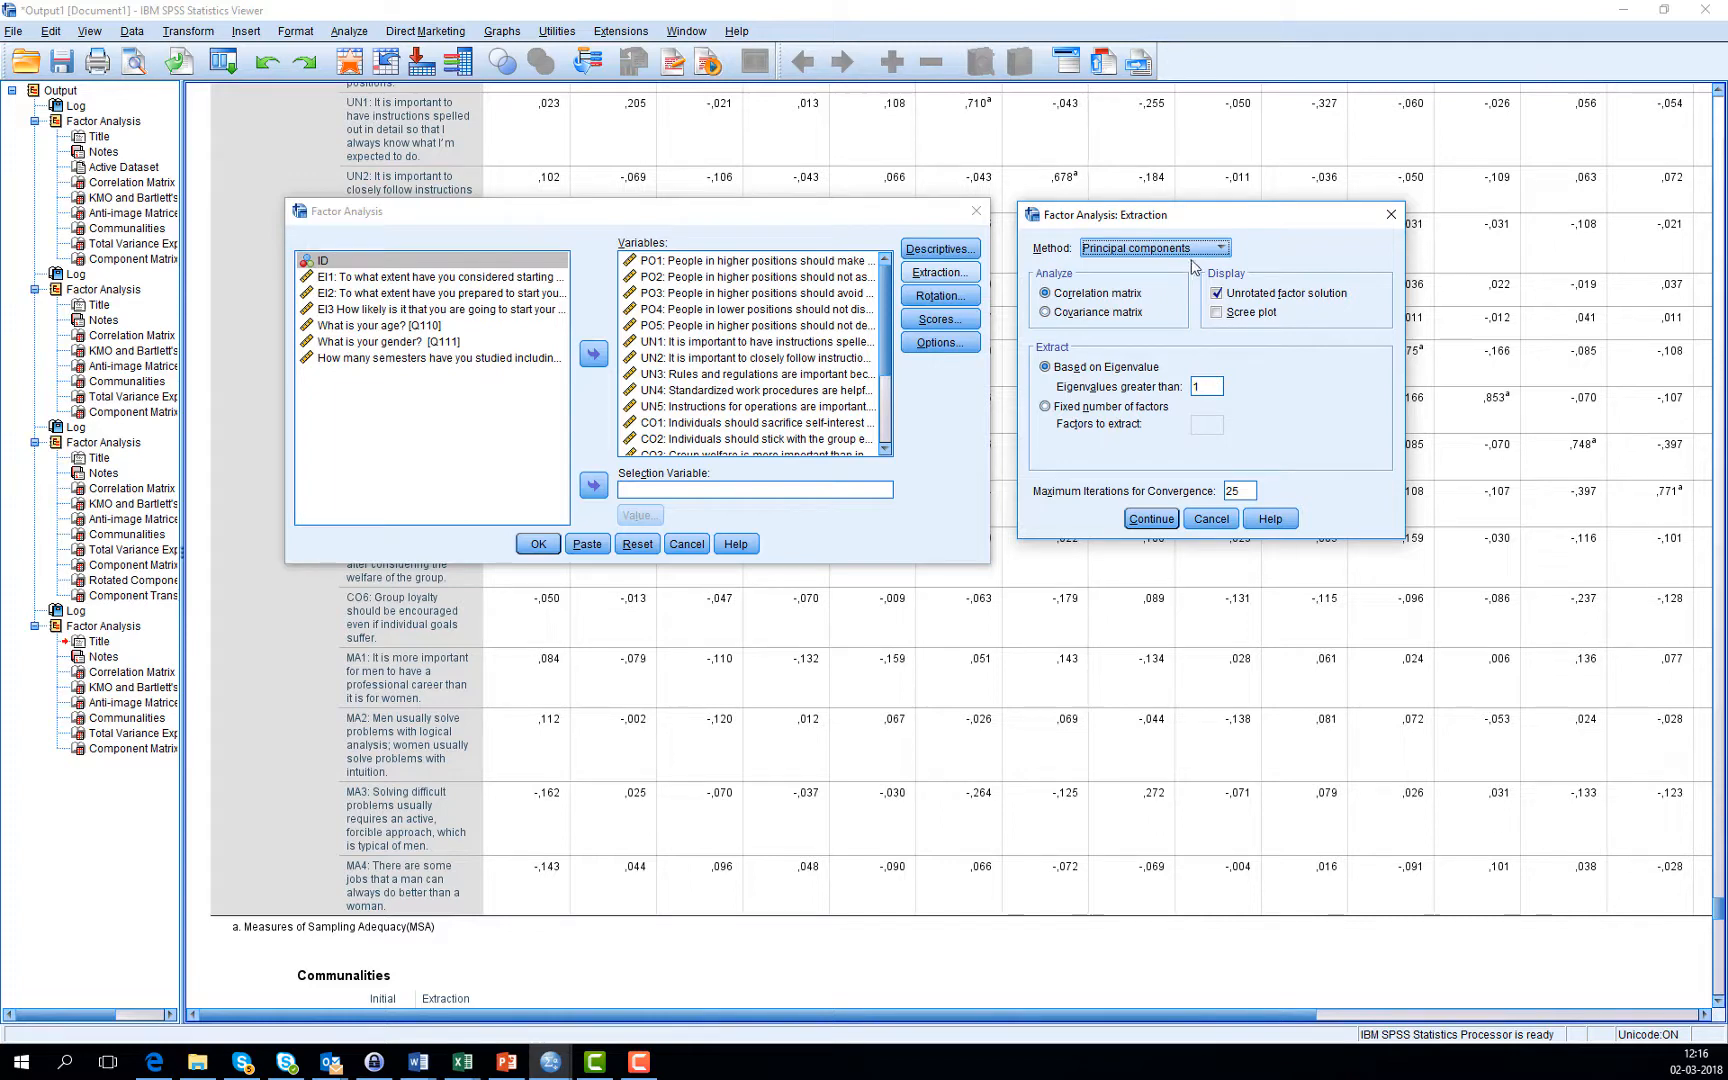
click(1222, 248)
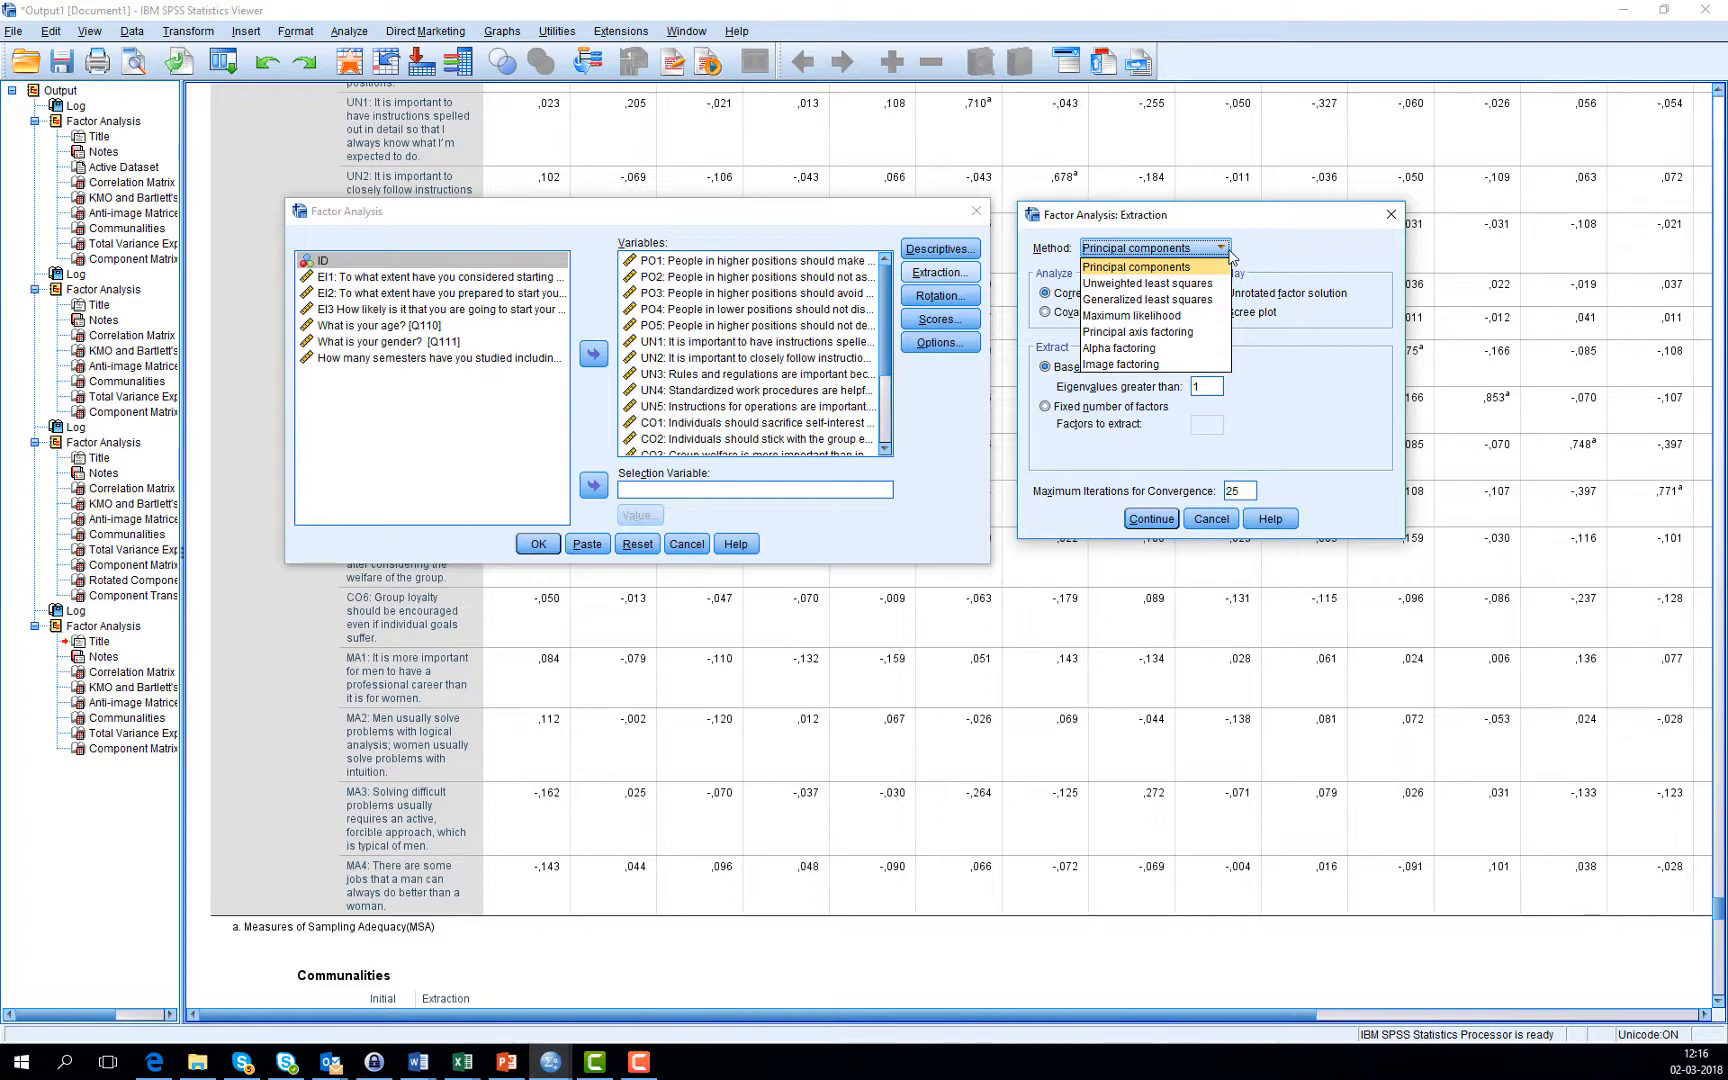
click(1285, 249)
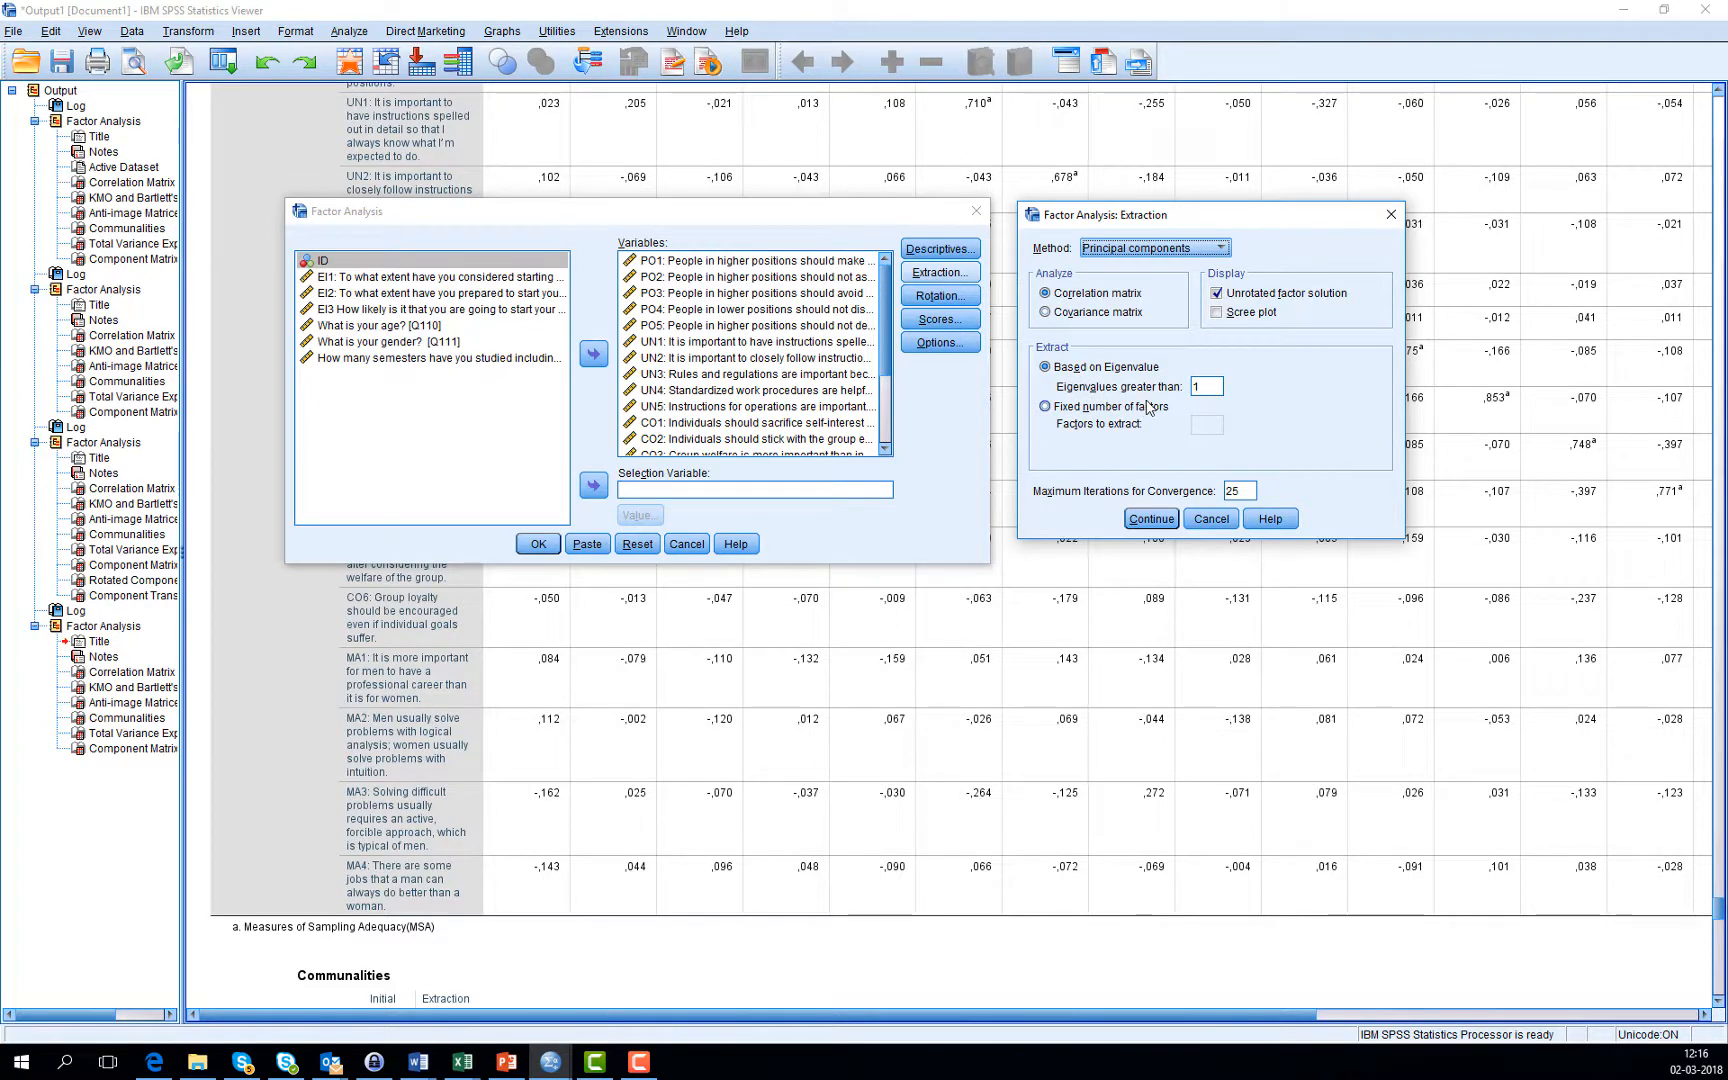
click(1046, 407)
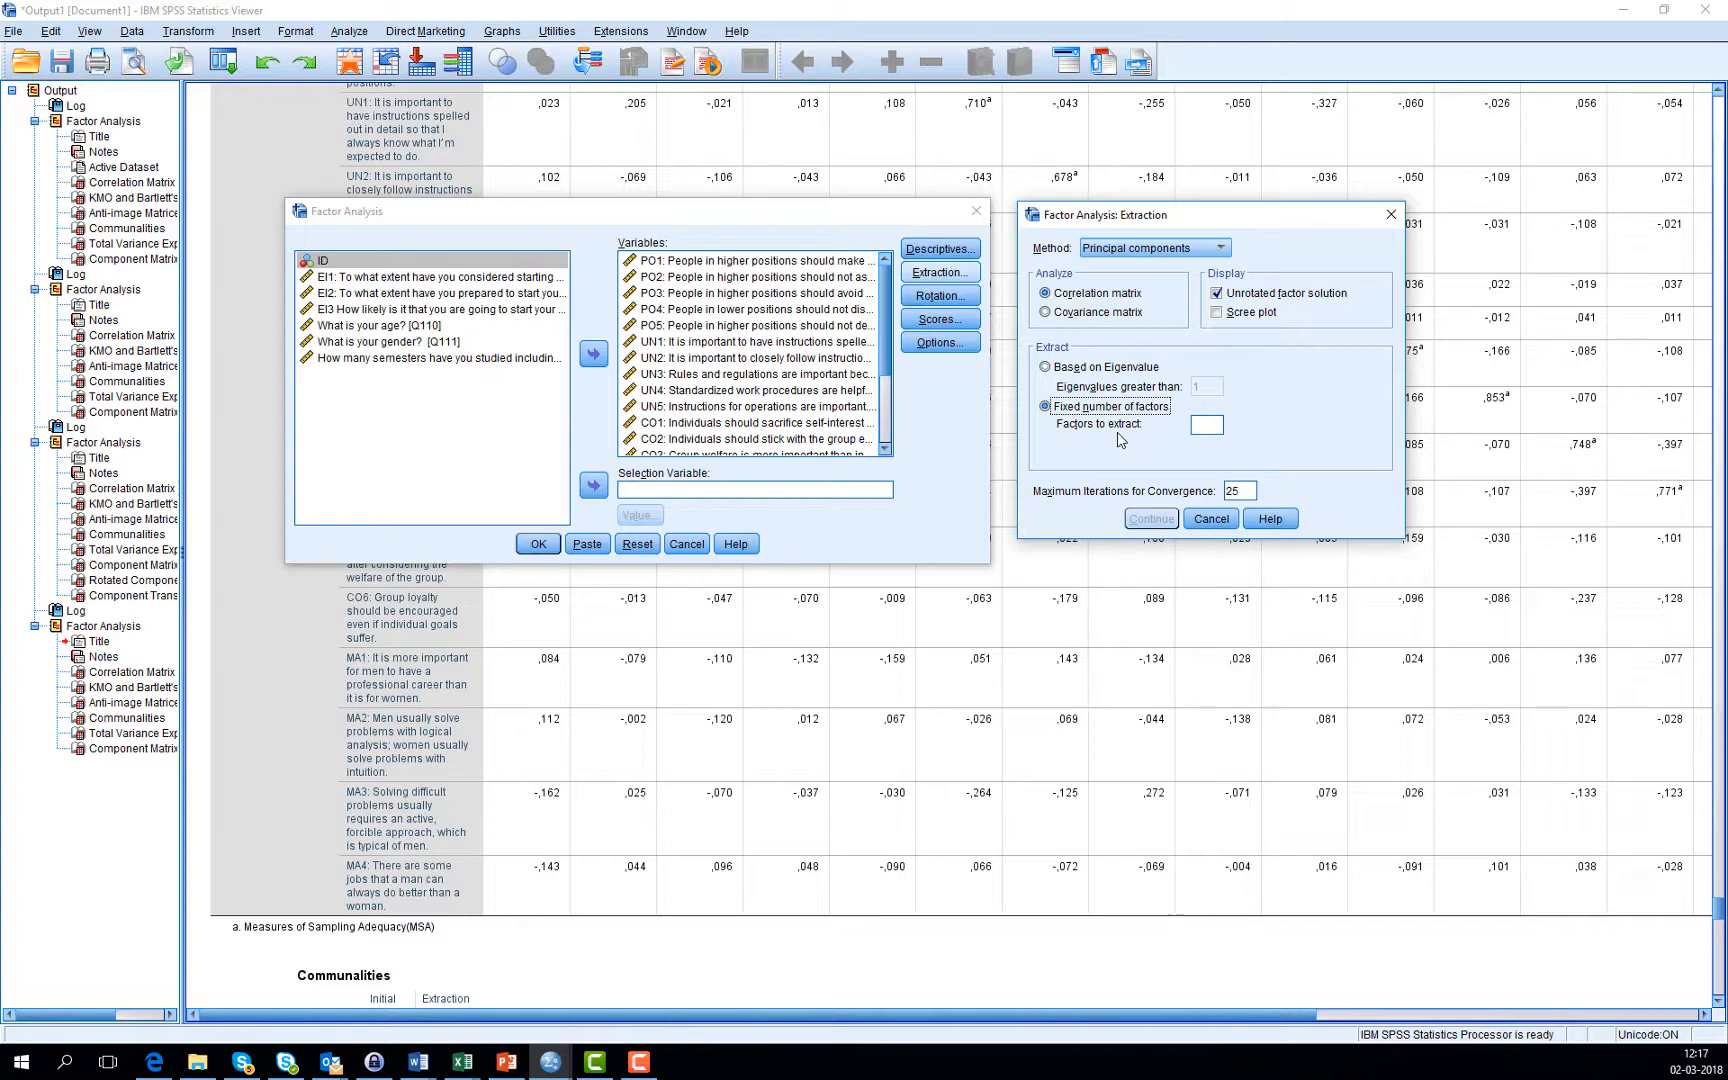
click(1206, 424)
text(4)
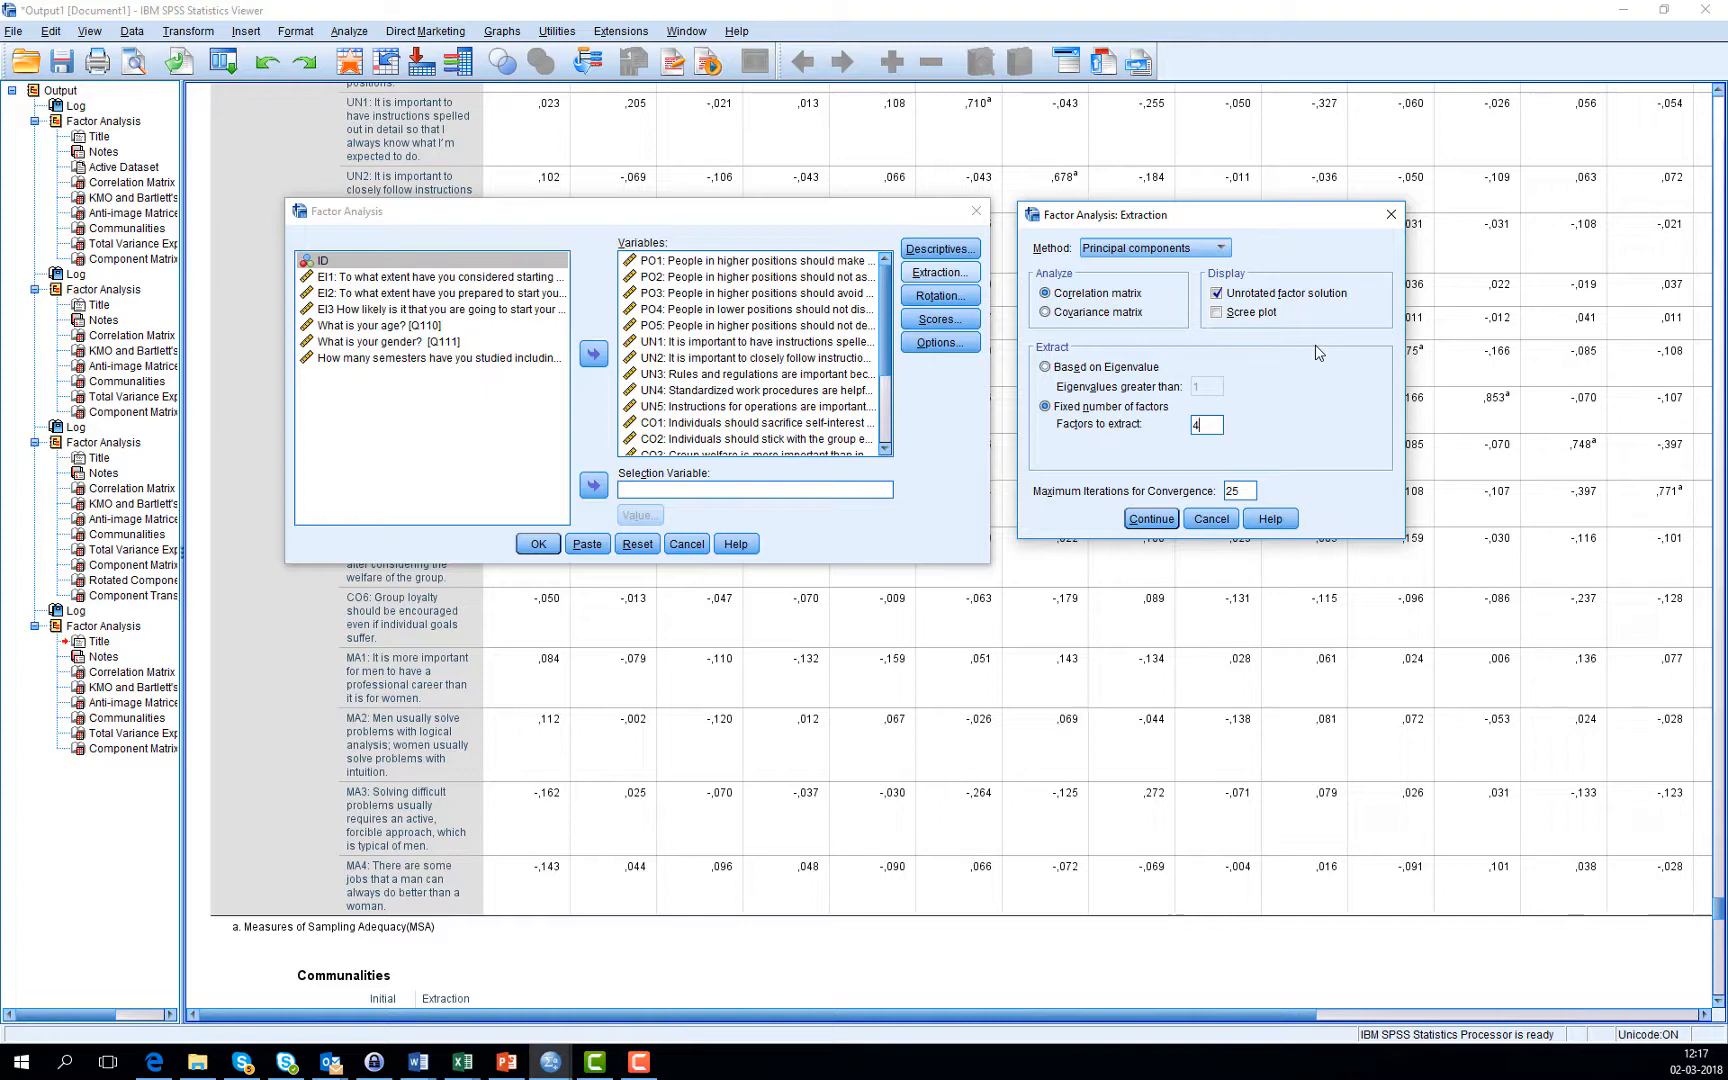
key(BackSpace)
click(1046, 368)
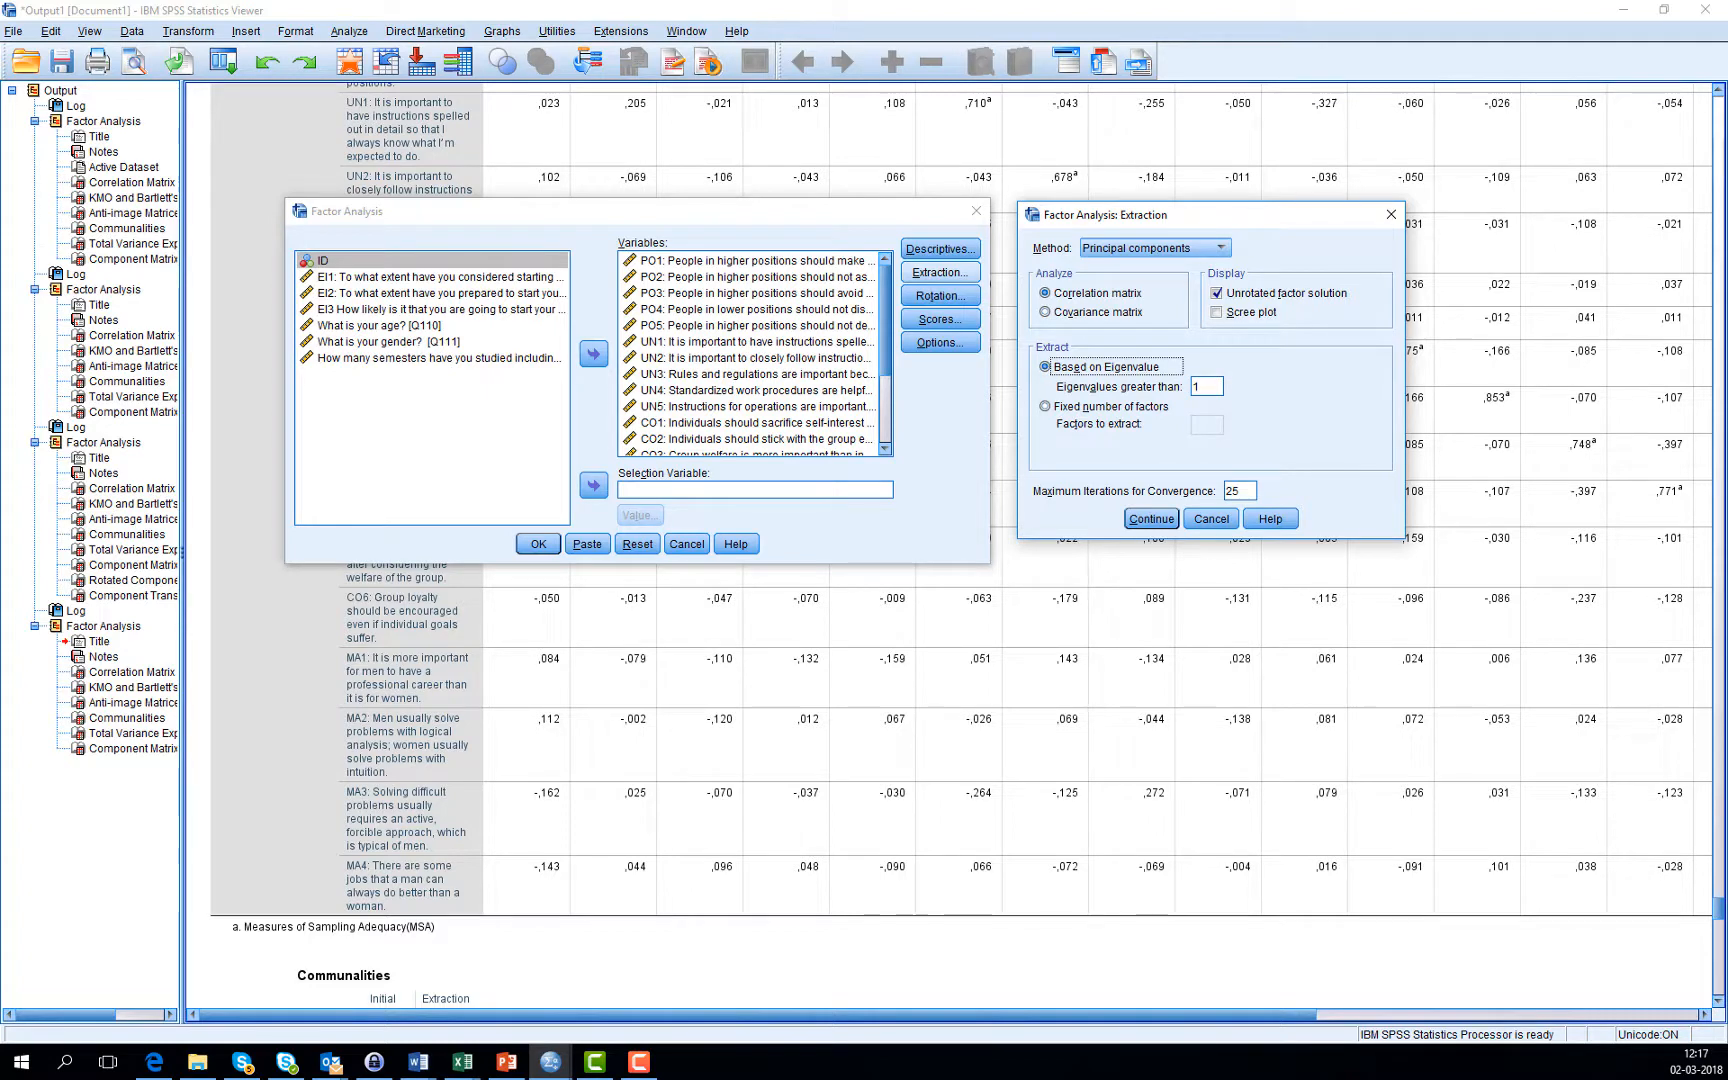
Step: Accept extraction based on eigenvalues greater than 1 and run the factor analysis
key(alt+Tab)
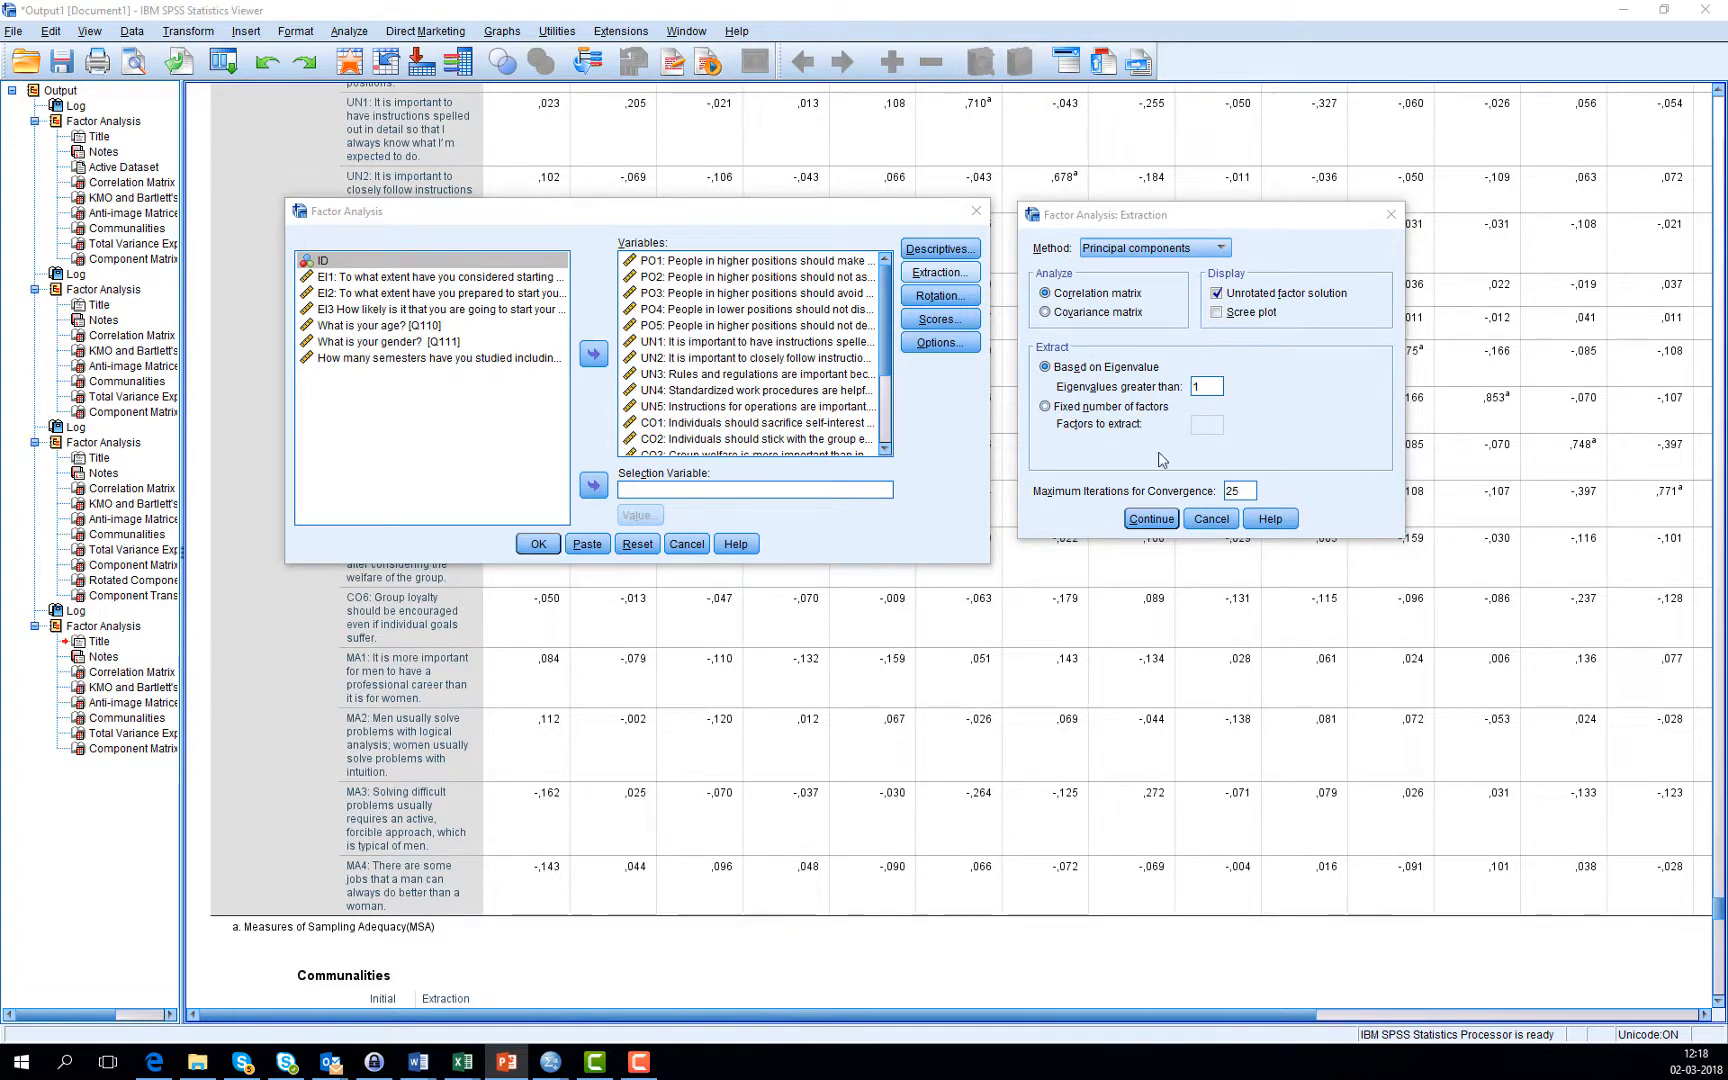
click(1160, 517)
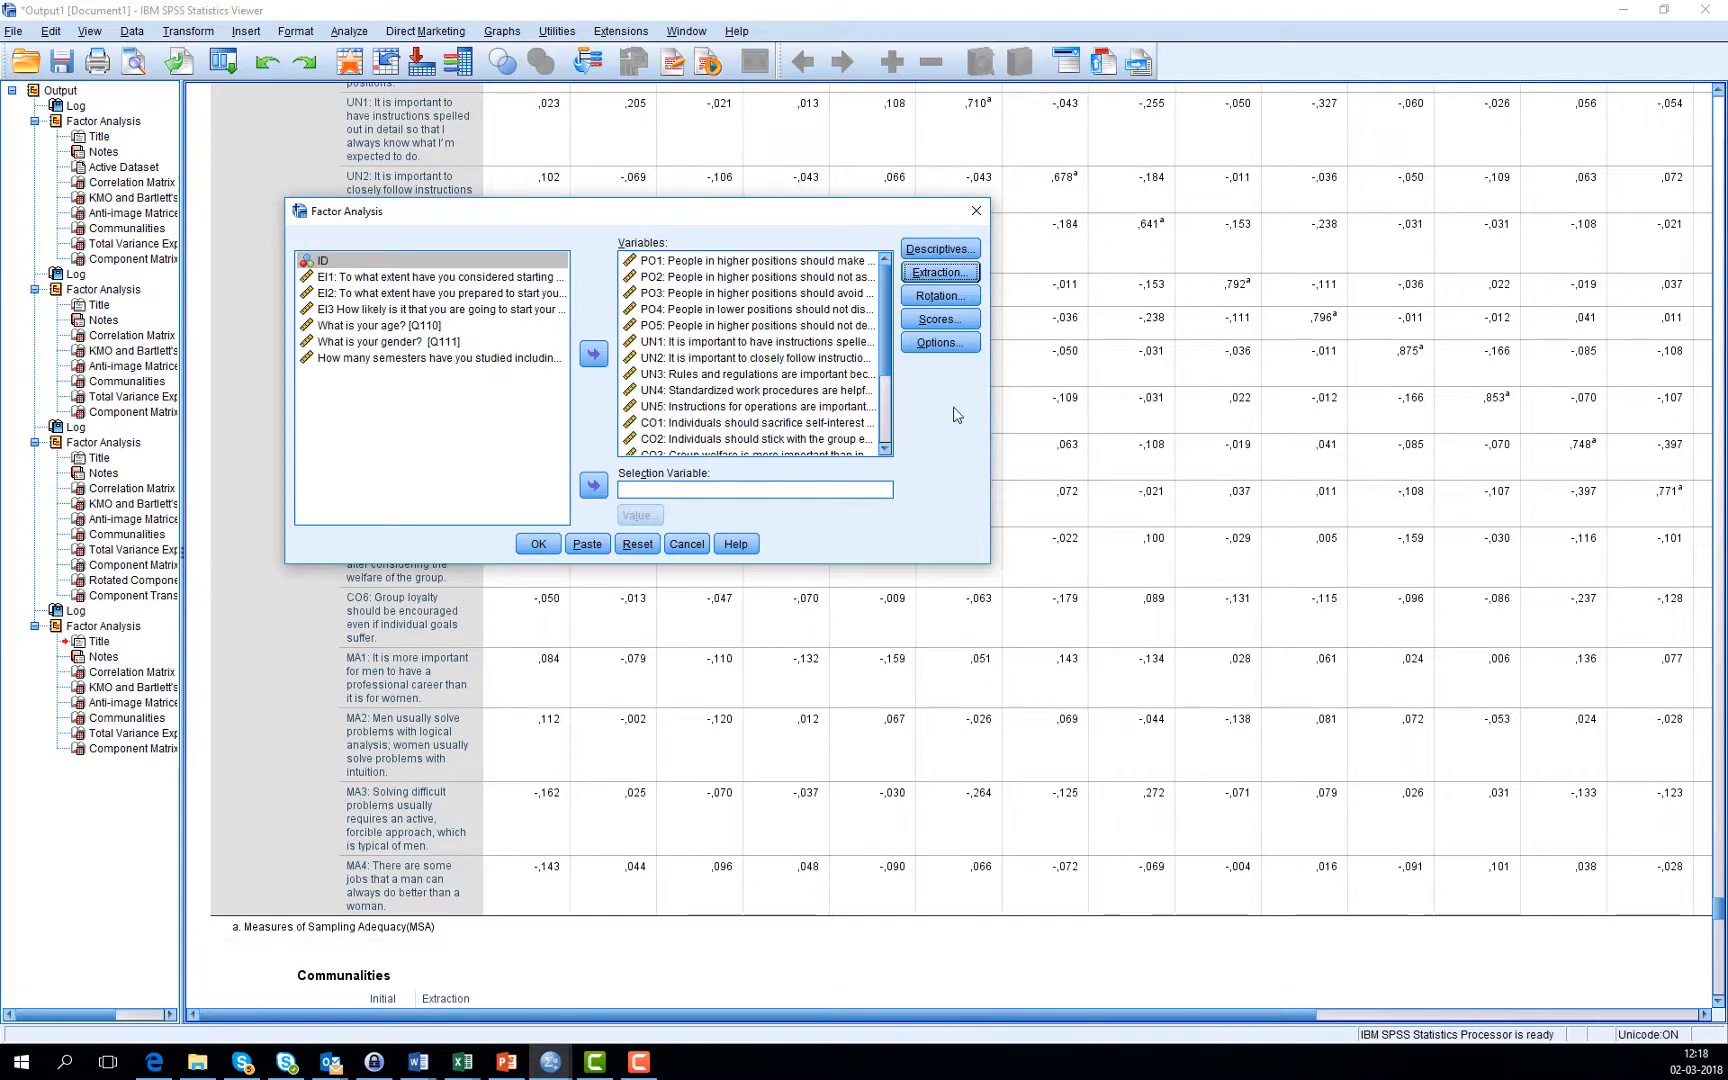
click(520, 545)
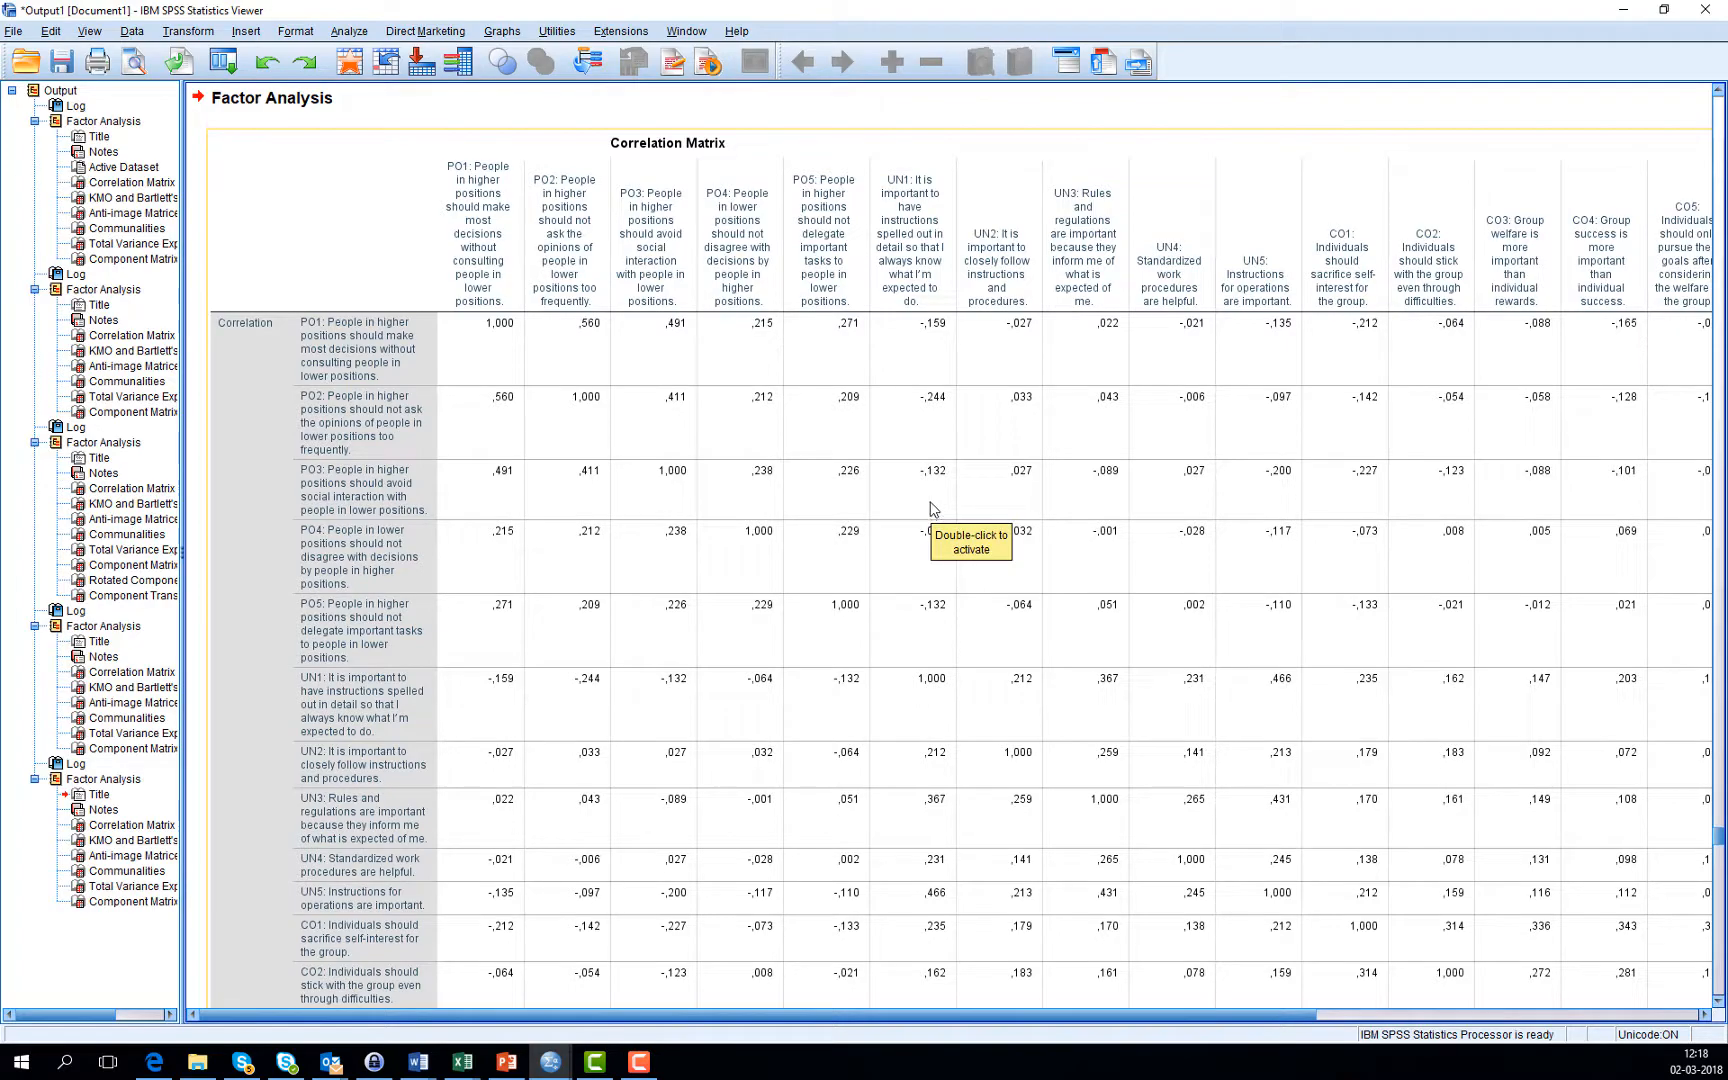
Step: Examine the new output down to the Total Variance Explained table, checking the components' initial eigenvalues and cumulative variance
scroll(930, 509, down, 20)
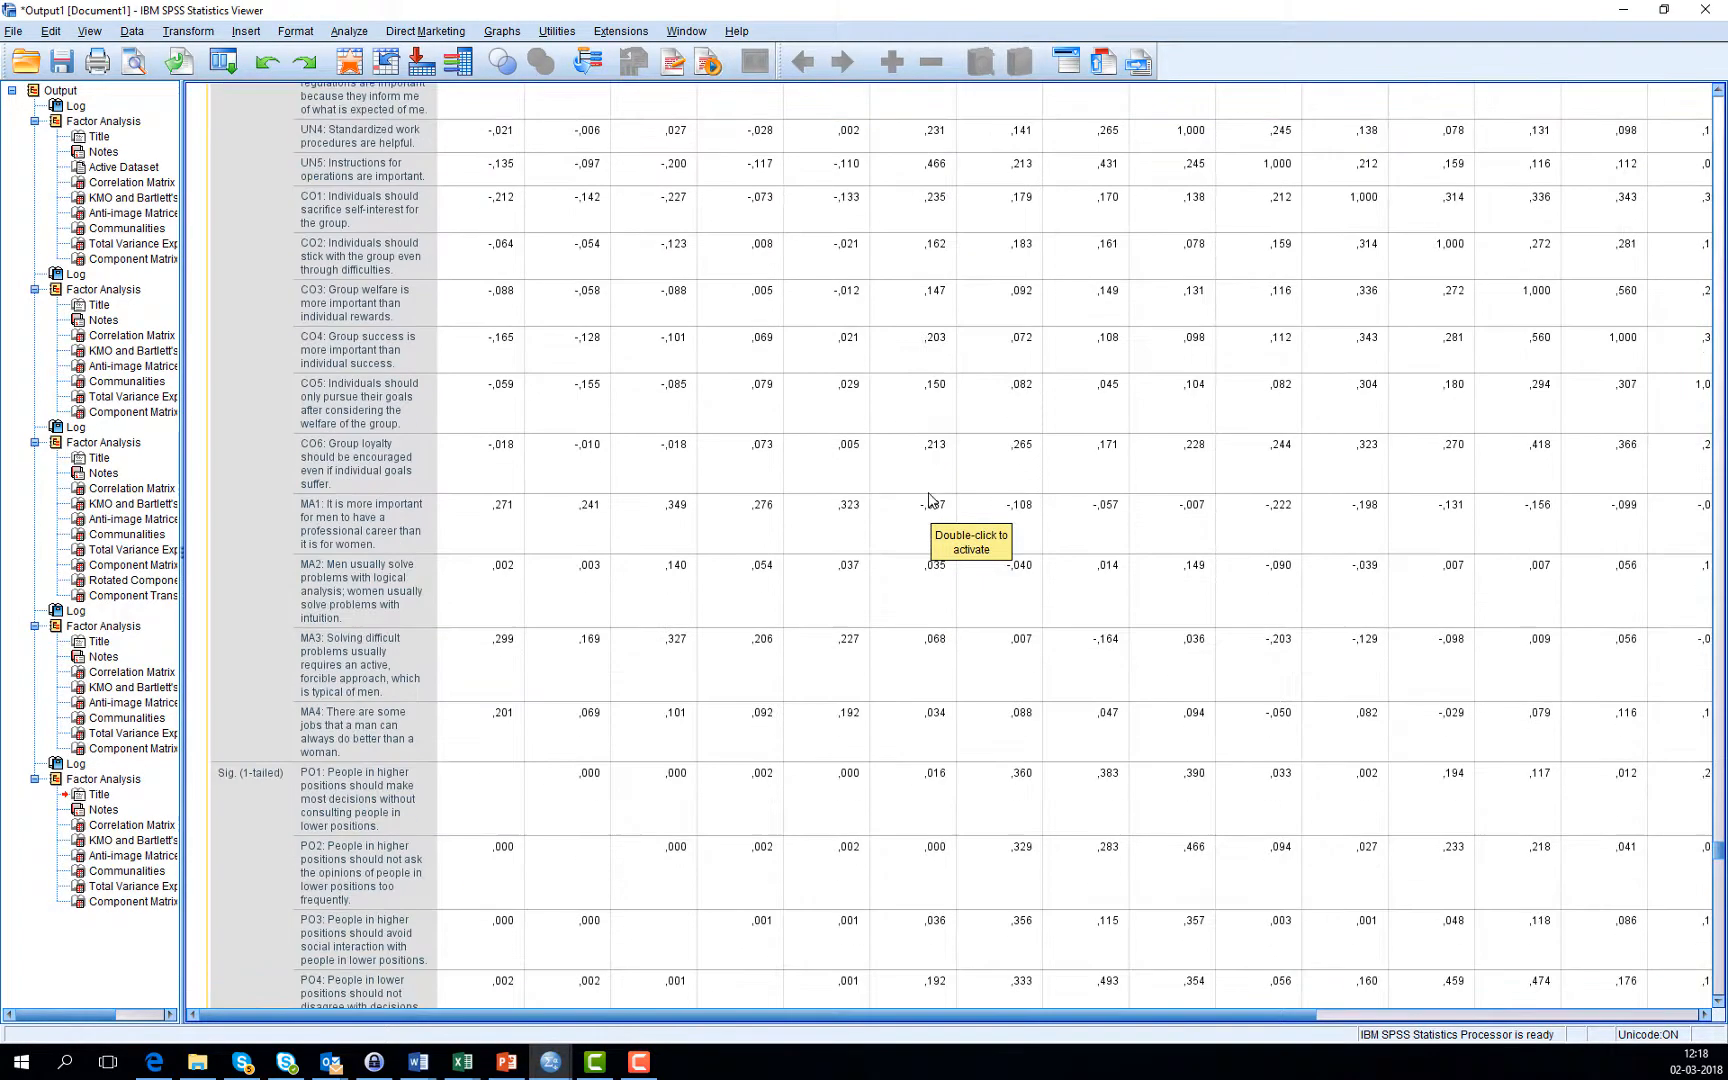
scroll(927, 492, down, 20)
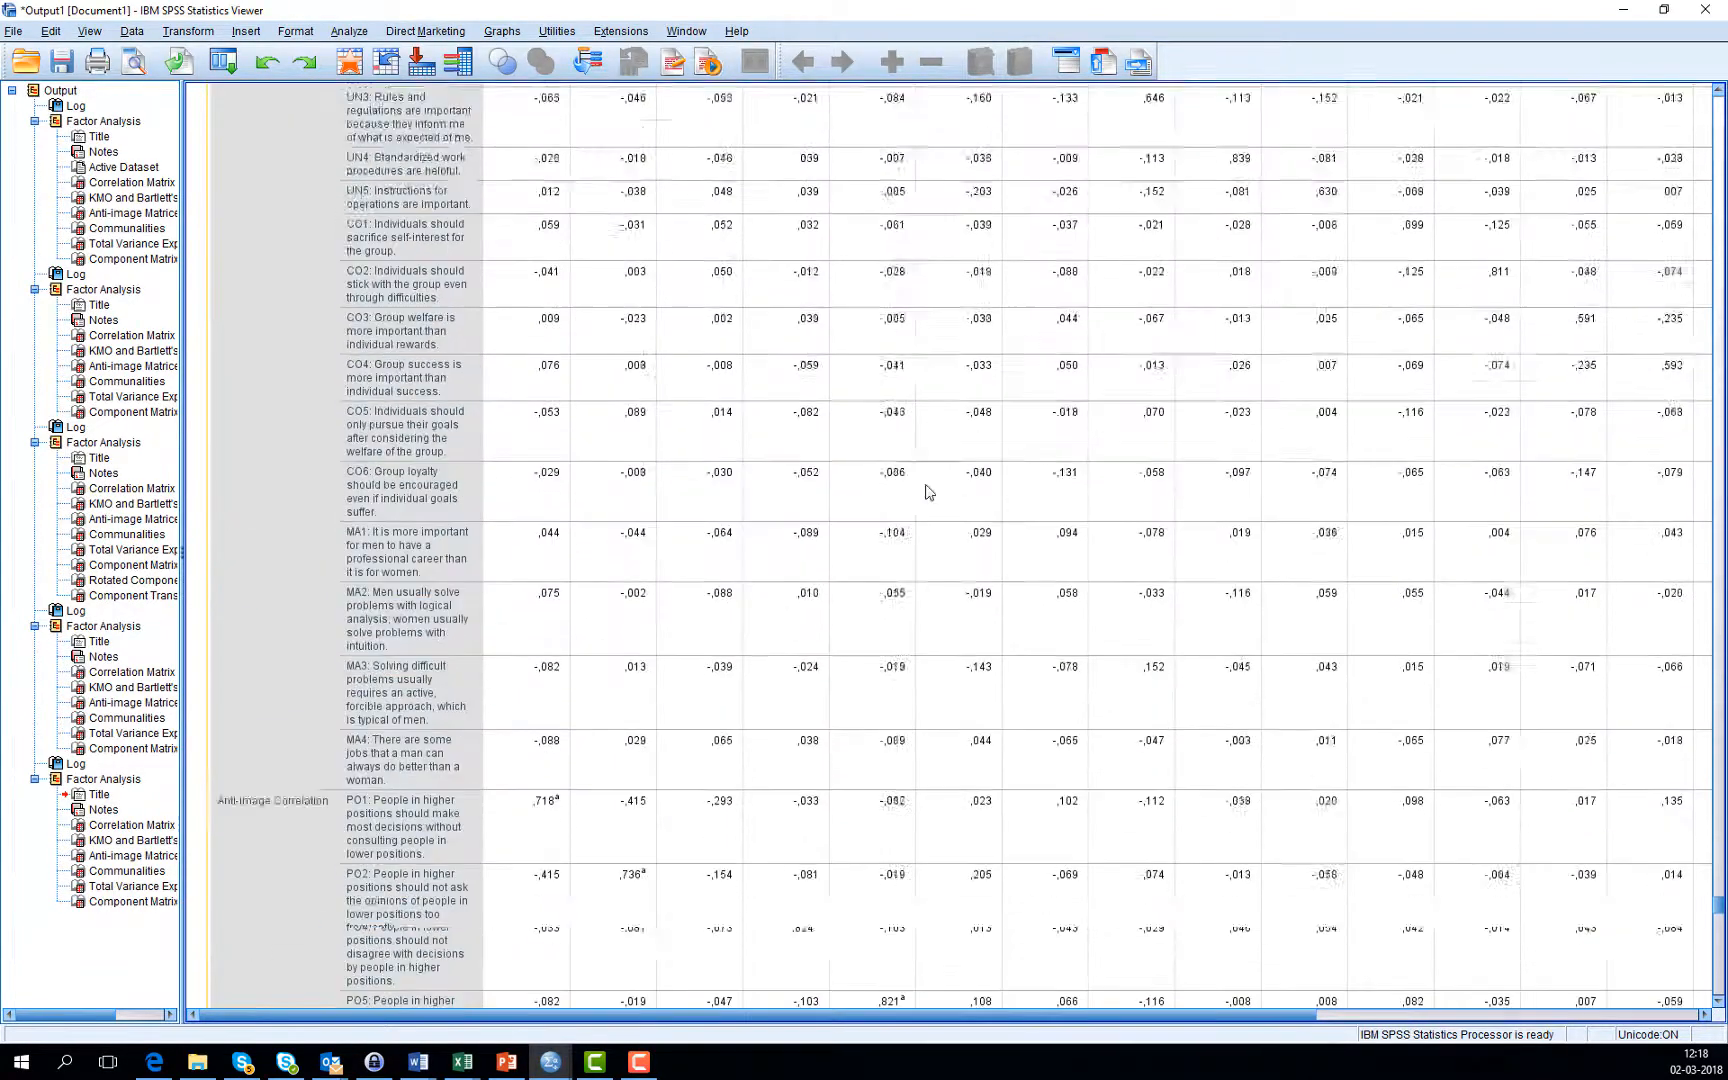
scroll(927, 492, down, 20)
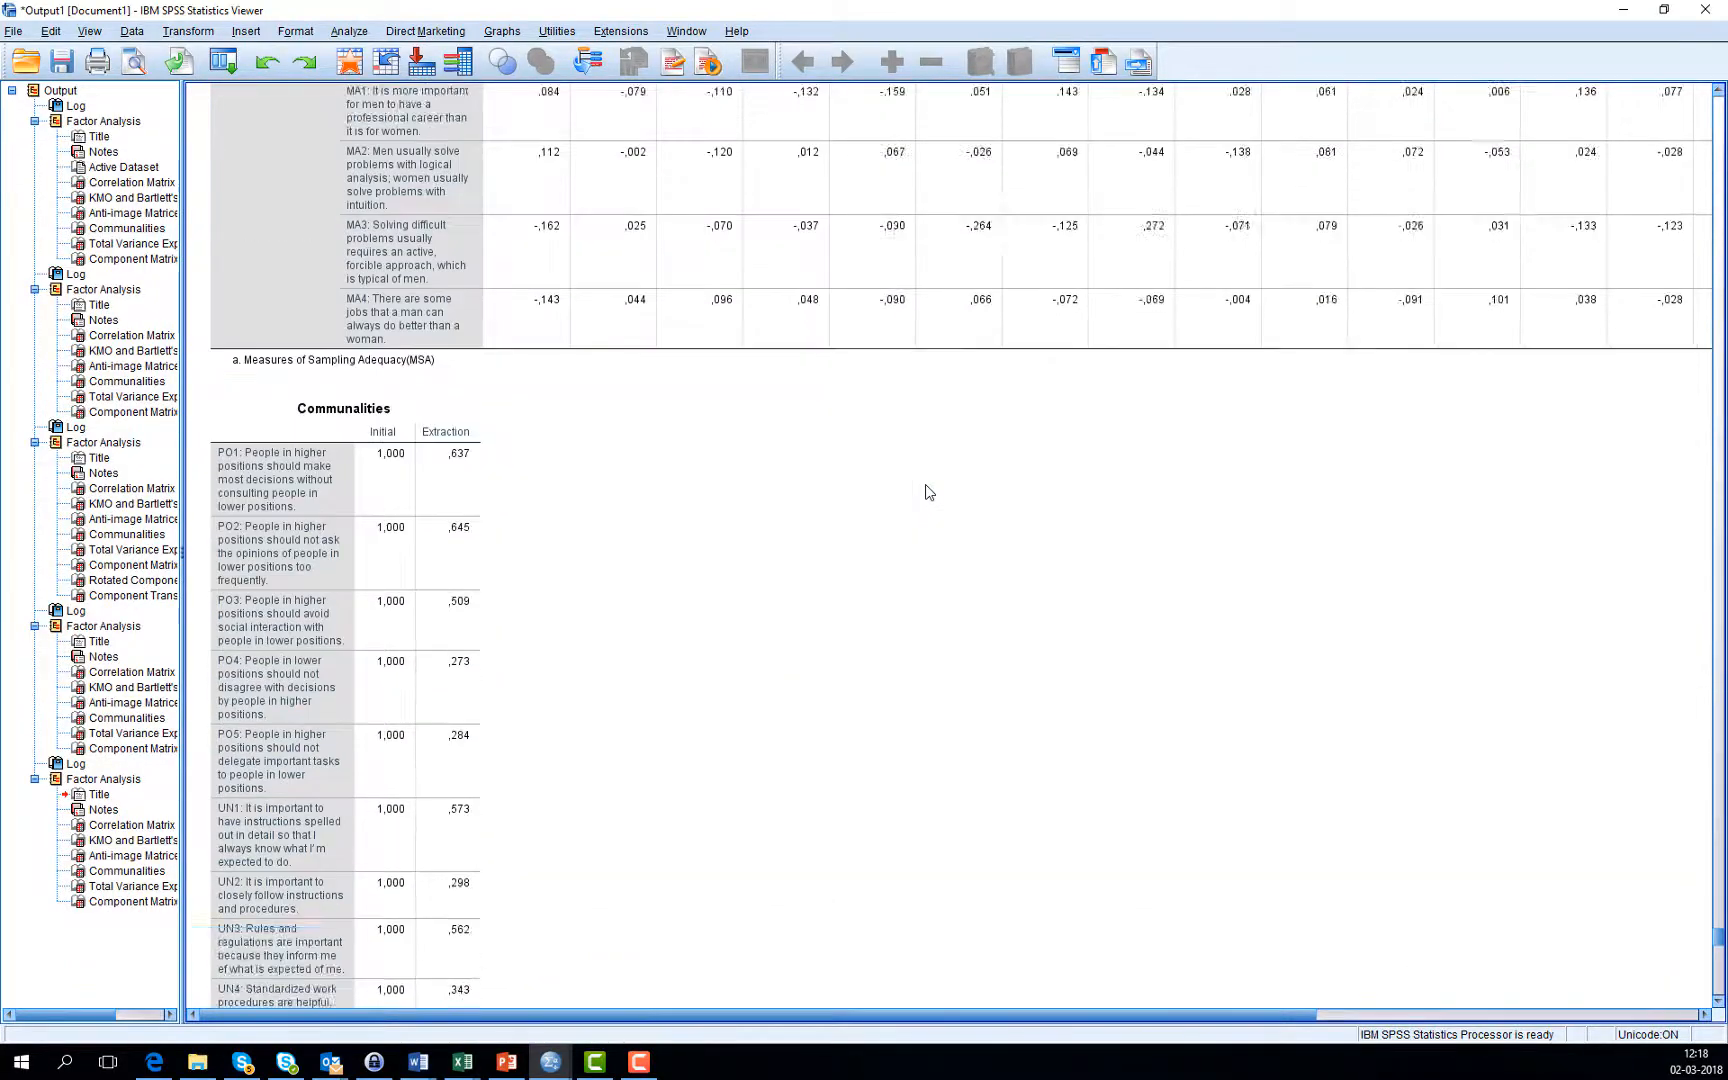
scroll(927, 492, down, 15)
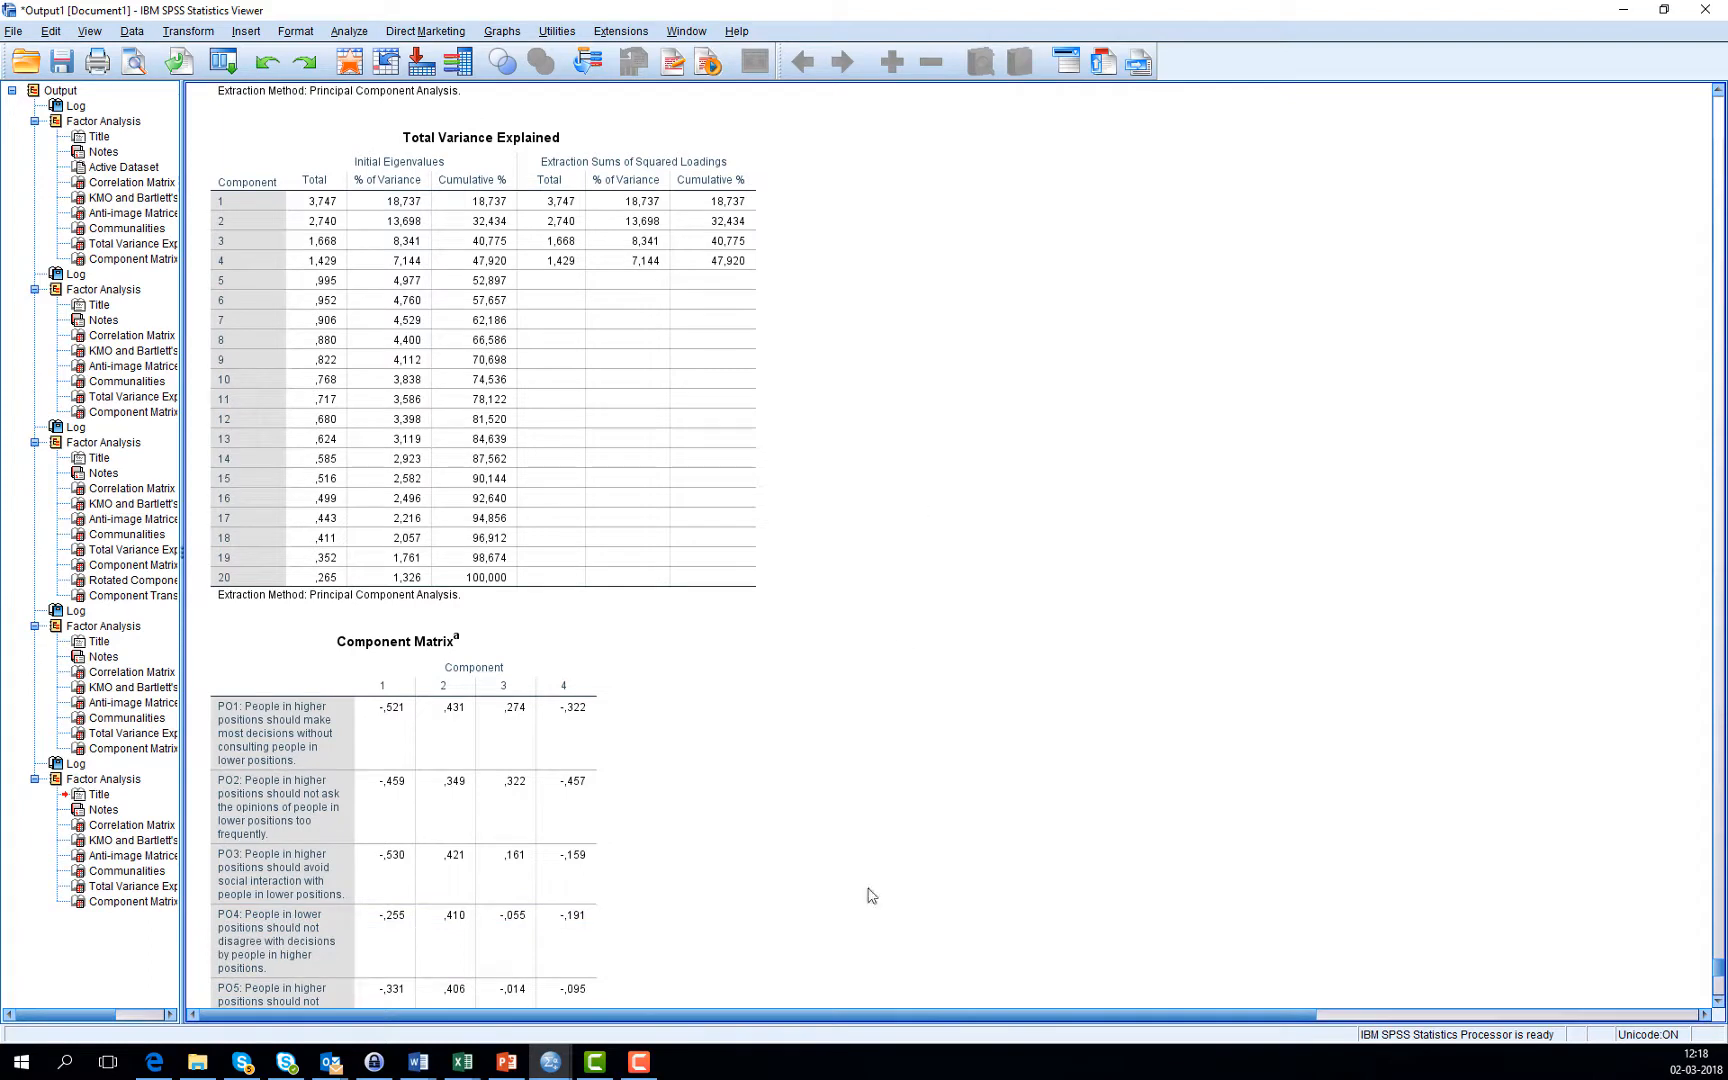
key(alt+Tab)
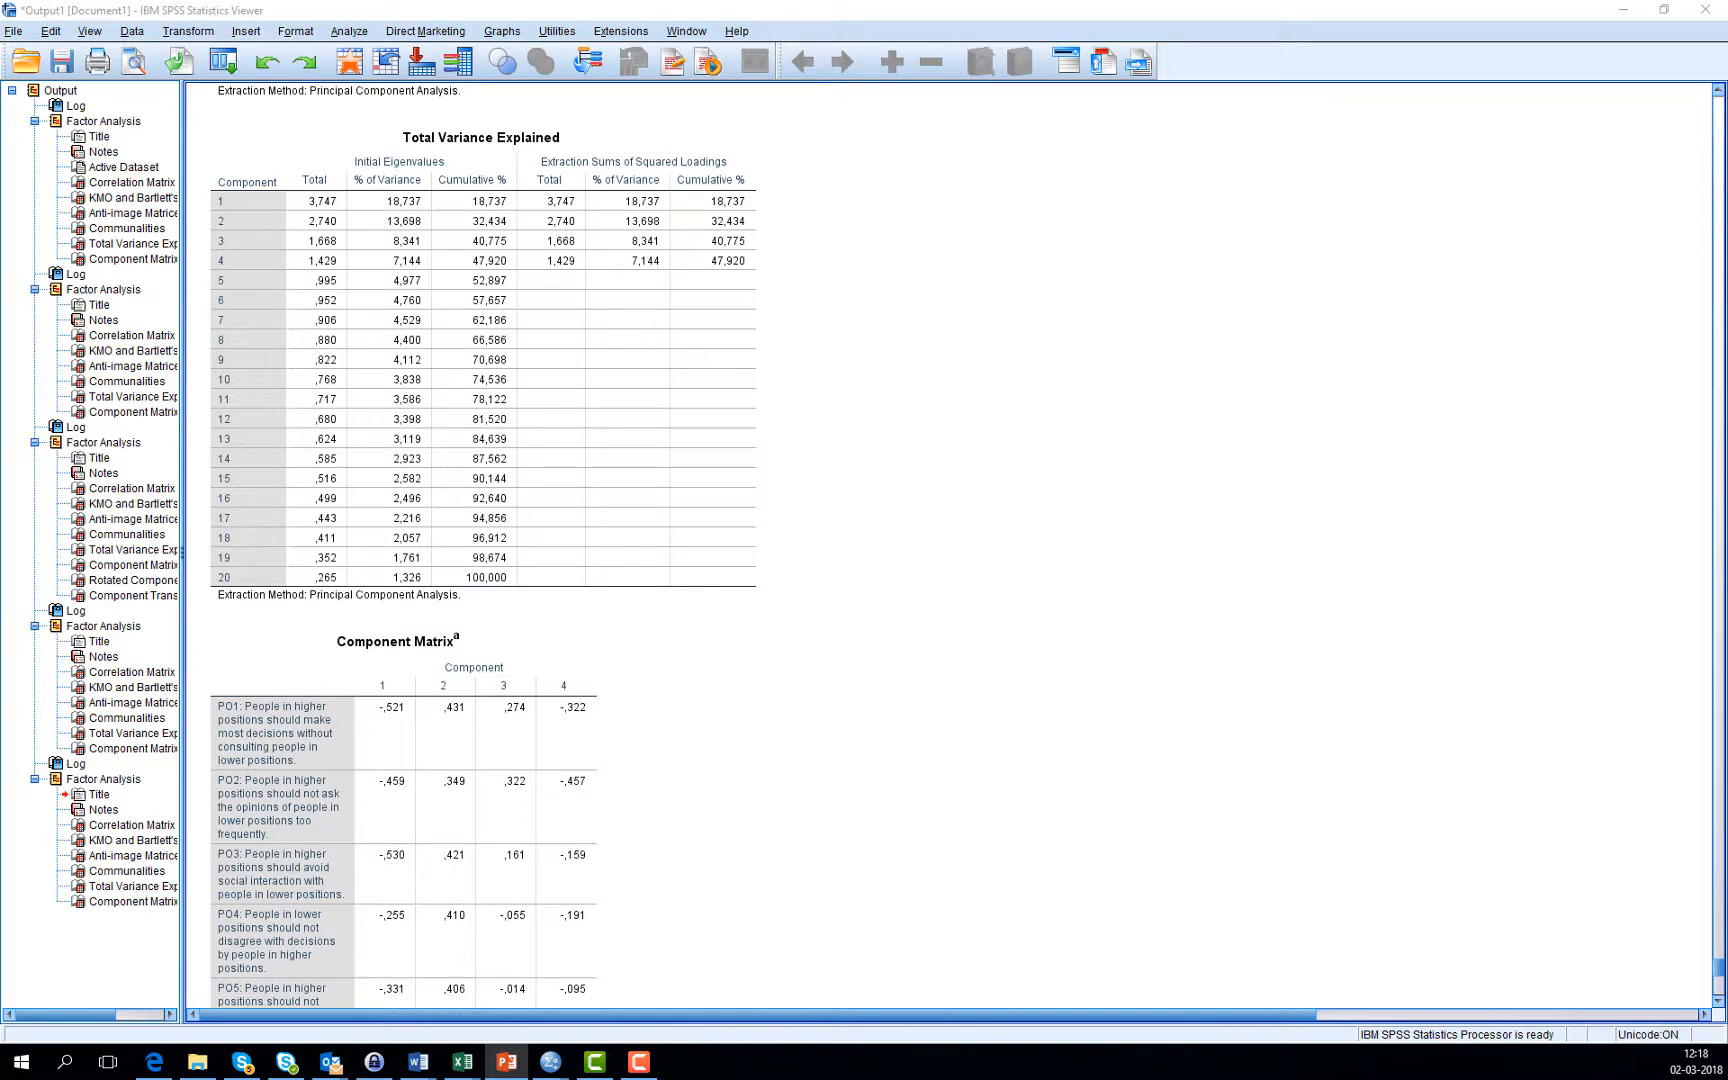
click(384, 378)
click(483, 466)
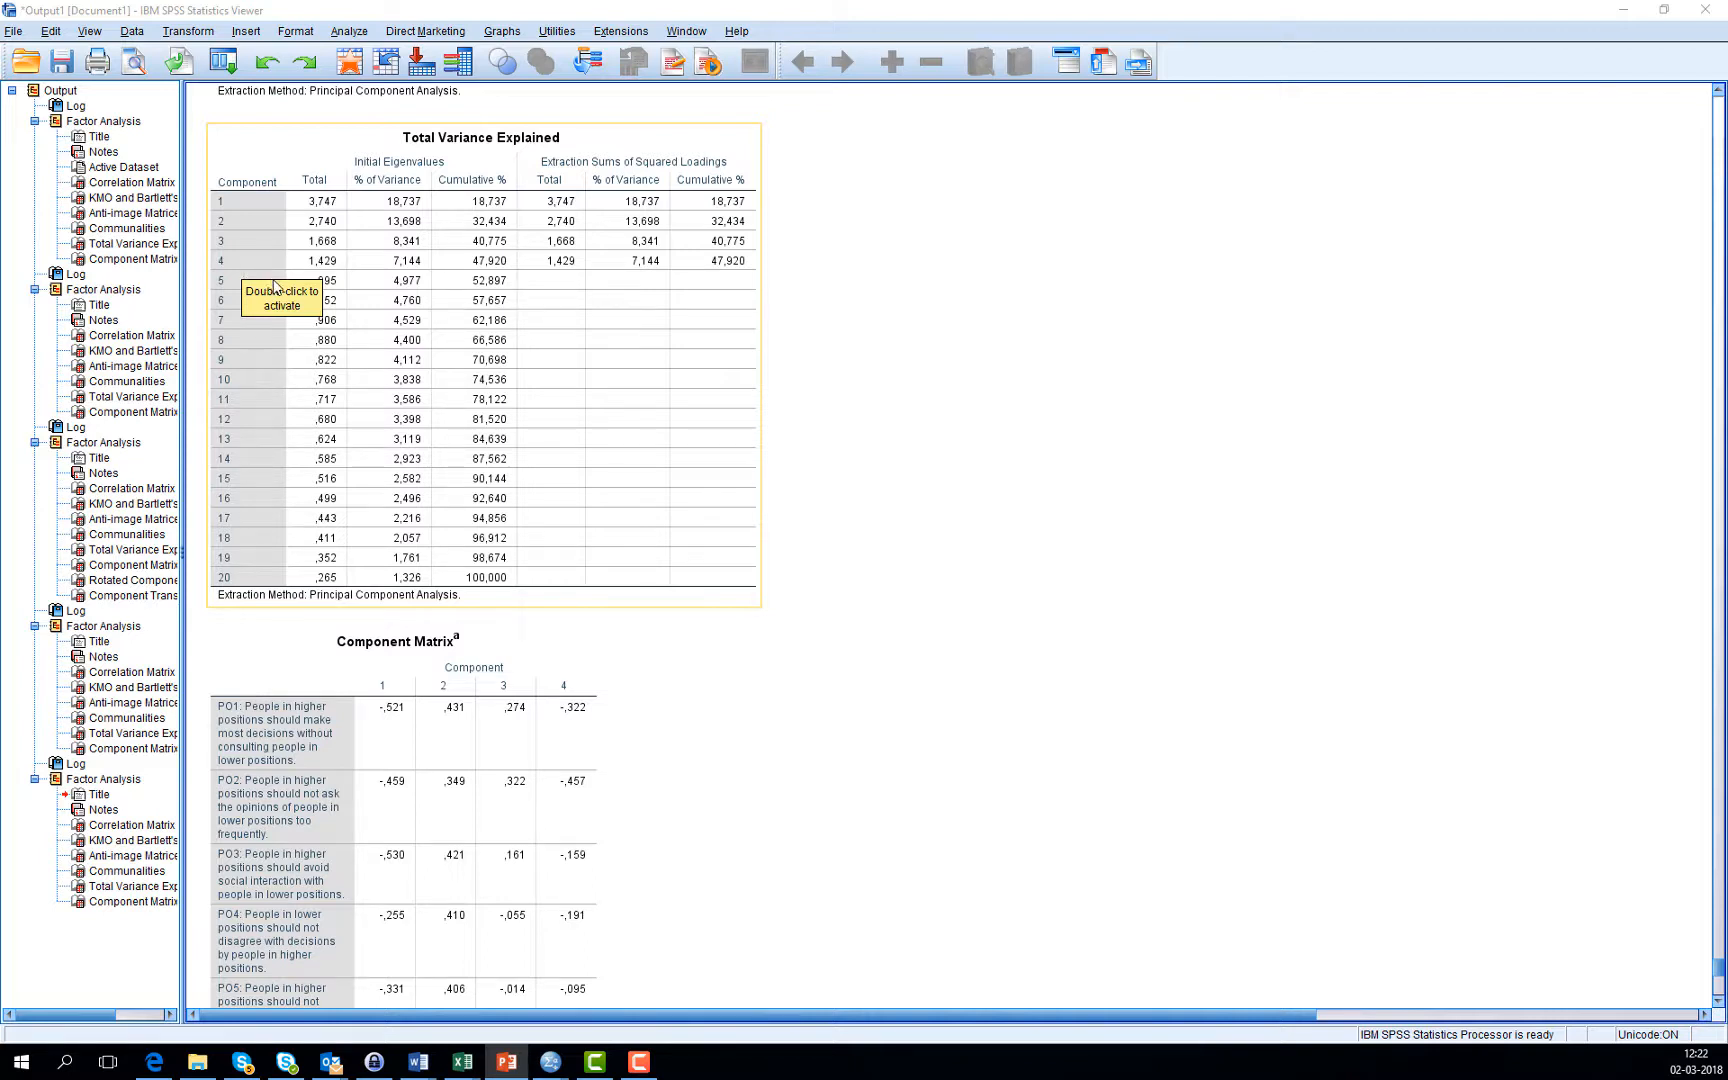
Step: Reopen the factor analysis setup and set the rotation method to Varimax with the rotated solution displayed
click(350, 32)
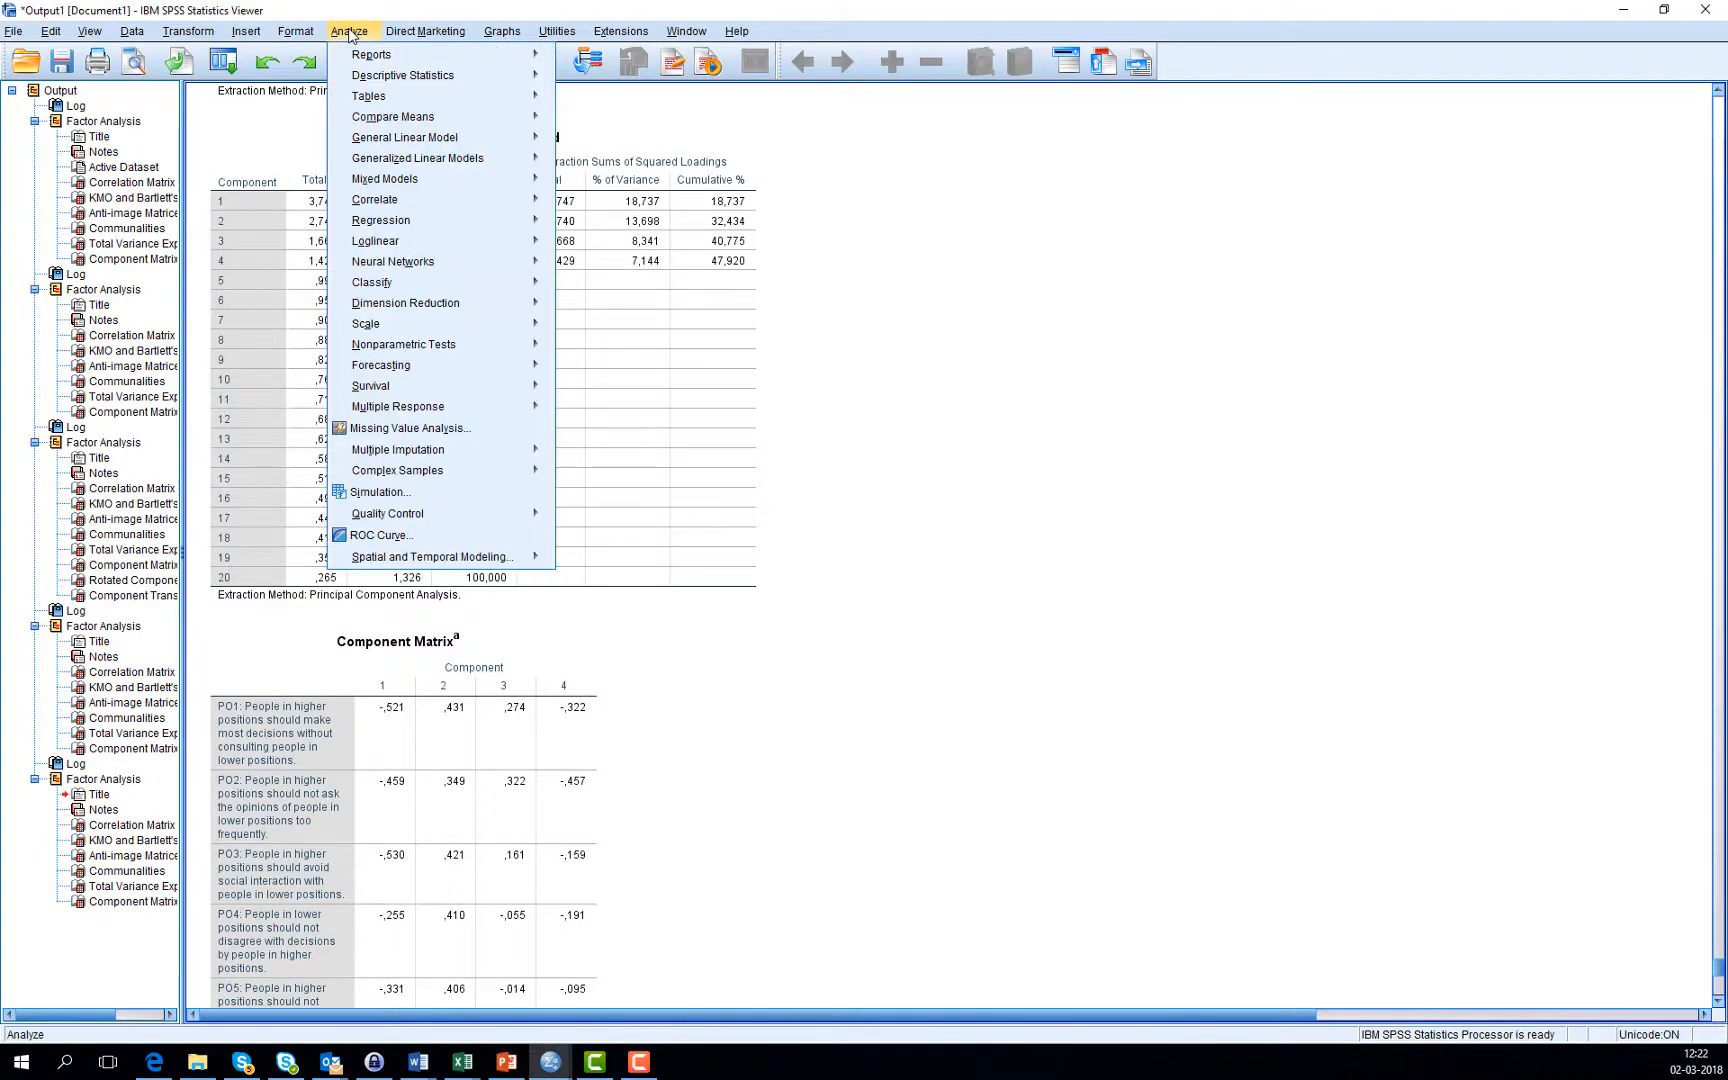
mouse_move(433, 302)
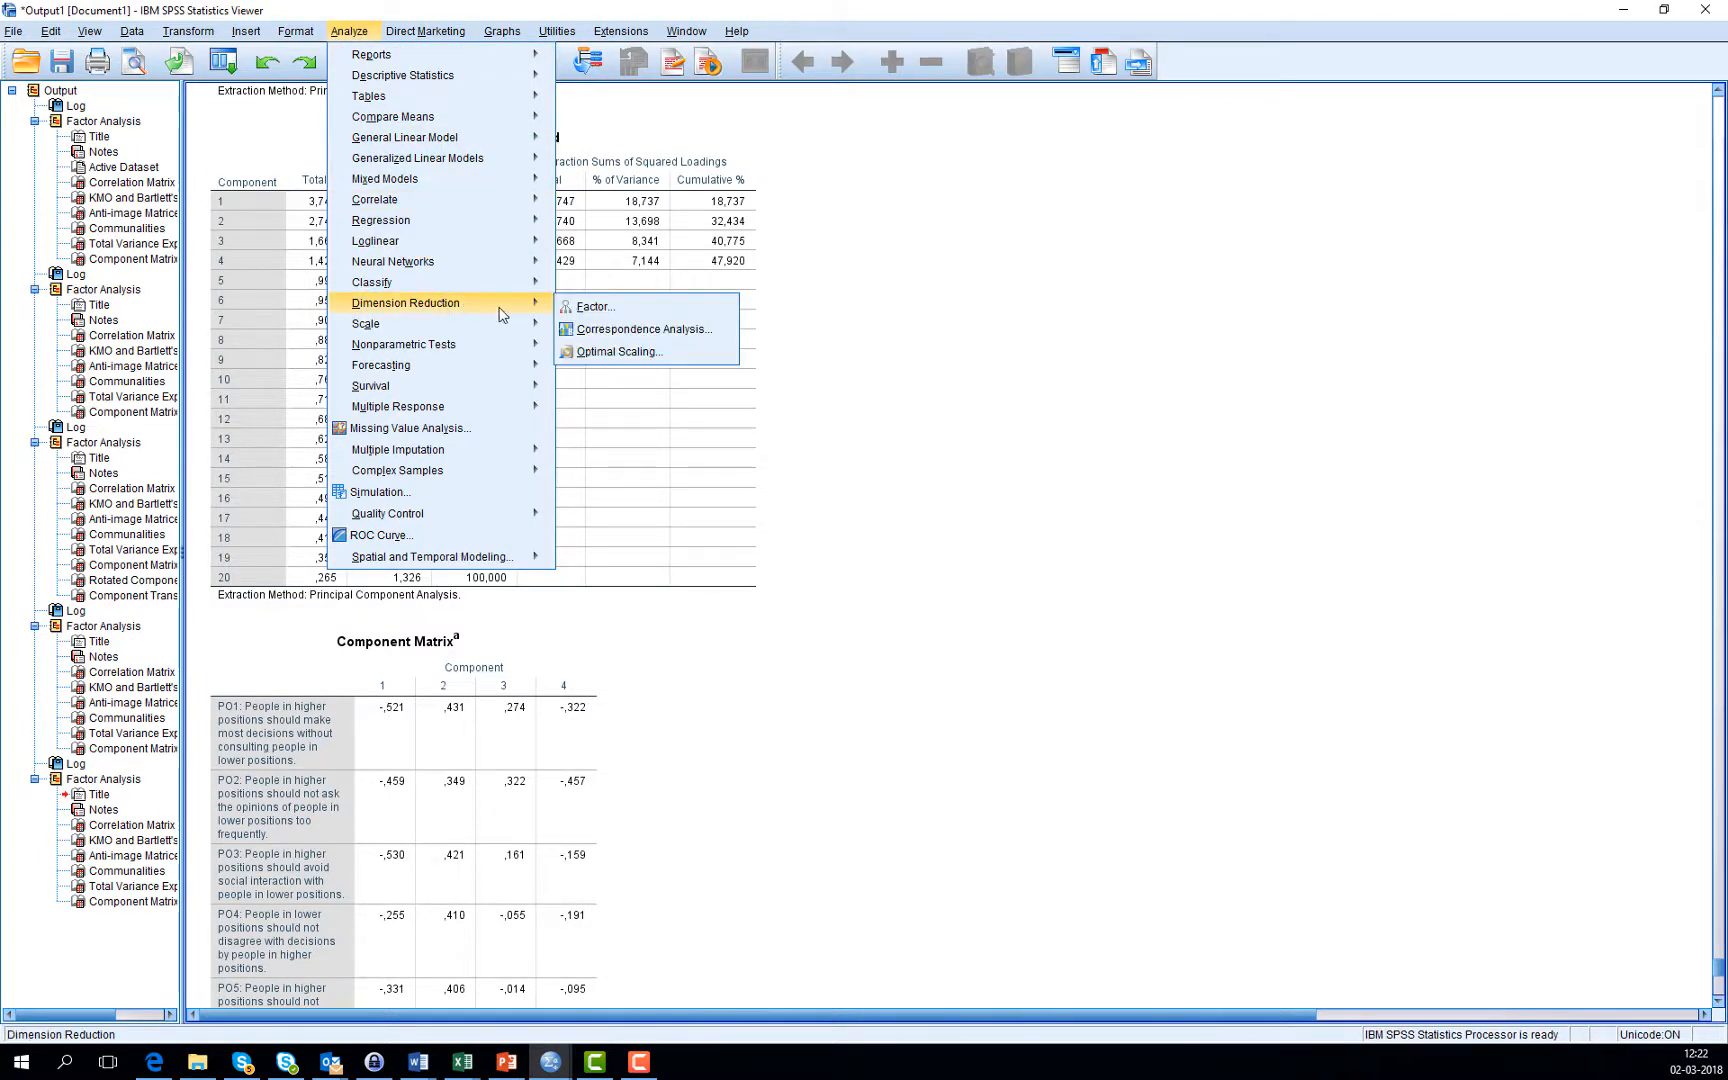
click(594, 307)
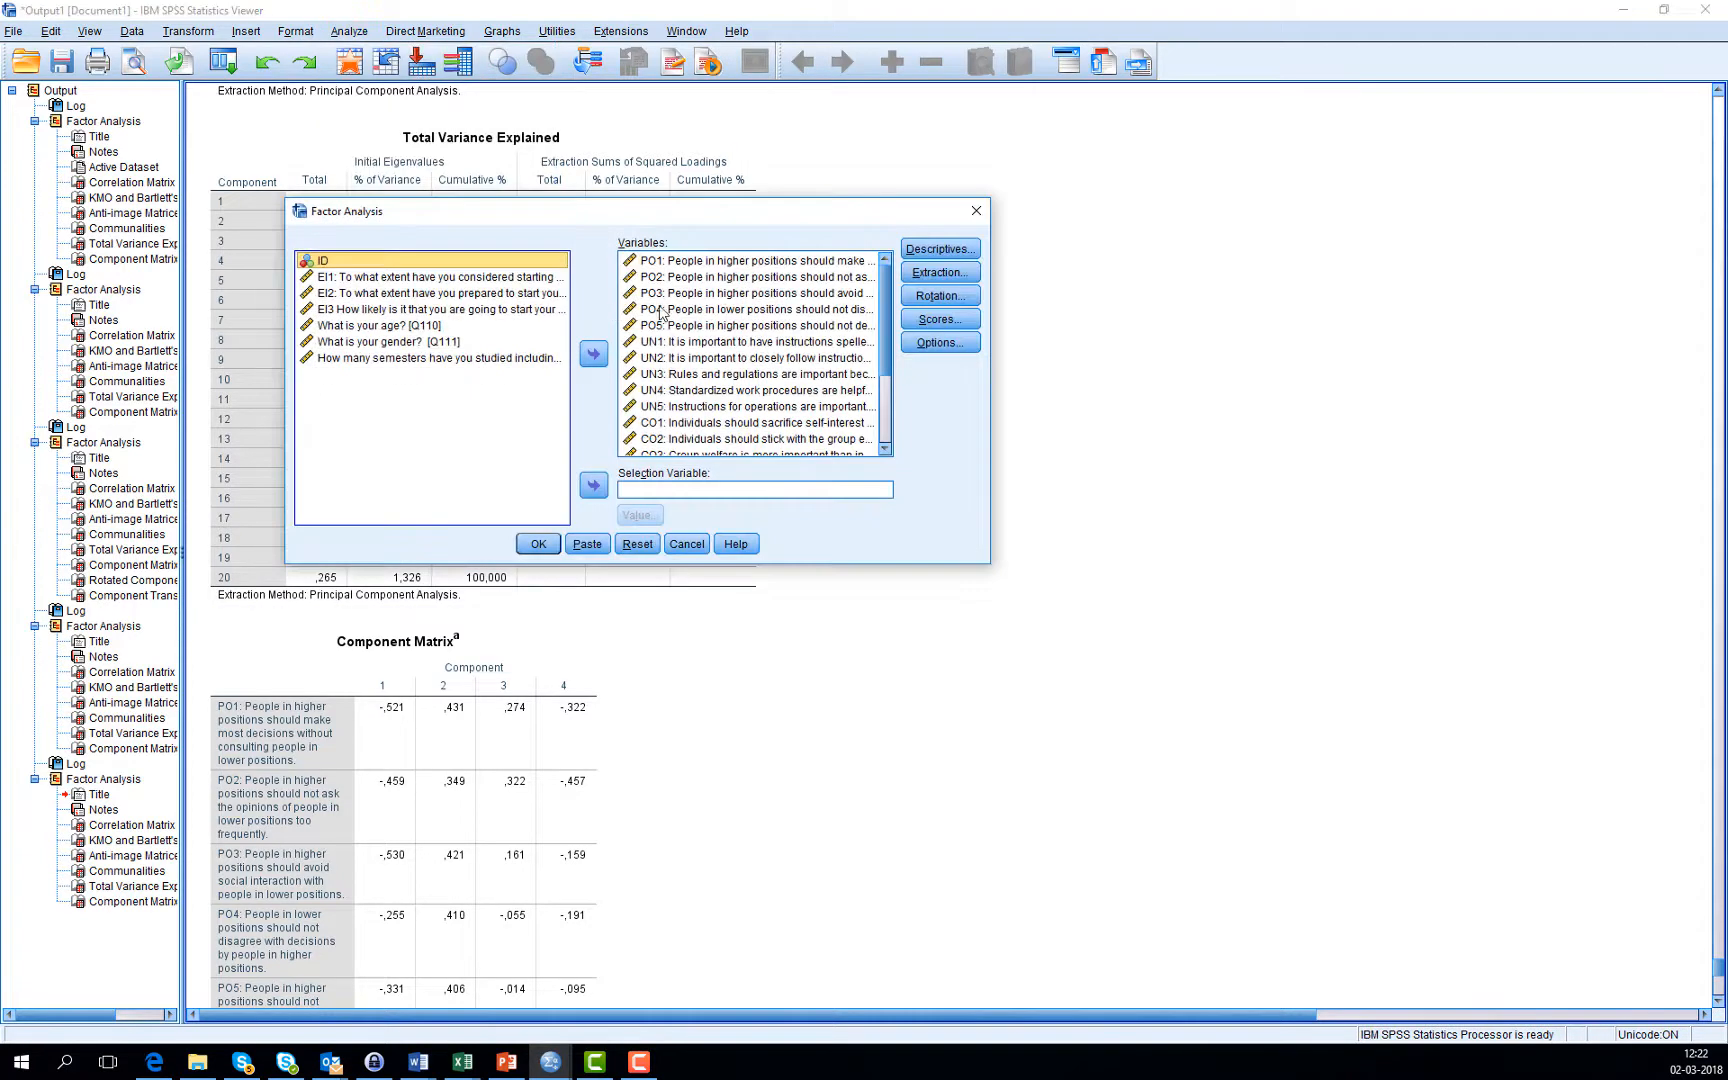
click(917, 298)
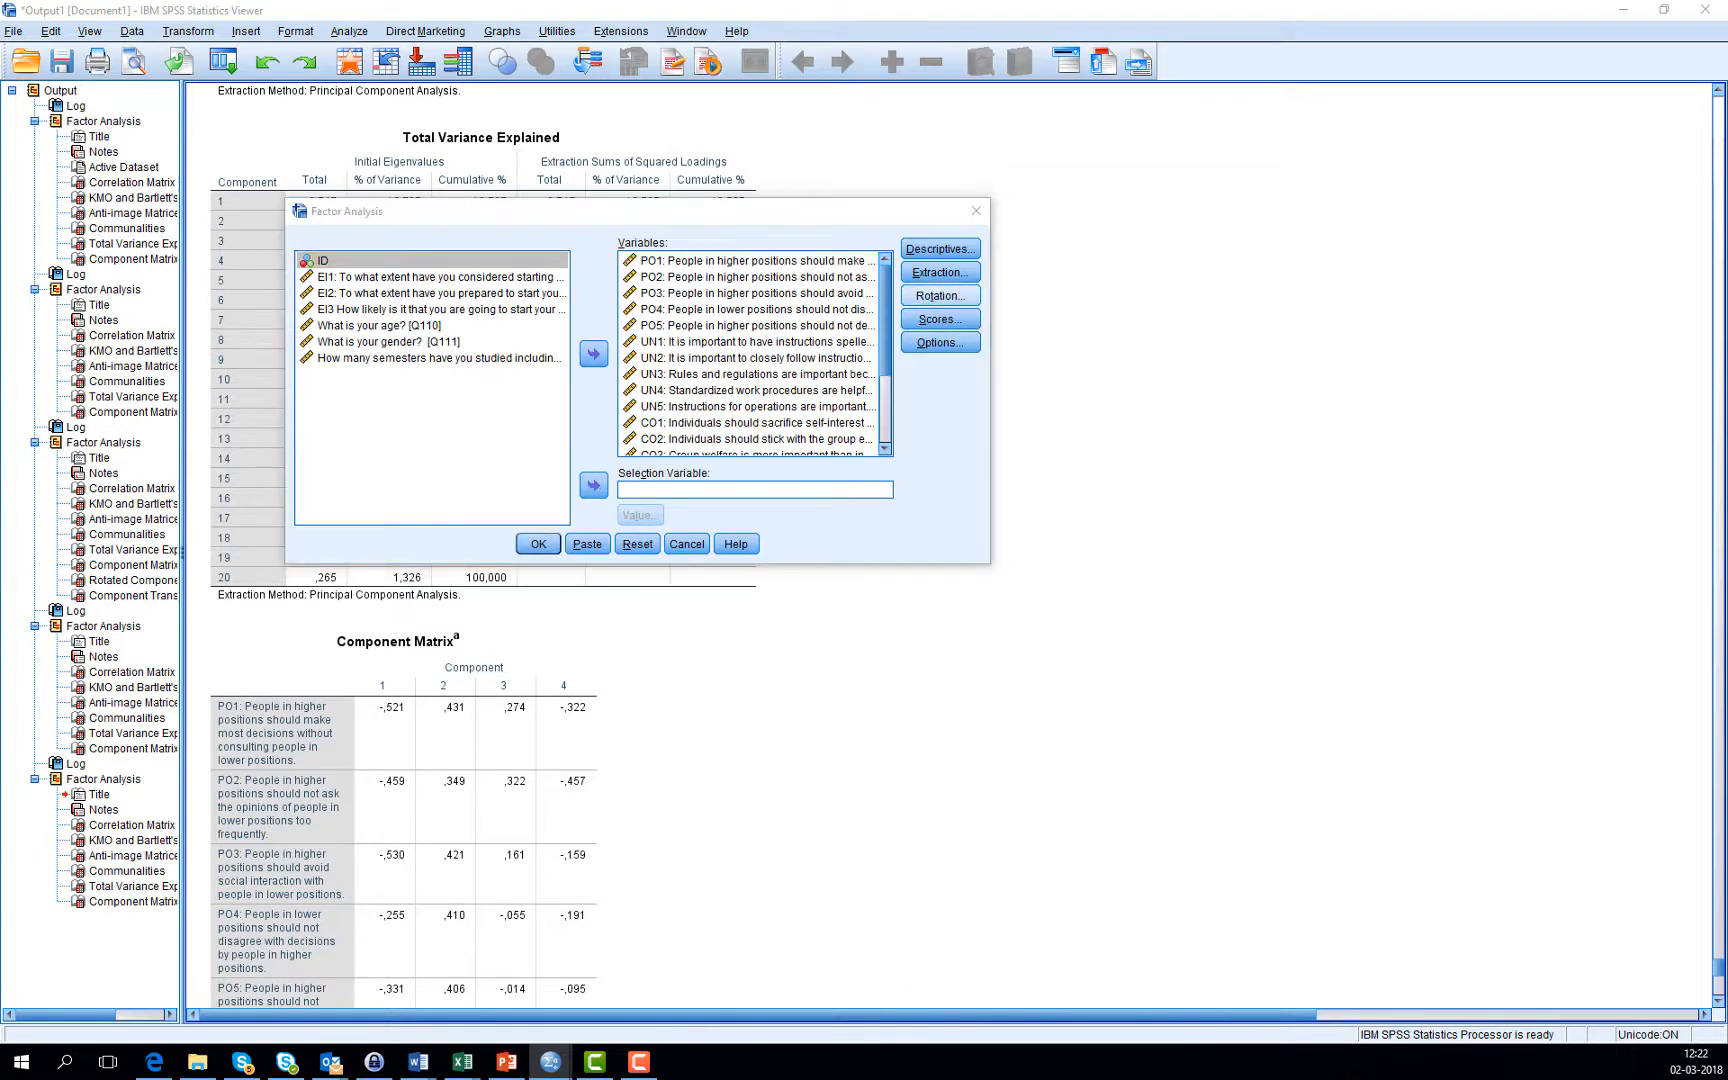
drag(1160, 782, 1170, 222)
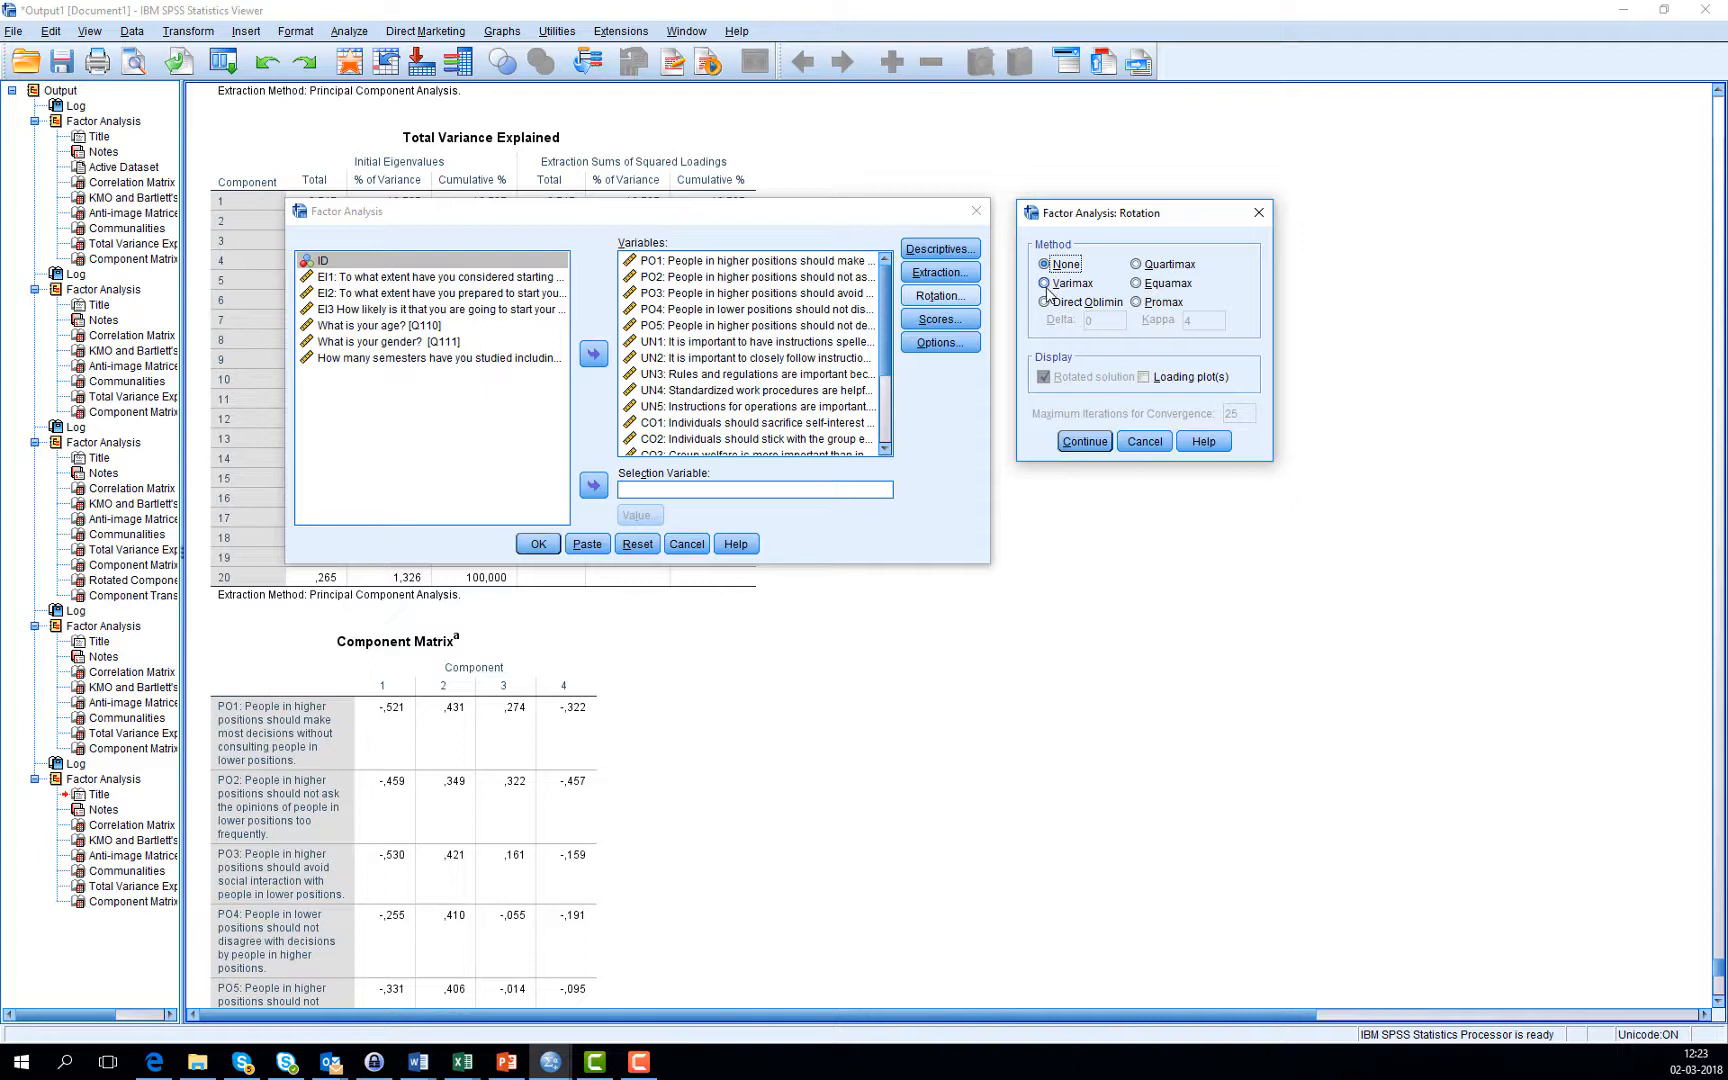
click(1046, 286)
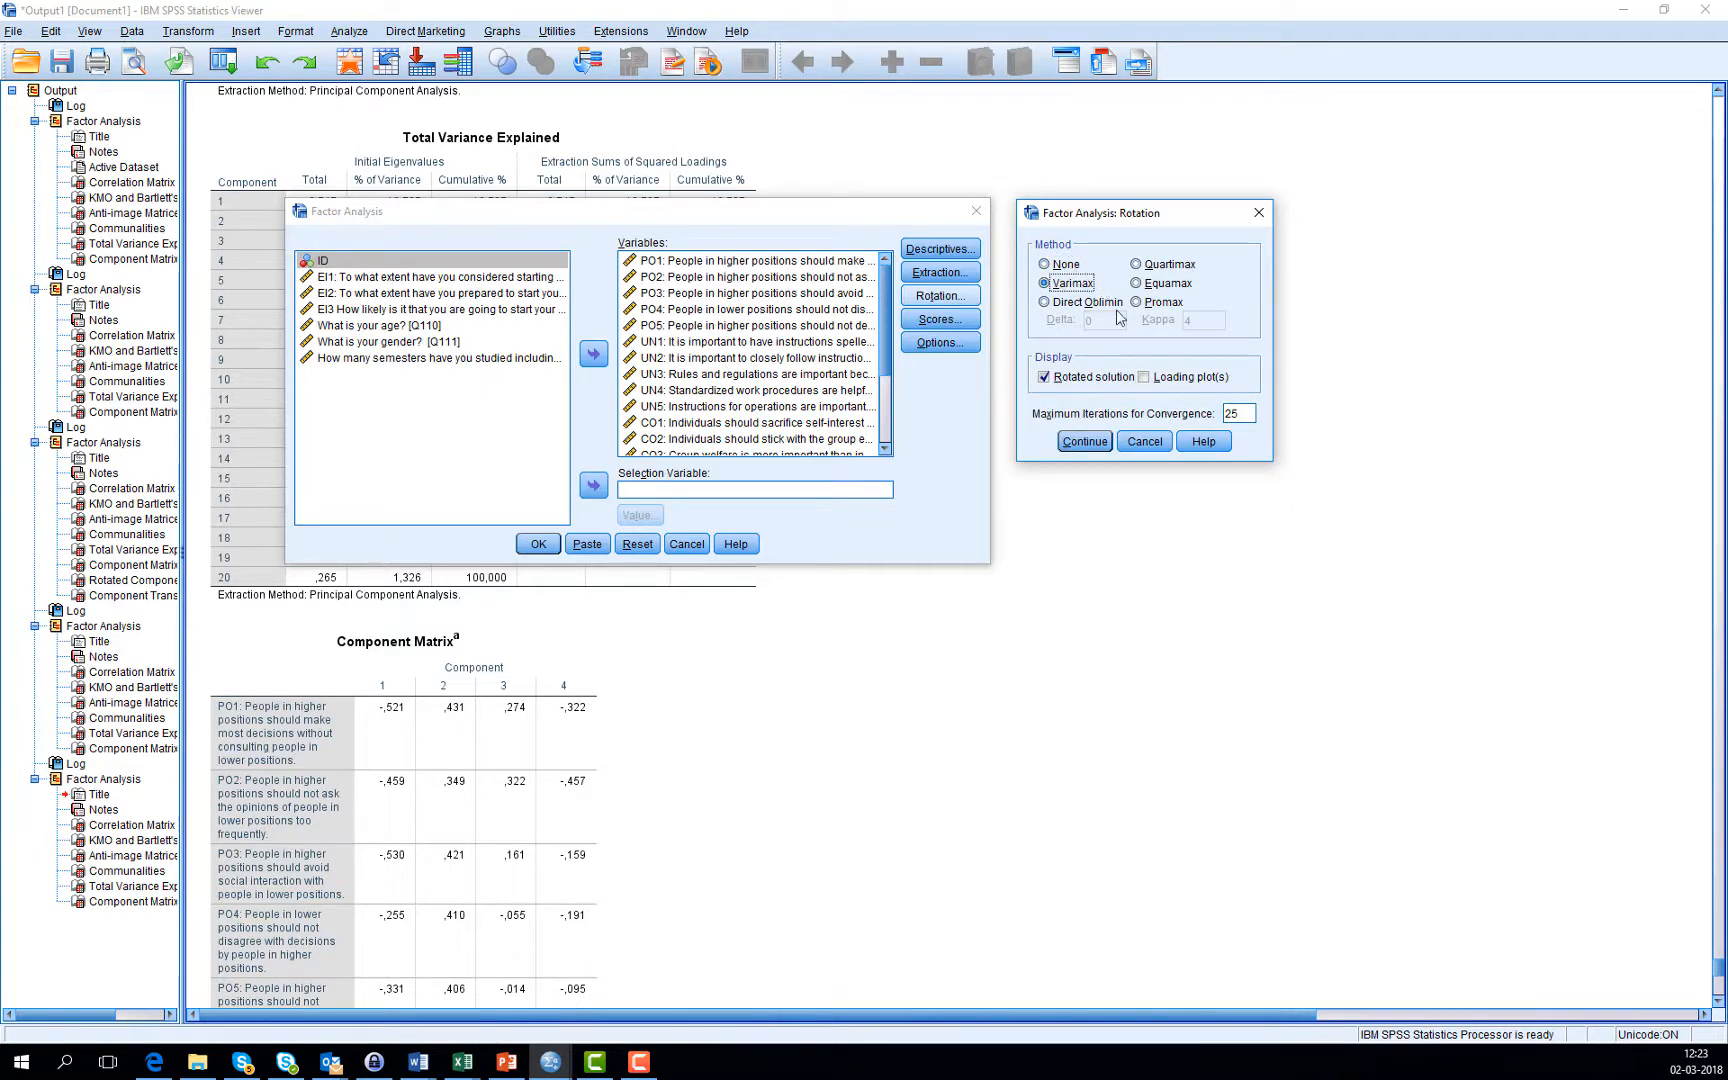
click(1086, 442)
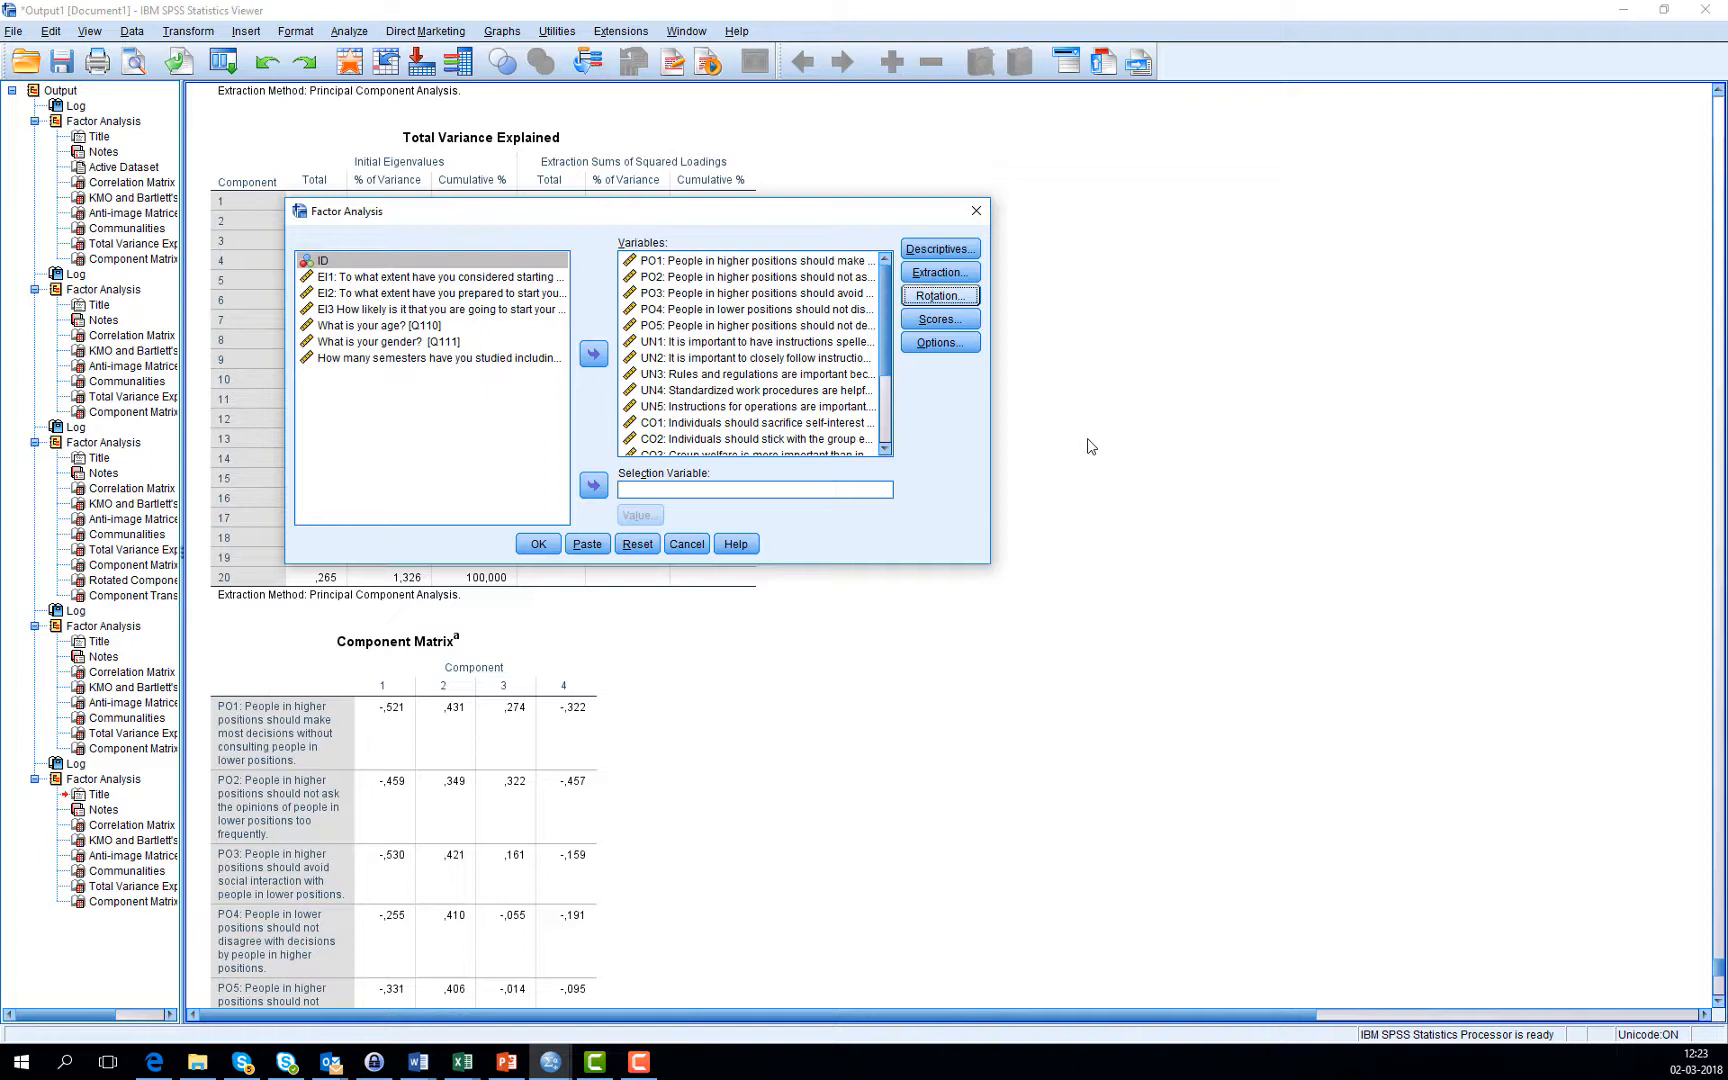
Step: Set the coefficients to be sorted by size, keep listwise exclusion of missing values, and run the rotated factor analysis
click(947, 346)
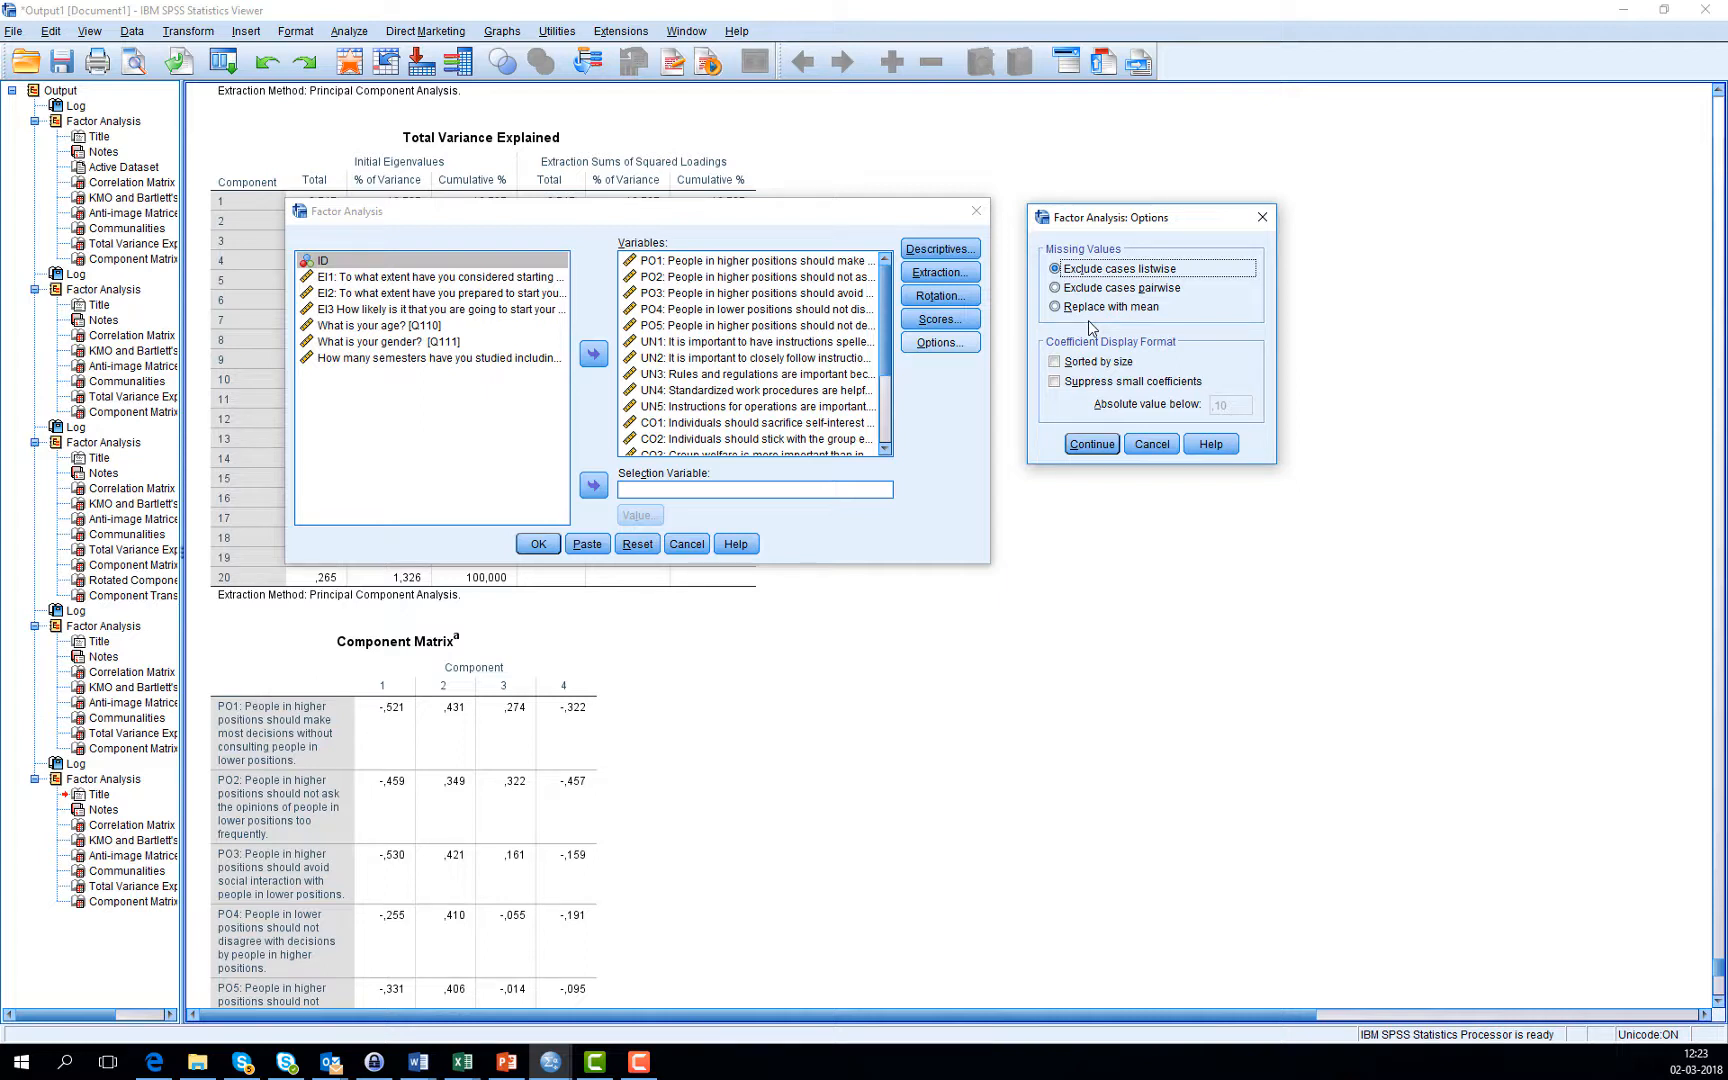
click(1055, 363)
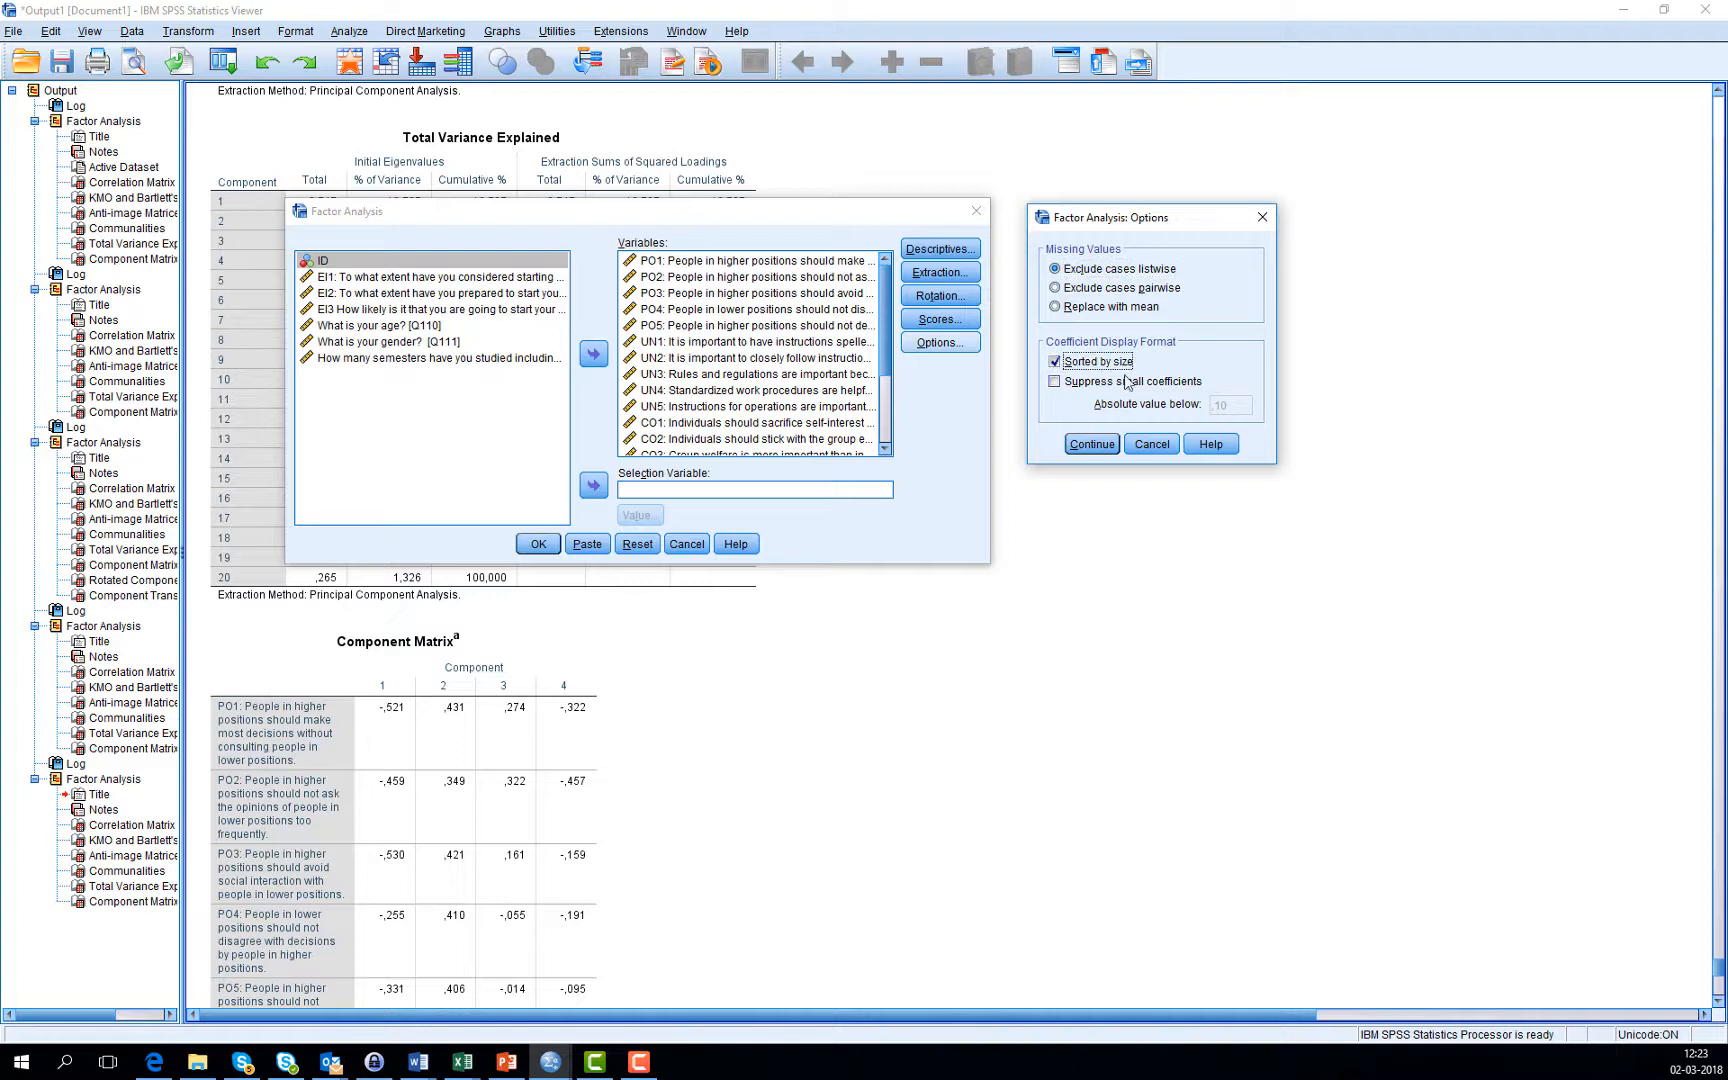
click(1092, 445)
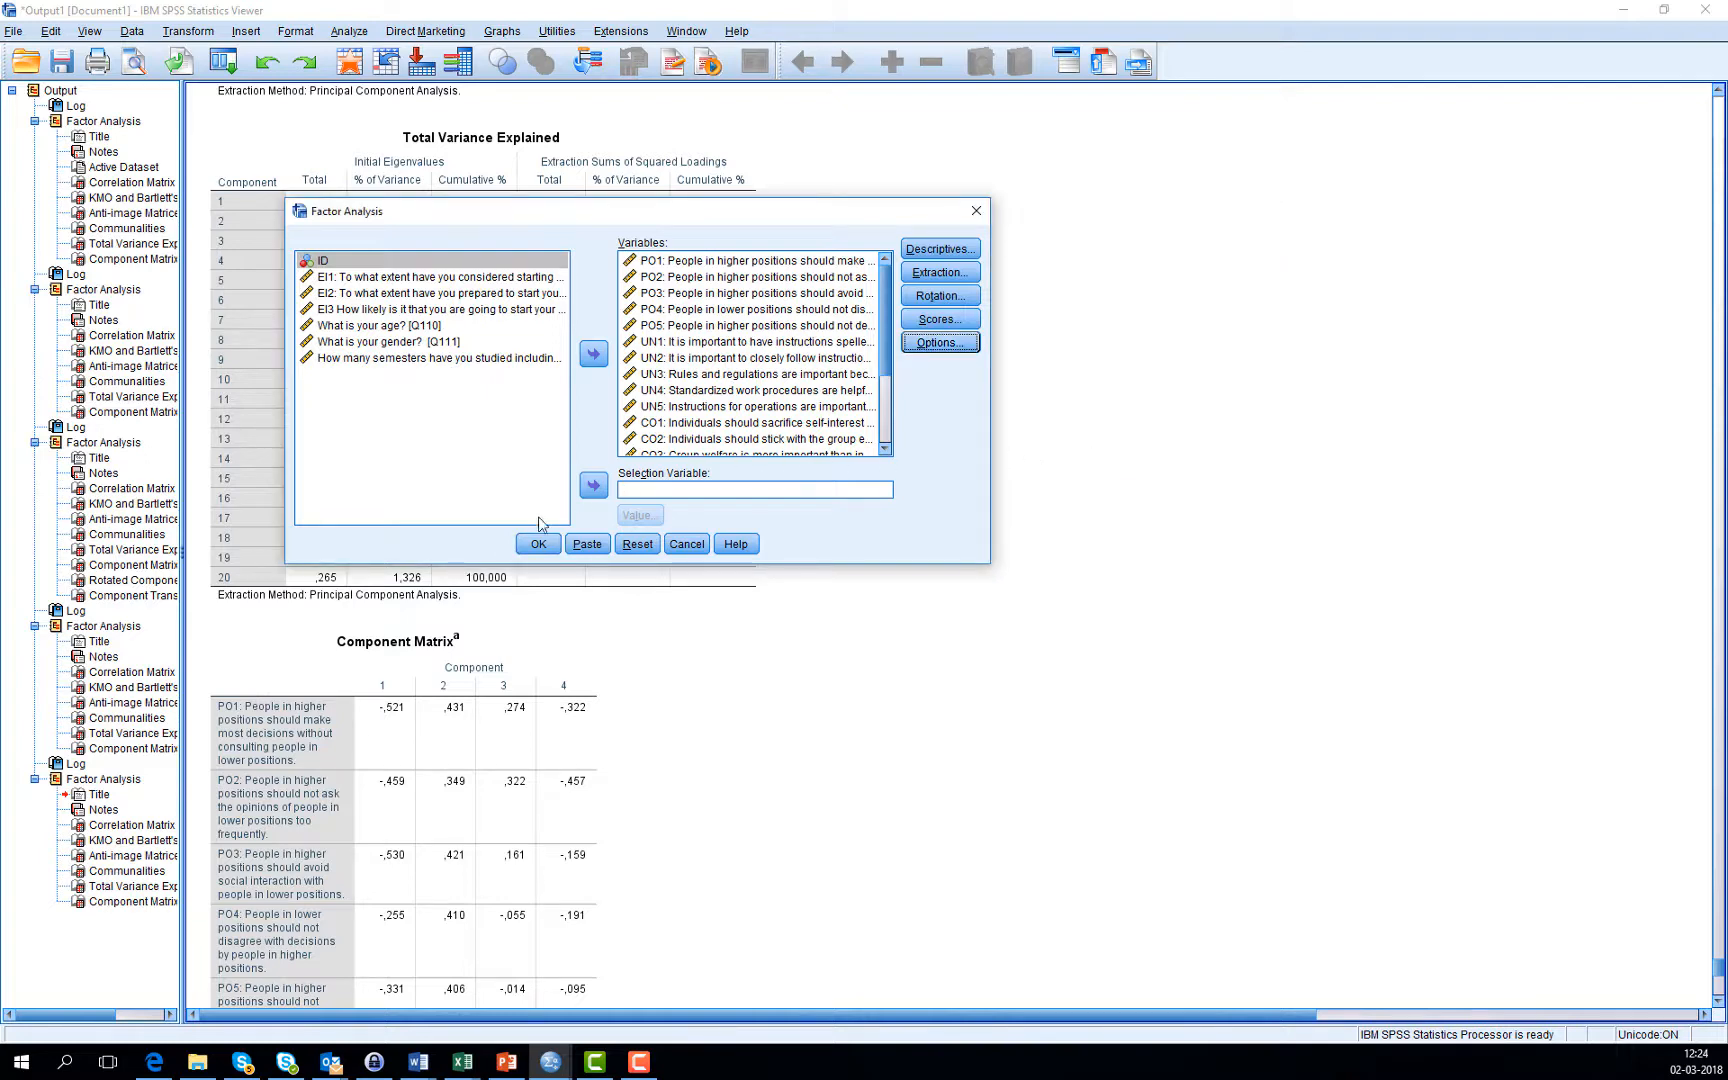
click(540, 544)
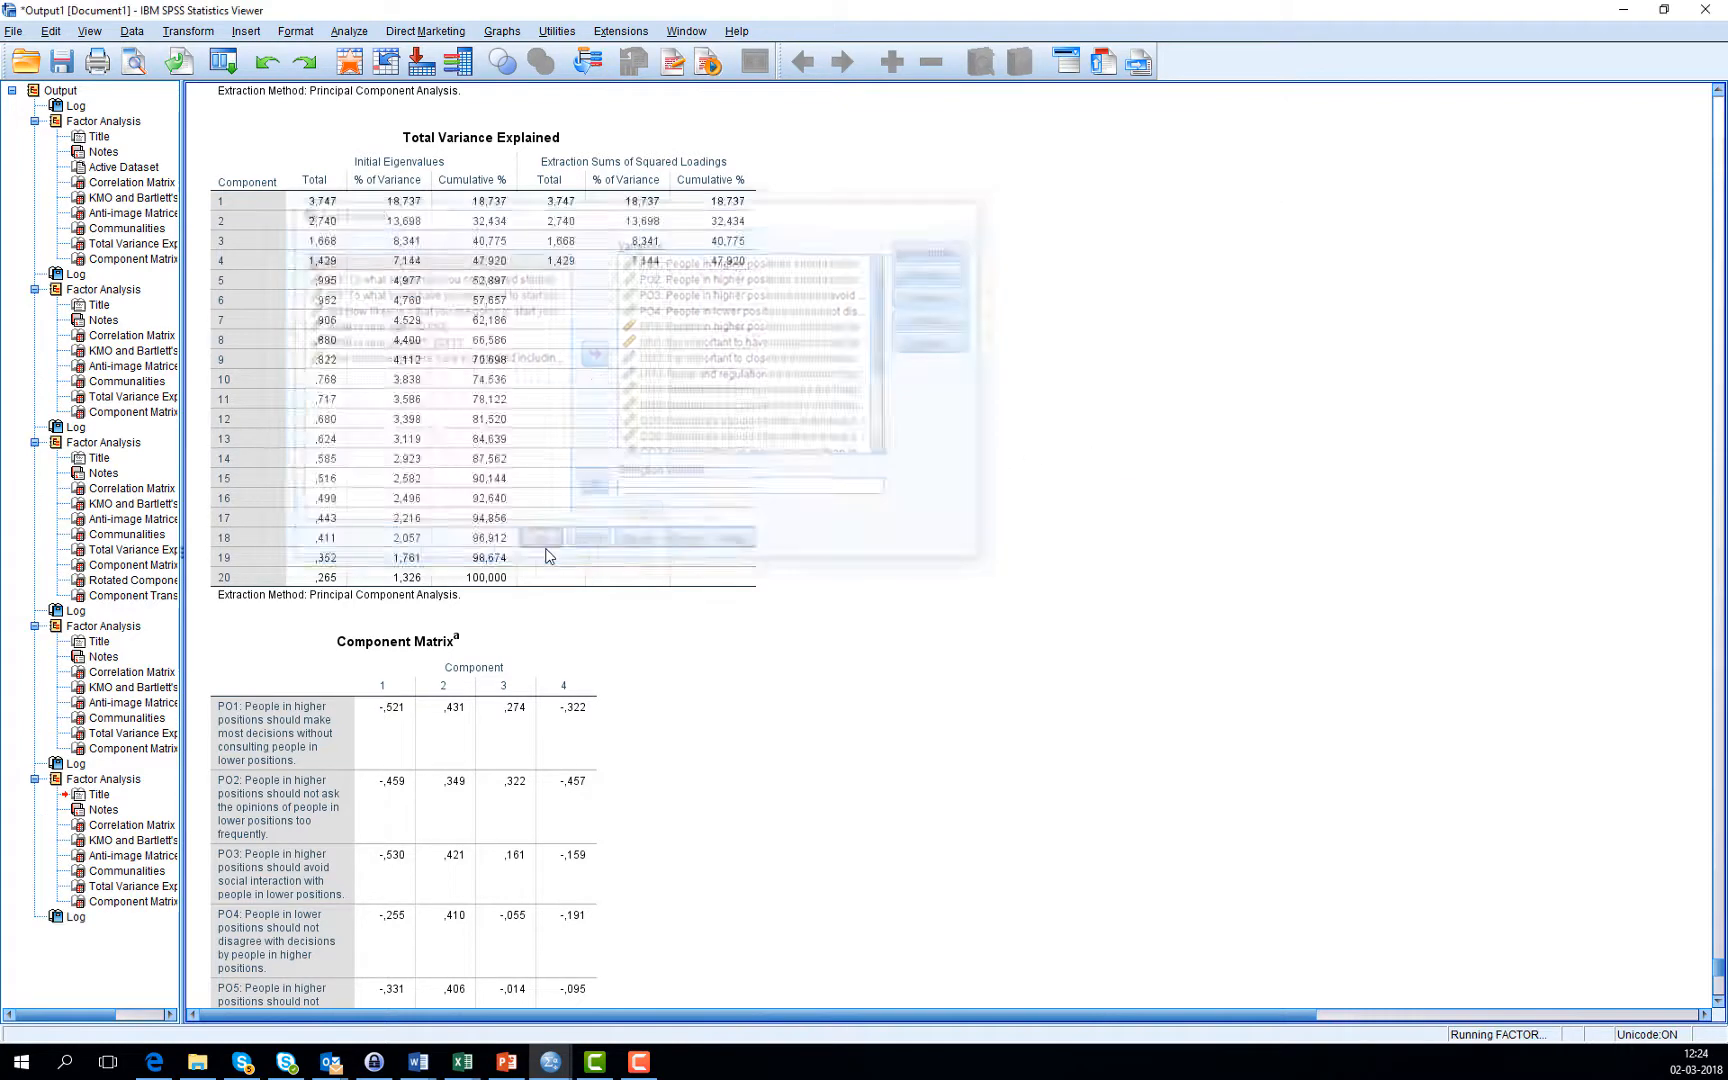
scroll(900, 450, down, 15)
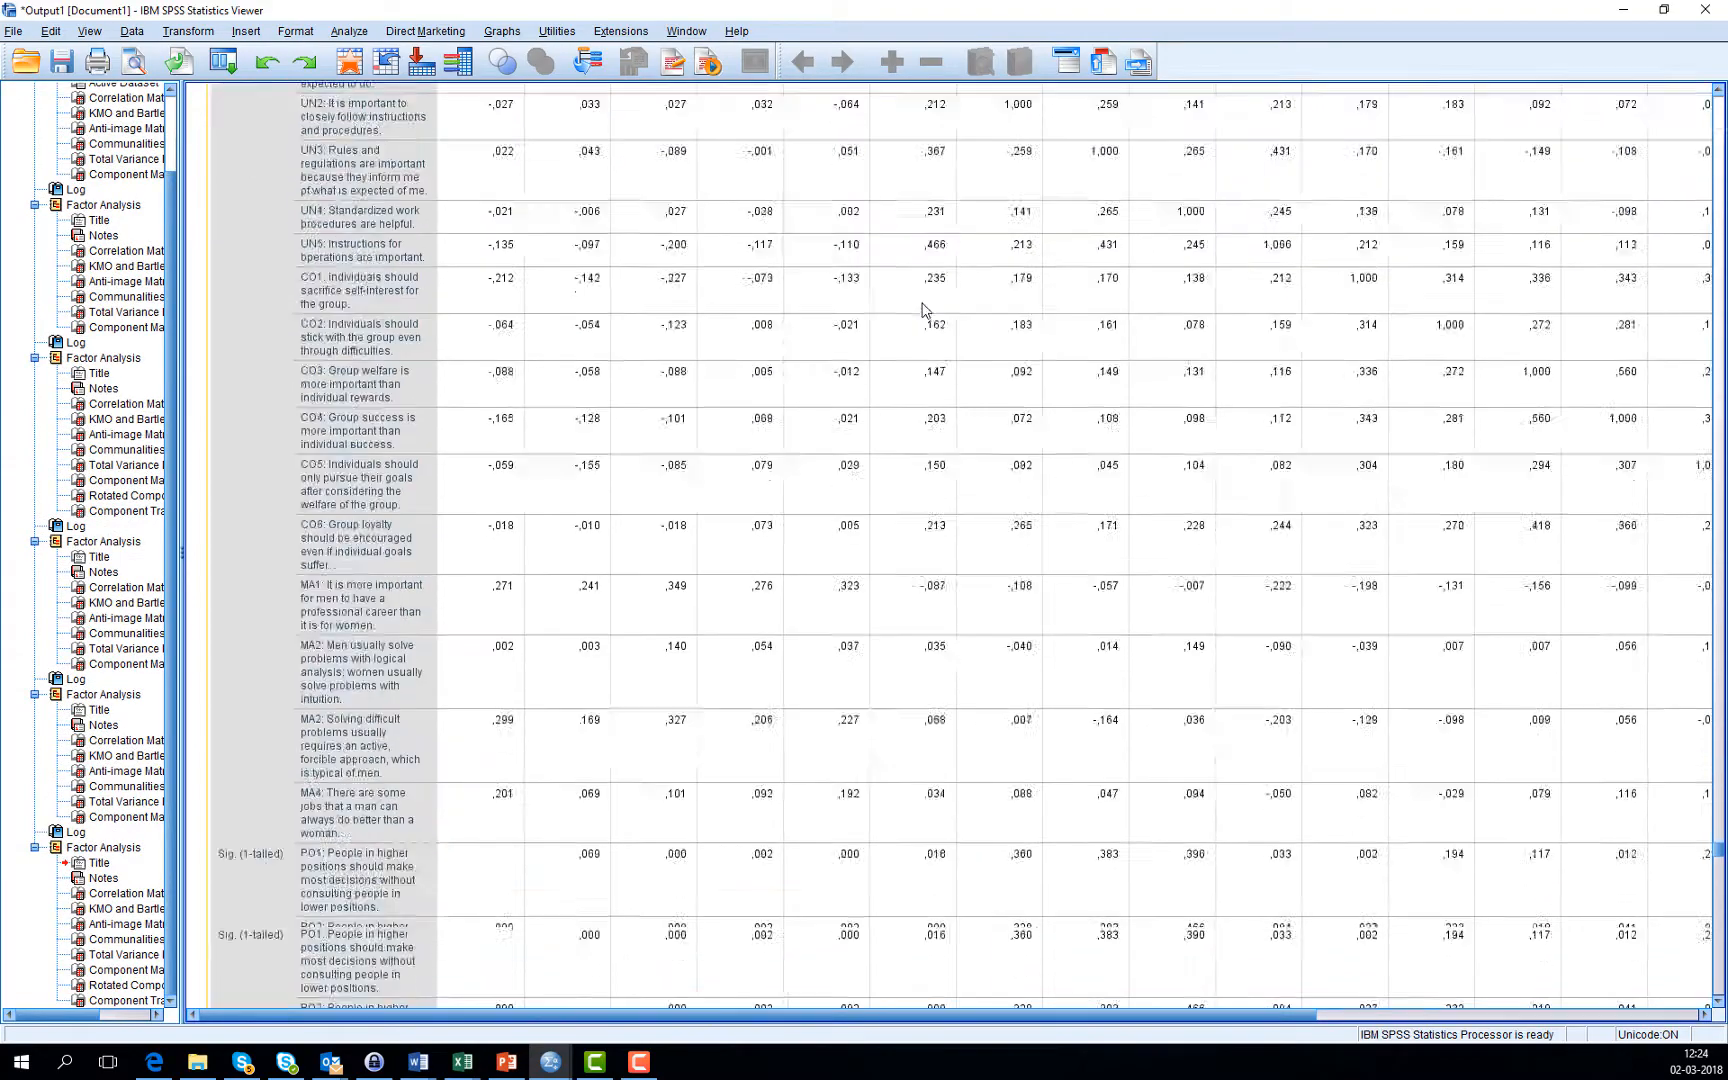
Step: Go through the new factor analysis output to the unrotated Component Matrix and the Rotated Component Matrix, and compare the two tables
scroll(921, 322, down, 15)
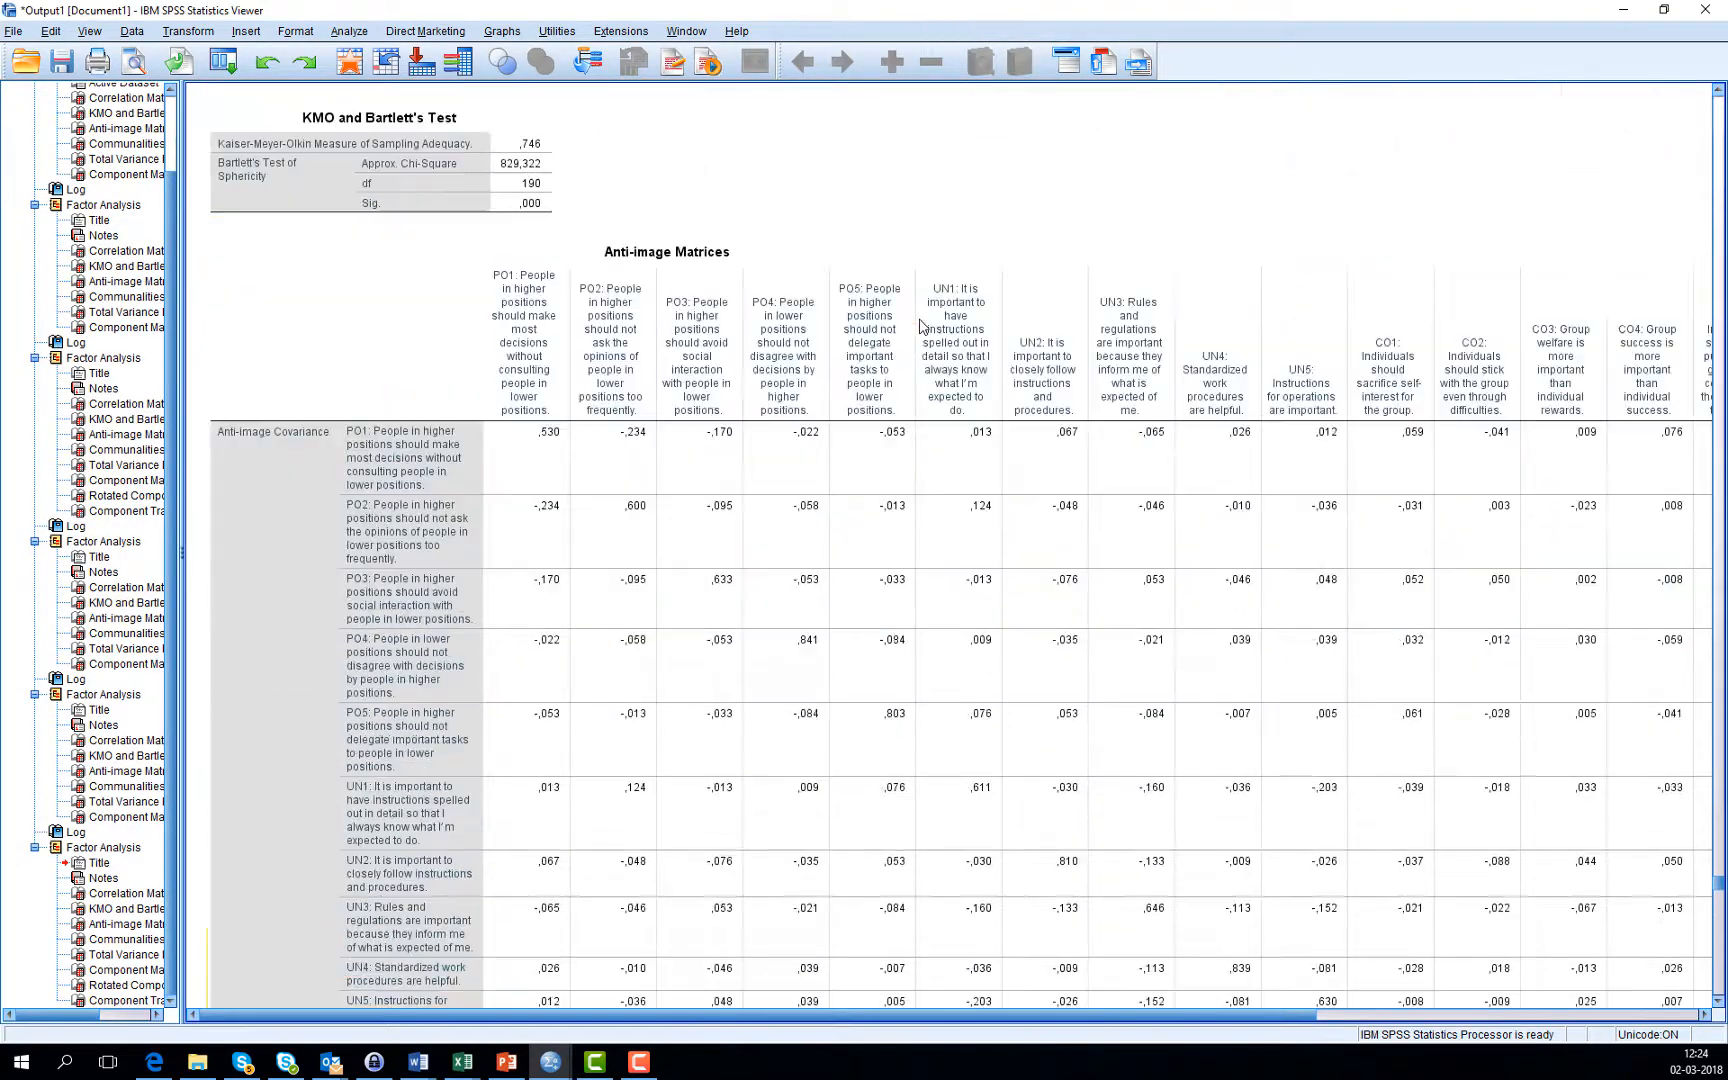
scroll(921, 325, down, 15)
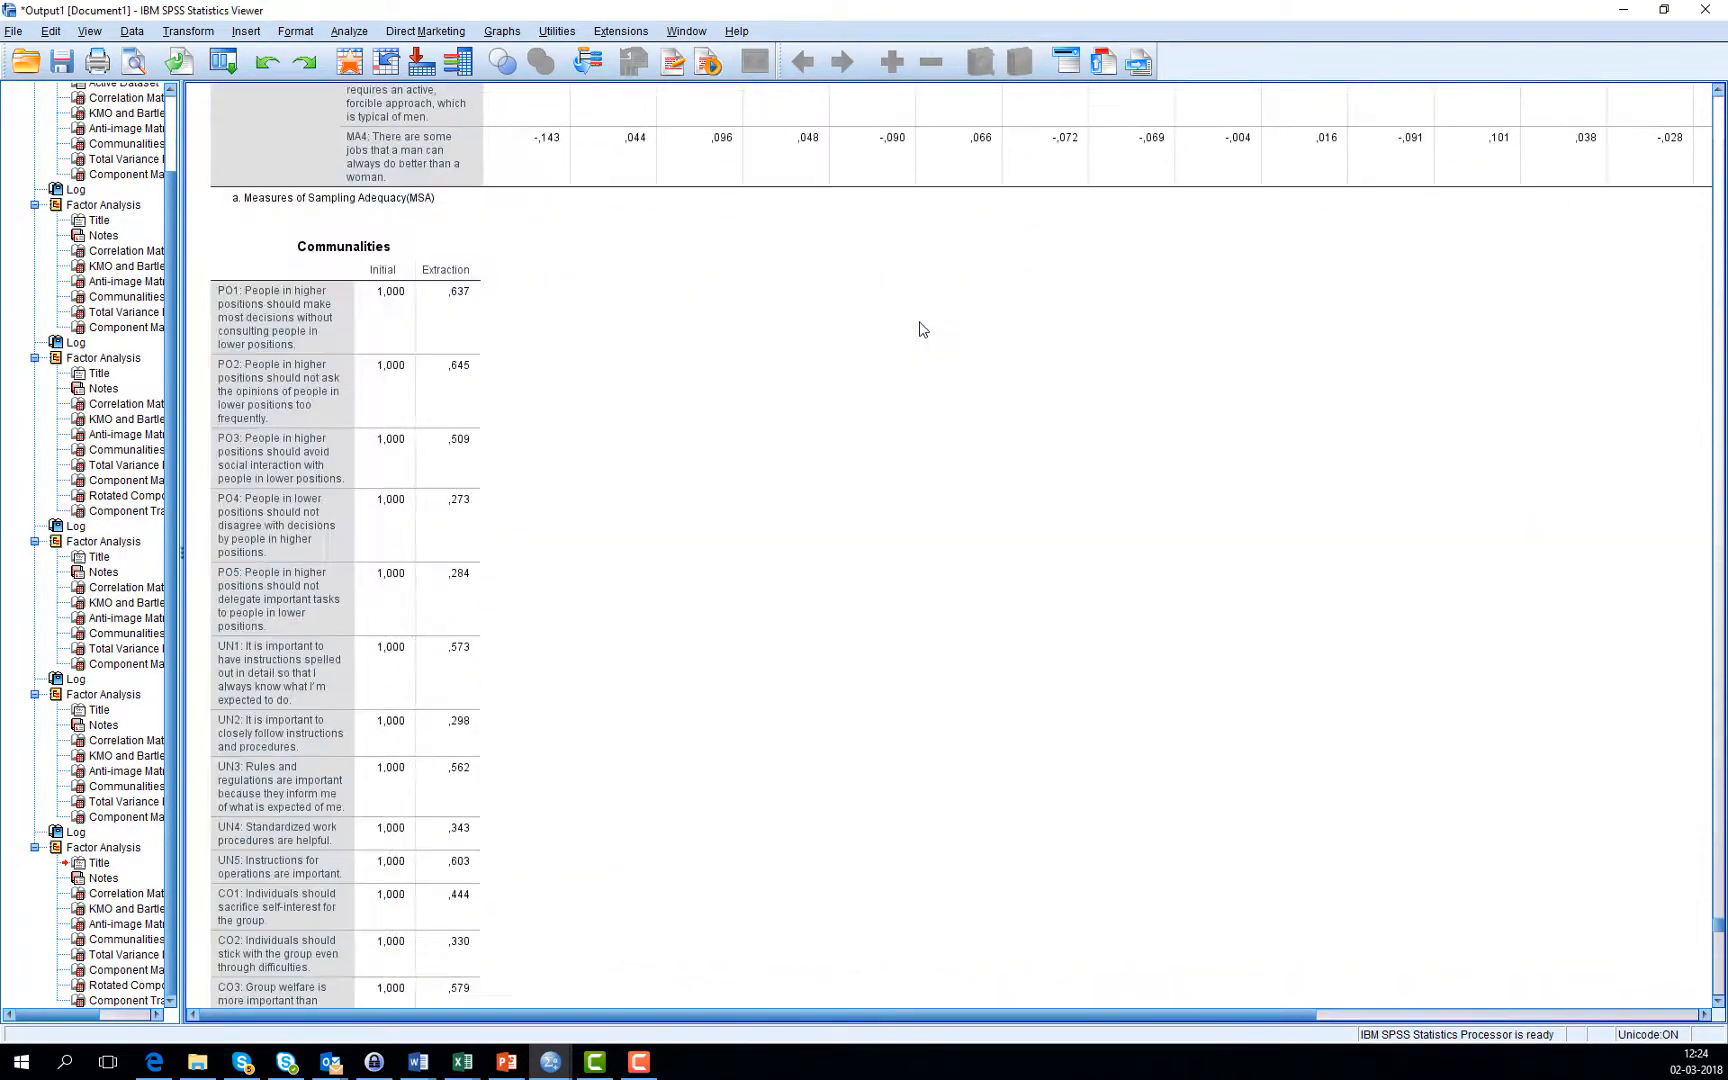
scroll(921, 330, down, 15)
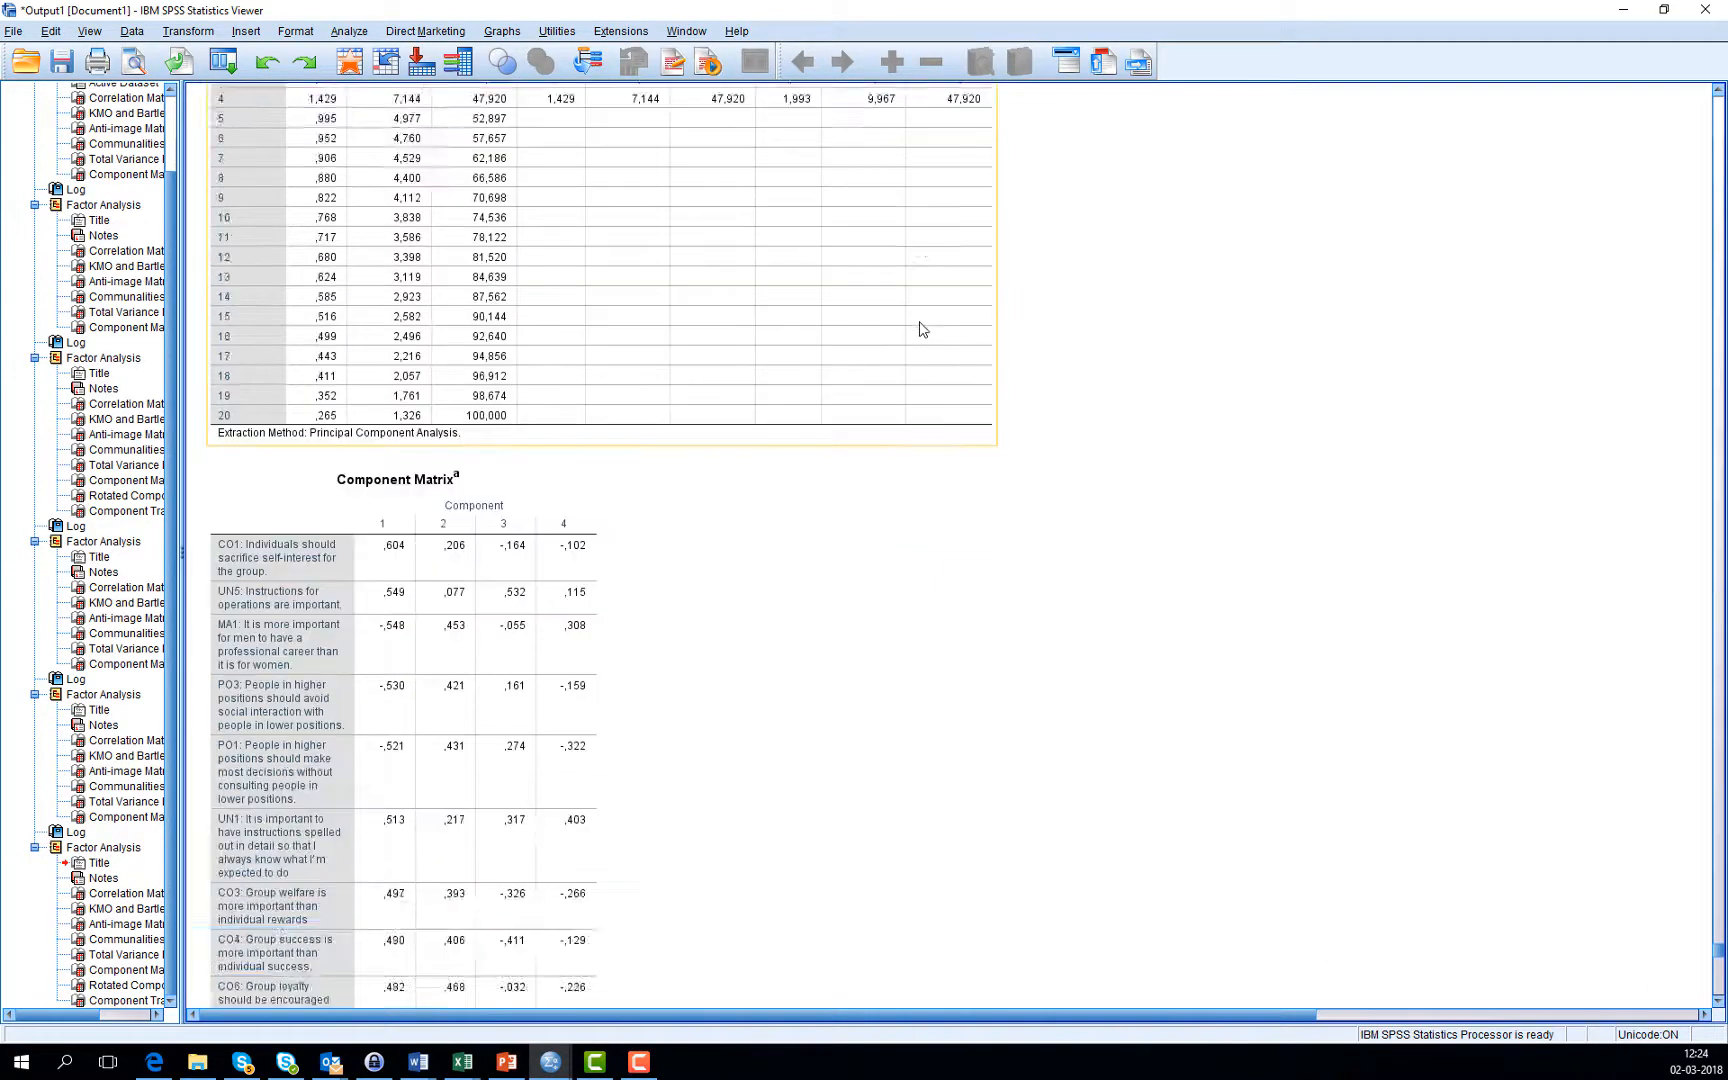
scroll(921, 329, down, 8)
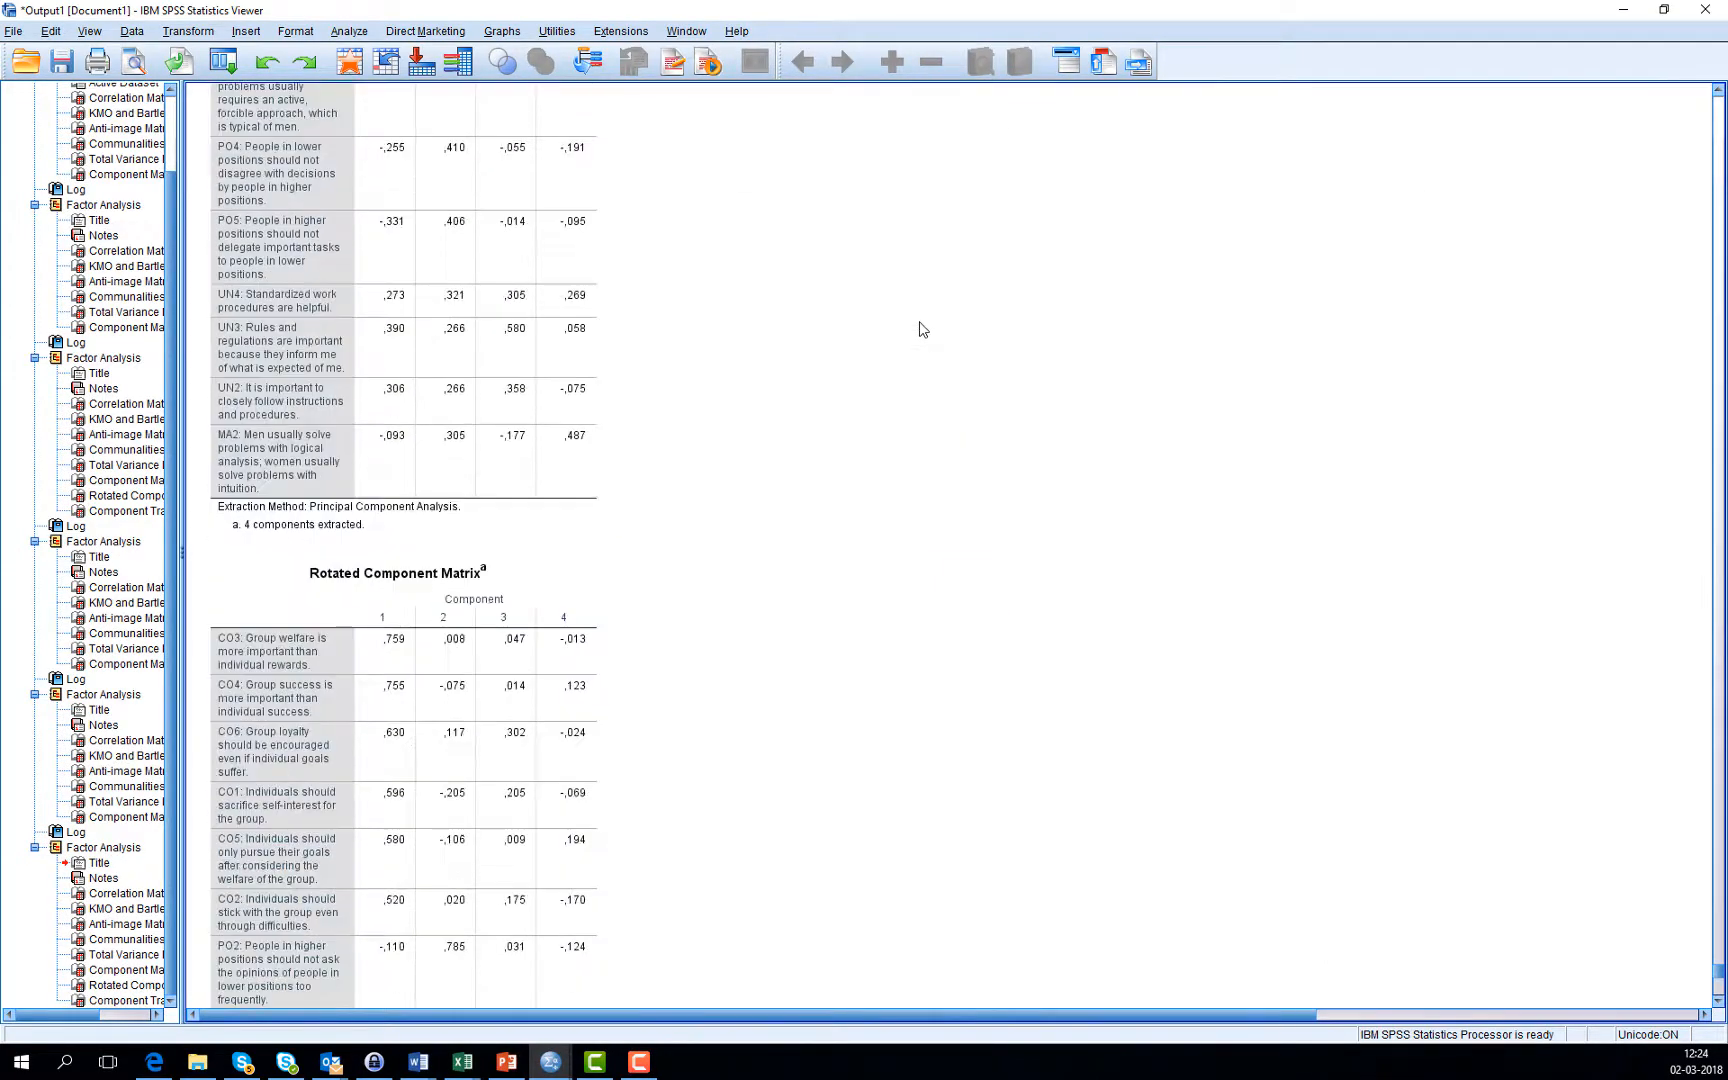
scroll(921, 329, down, 9)
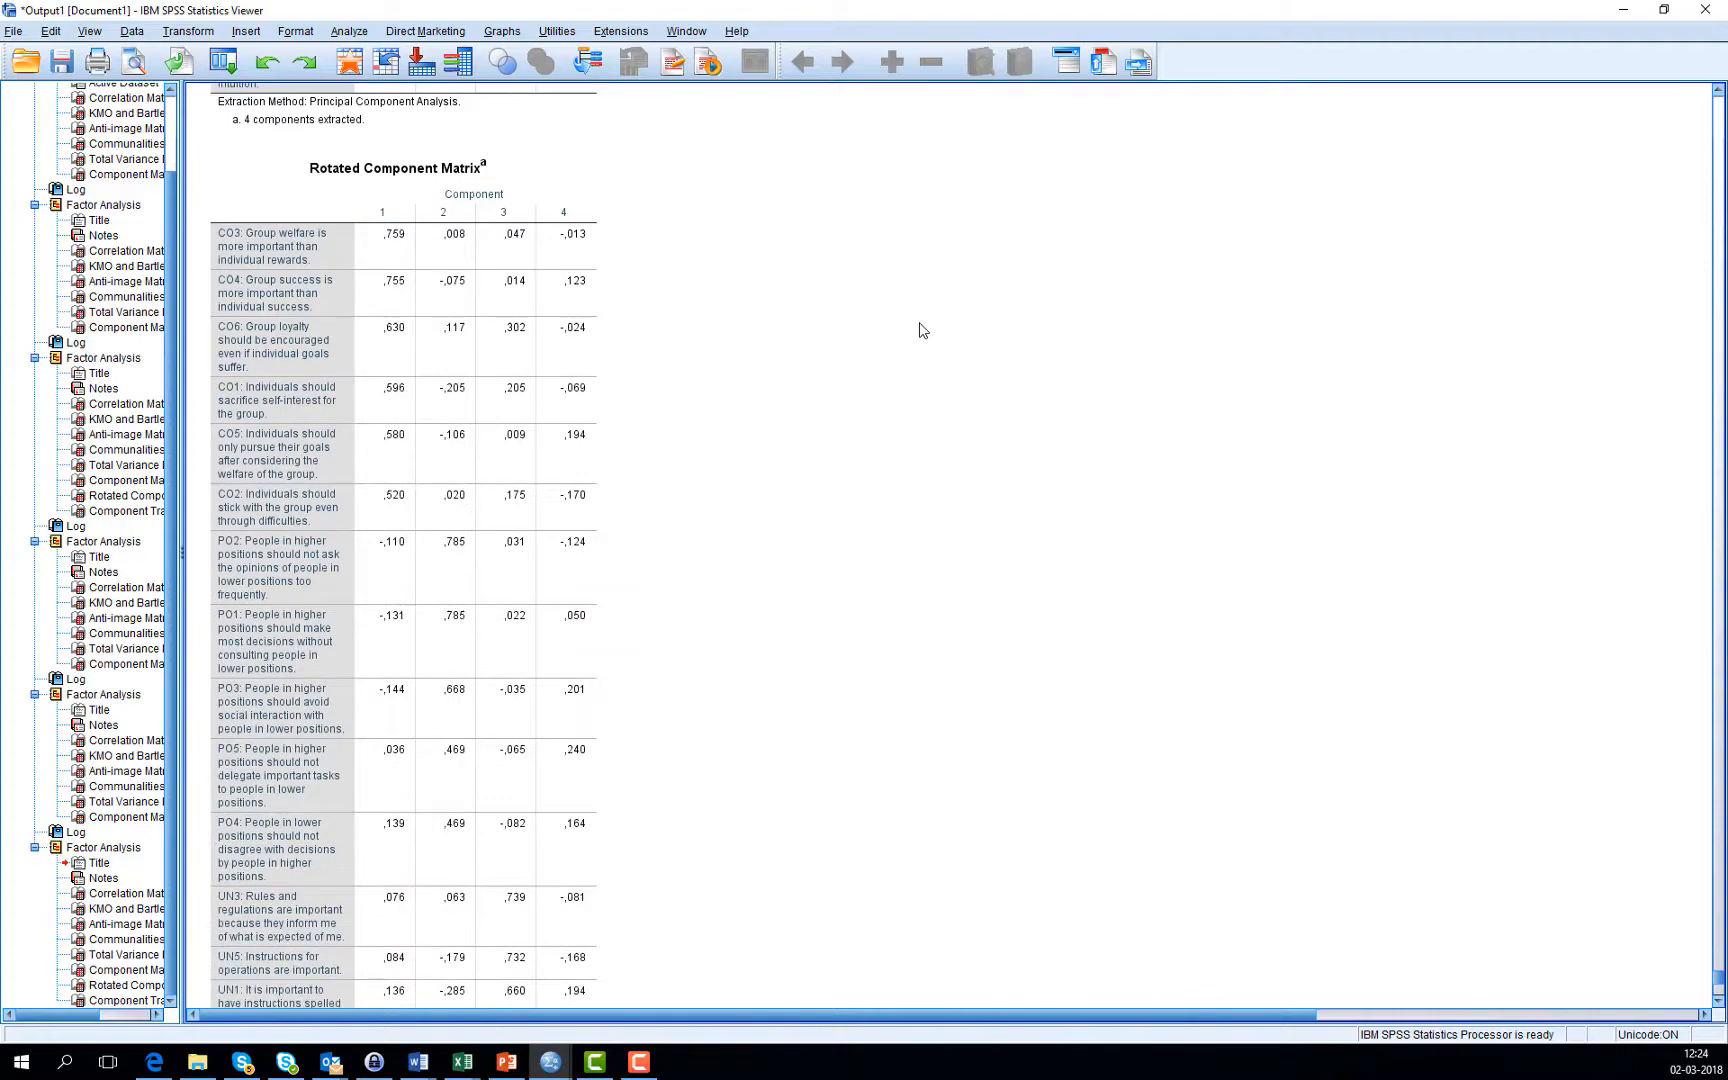
scroll(921, 330, up, 10)
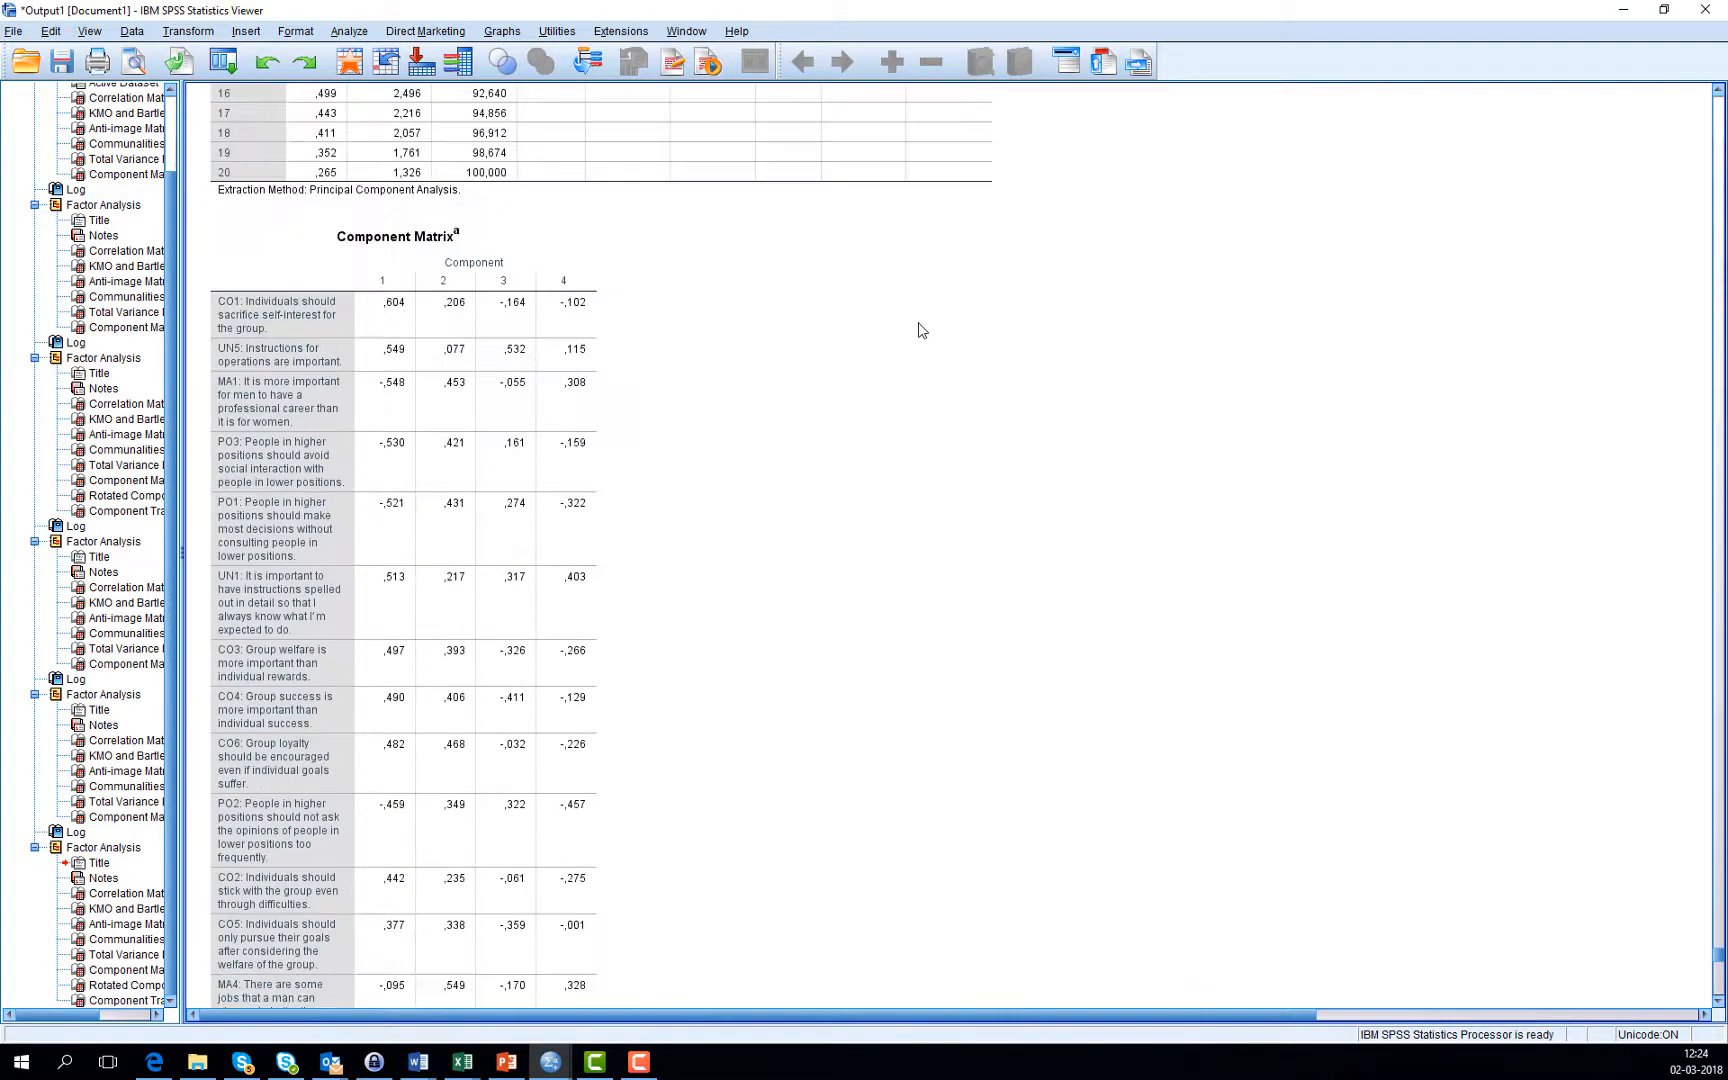
scroll(663, 417, down, 9)
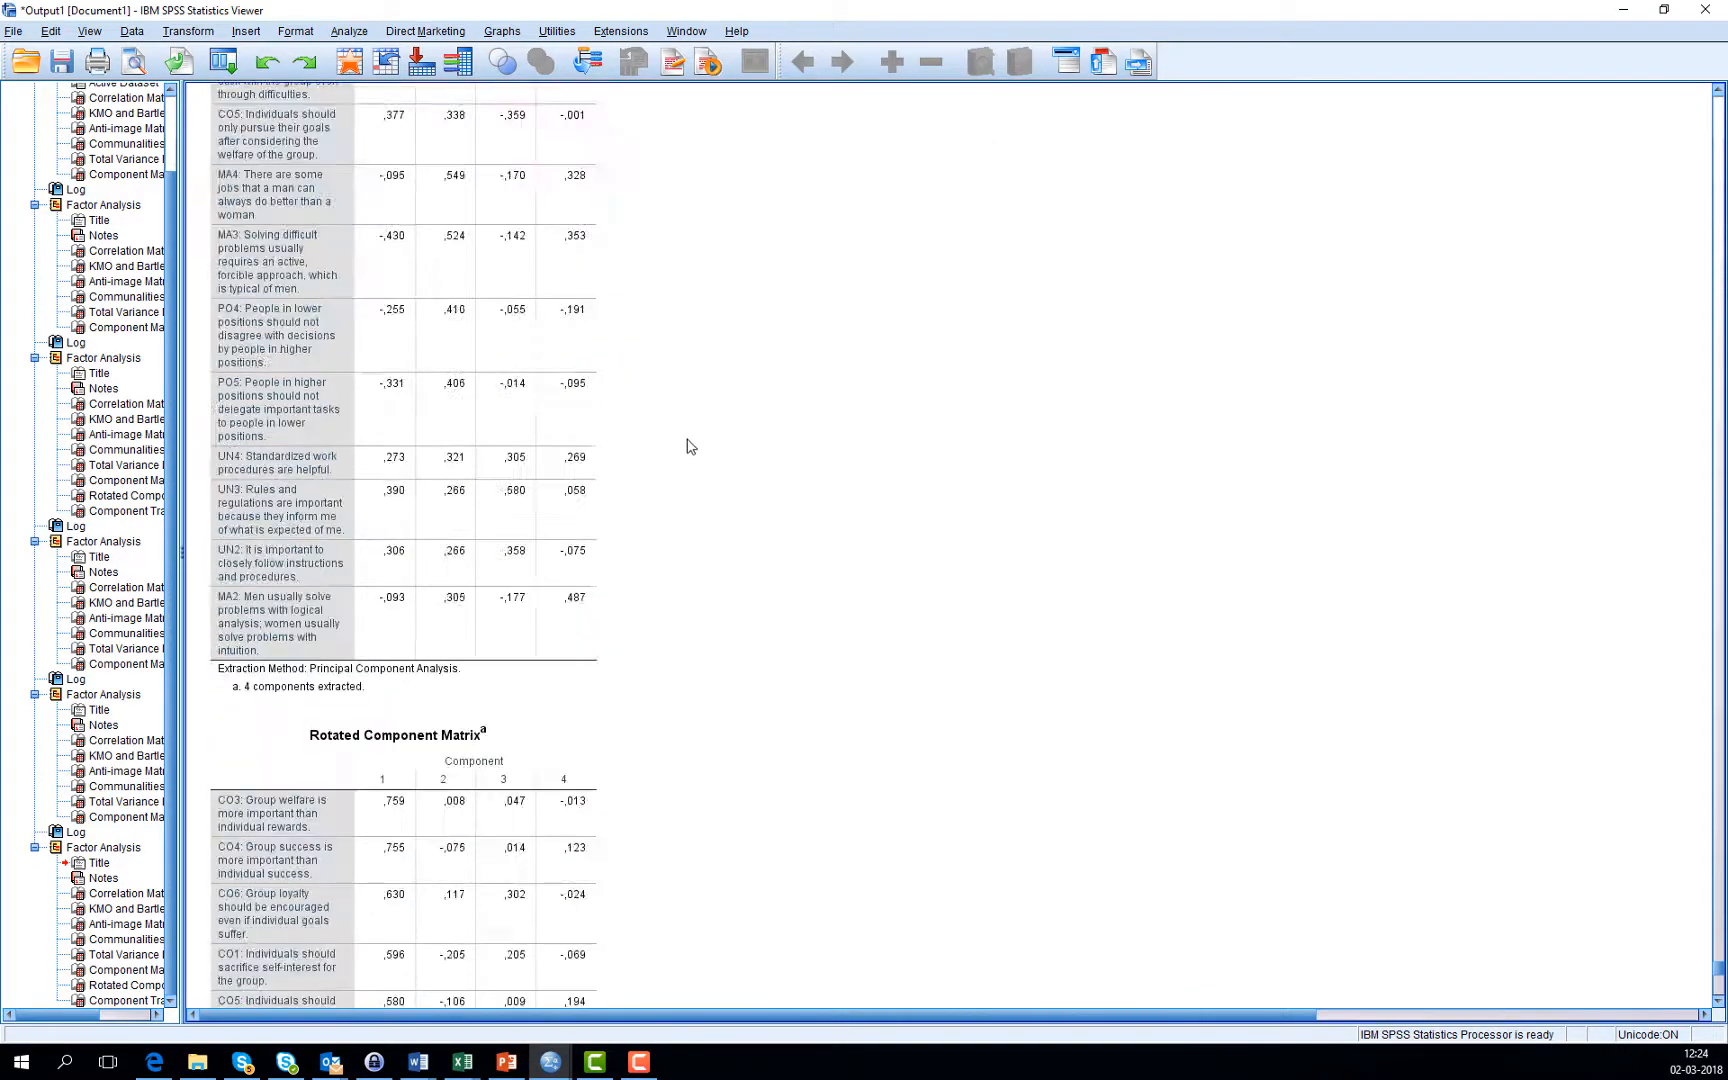
scroll(687, 447, down, 3)
click(250, 490)
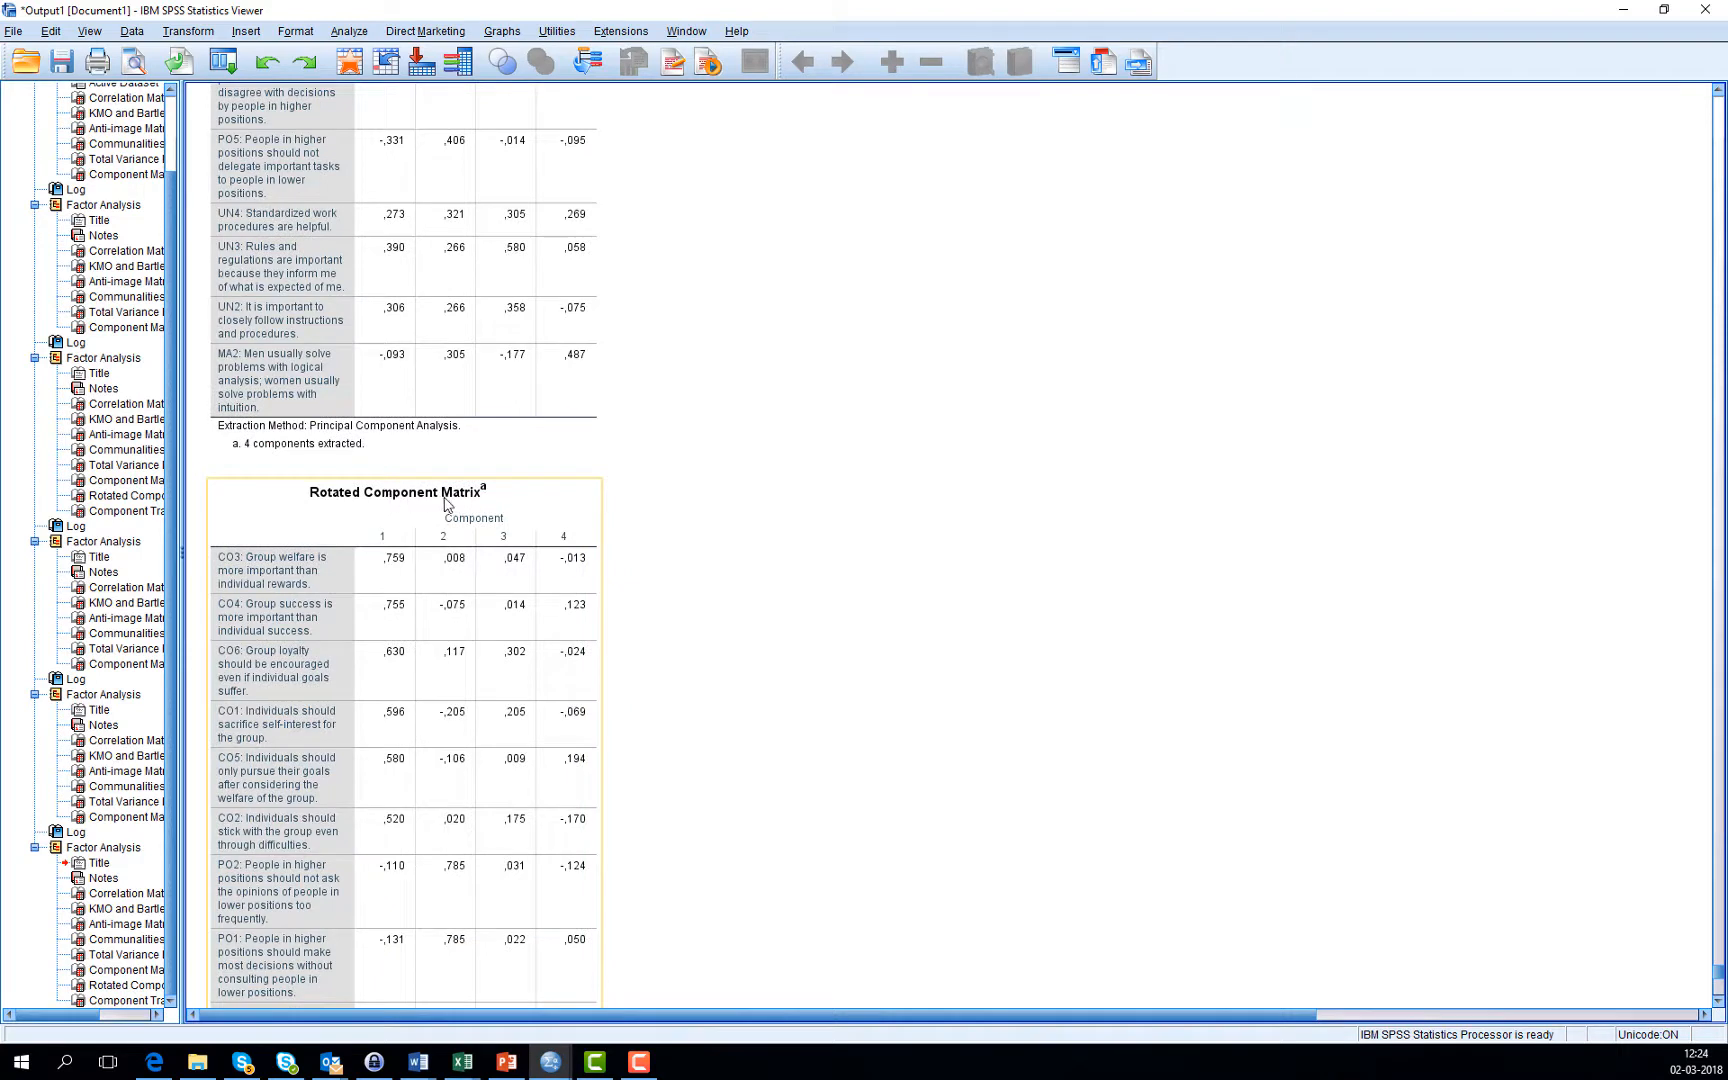
click(500, 346)
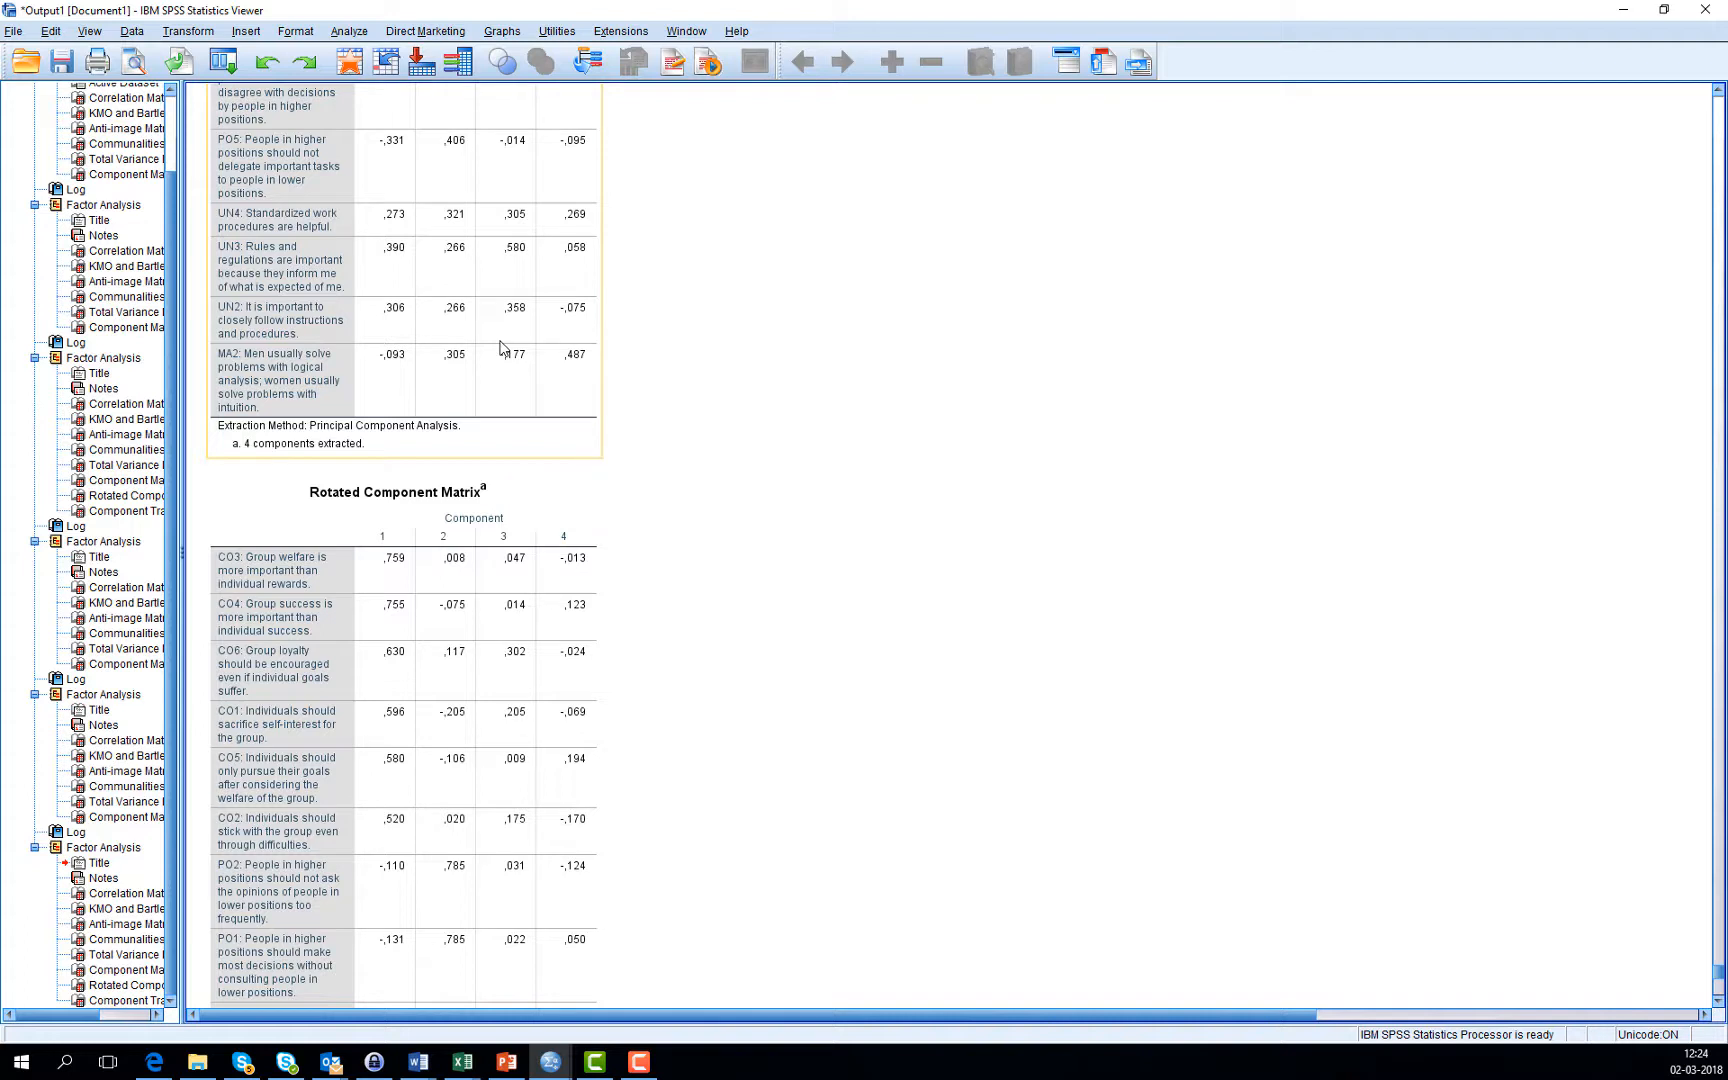
click(510, 560)
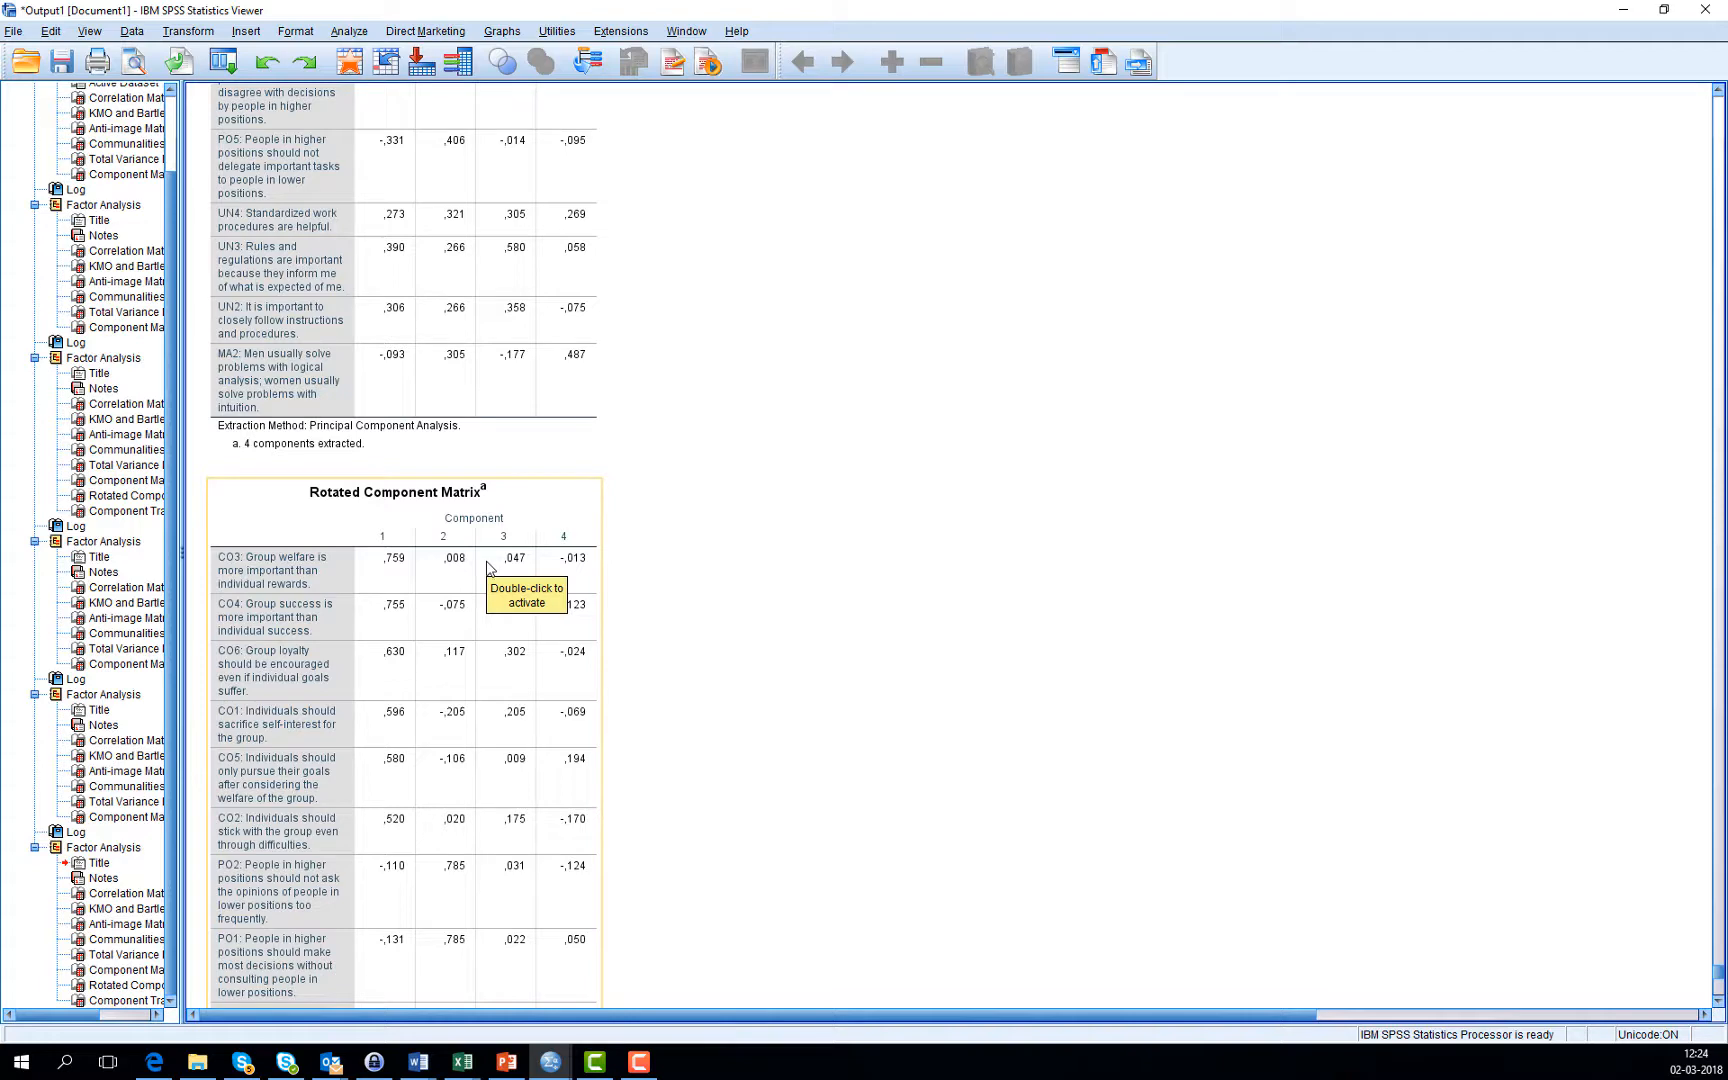
Step: Examine the Rotated Component Matrix loadings of the CO items on component 1 and the PO items on component 2
scroll(490, 568, down, 5)
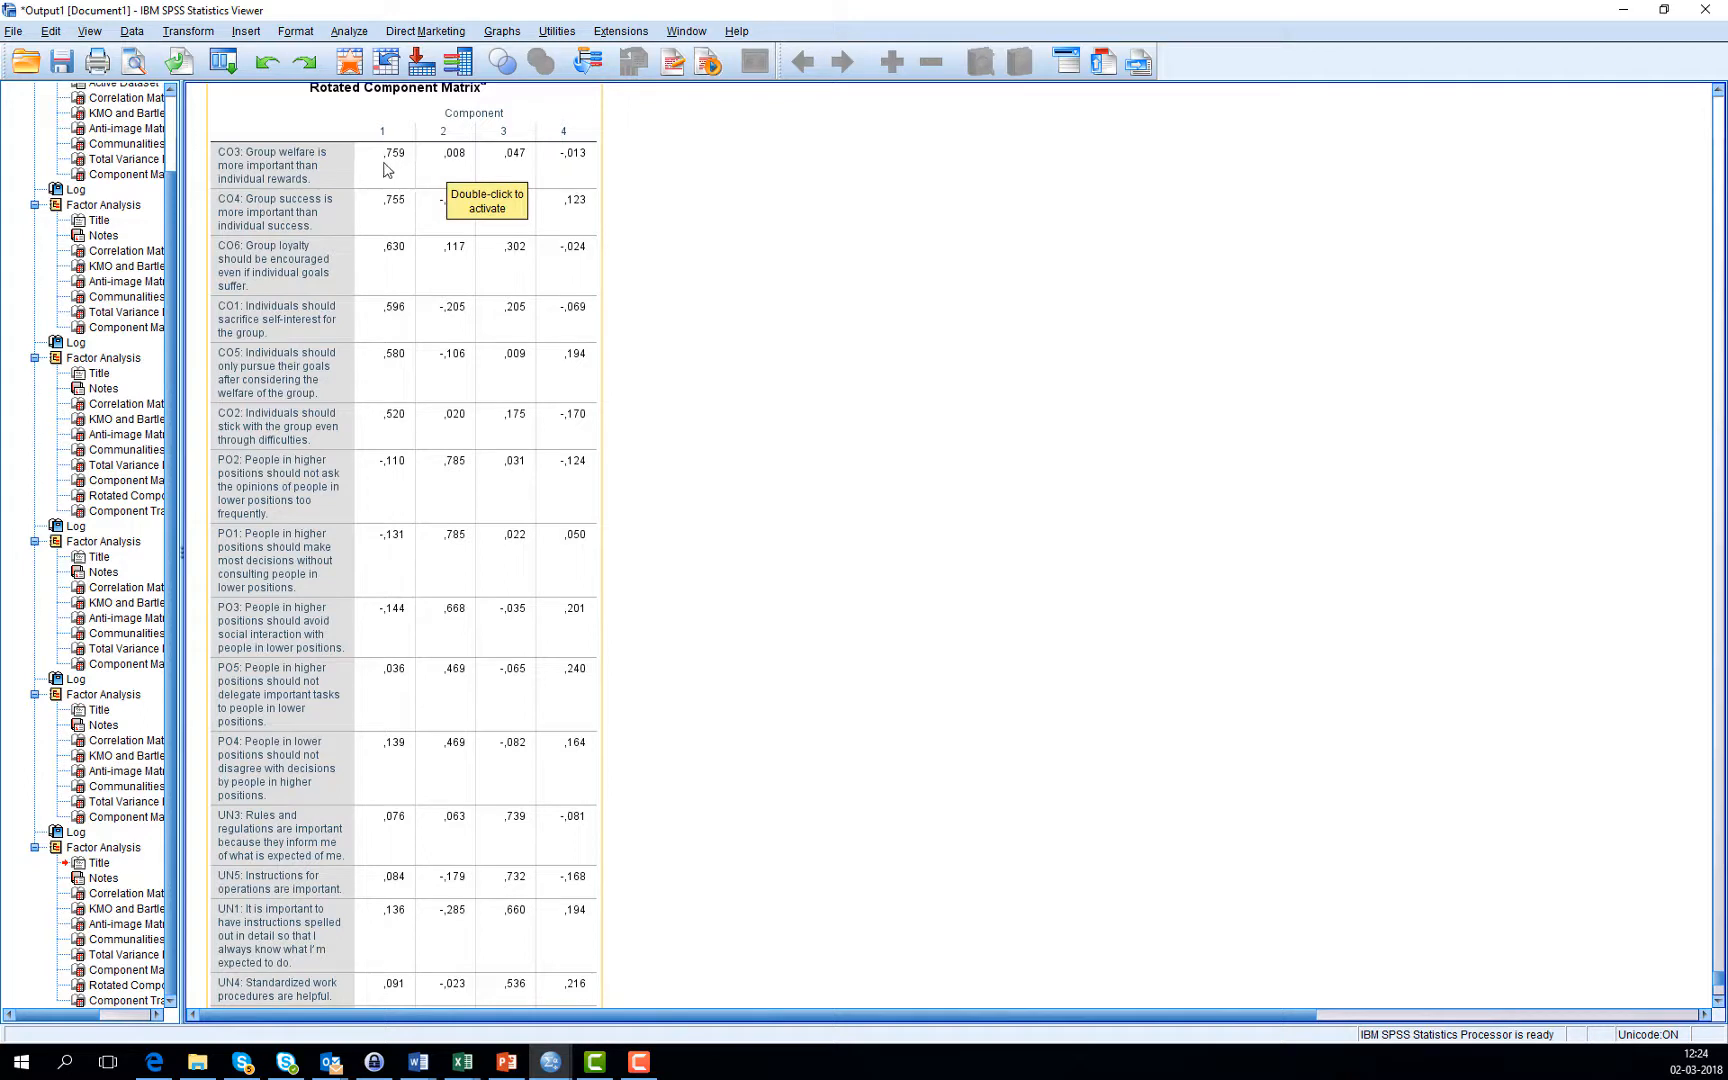
click(652, 280)
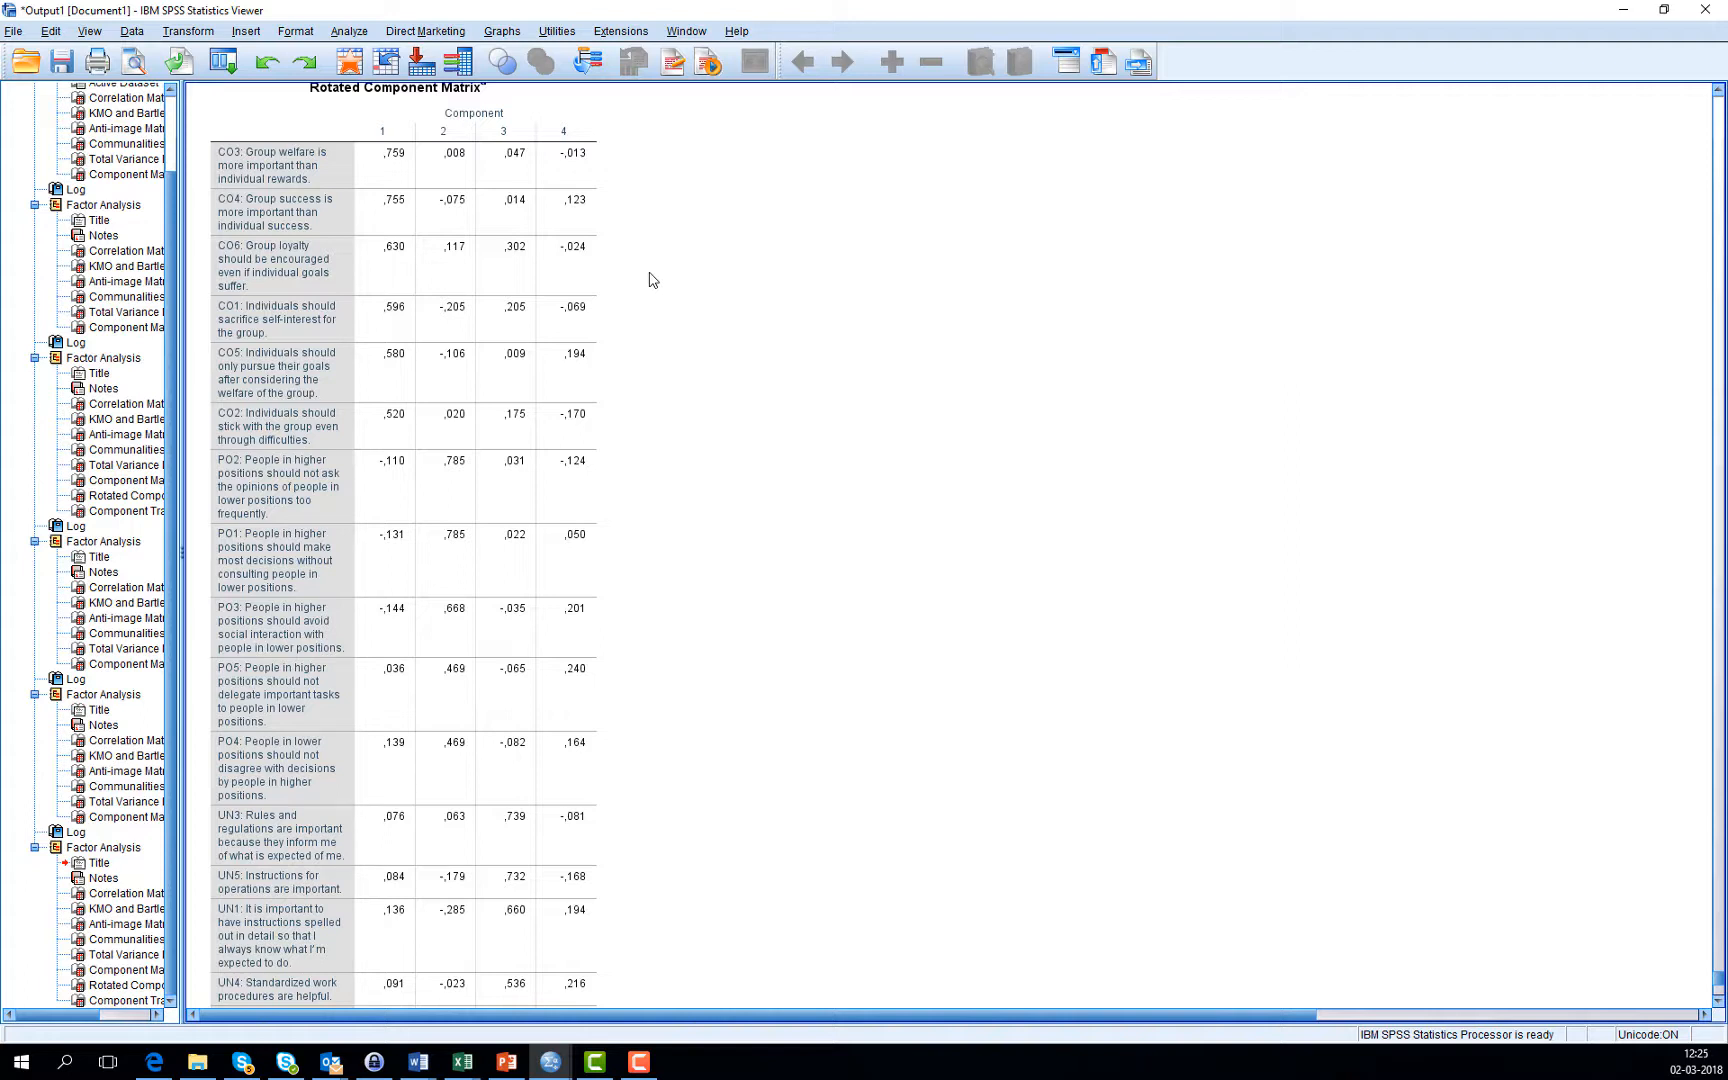
click(560, 256)
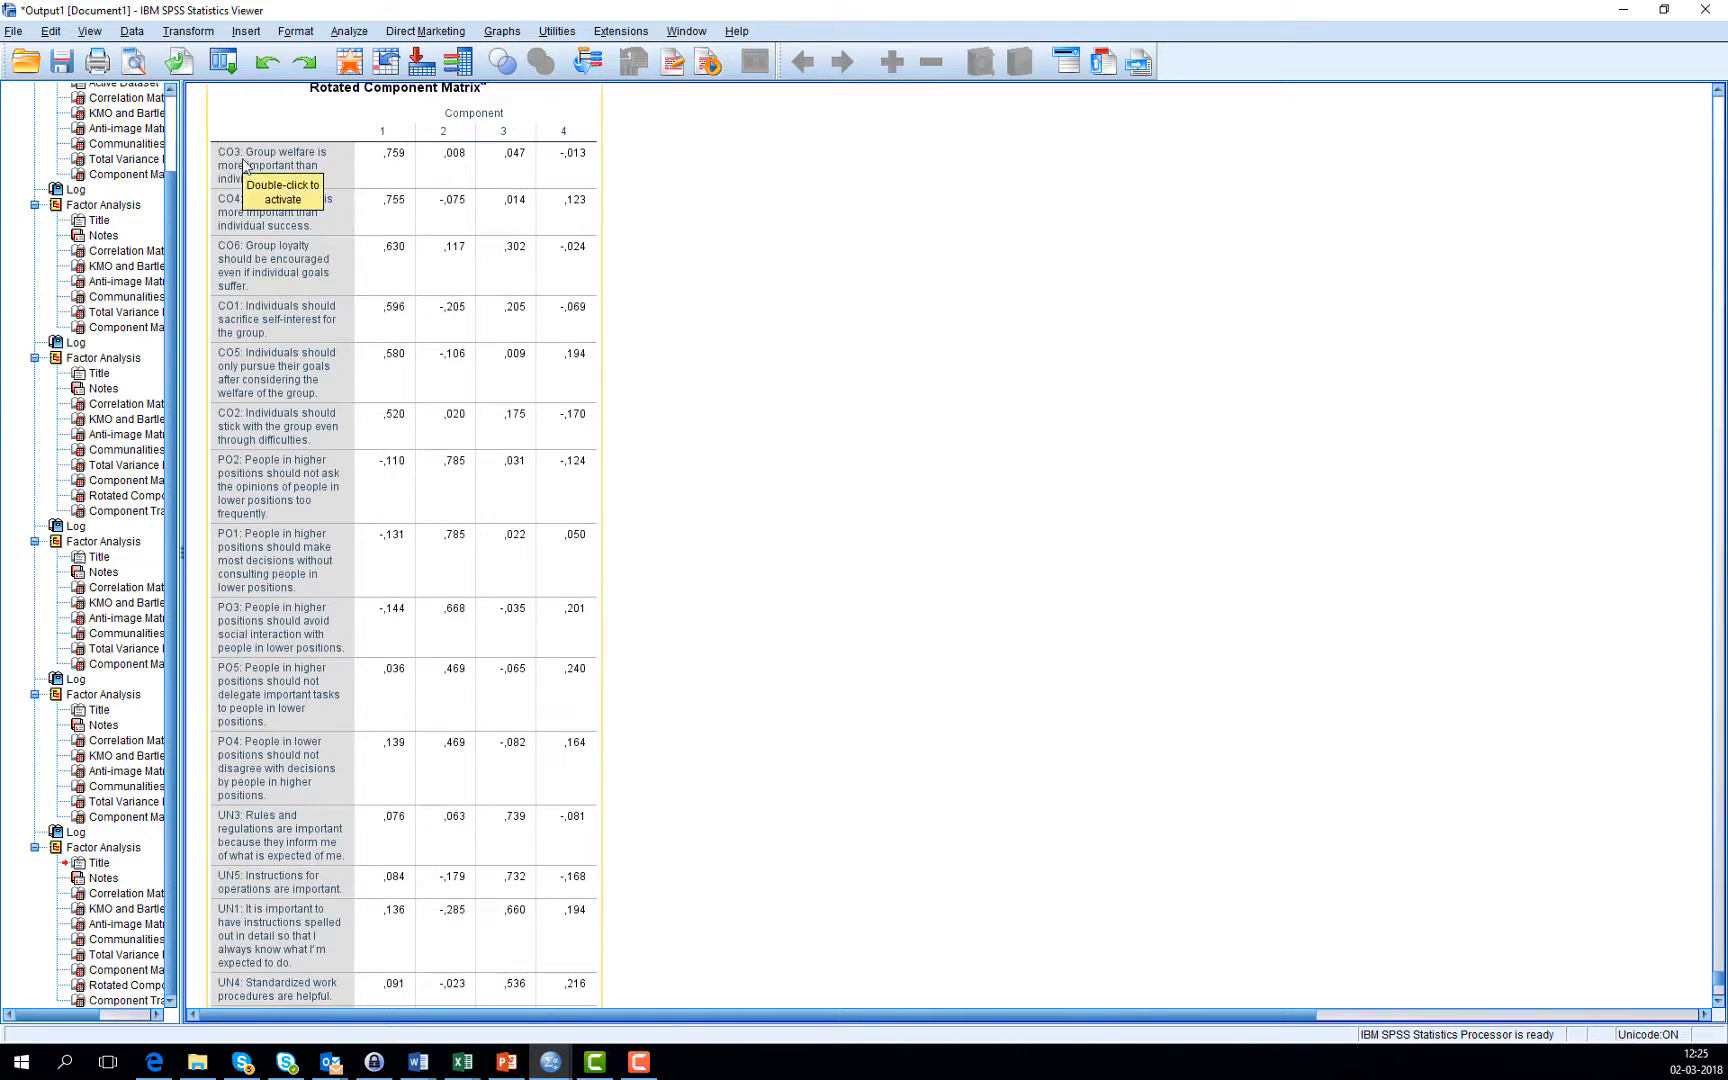
click(938, 293)
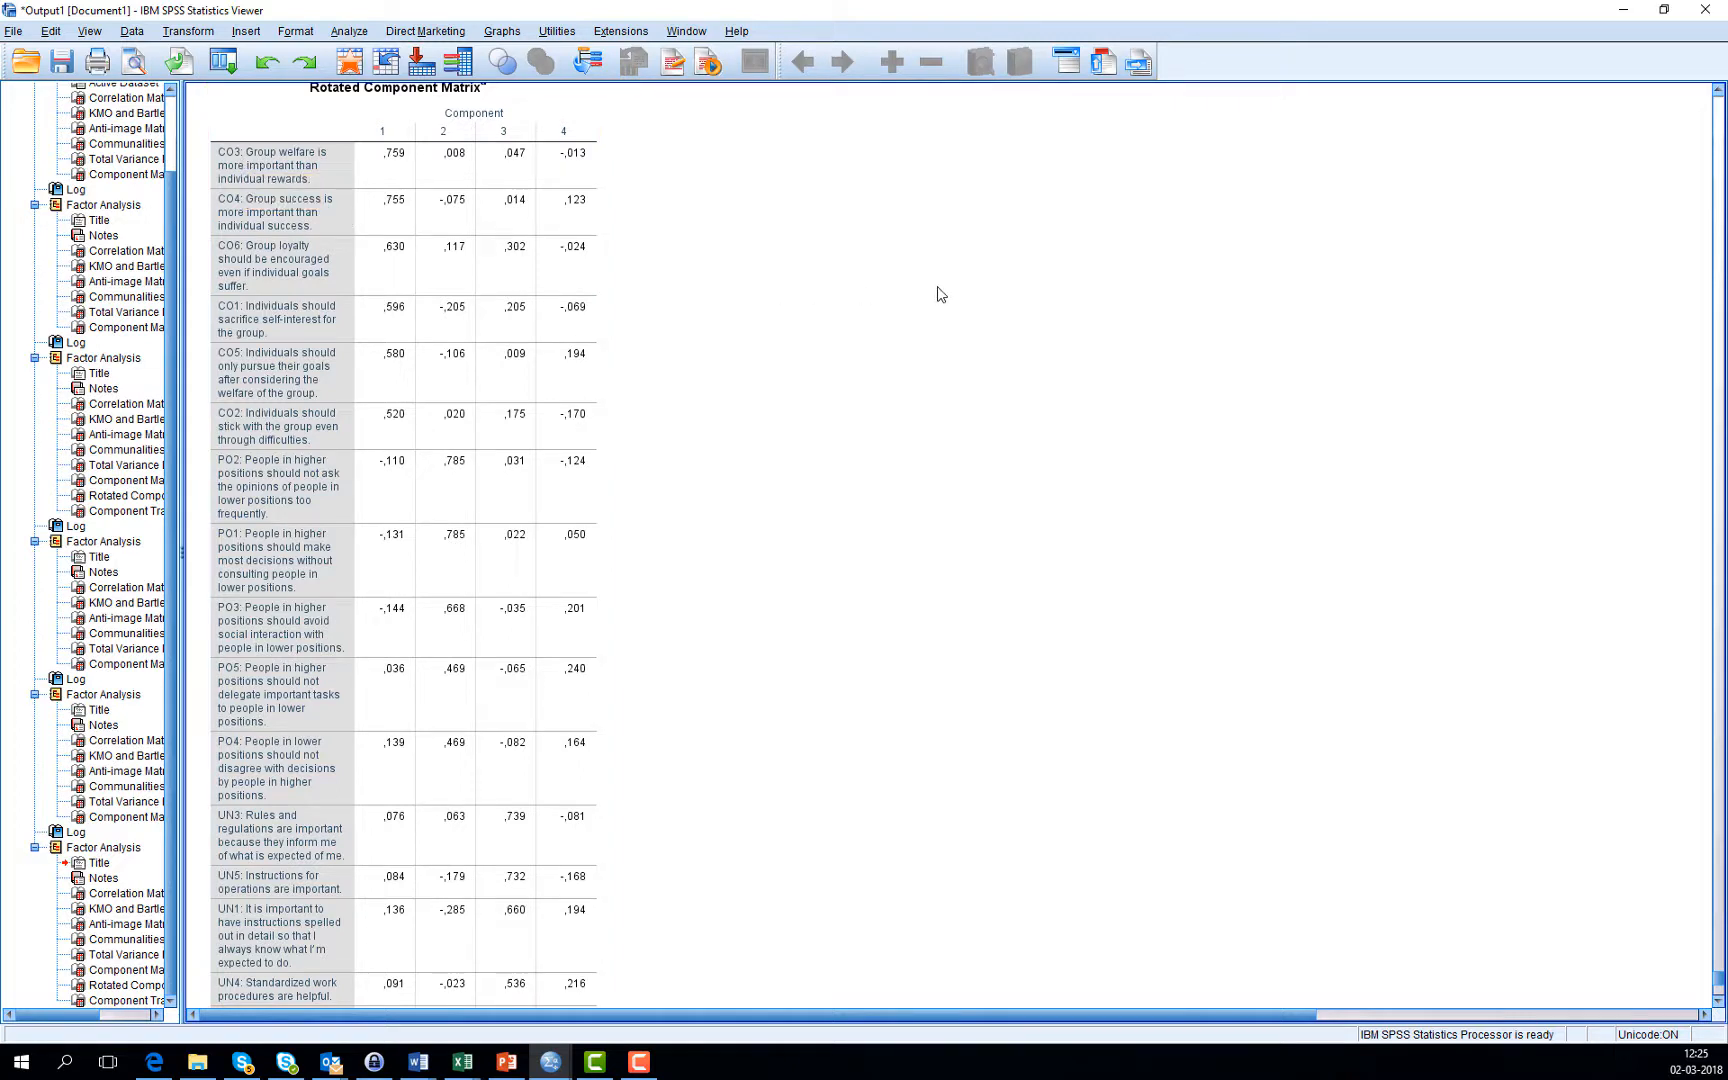
click(428, 186)
click(360, 186)
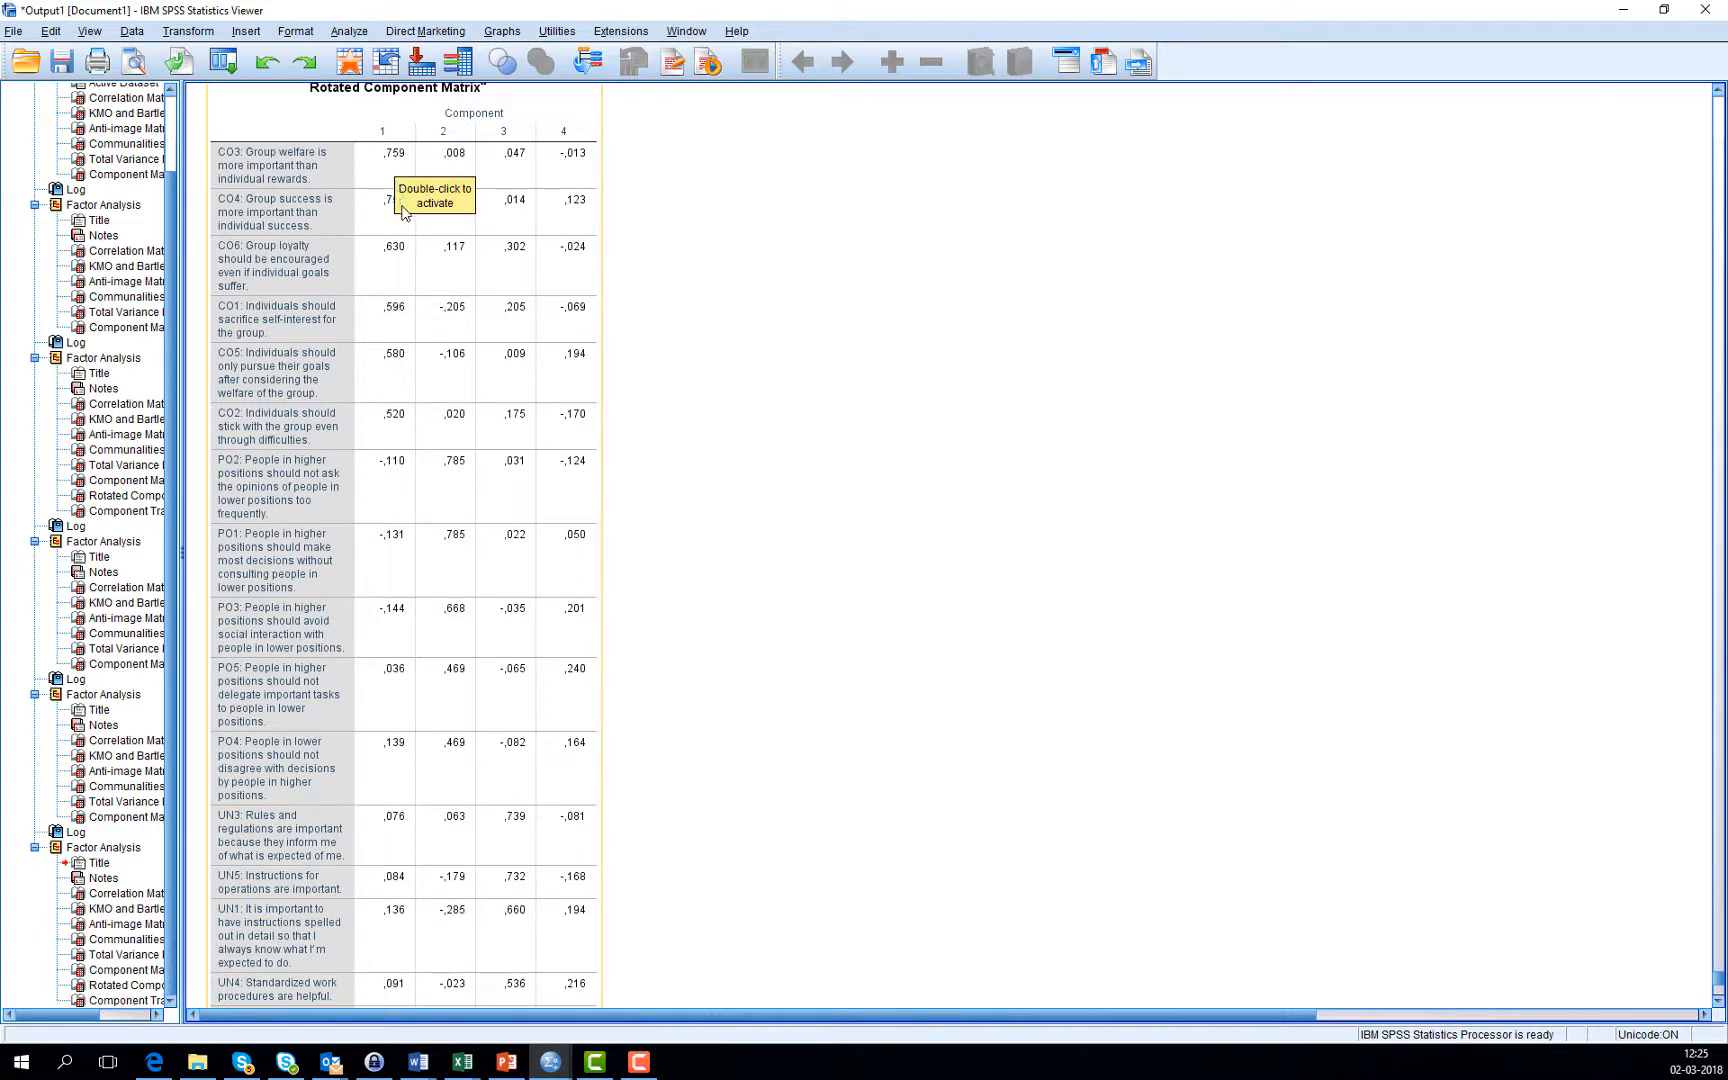
click(738, 322)
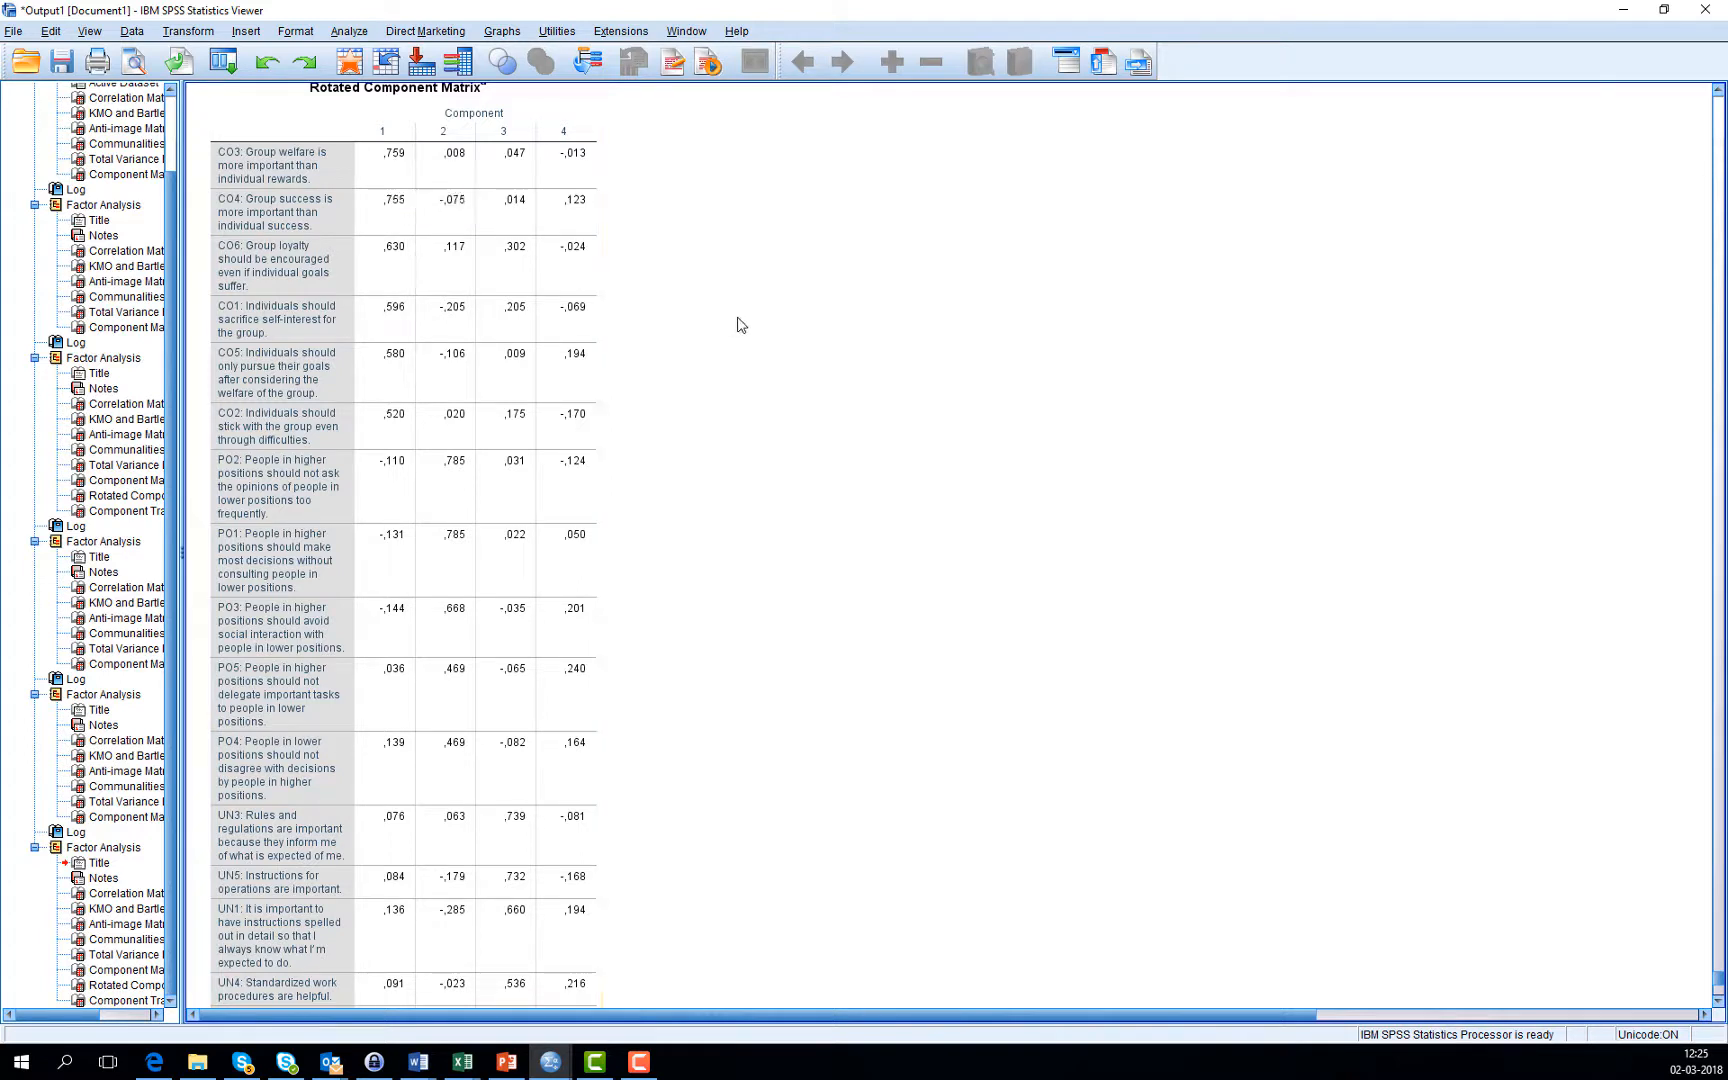
click(570, 252)
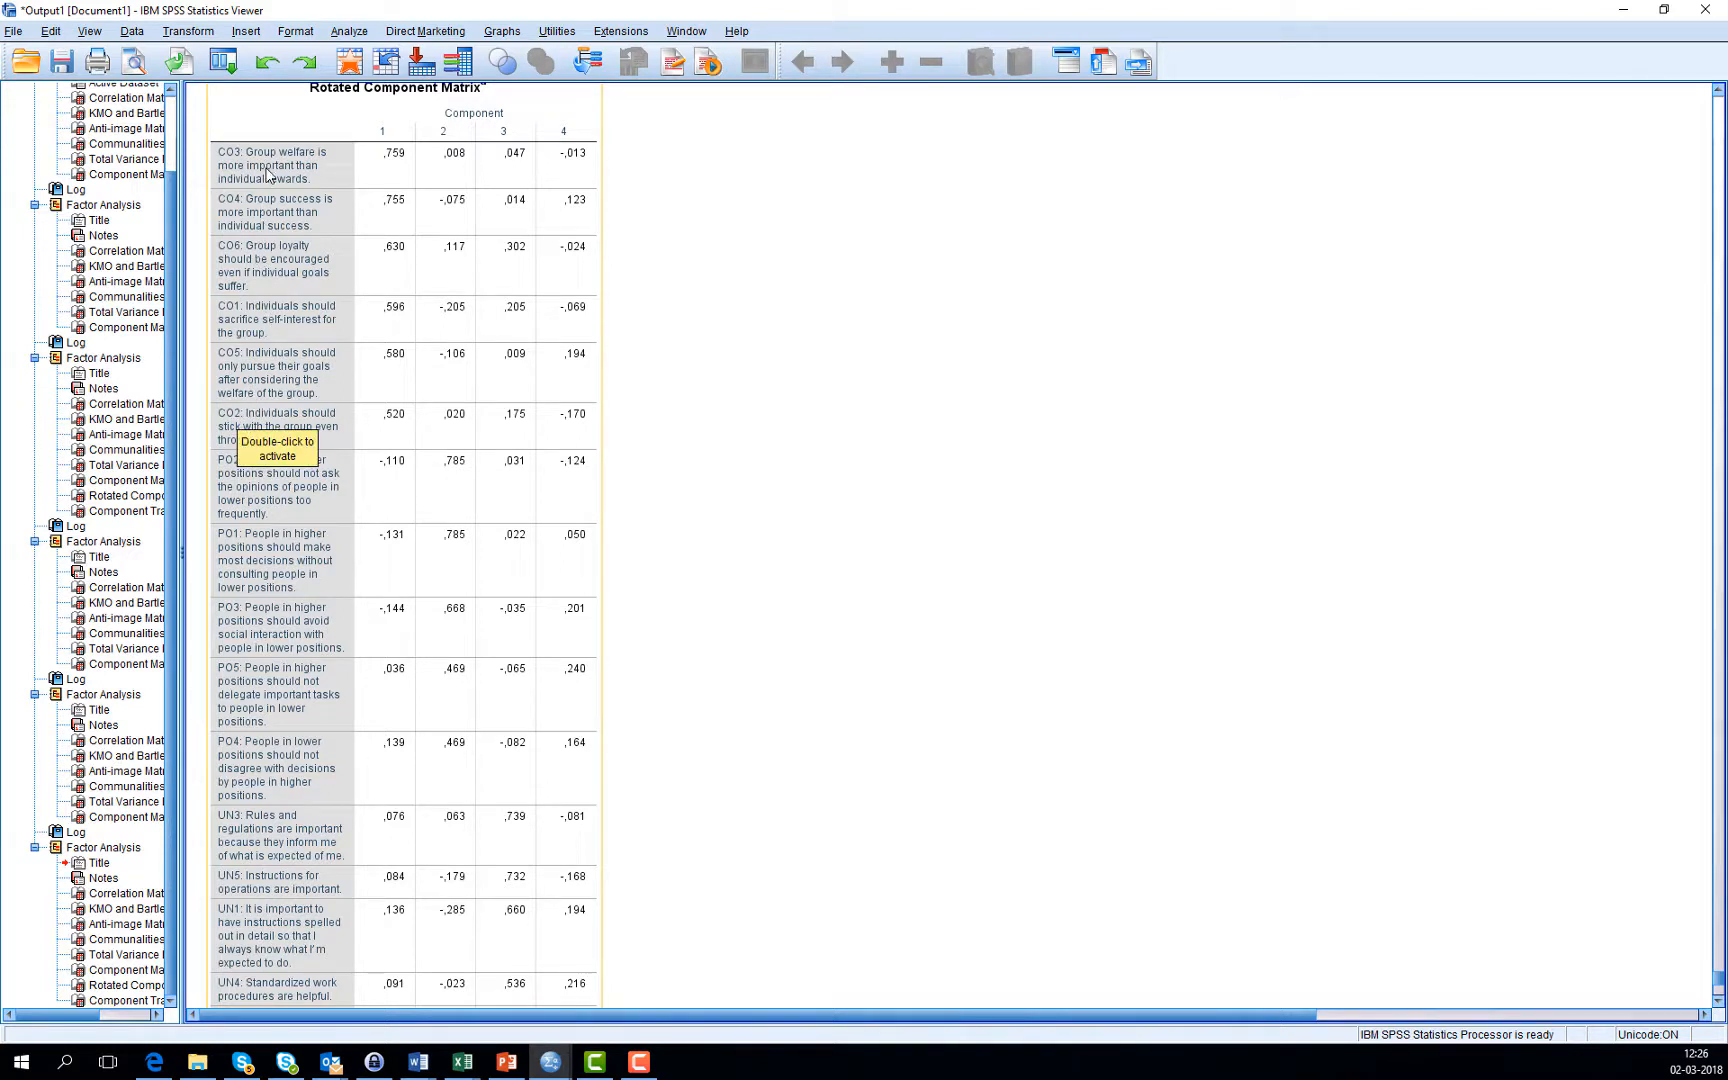
click(716, 388)
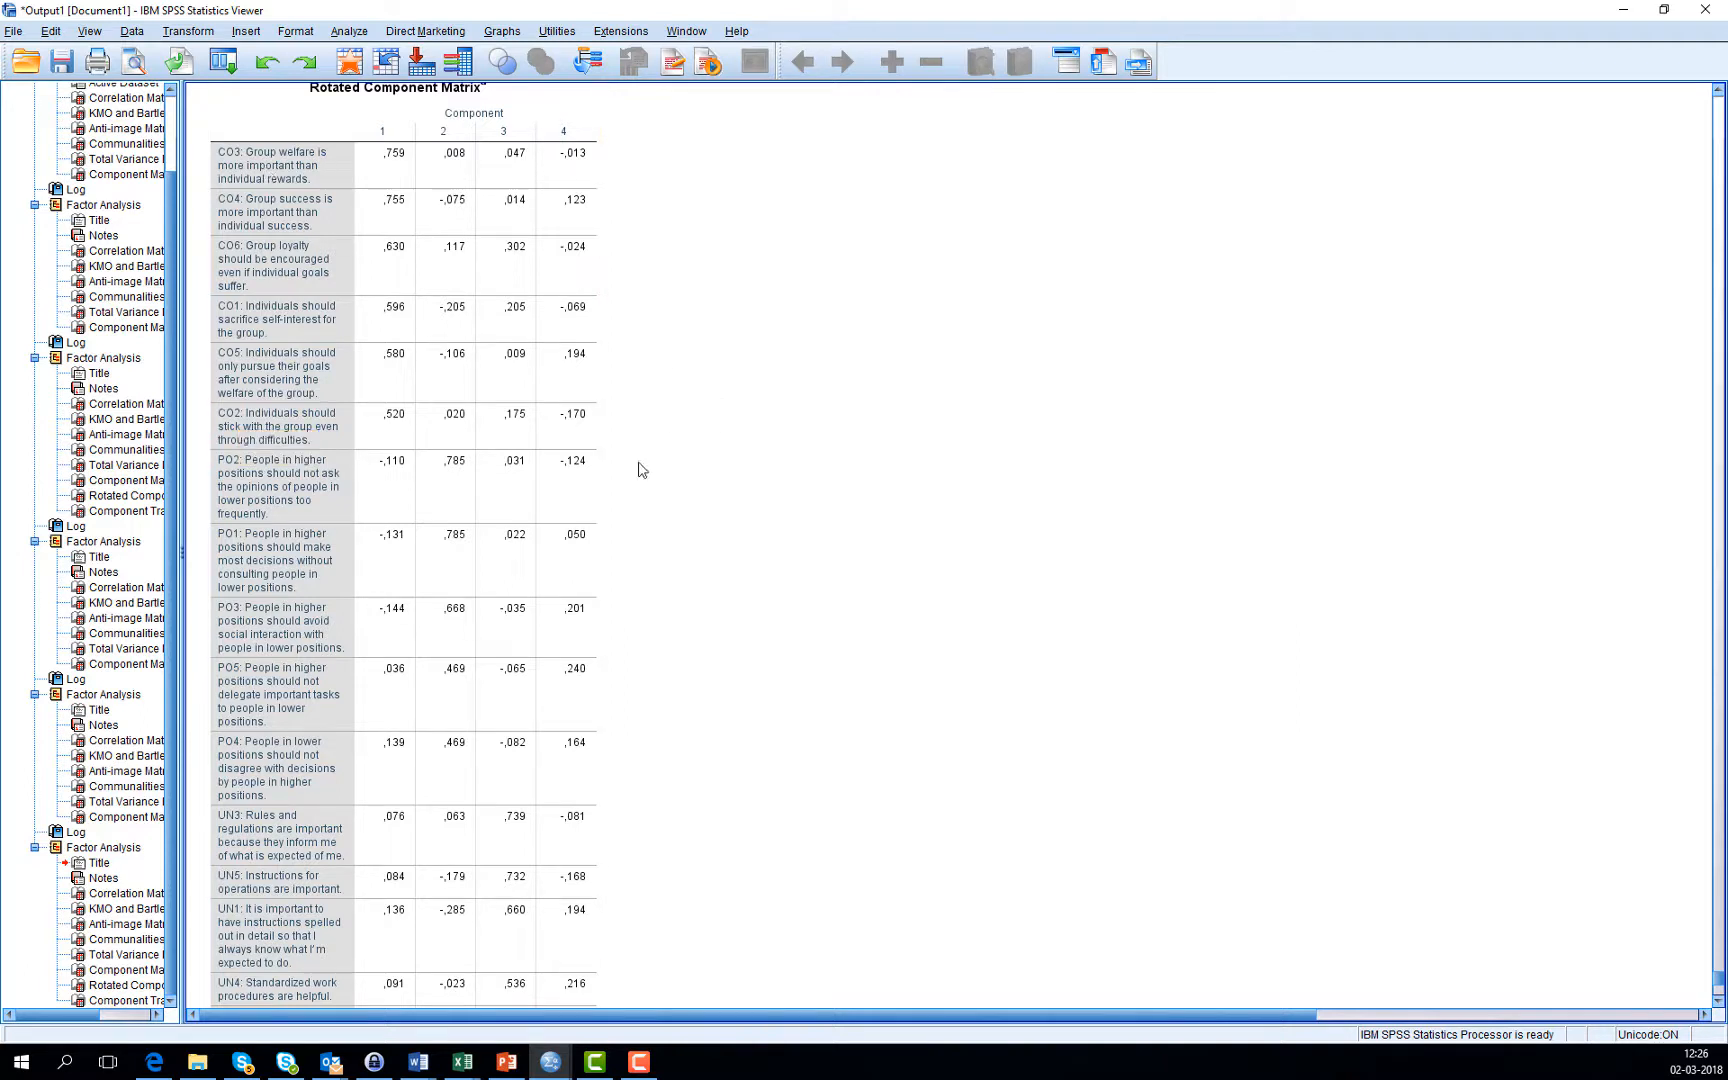
click(560, 502)
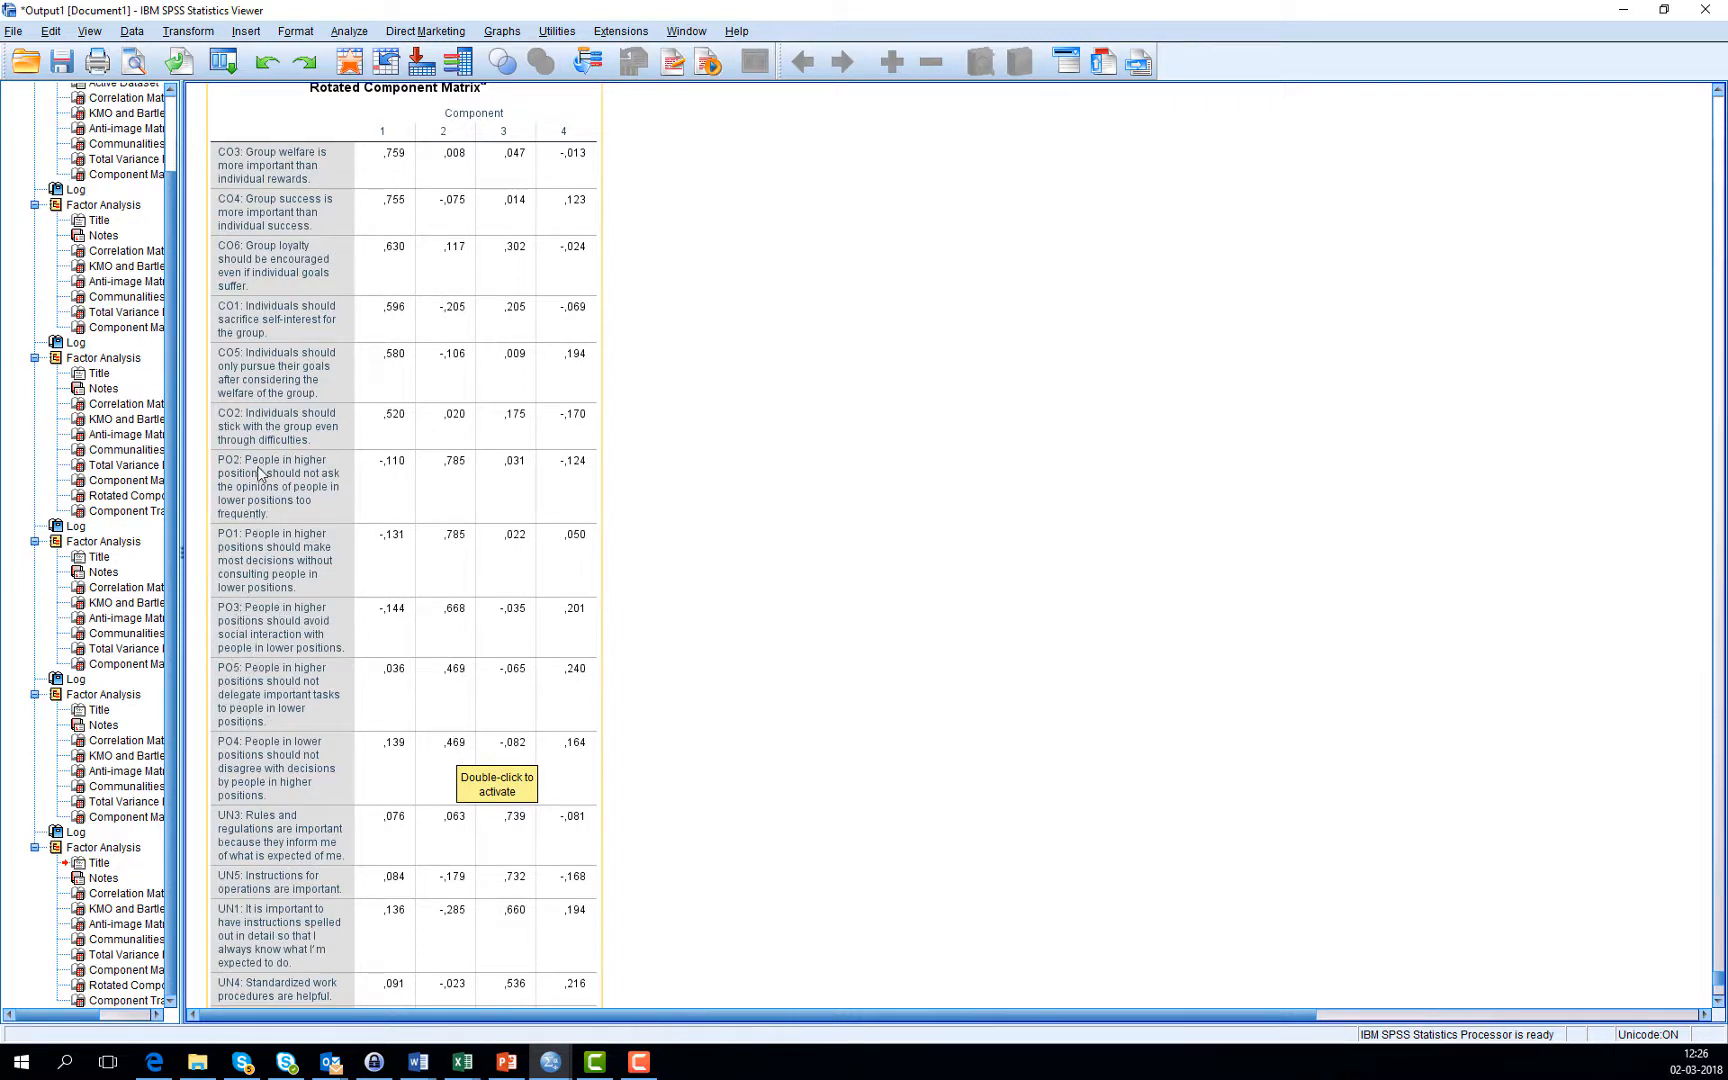
Step: Examine the rotated loadings of the UN items on component 3 and the MA items on component 4
scroll(884, 638, down, 2)
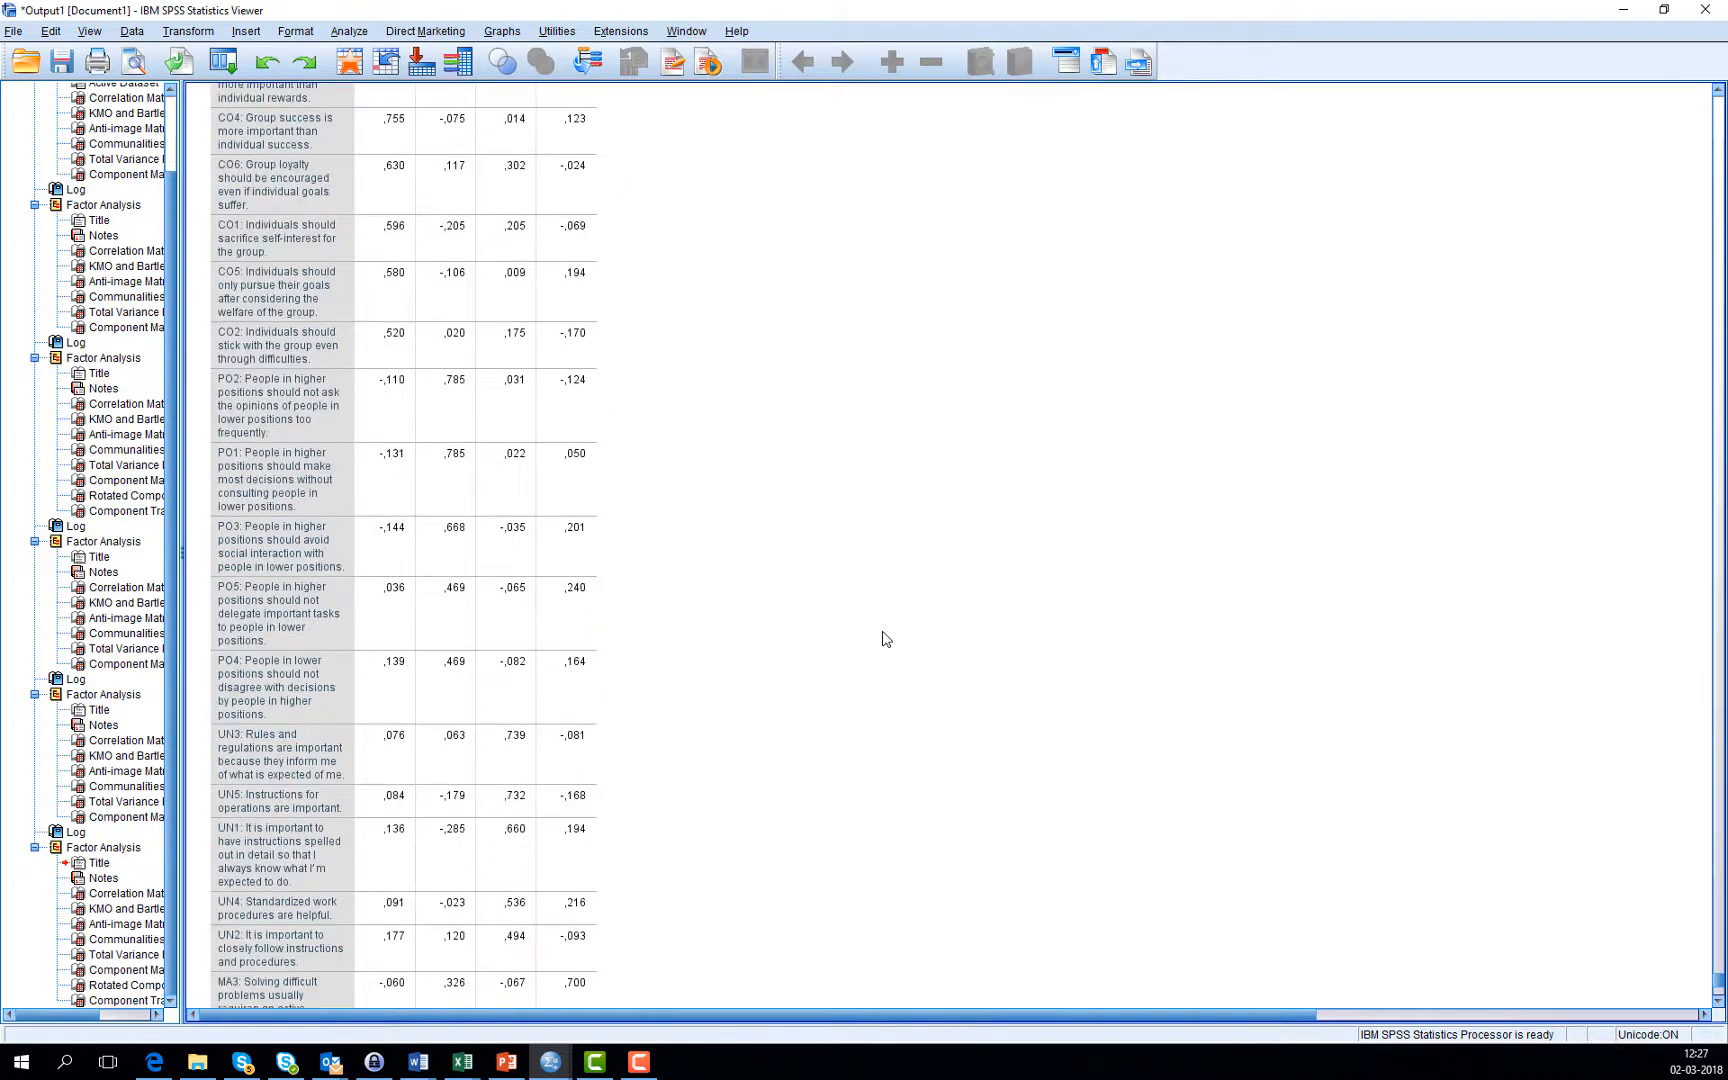
scroll(884, 638, down, 8)
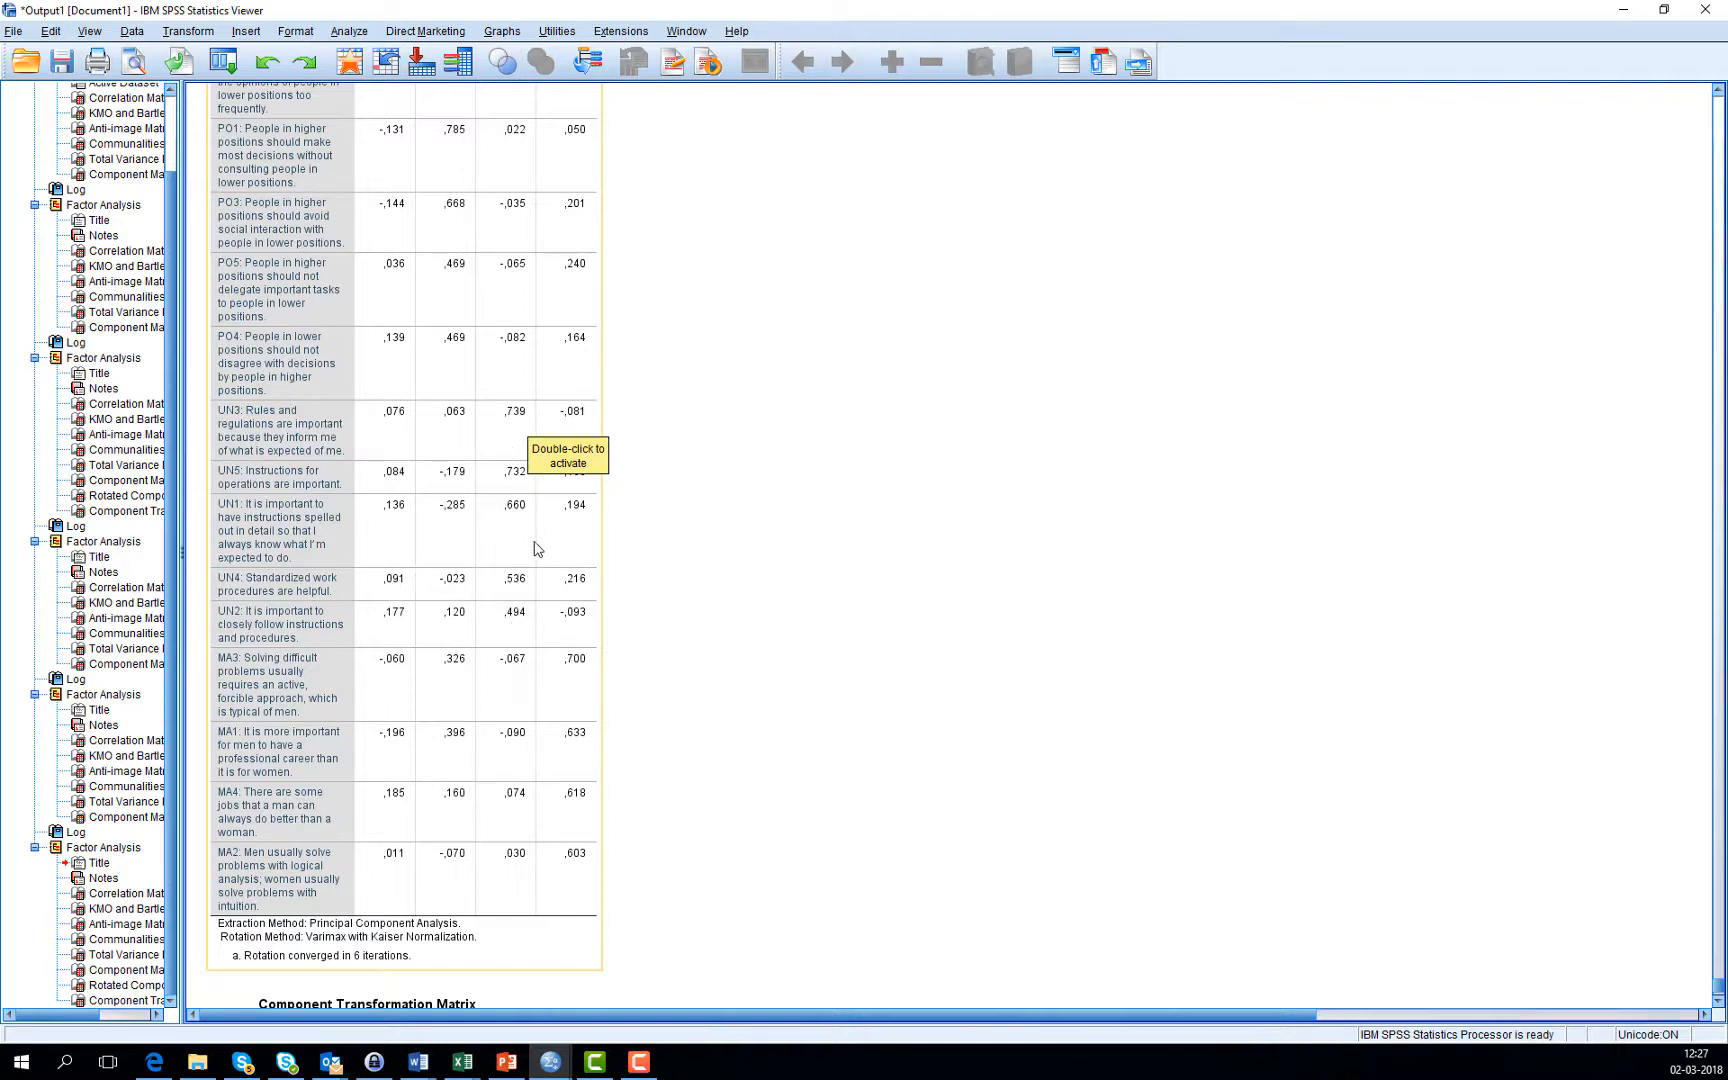
click(633, 606)
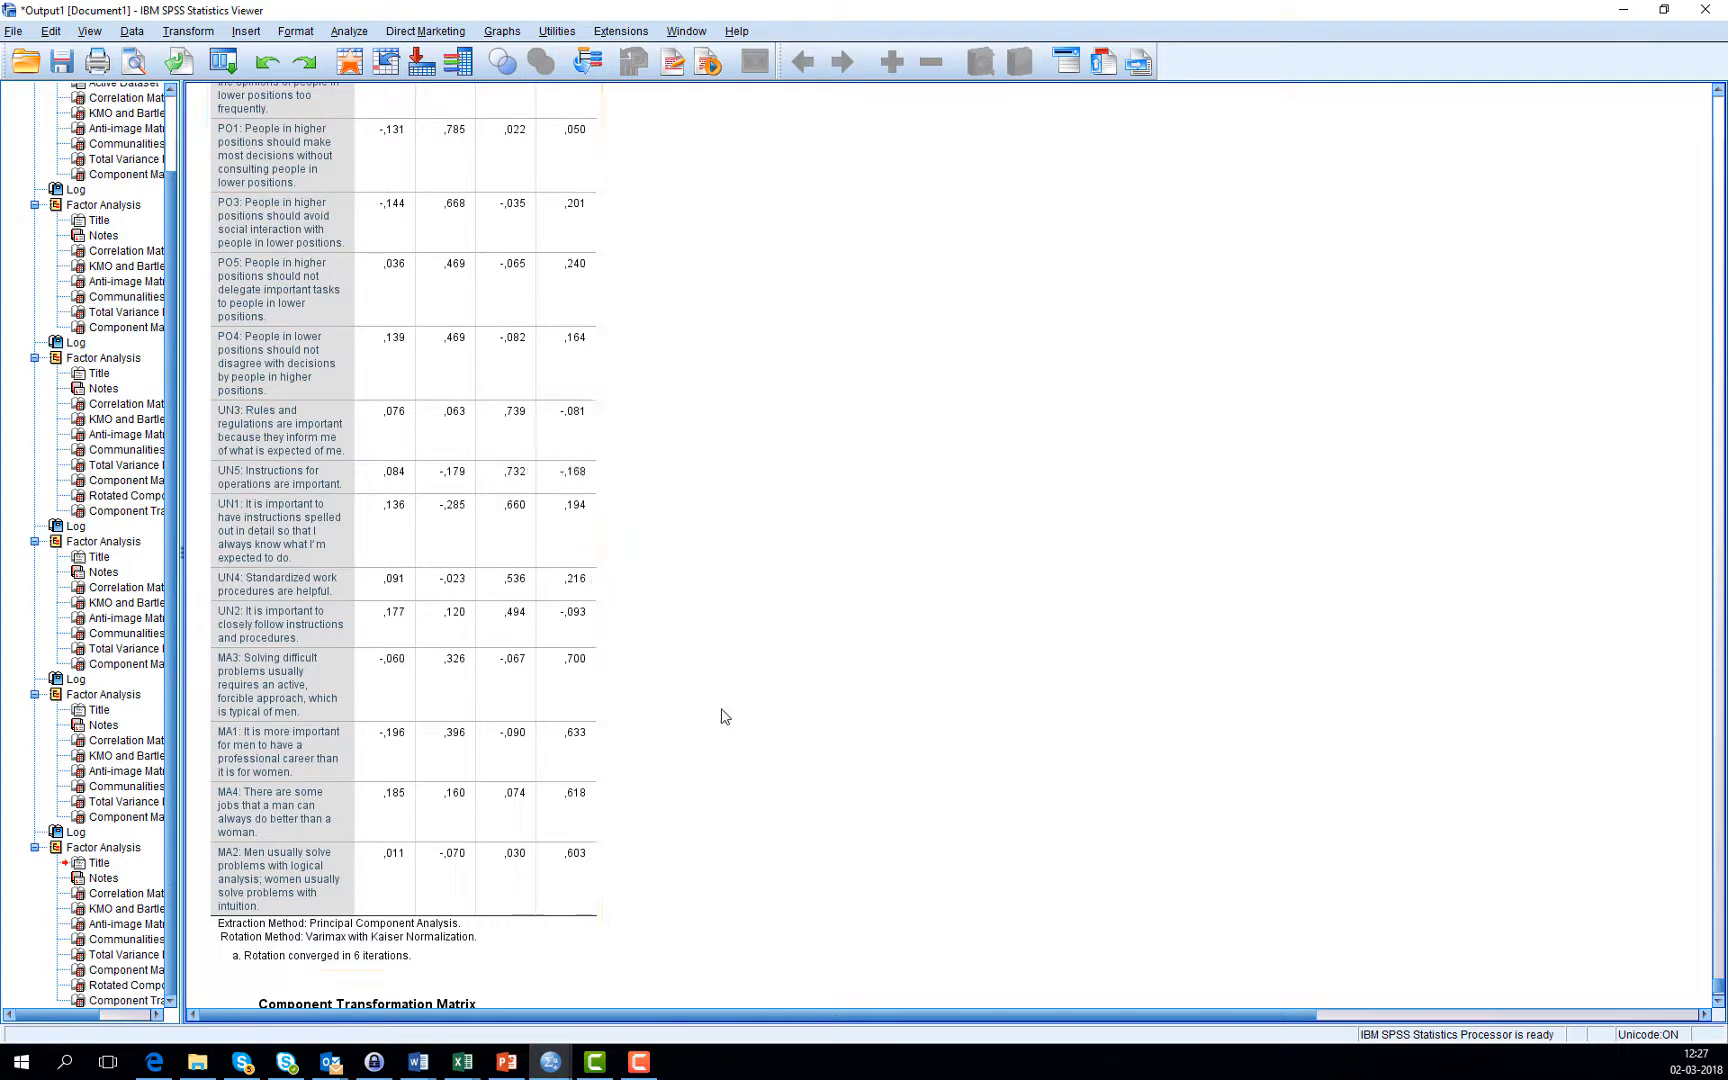
click(596, 660)
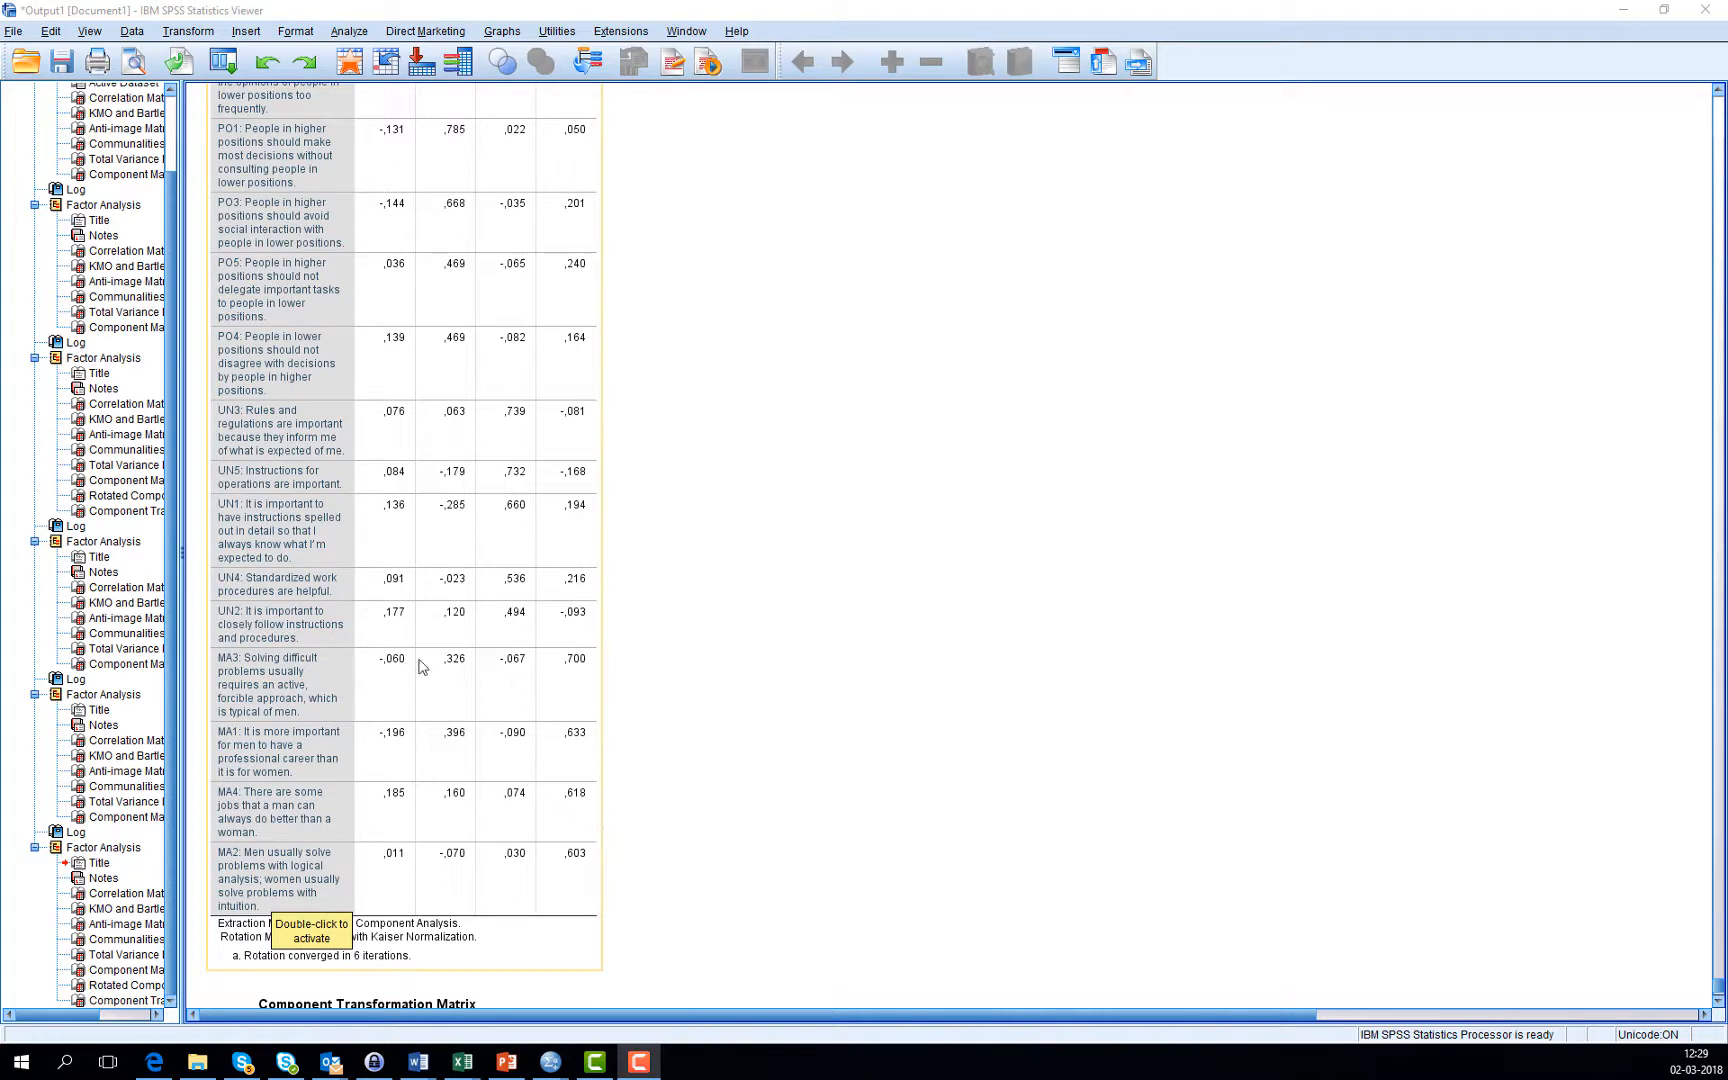
click(648, 912)
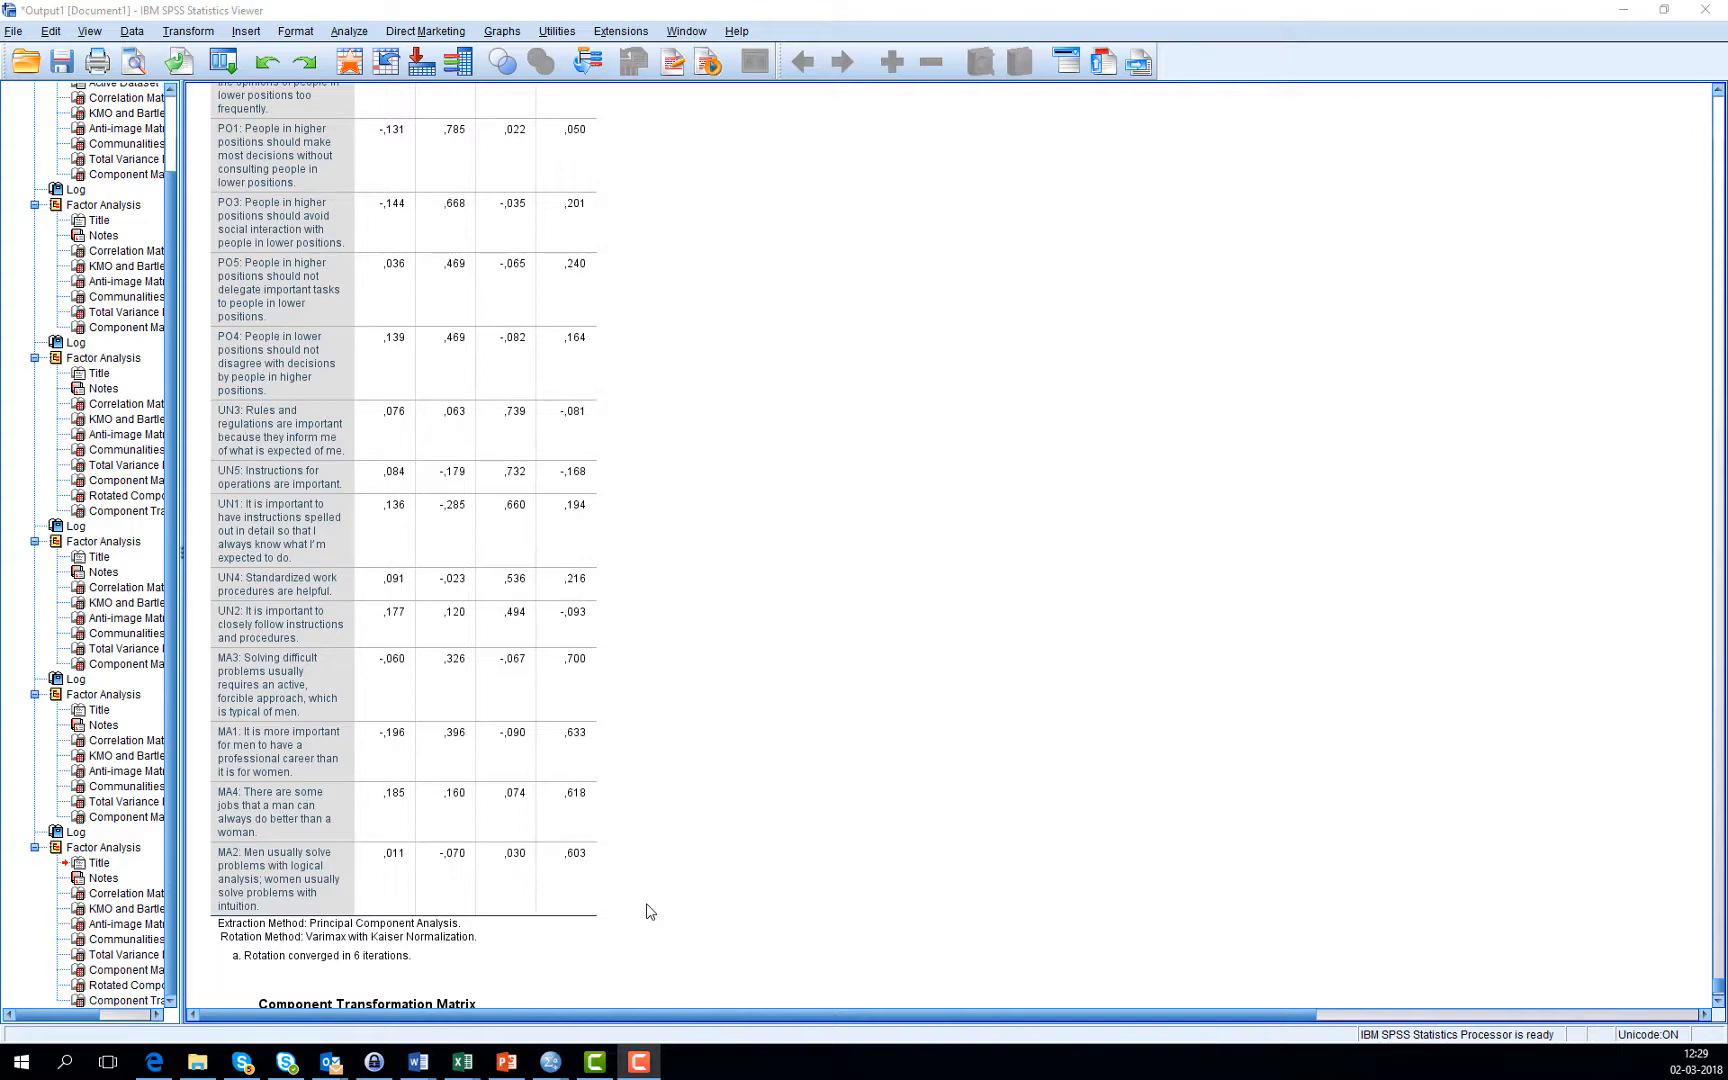
Step: Return to the unrotated Component Matrix and examine how the items load across the four components
scroll(745, 864, up, 6)
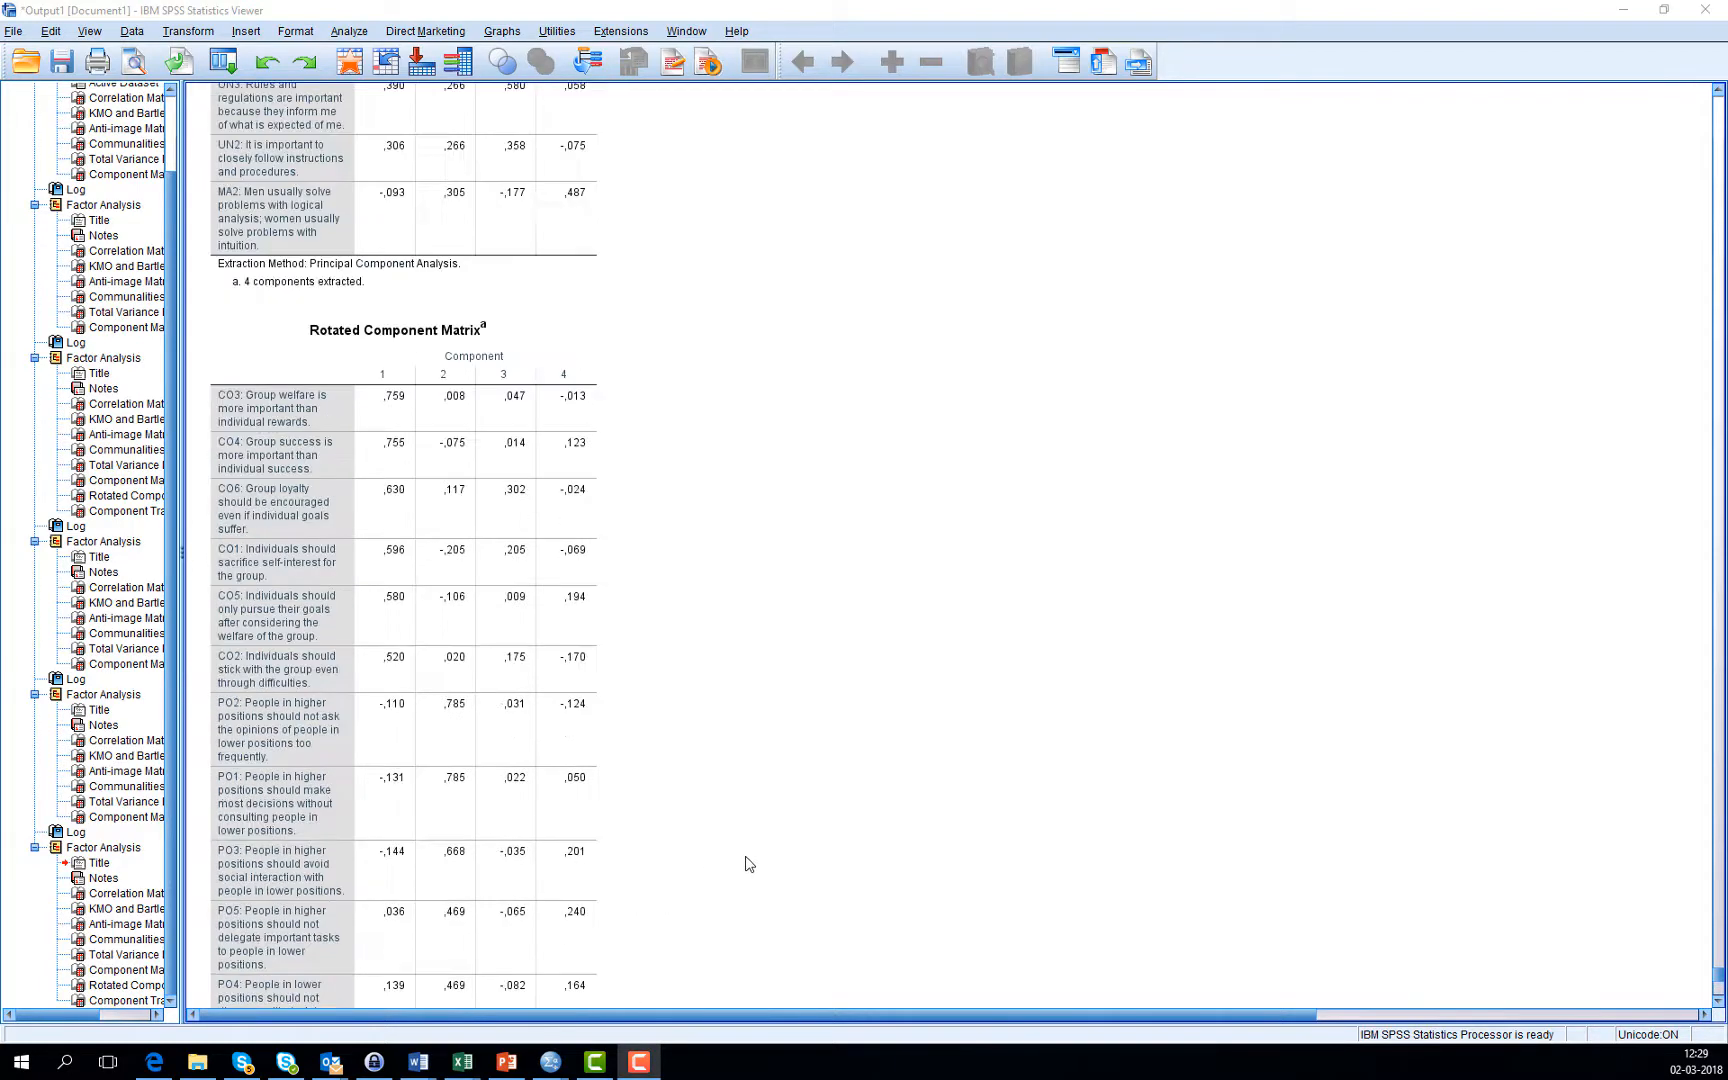
scroll(745, 864, up, 5)
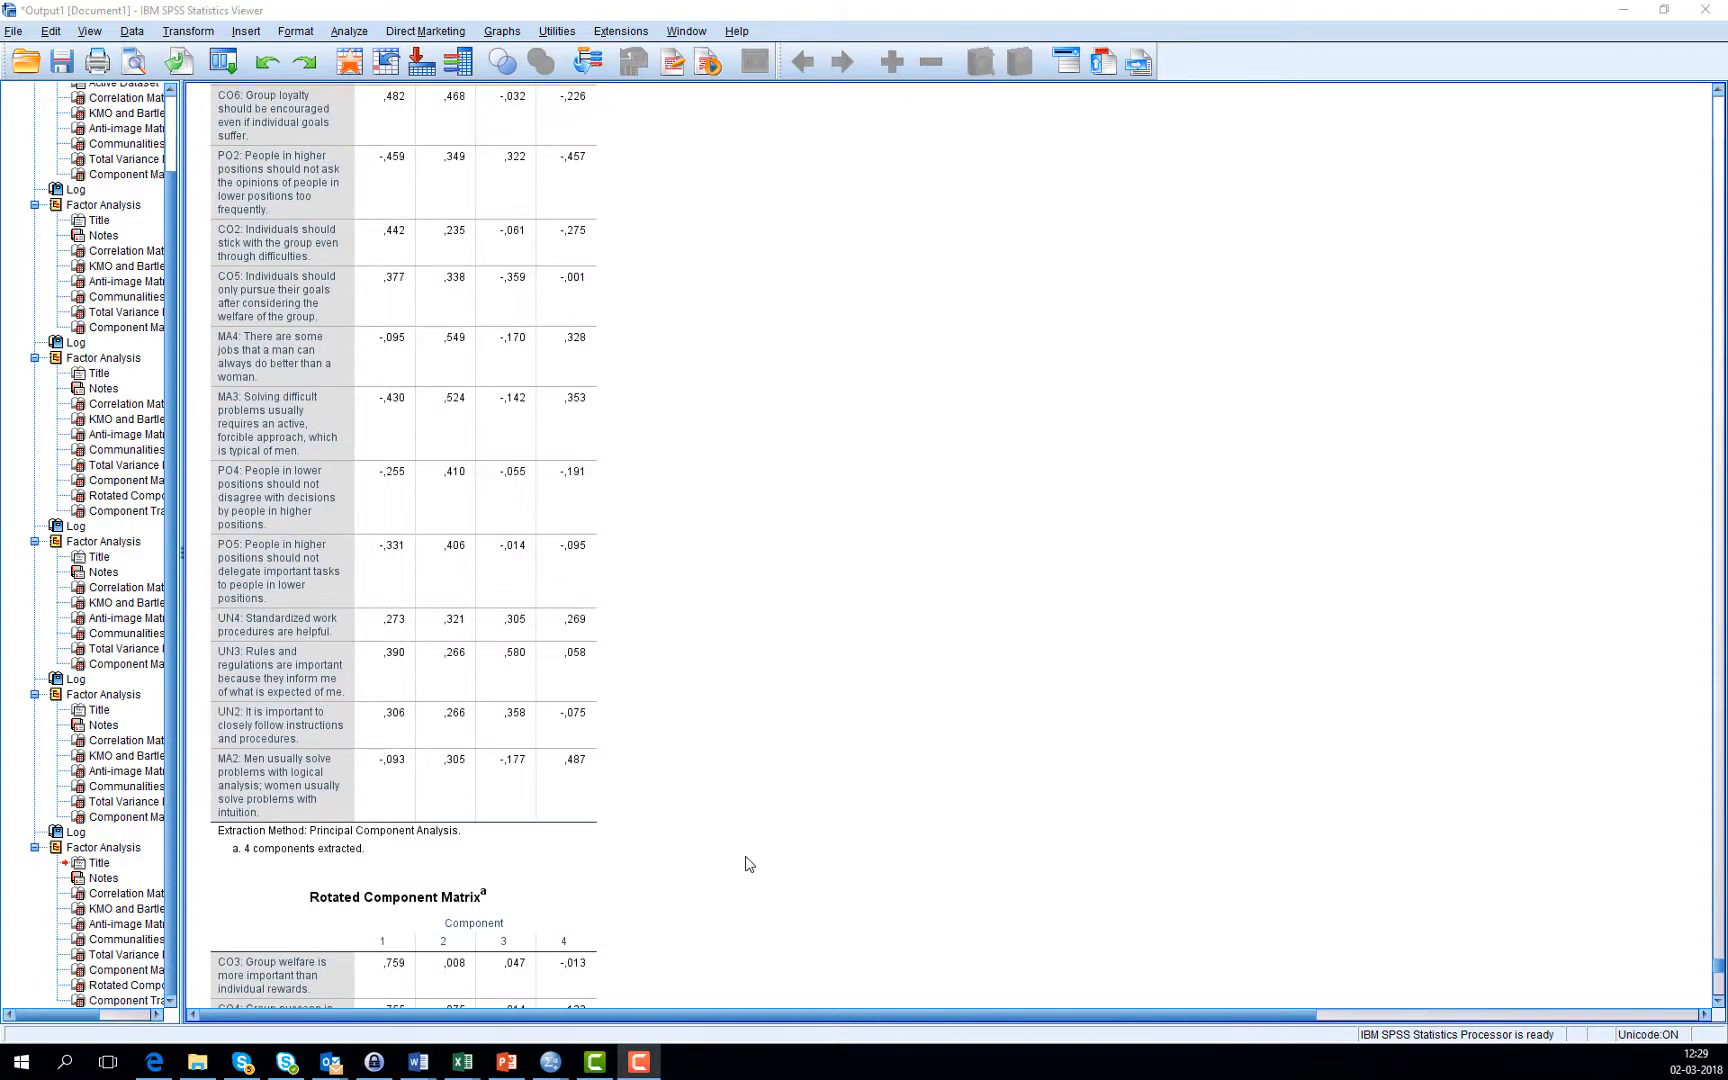
scroll(745, 864, up, 7)
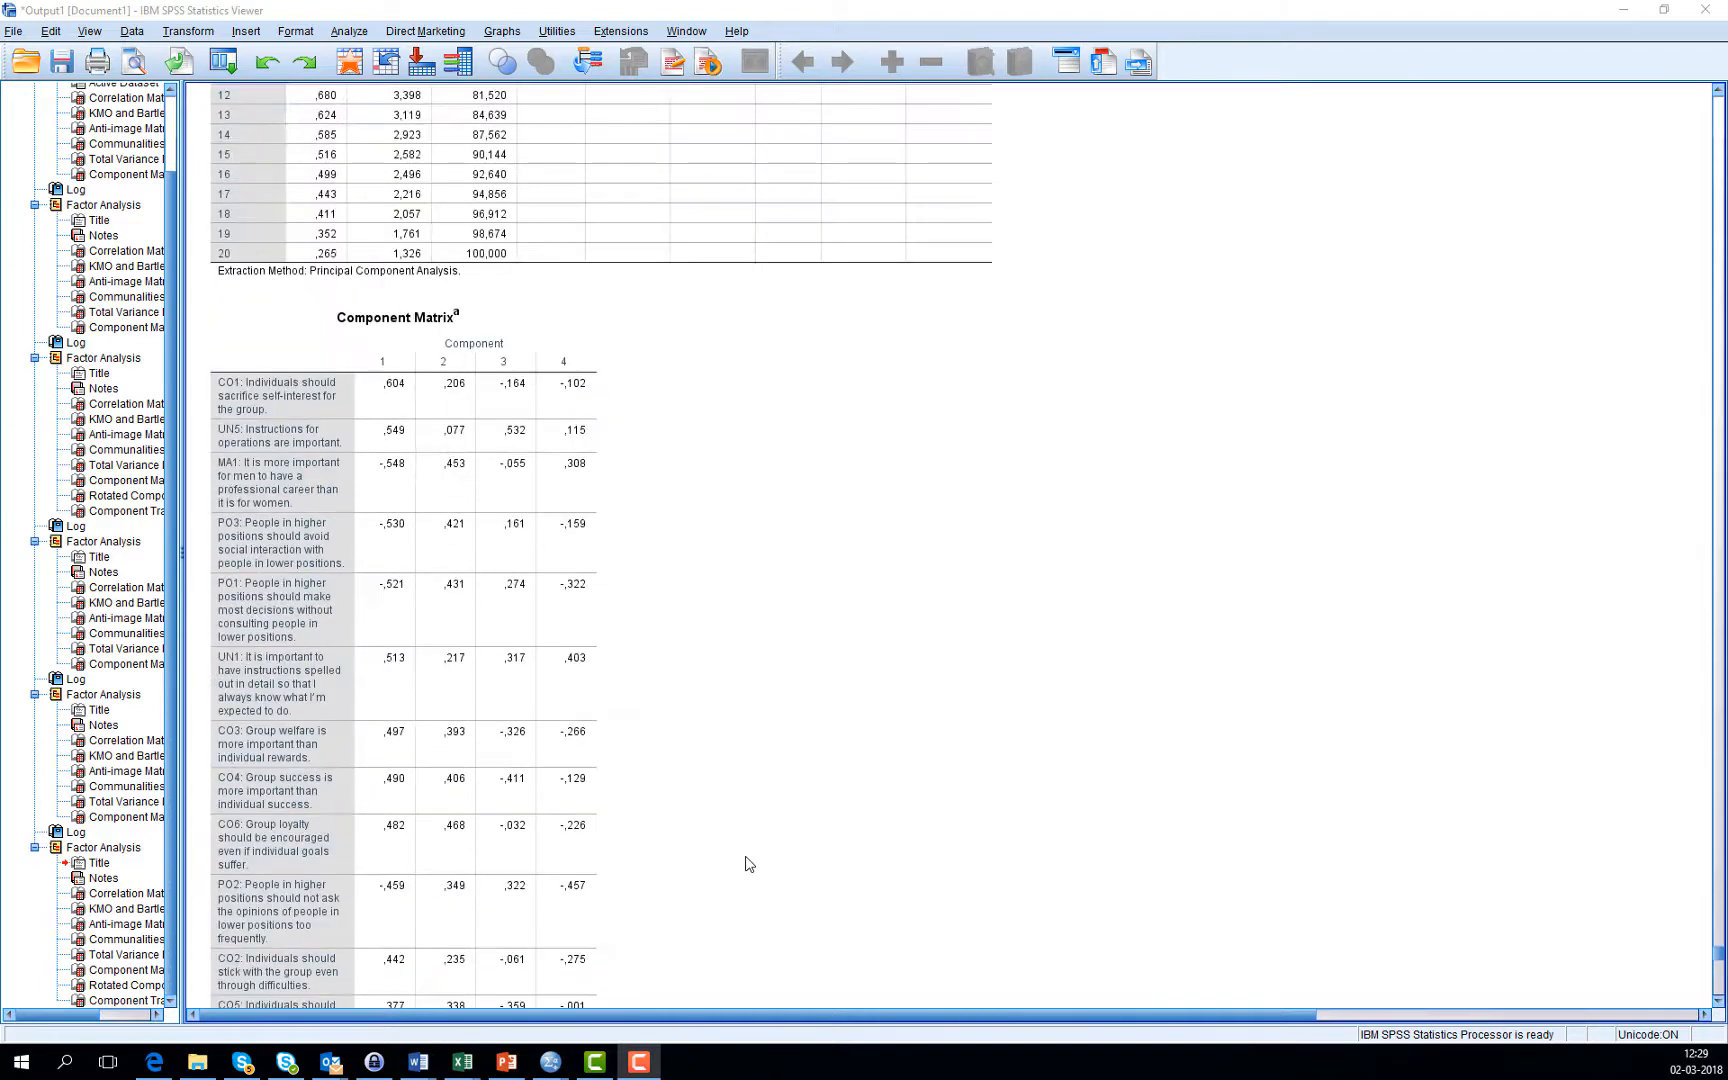
scroll(745, 864, down, 2)
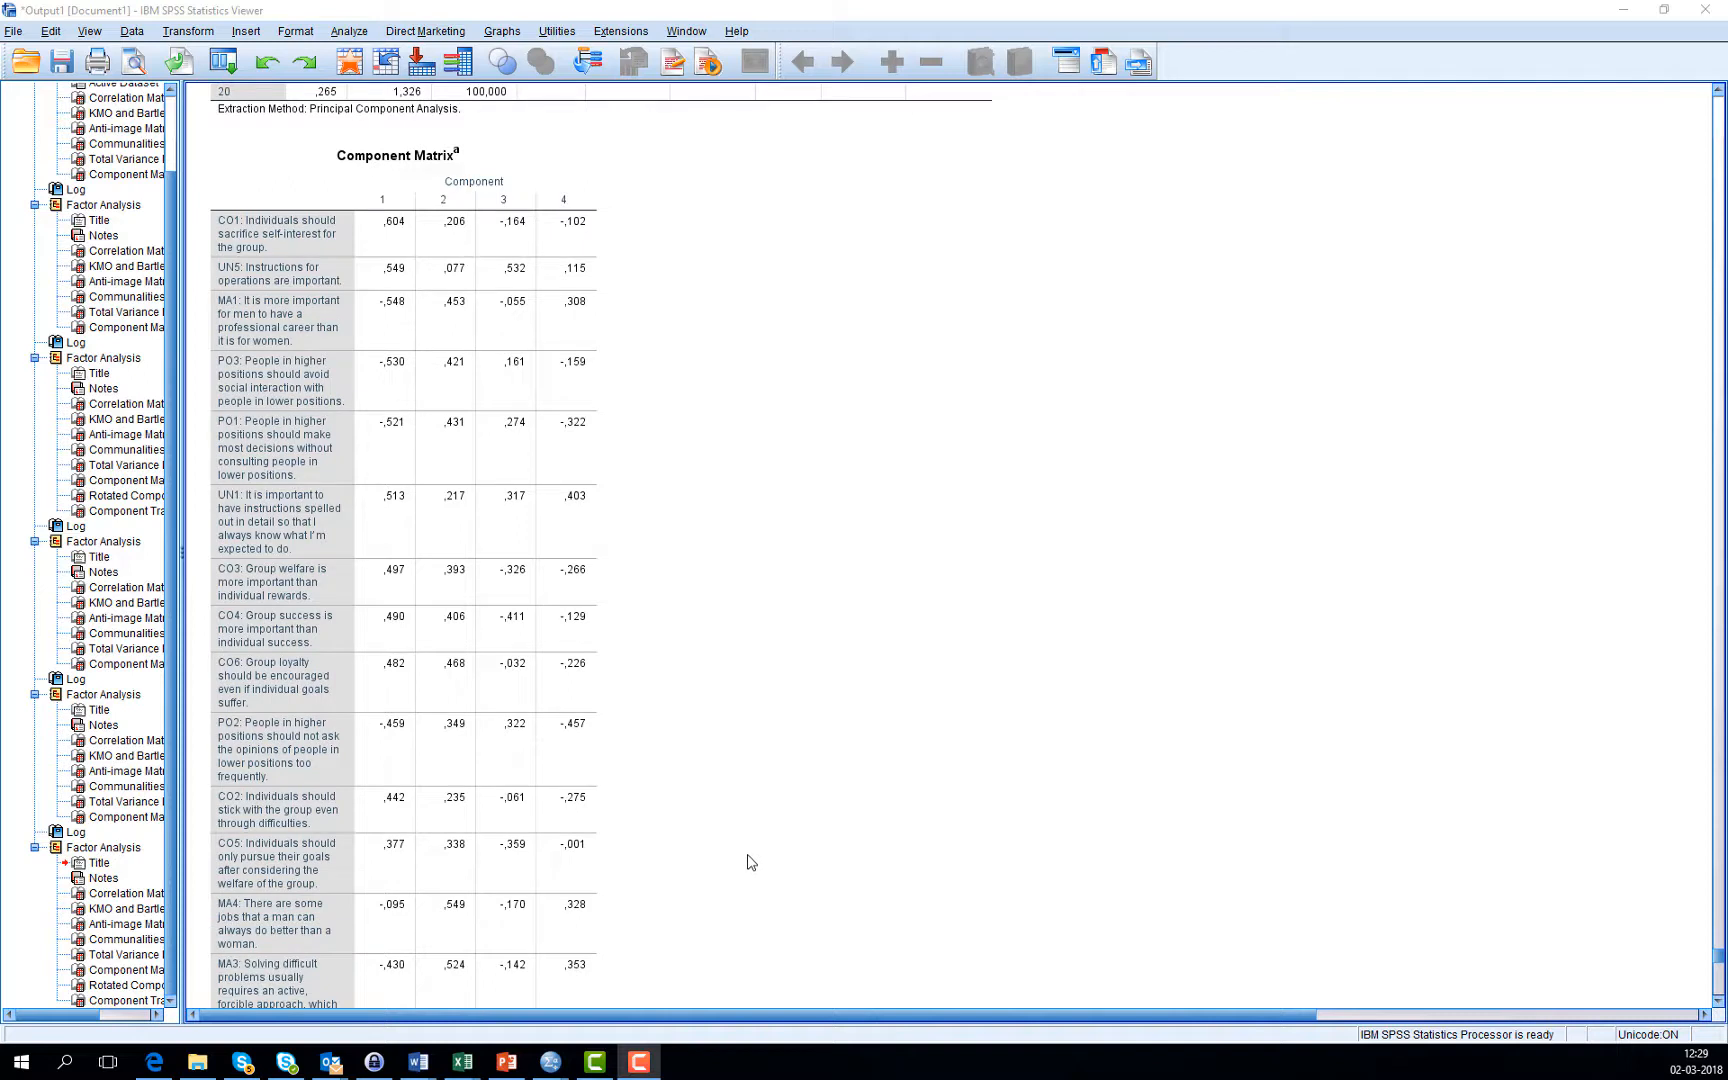
click(510, 252)
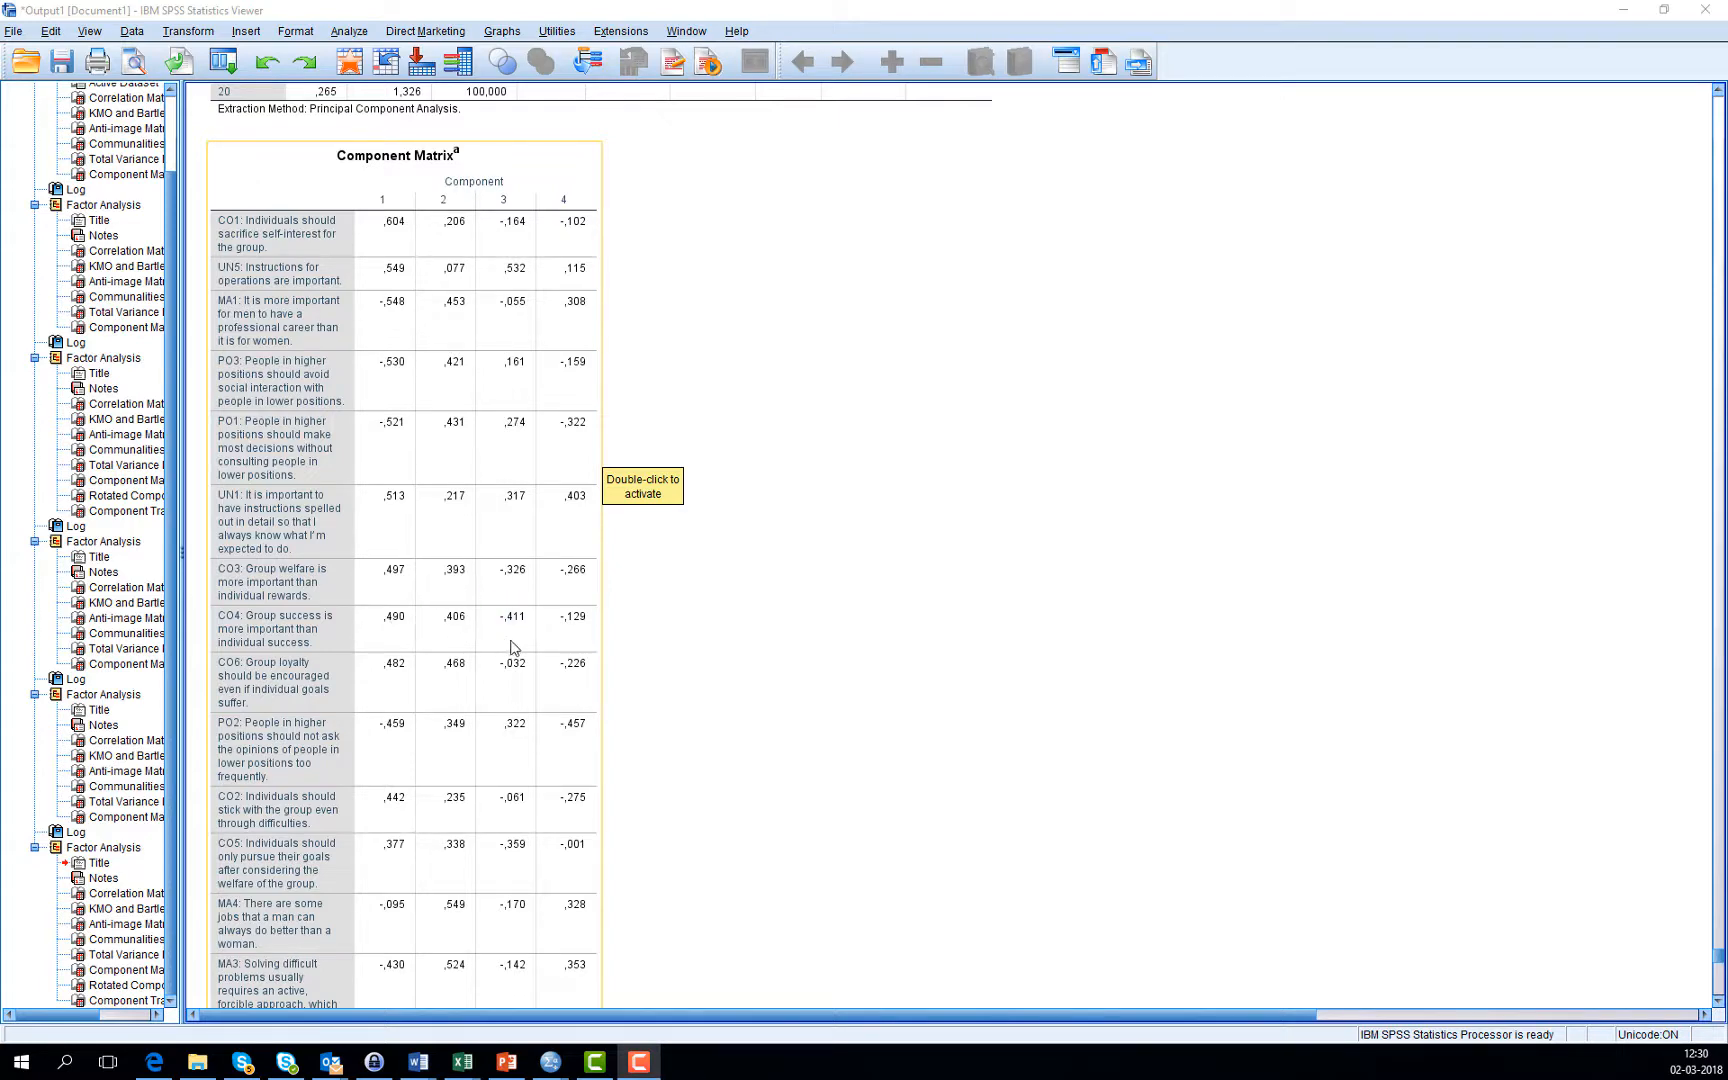
click(664, 597)
Step: Review the Rotated Component Matrix again from the CO items down to the MA items, against the unrotated loadings
scroll(662, 595, down, 10)
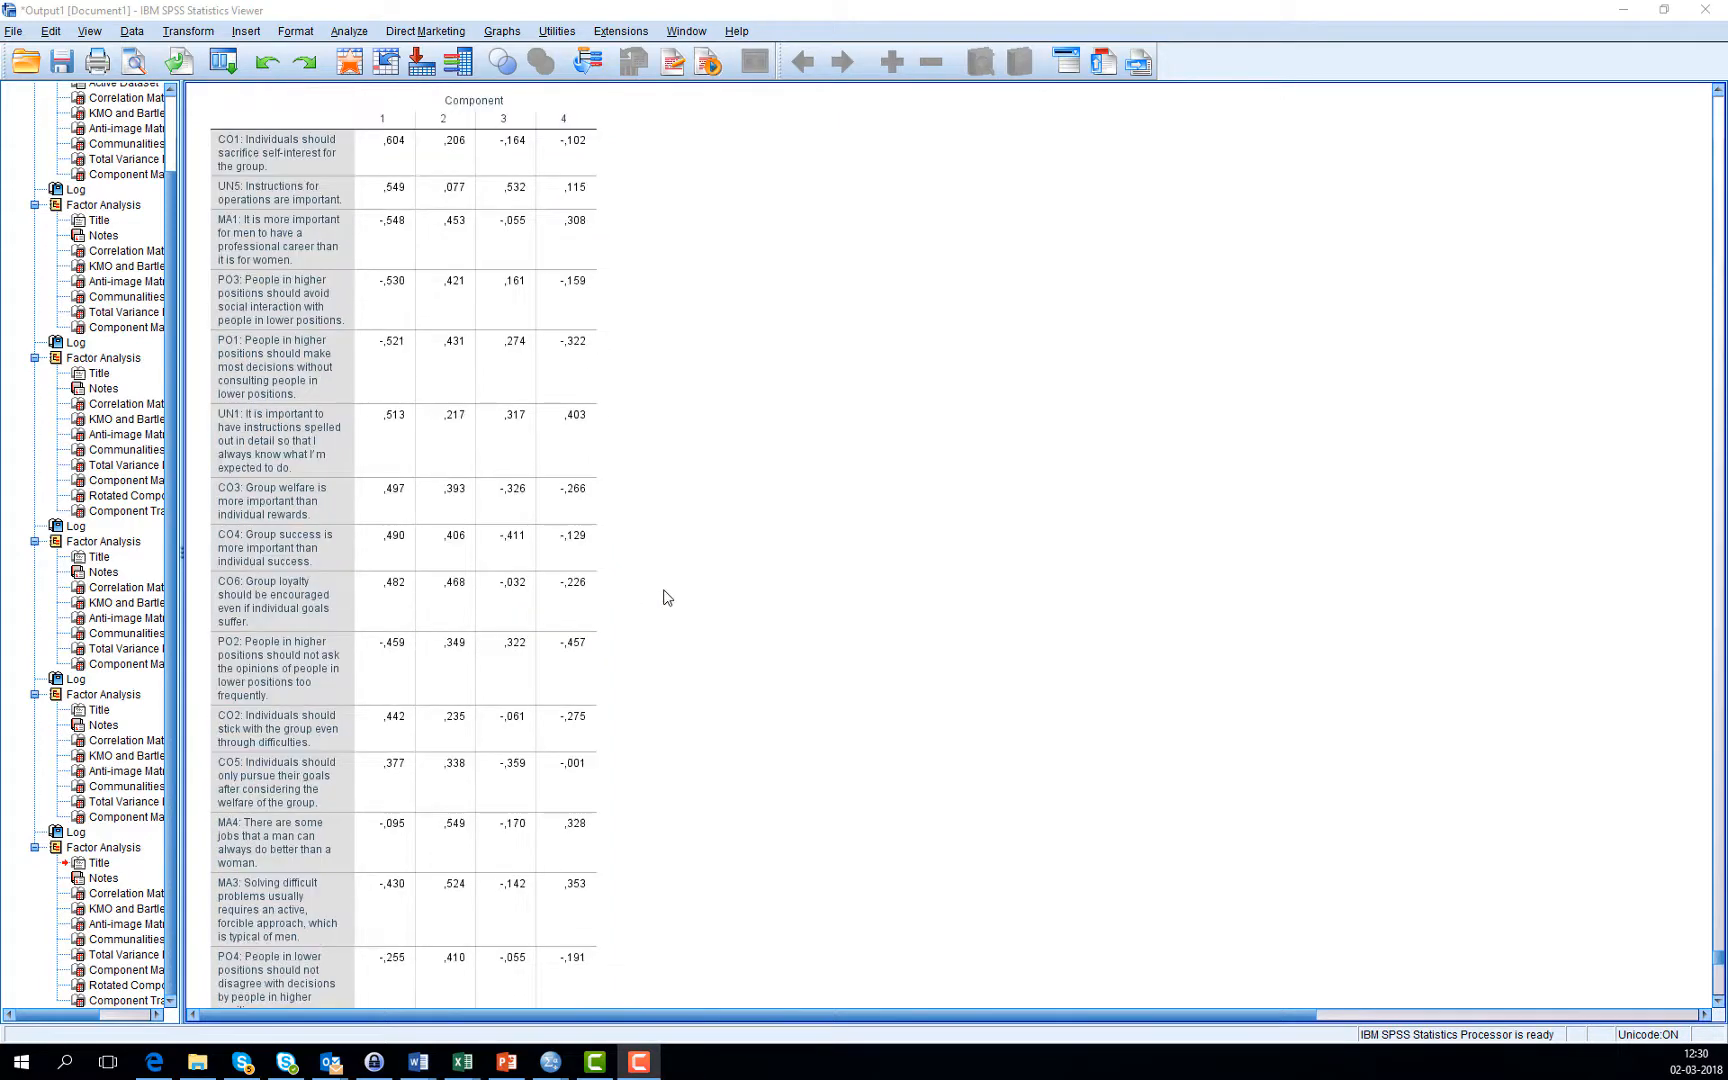
scroll(660, 593, down, 7)
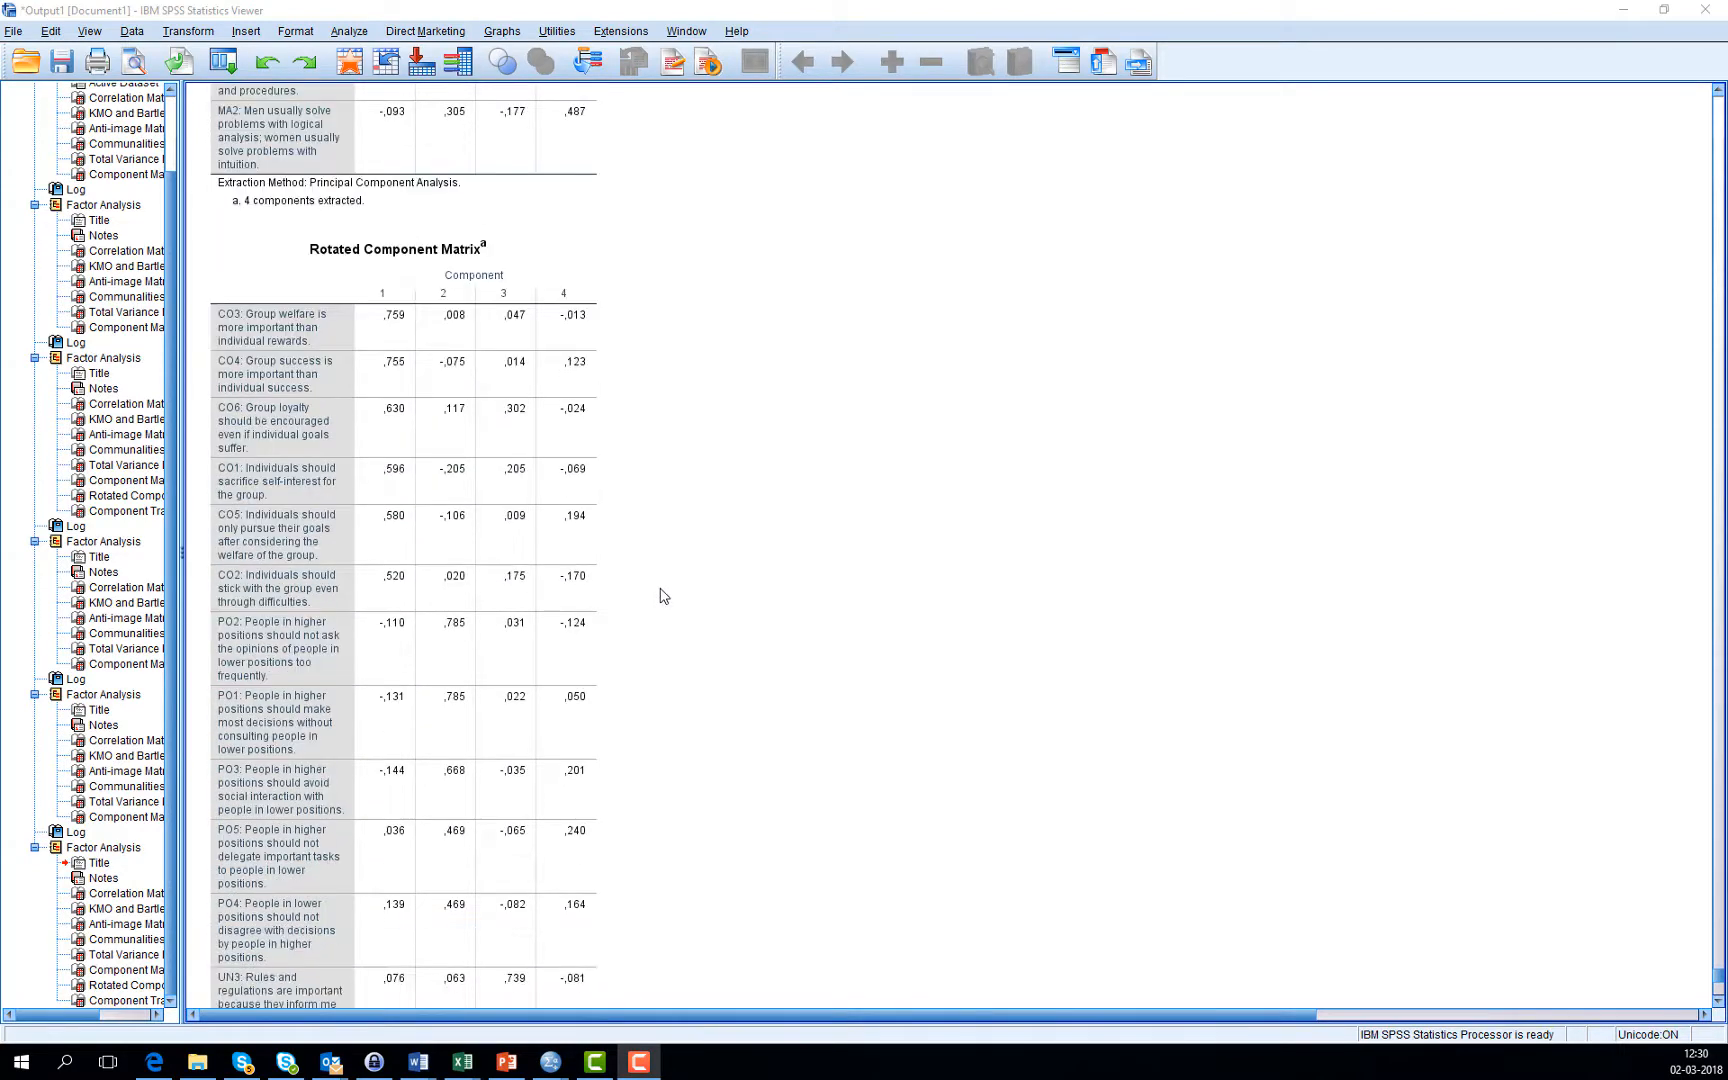
click(495, 441)
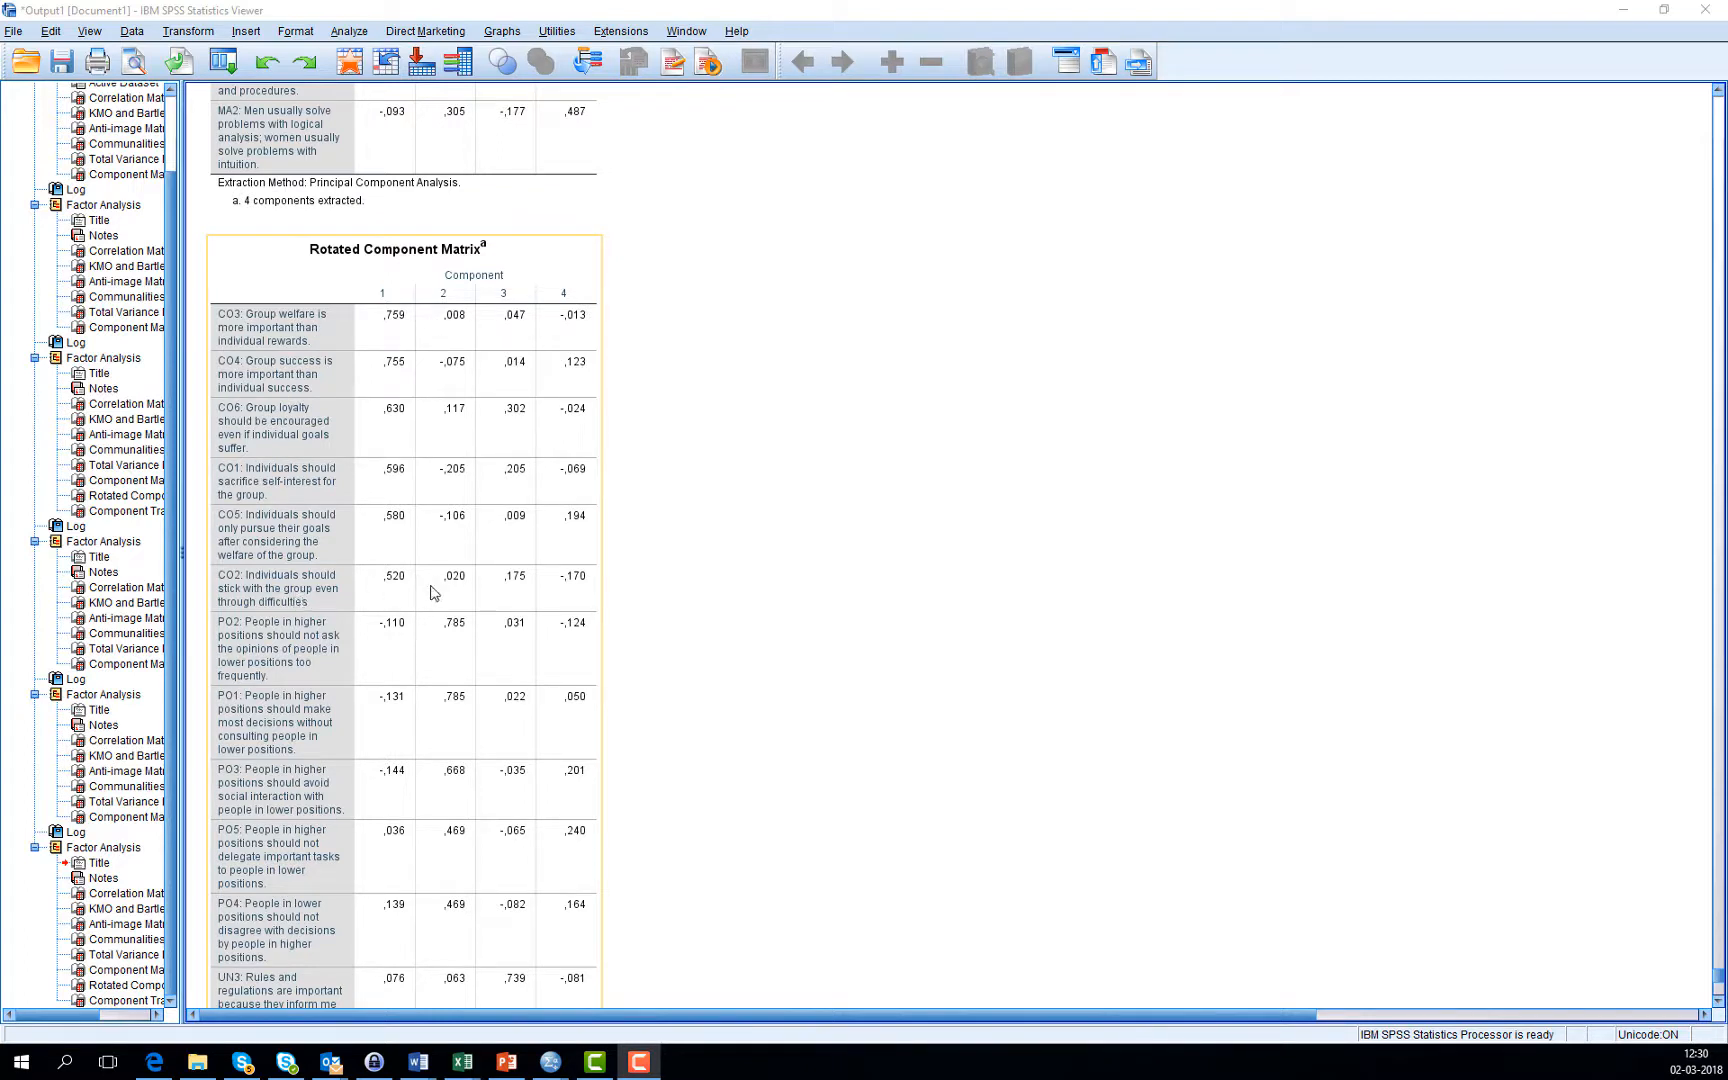
click(759, 484)
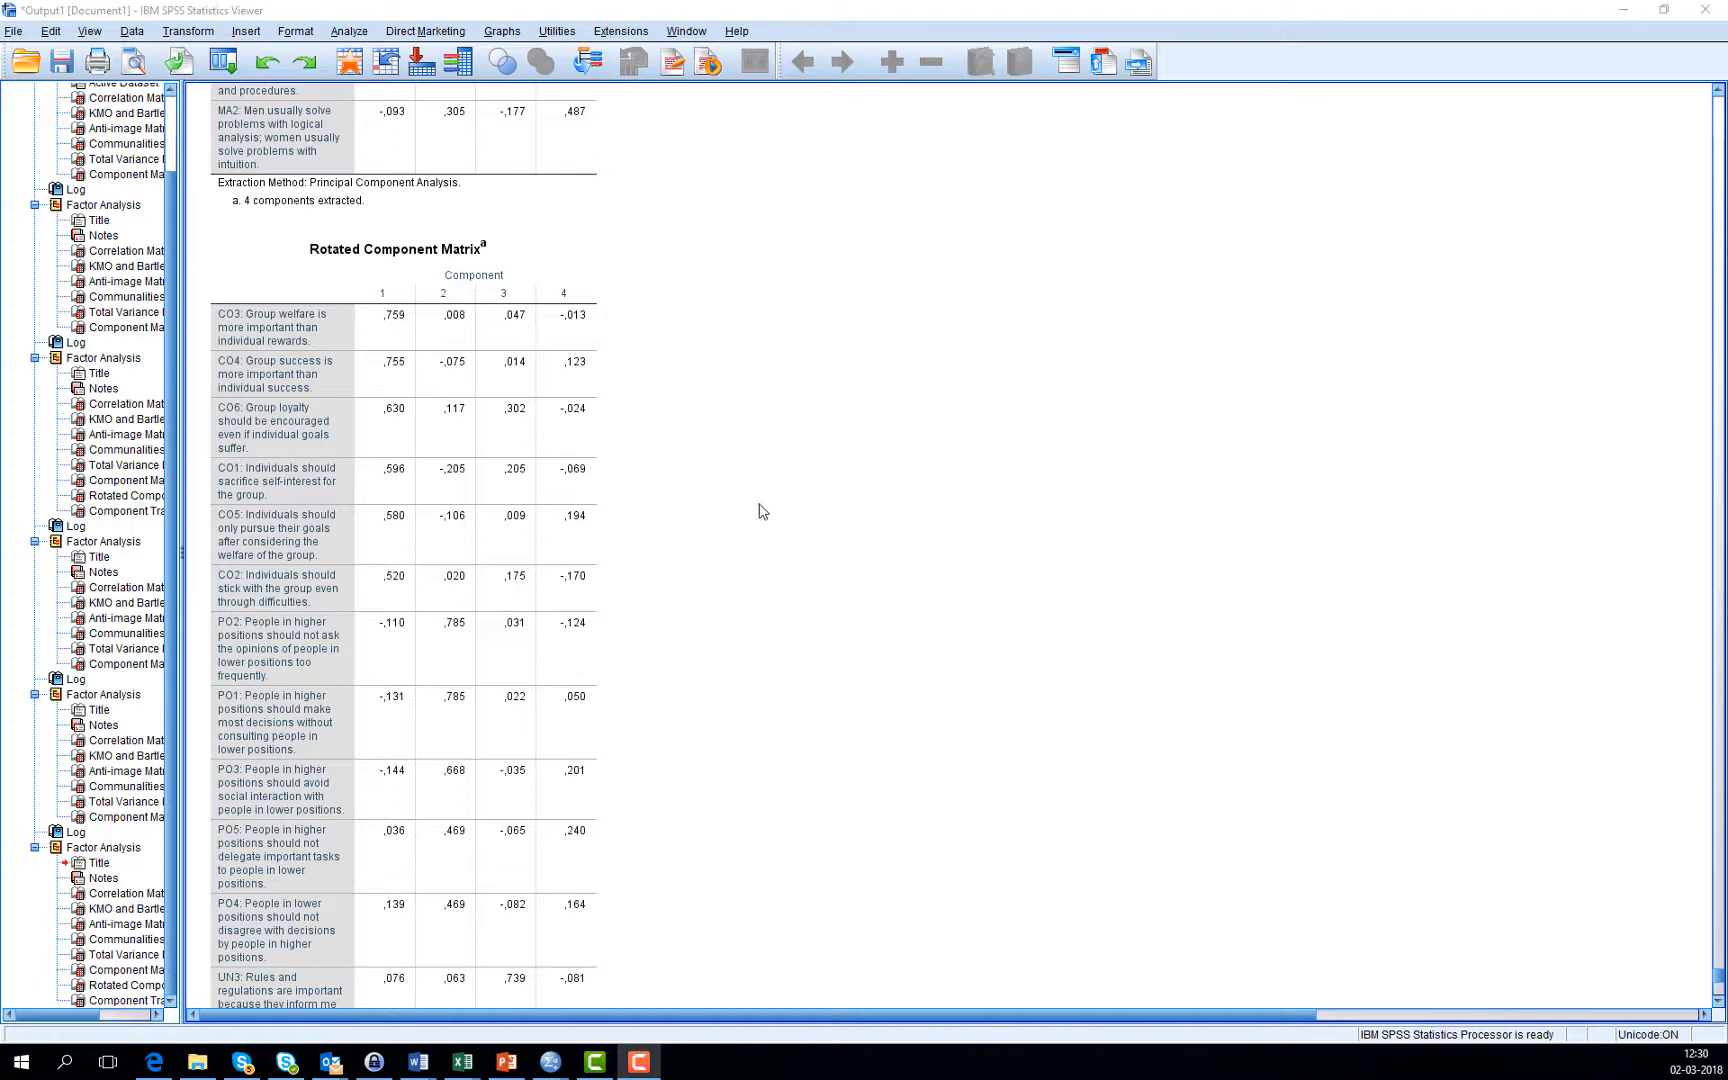
scroll(777, 877, down, 5)
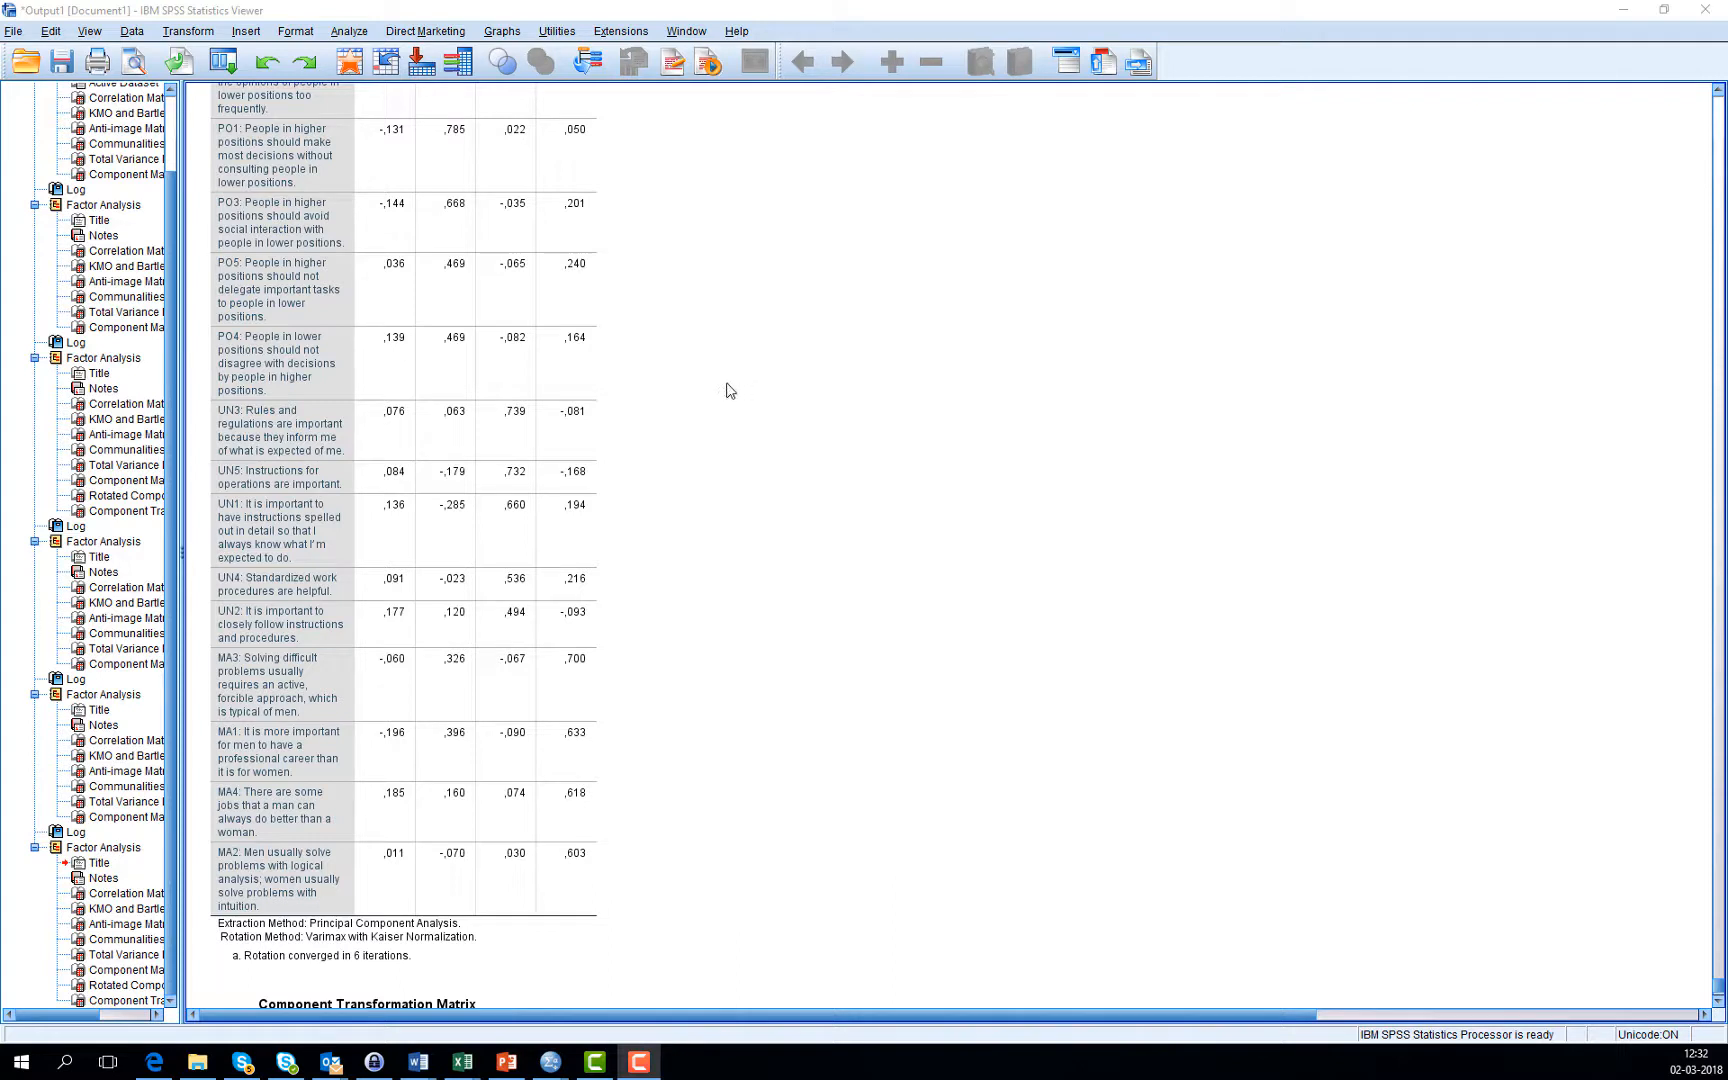
Step: Rerun the factor analysis on the culture items with the factor scores saved as variables using the Regression method
click(578, 234)
click(351, 31)
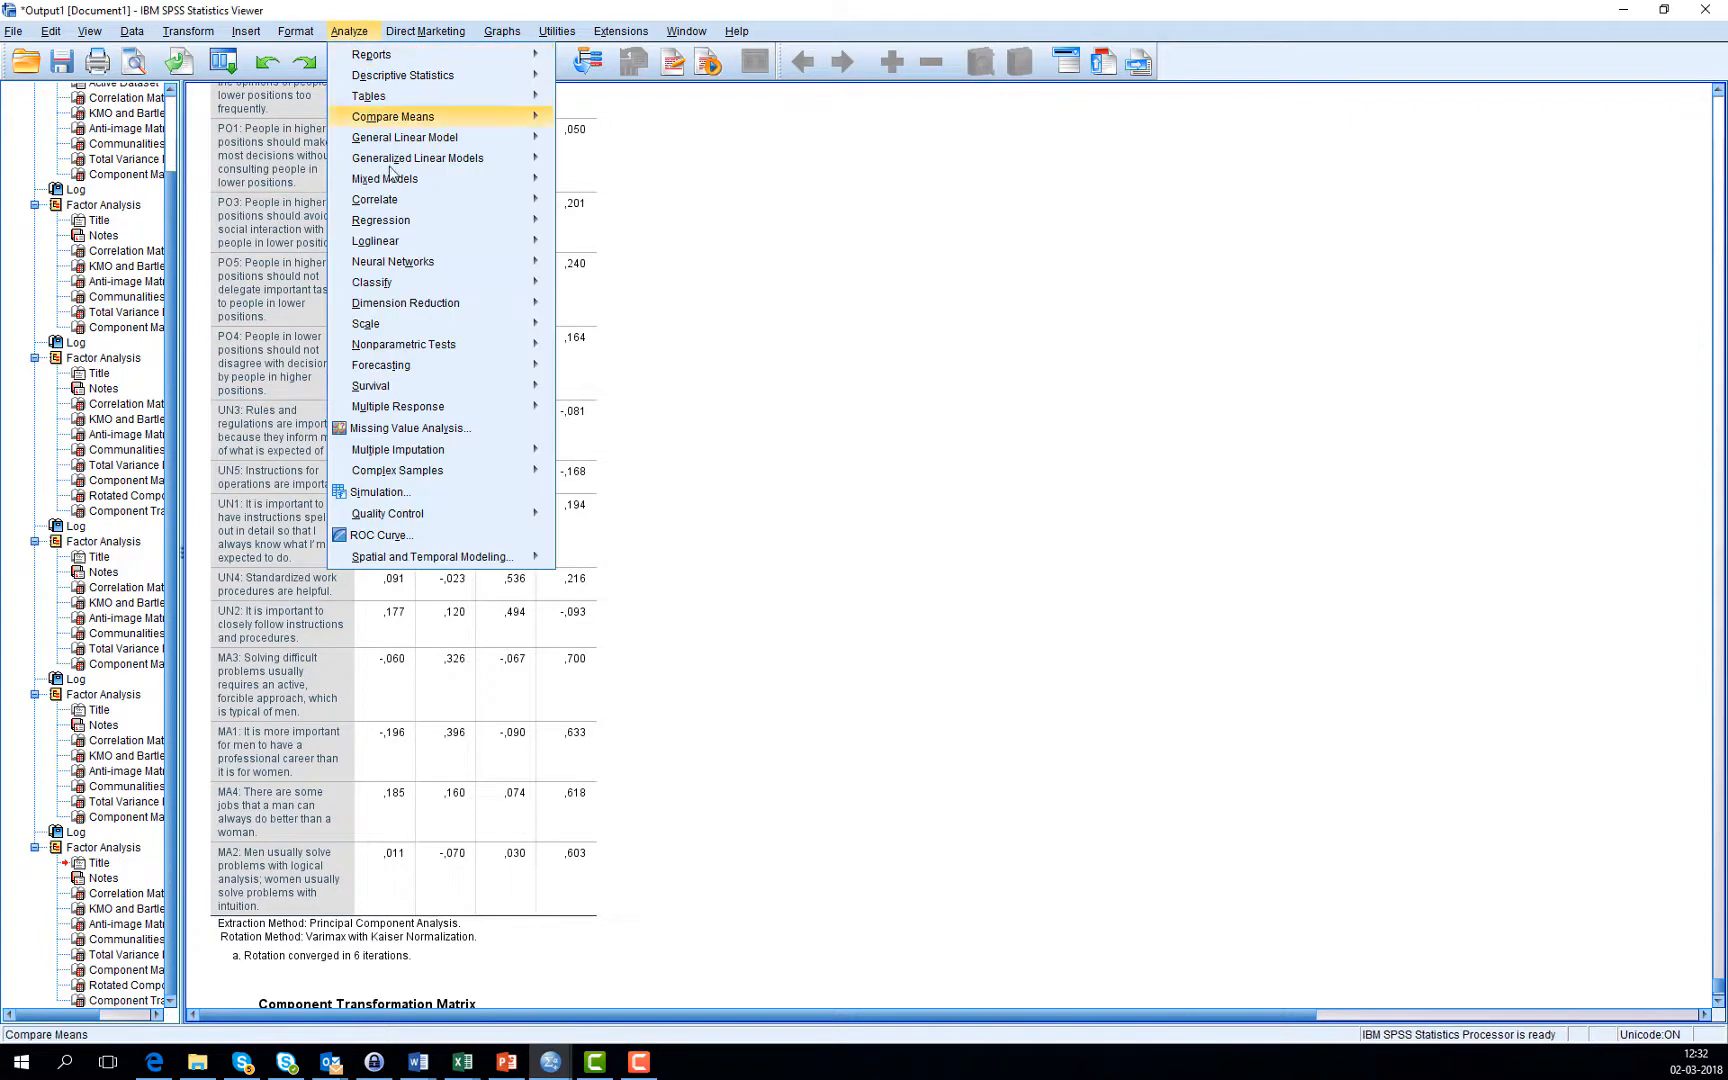
mouse_move(428, 304)
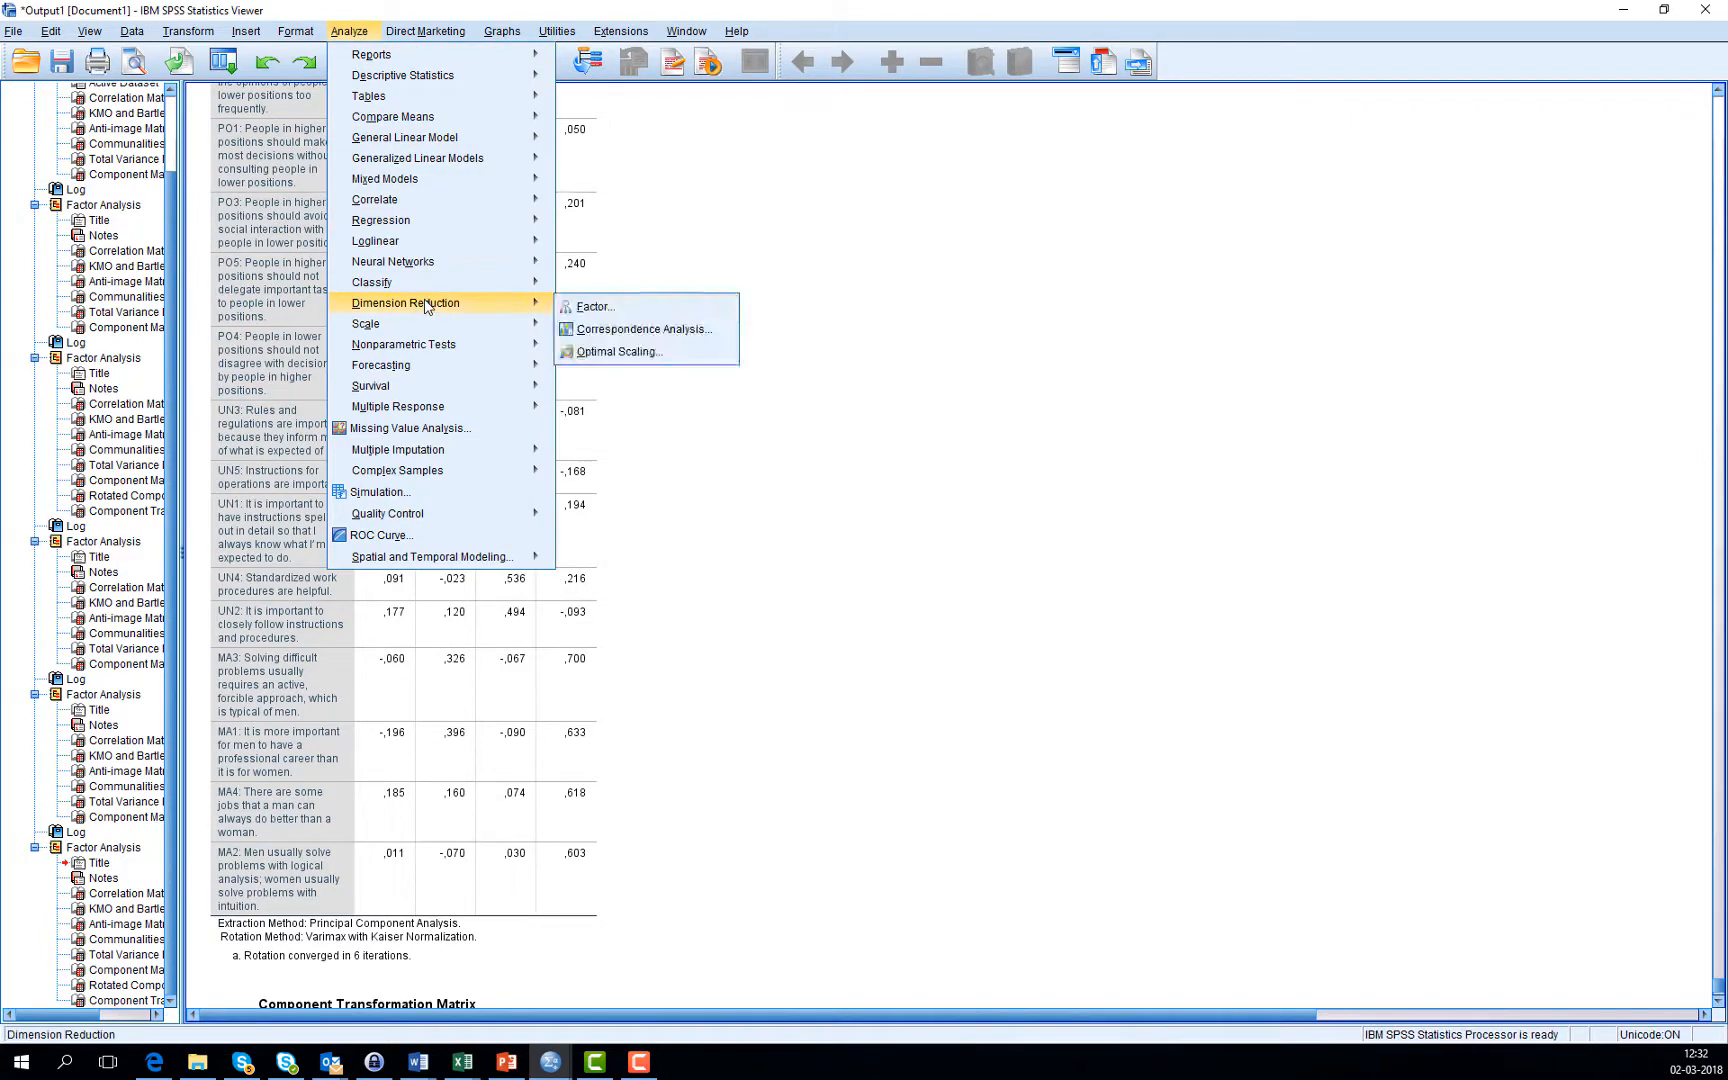
click(599, 313)
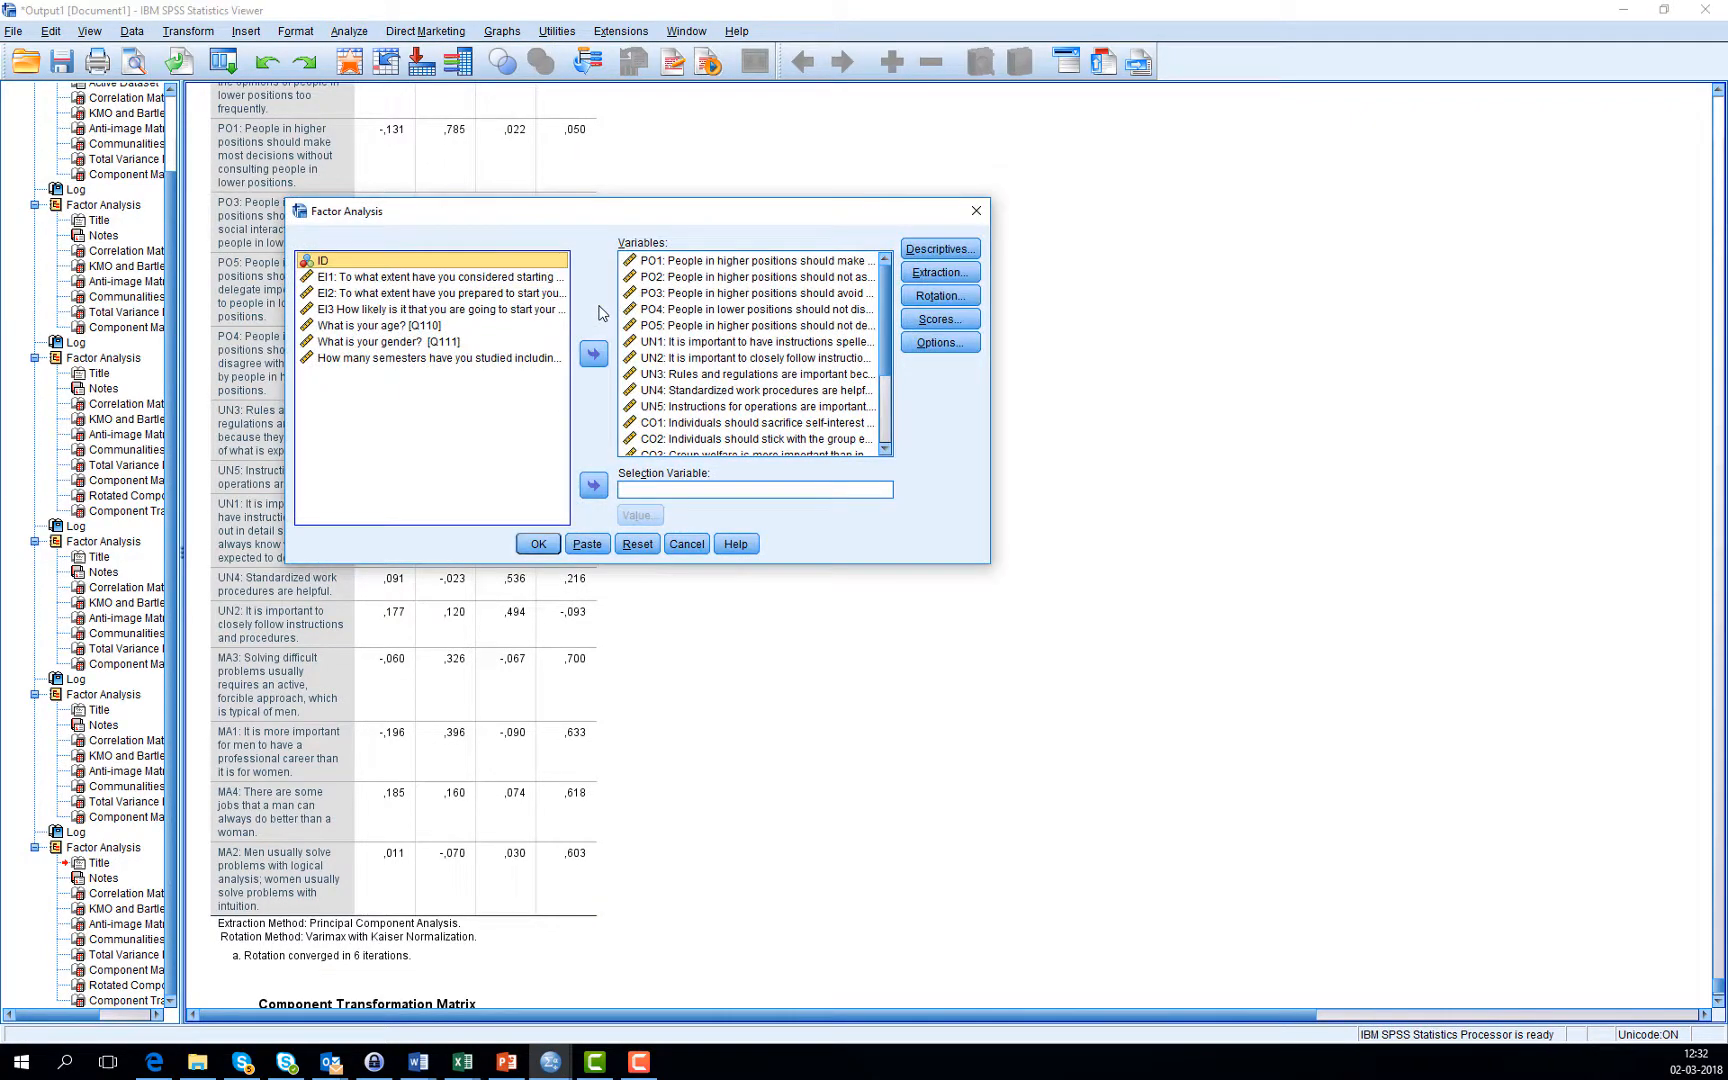
click(956, 323)
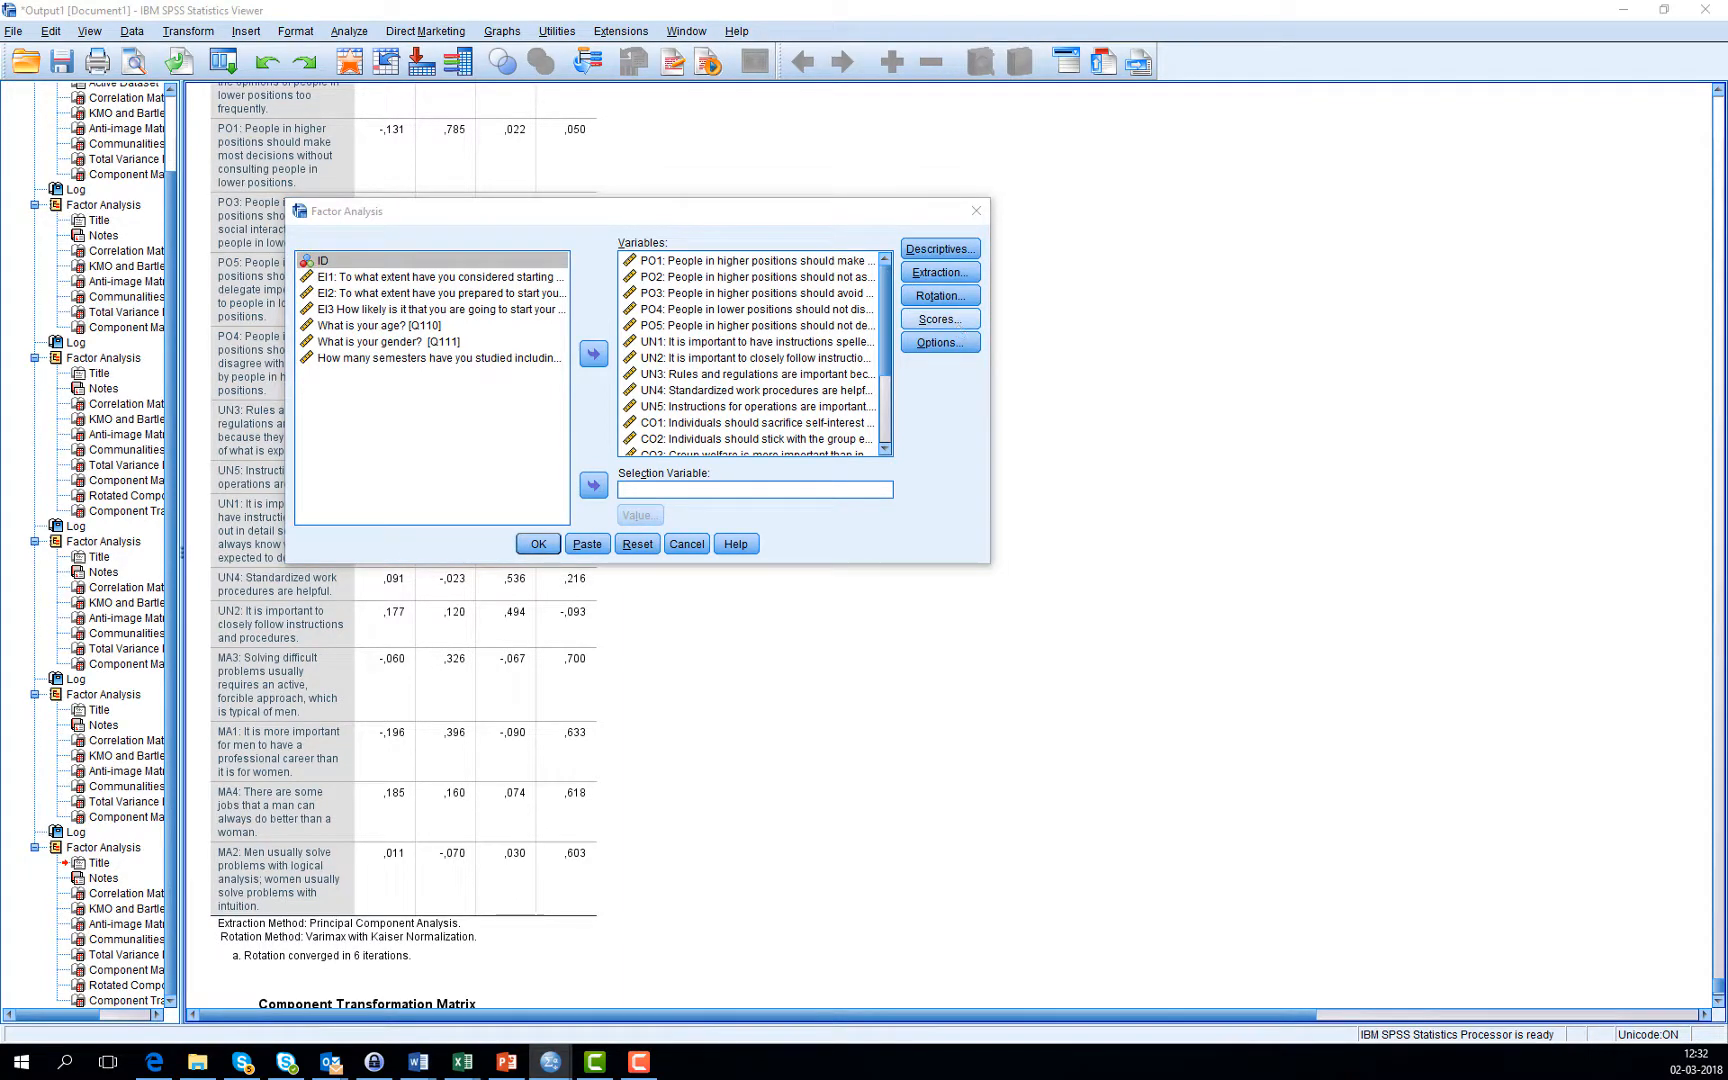
drag(997, 814, 1152, 217)
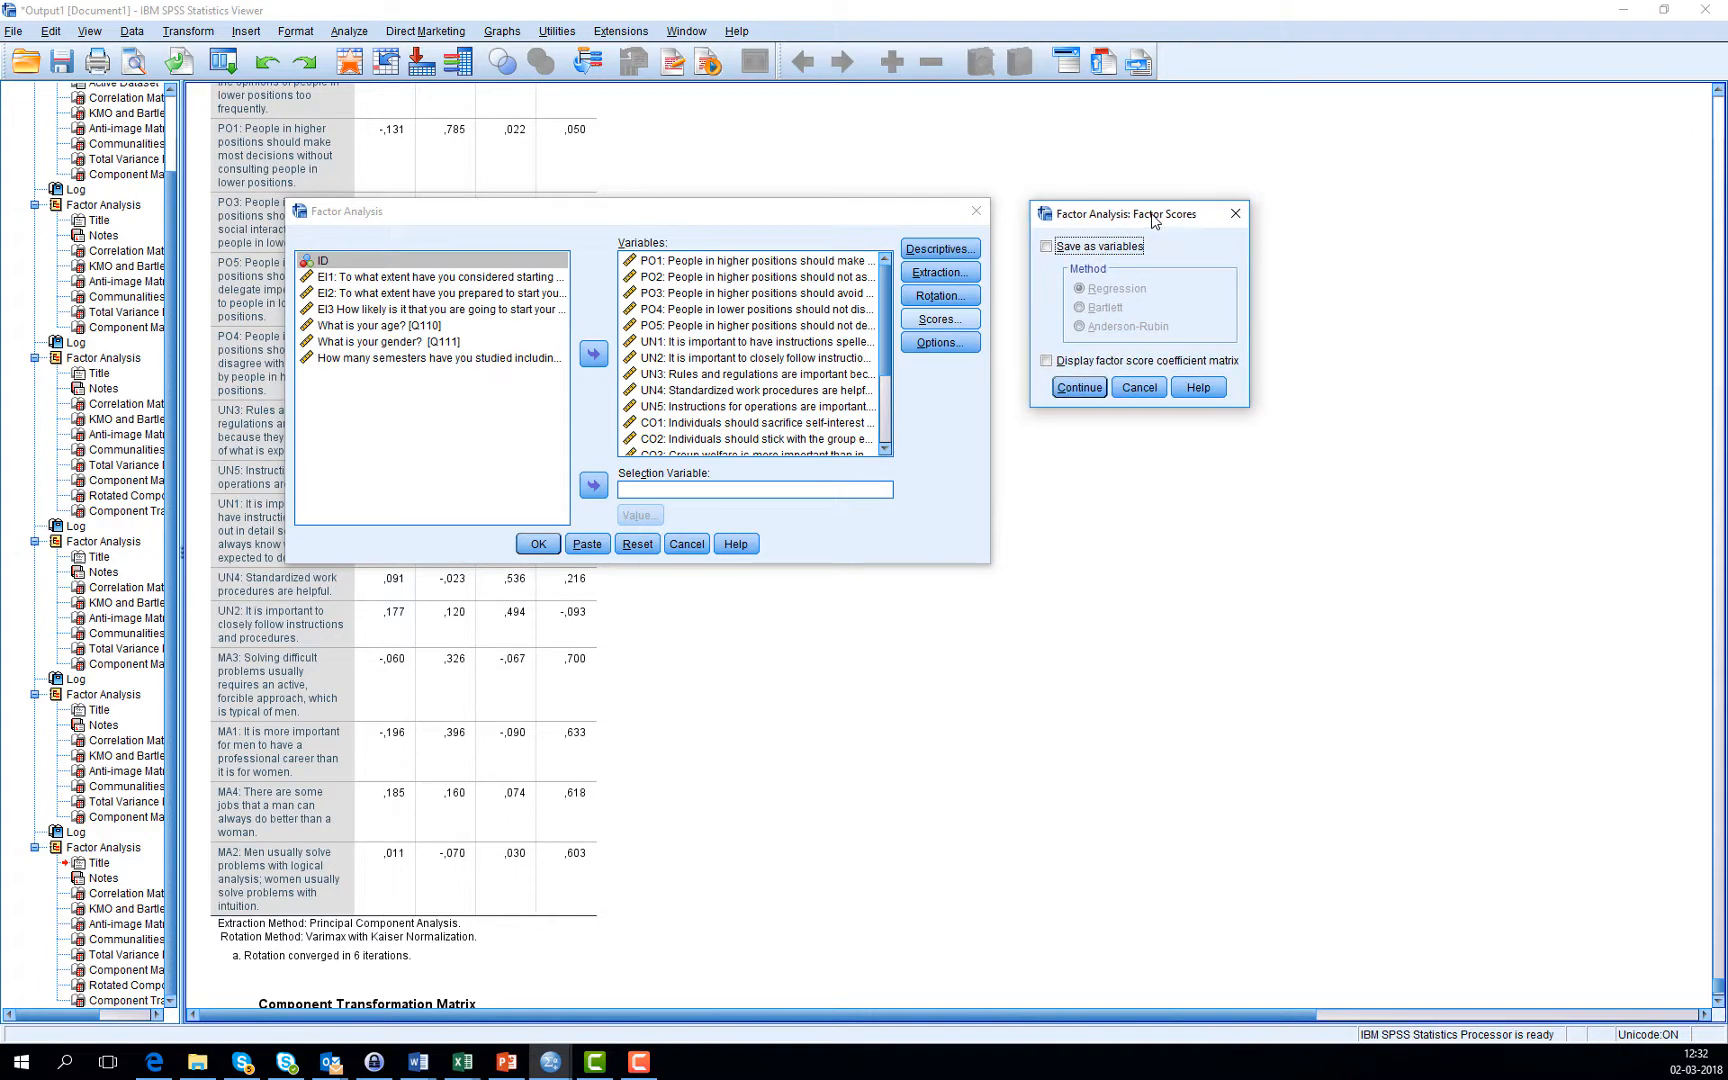
click(1046, 247)
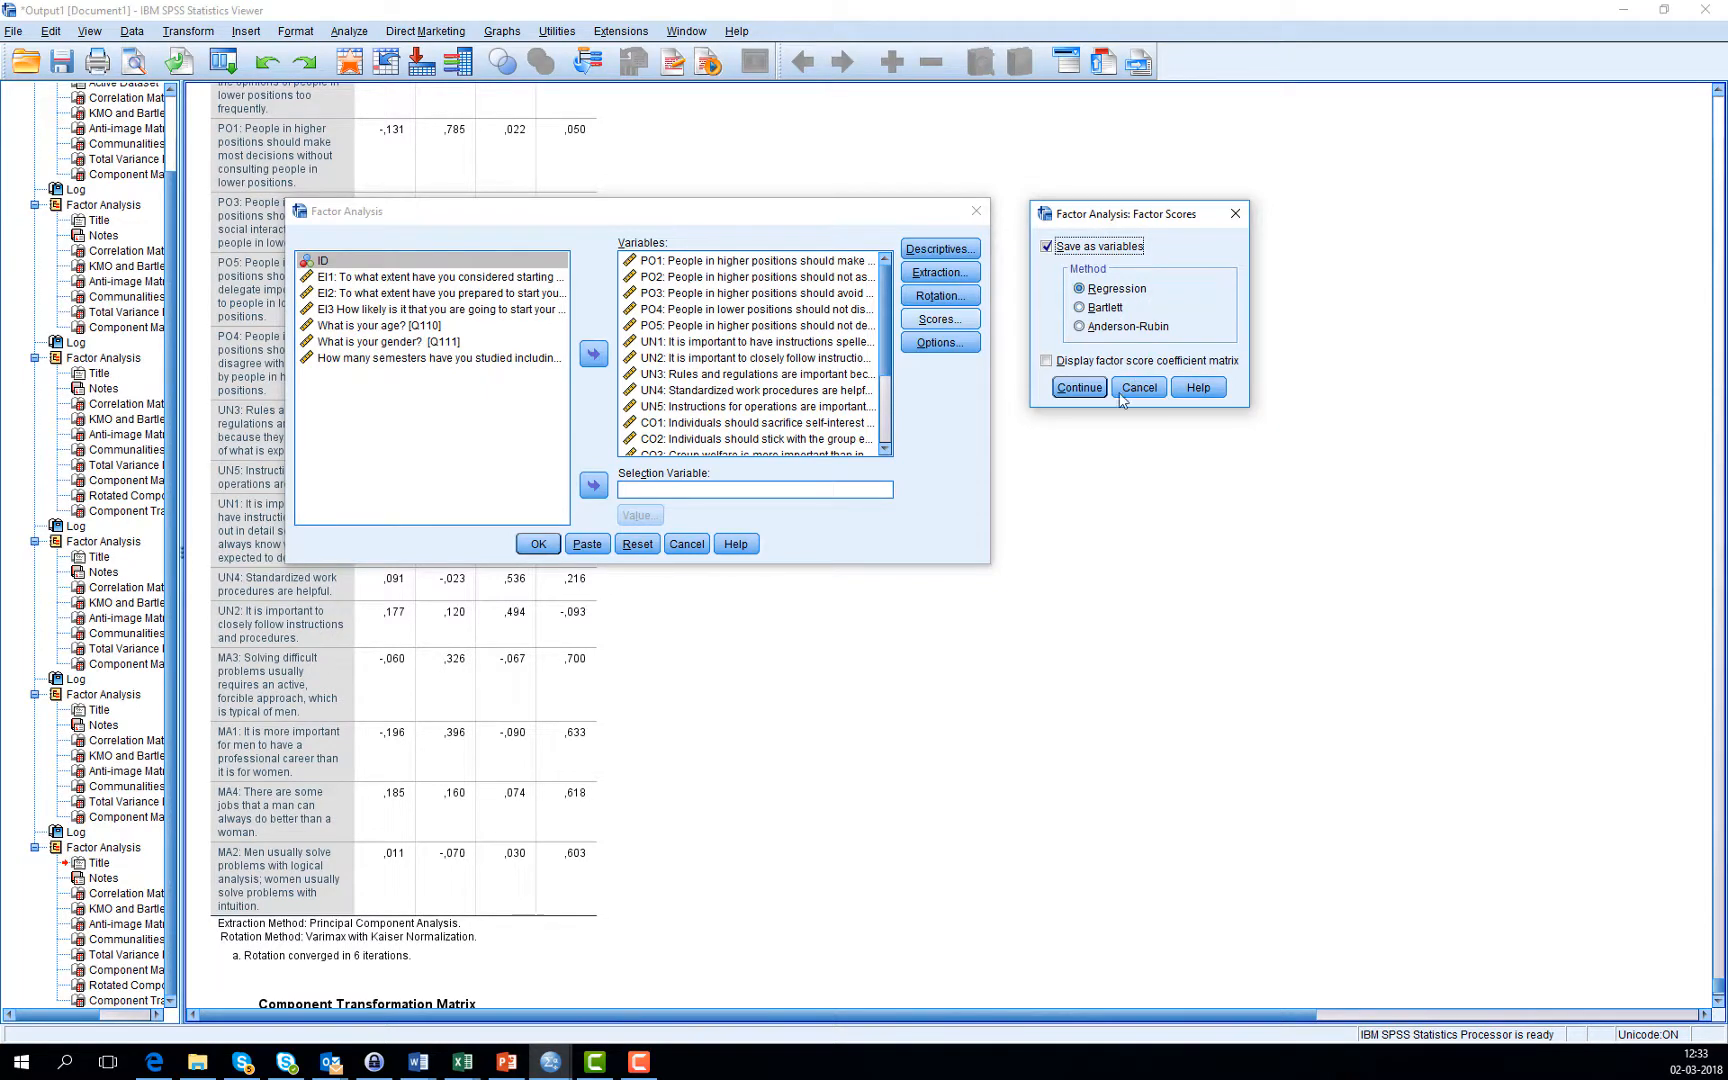
click(1079, 389)
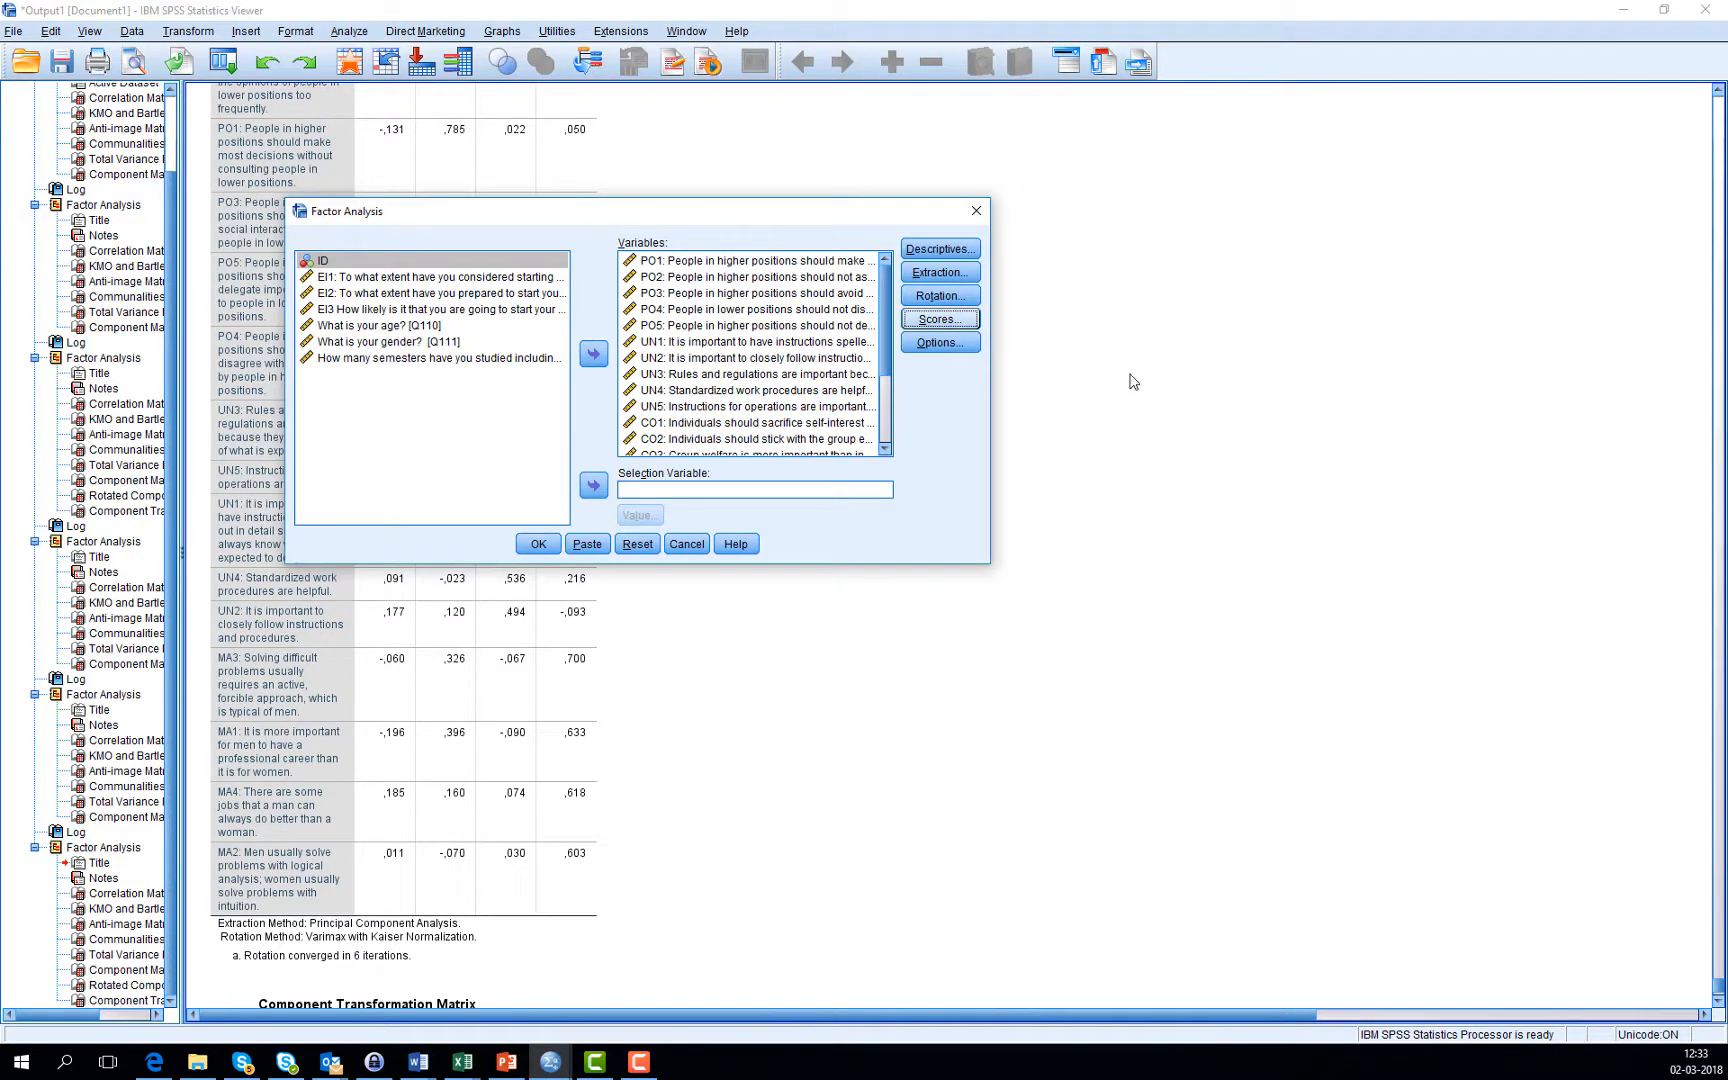
click(539, 545)
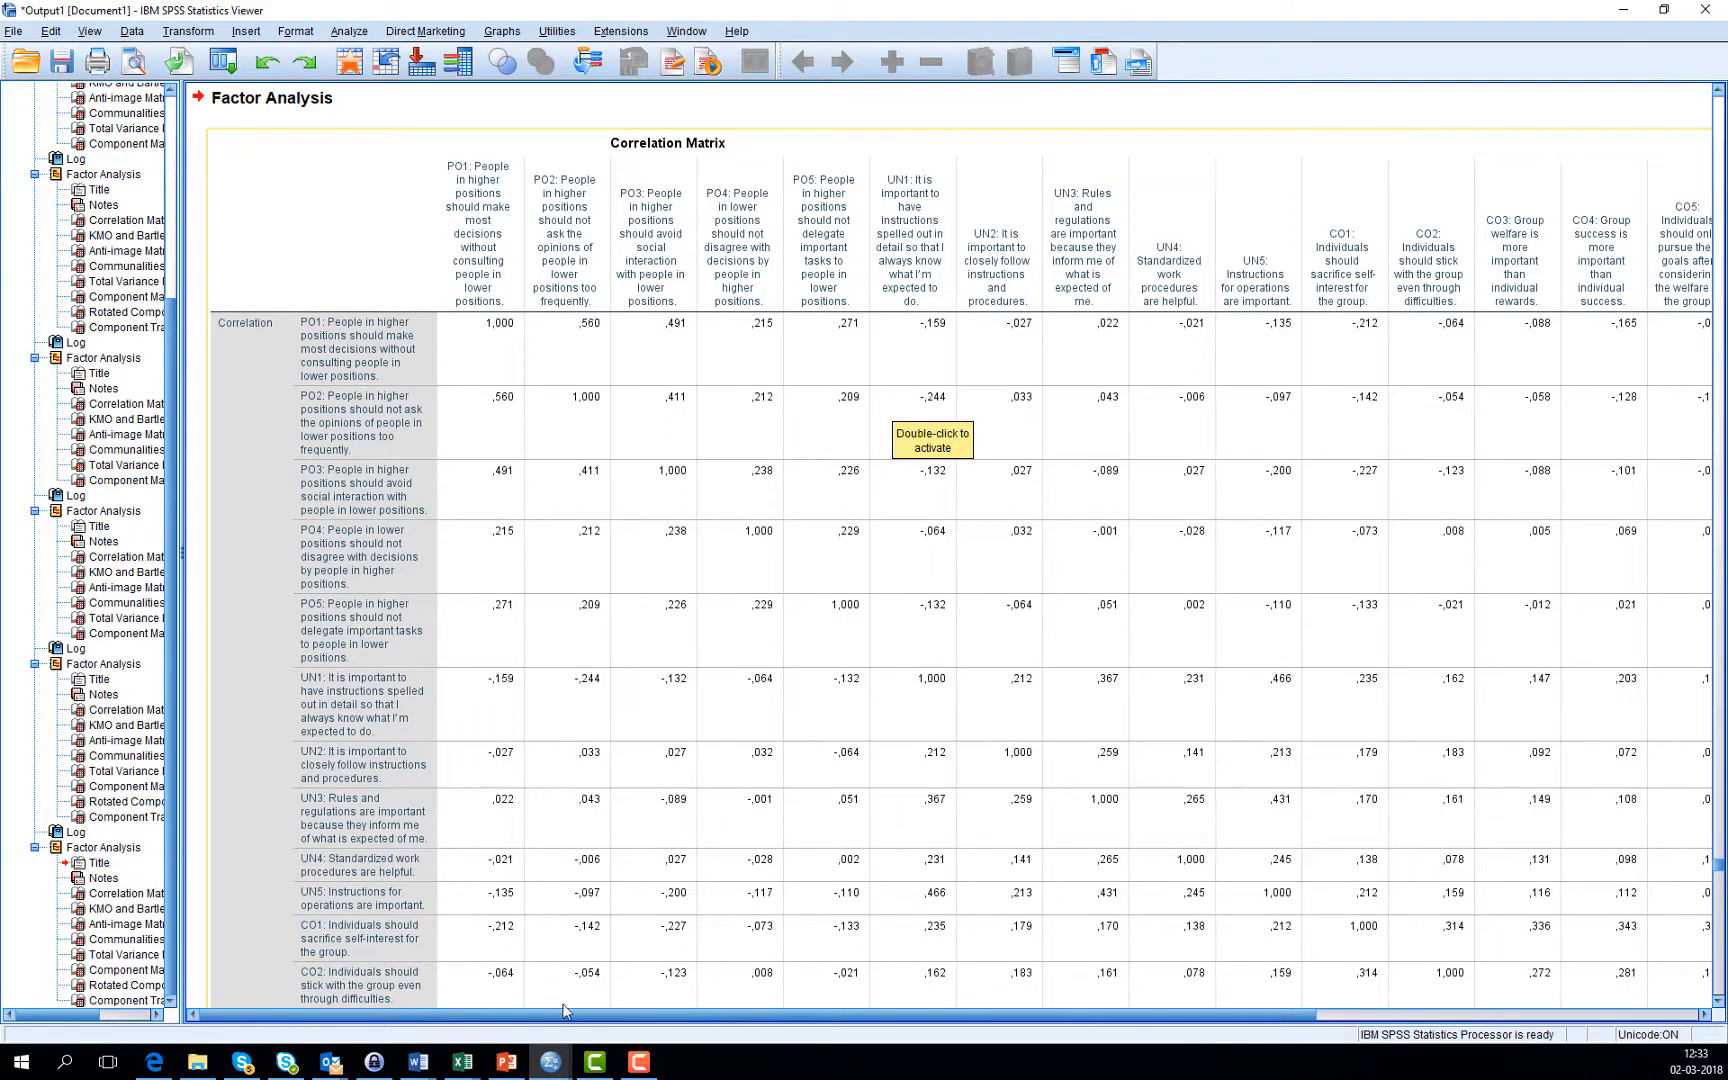
Step: Check the saved factor score variables in the Culture_Spain dataset against the item groups in the Rotated Component Matrix
mouse_move(557, 1062)
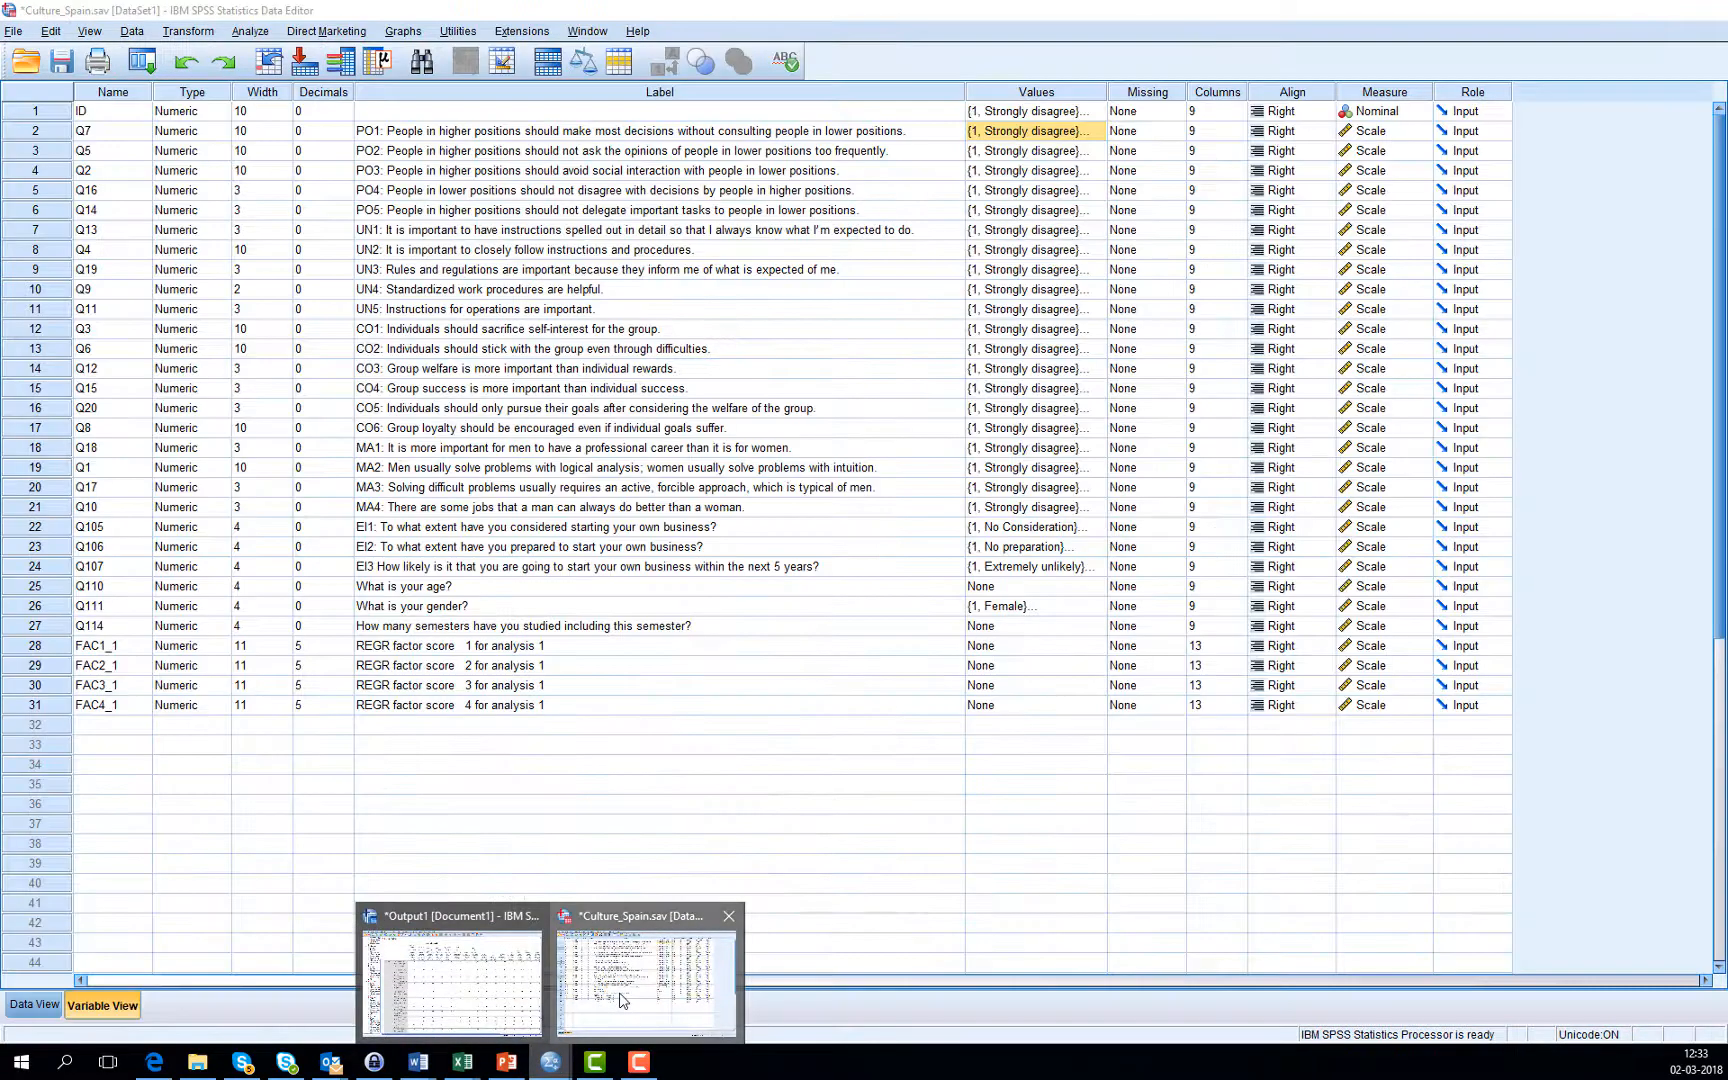
click(622, 1000)
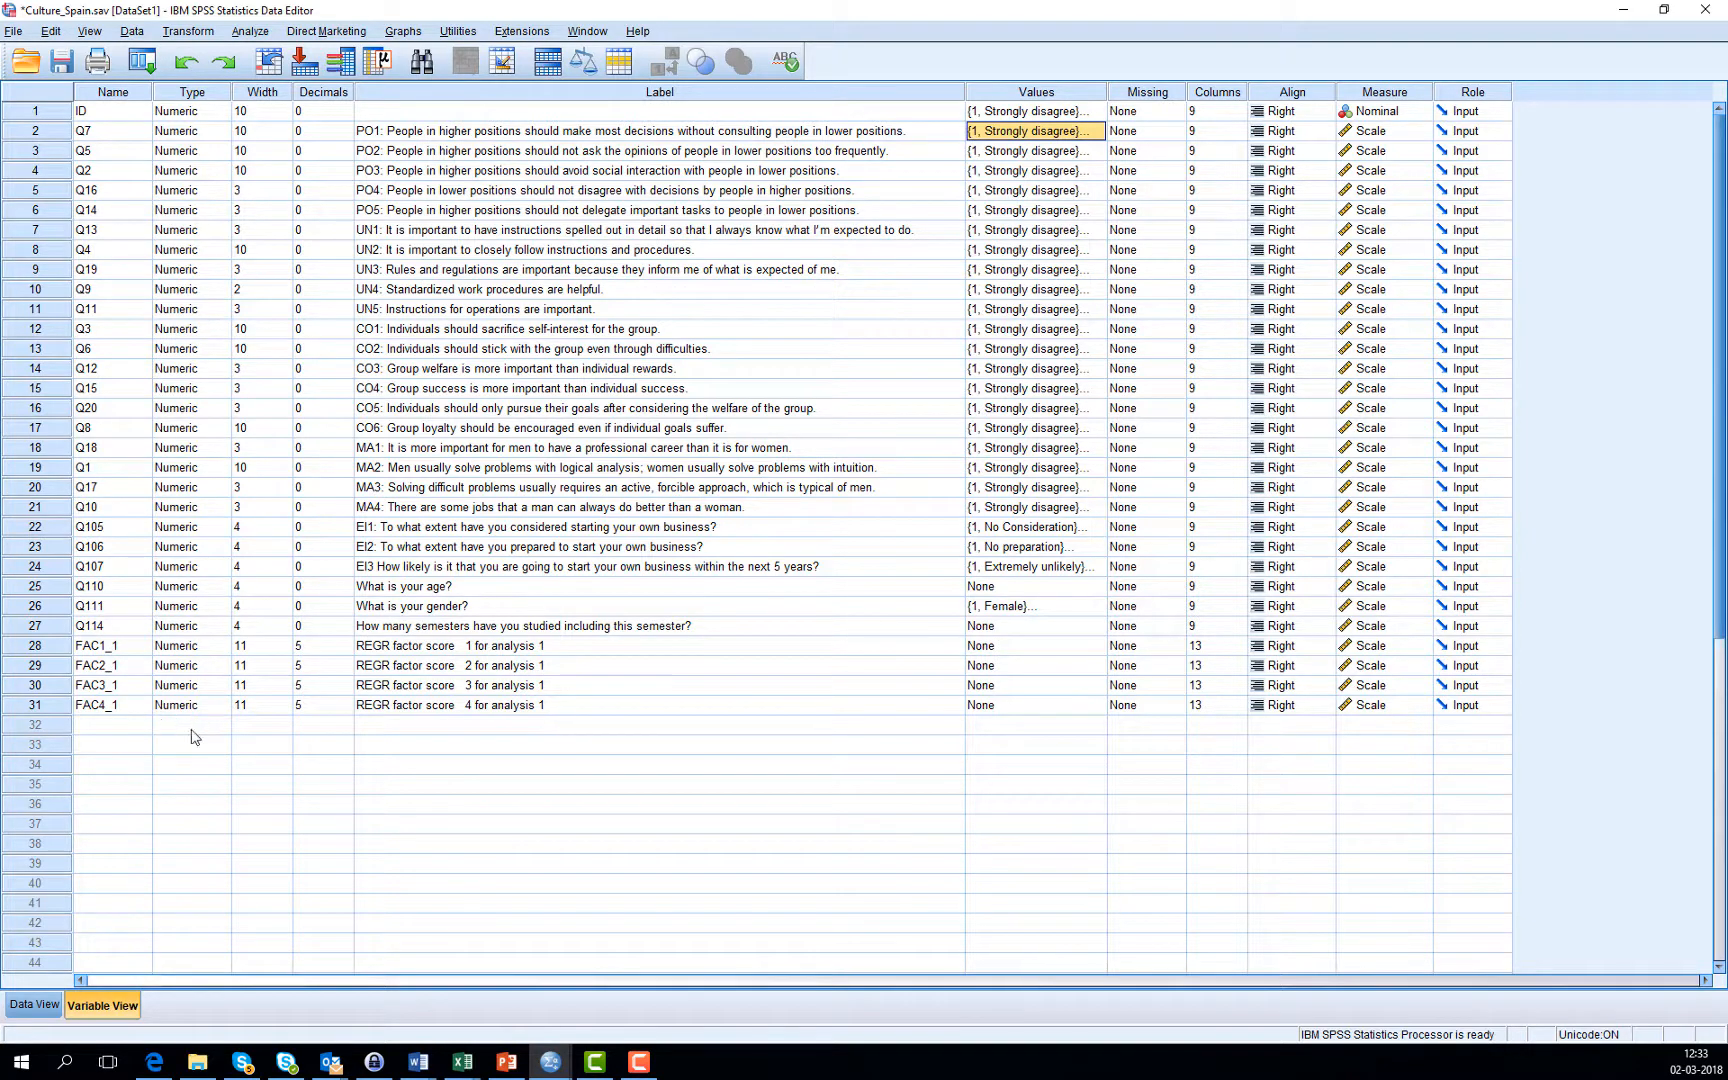
mouse_move(550, 1060)
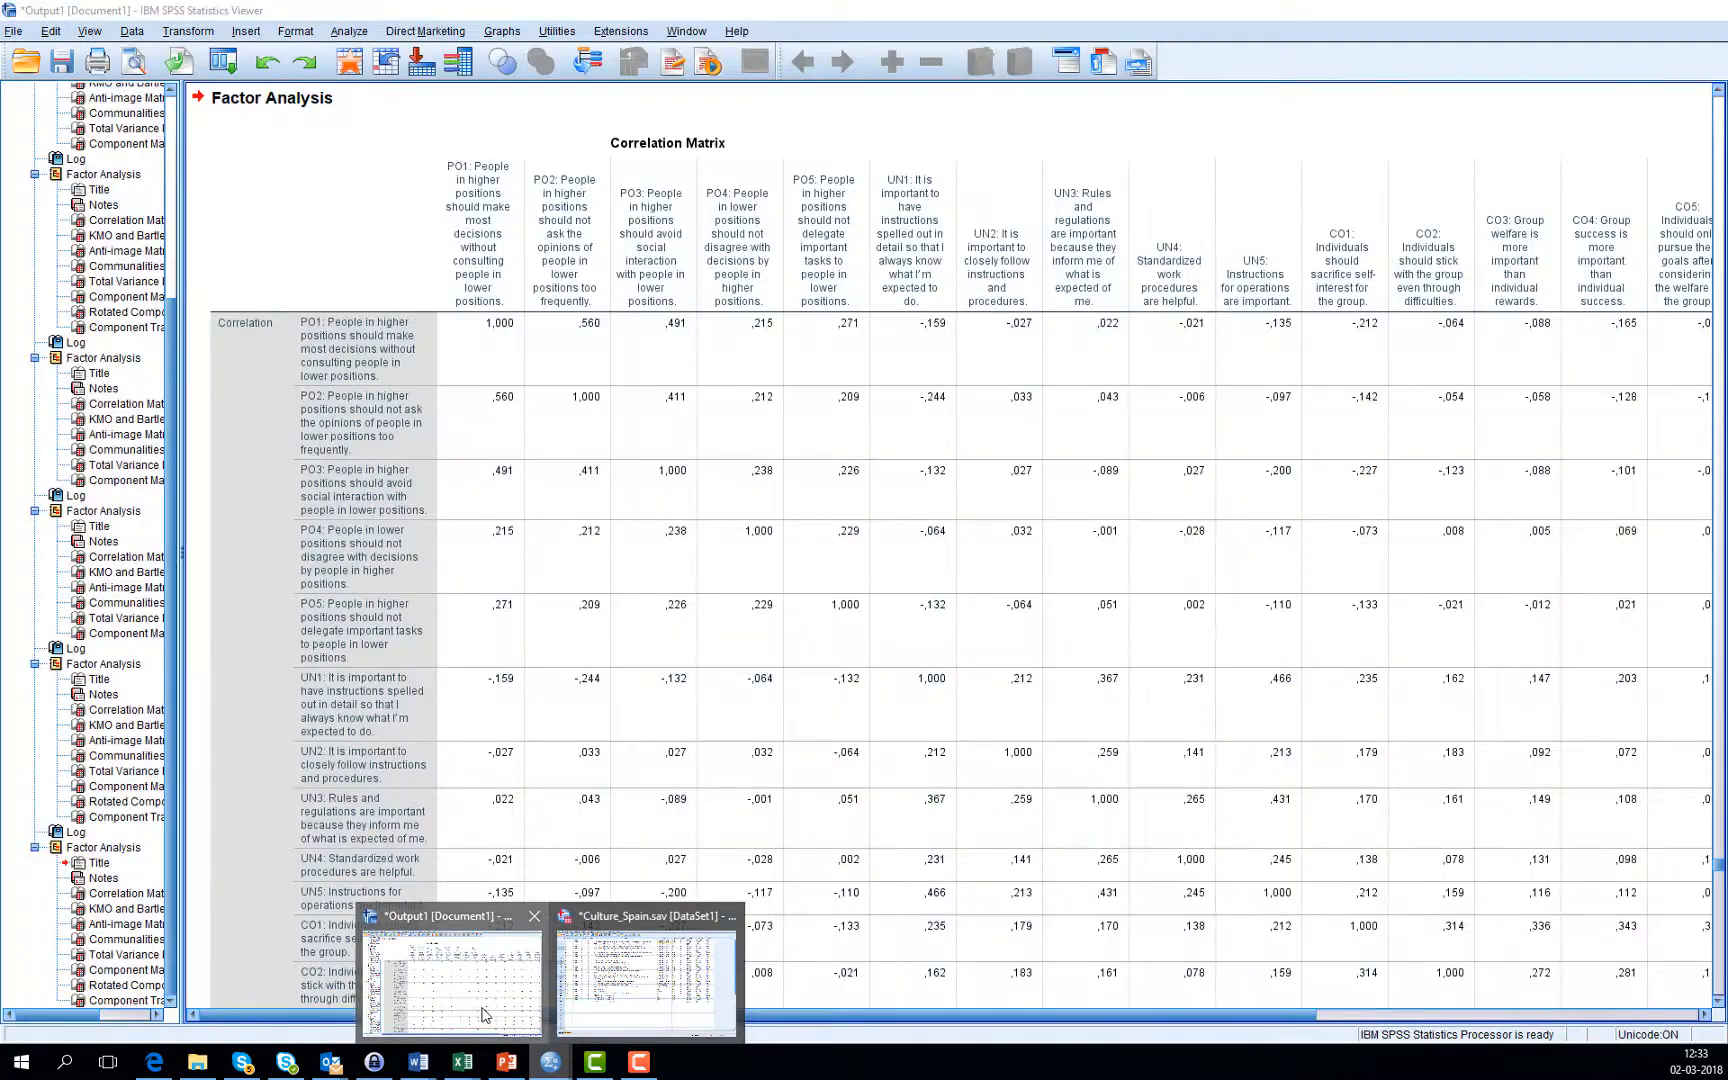
click(490, 1015)
scroll(563, 519, down, 20)
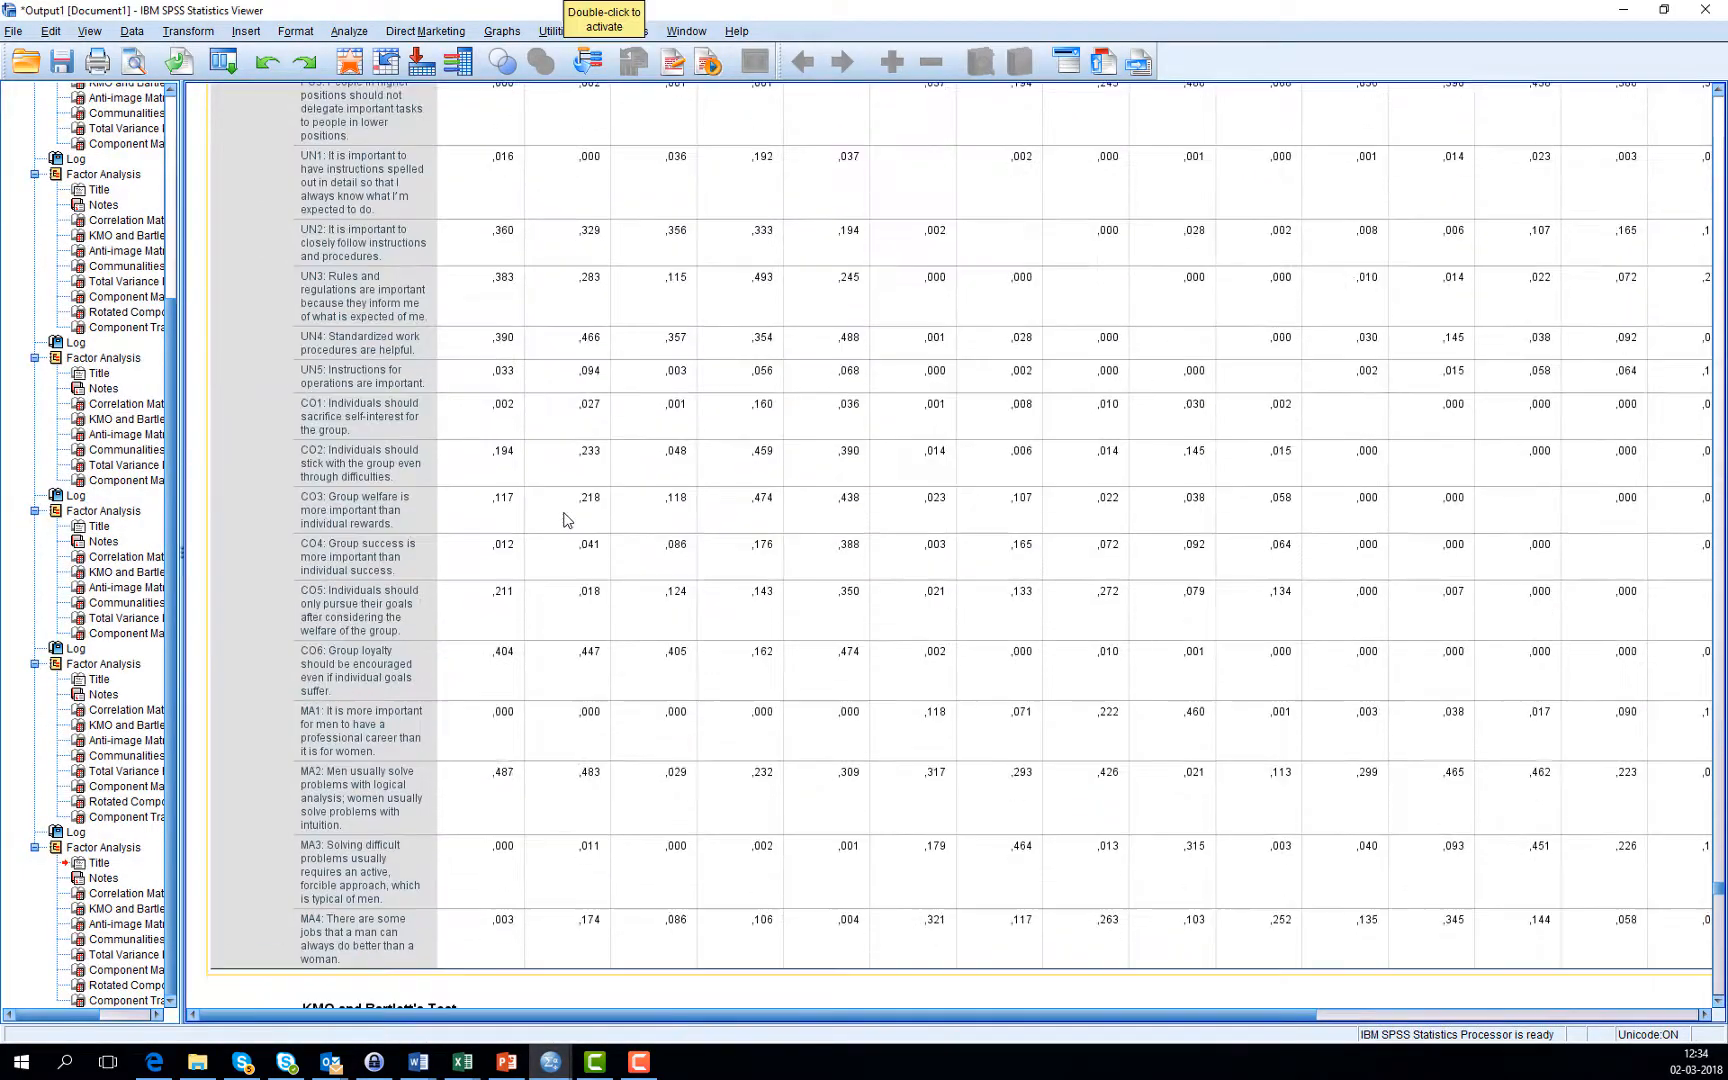
scroll(558, 518, down, 20)
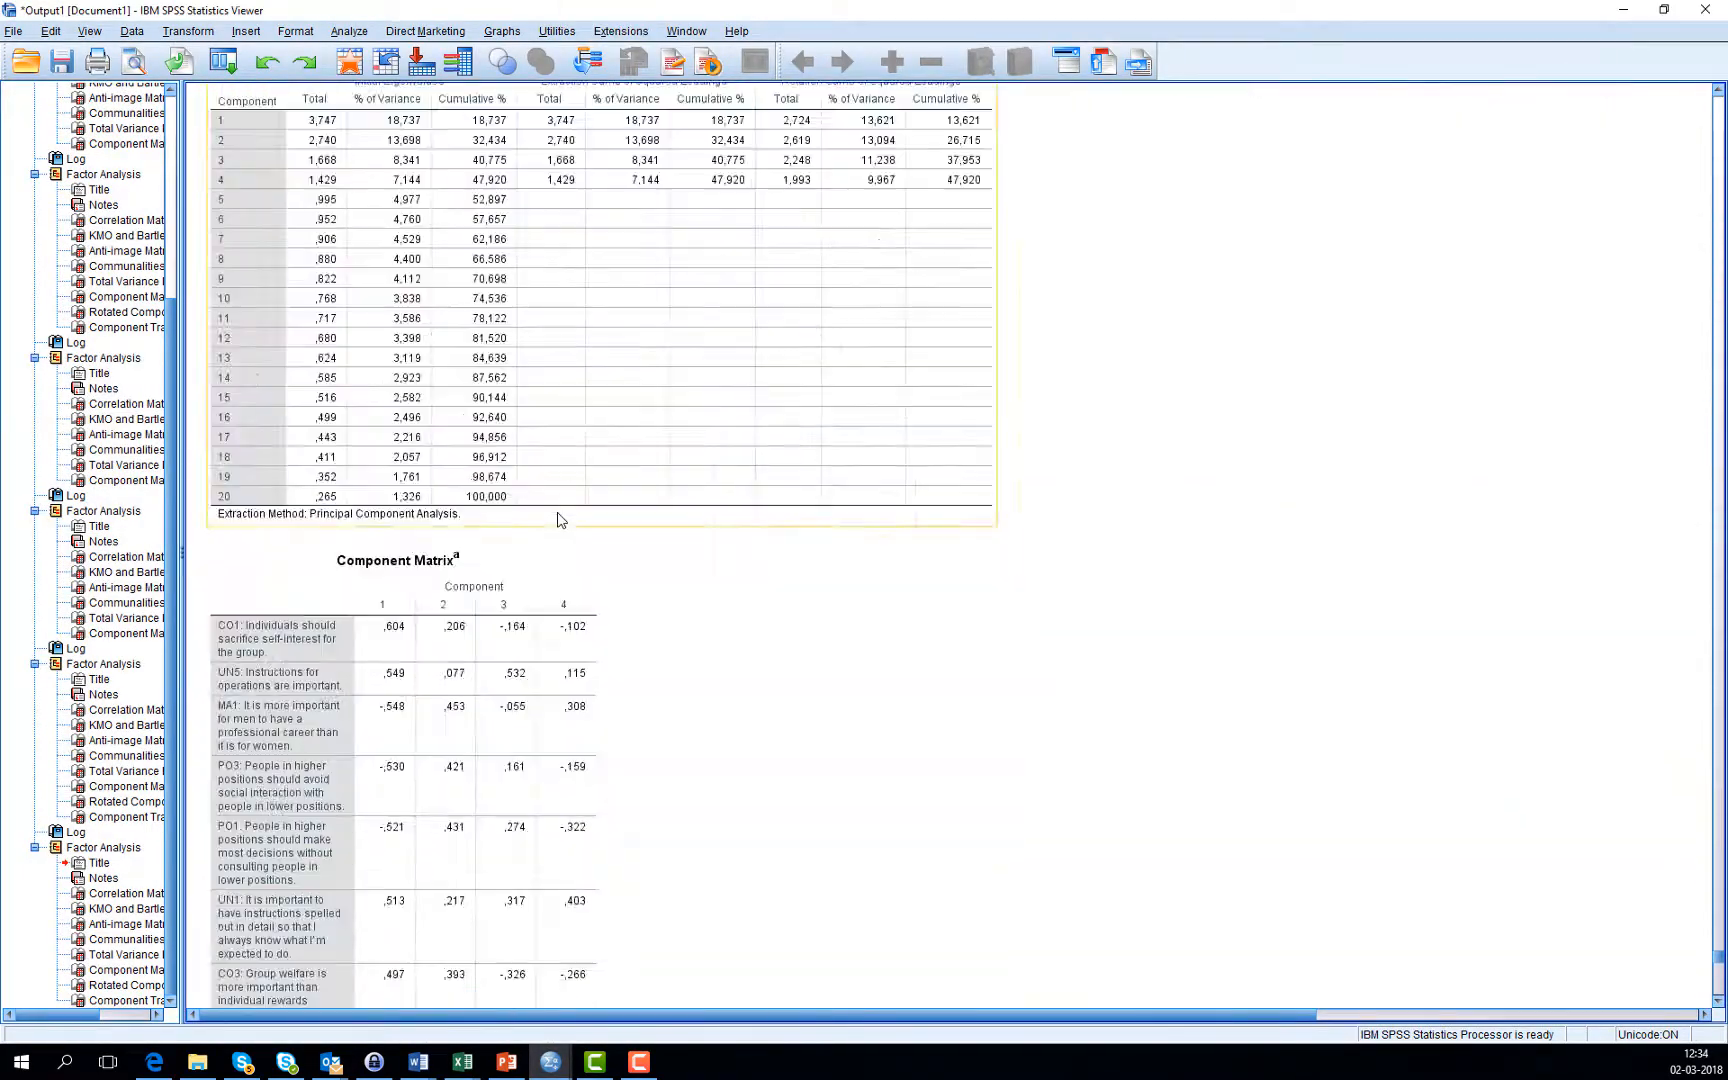
scroll(558, 519, down, 5)
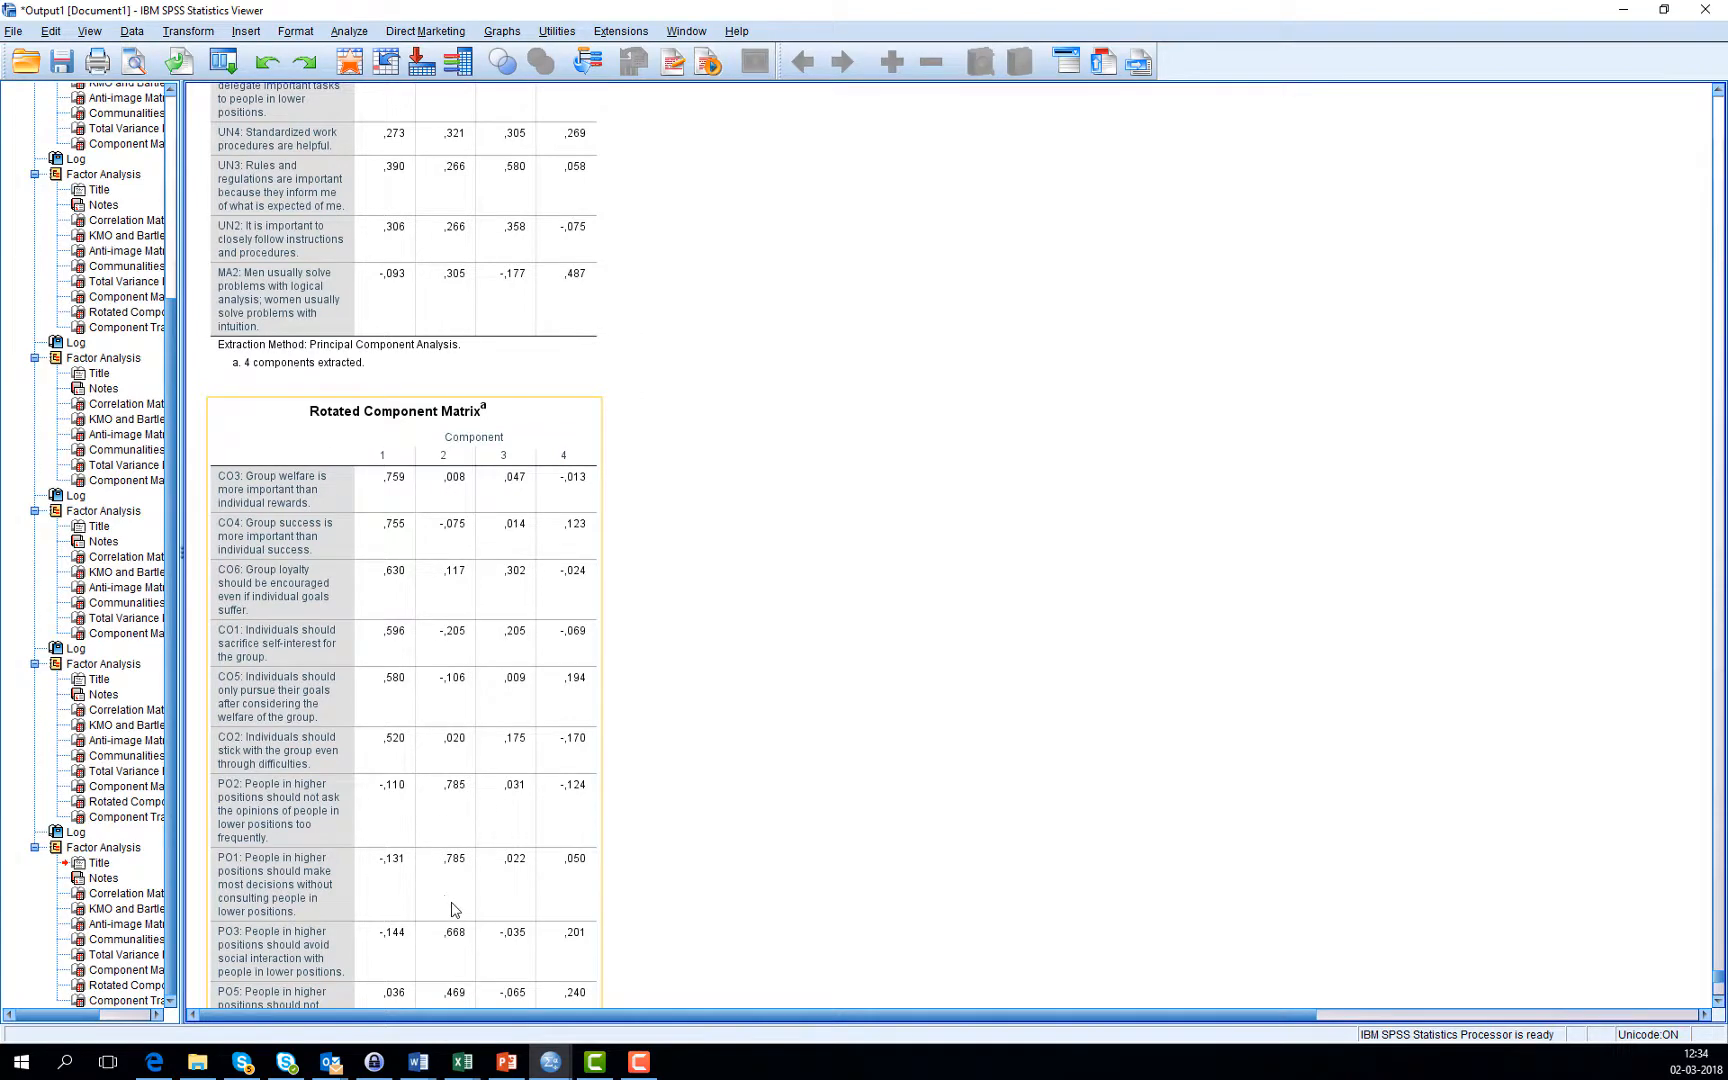
scroll(456, 912, down, 3)
scroll(456, 912, down, 1)
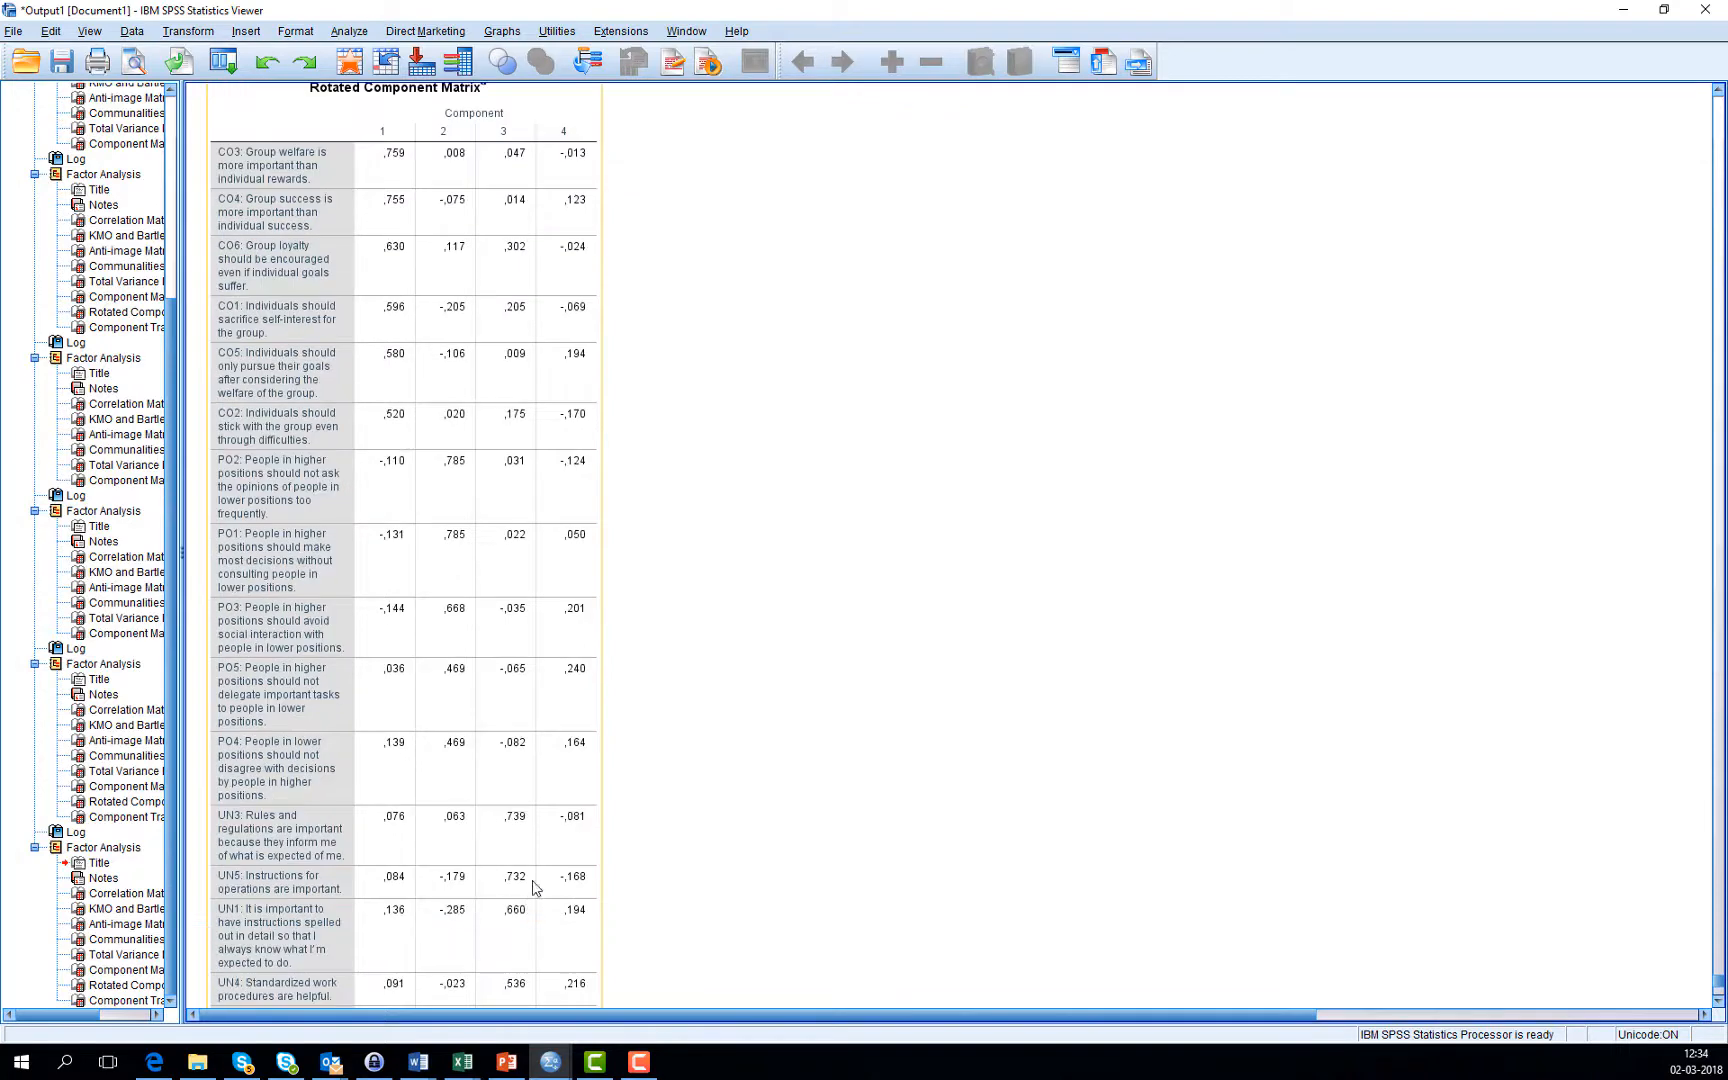
scroll(600, 890, down, 4)
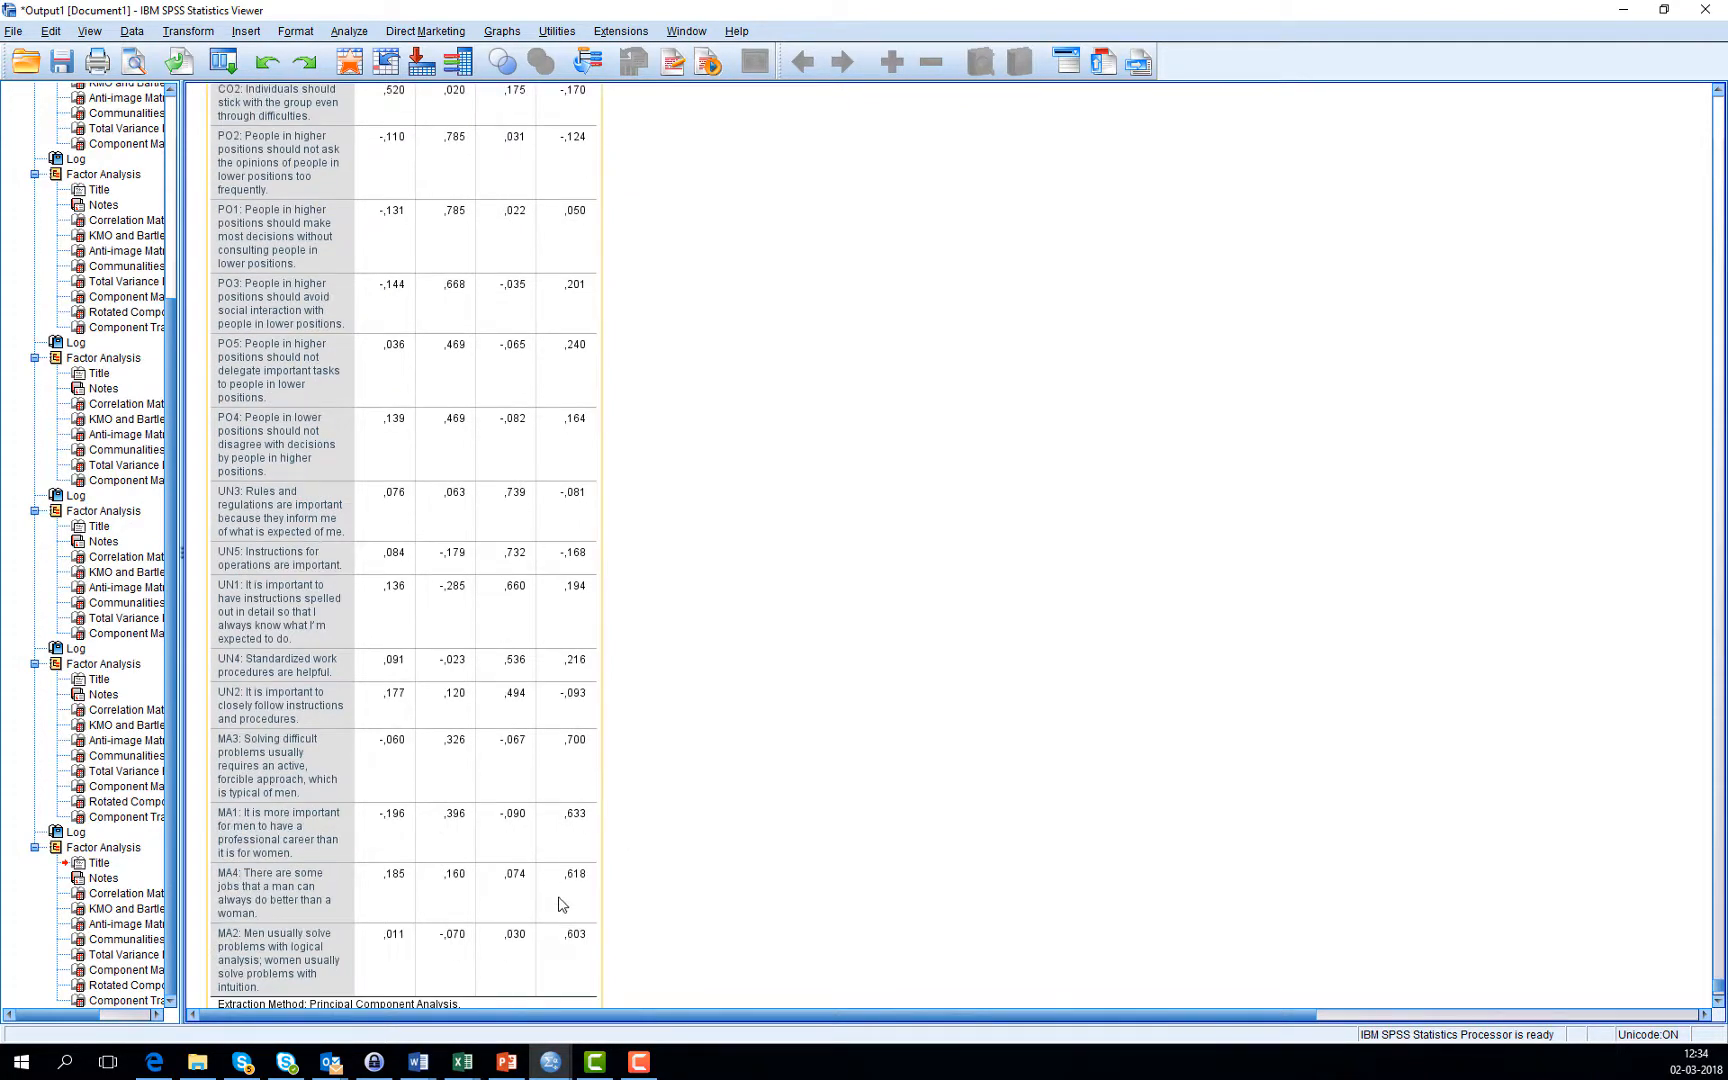
Step: Rename the four factor score variables FAC1_1 to FAC4_1 in the dataset as COL, PO, UN and MAS
click(546, 1064)
click(645, 962)
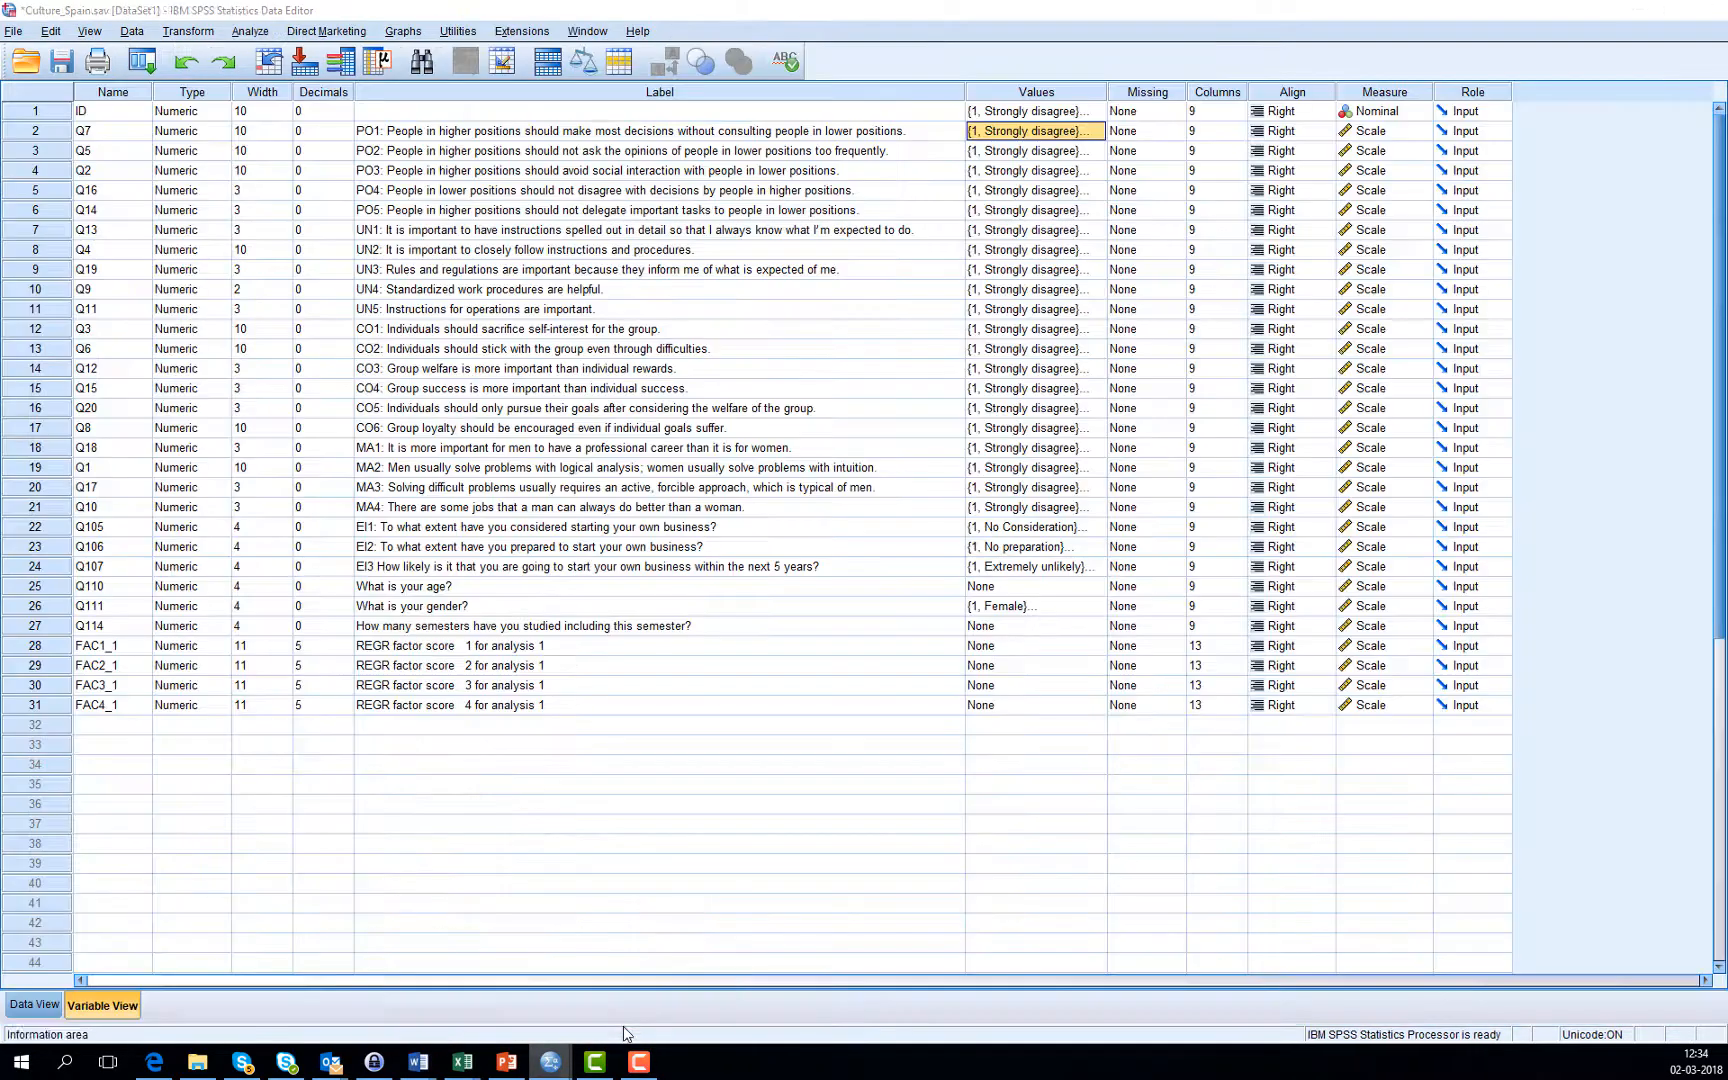
click(103, 648)
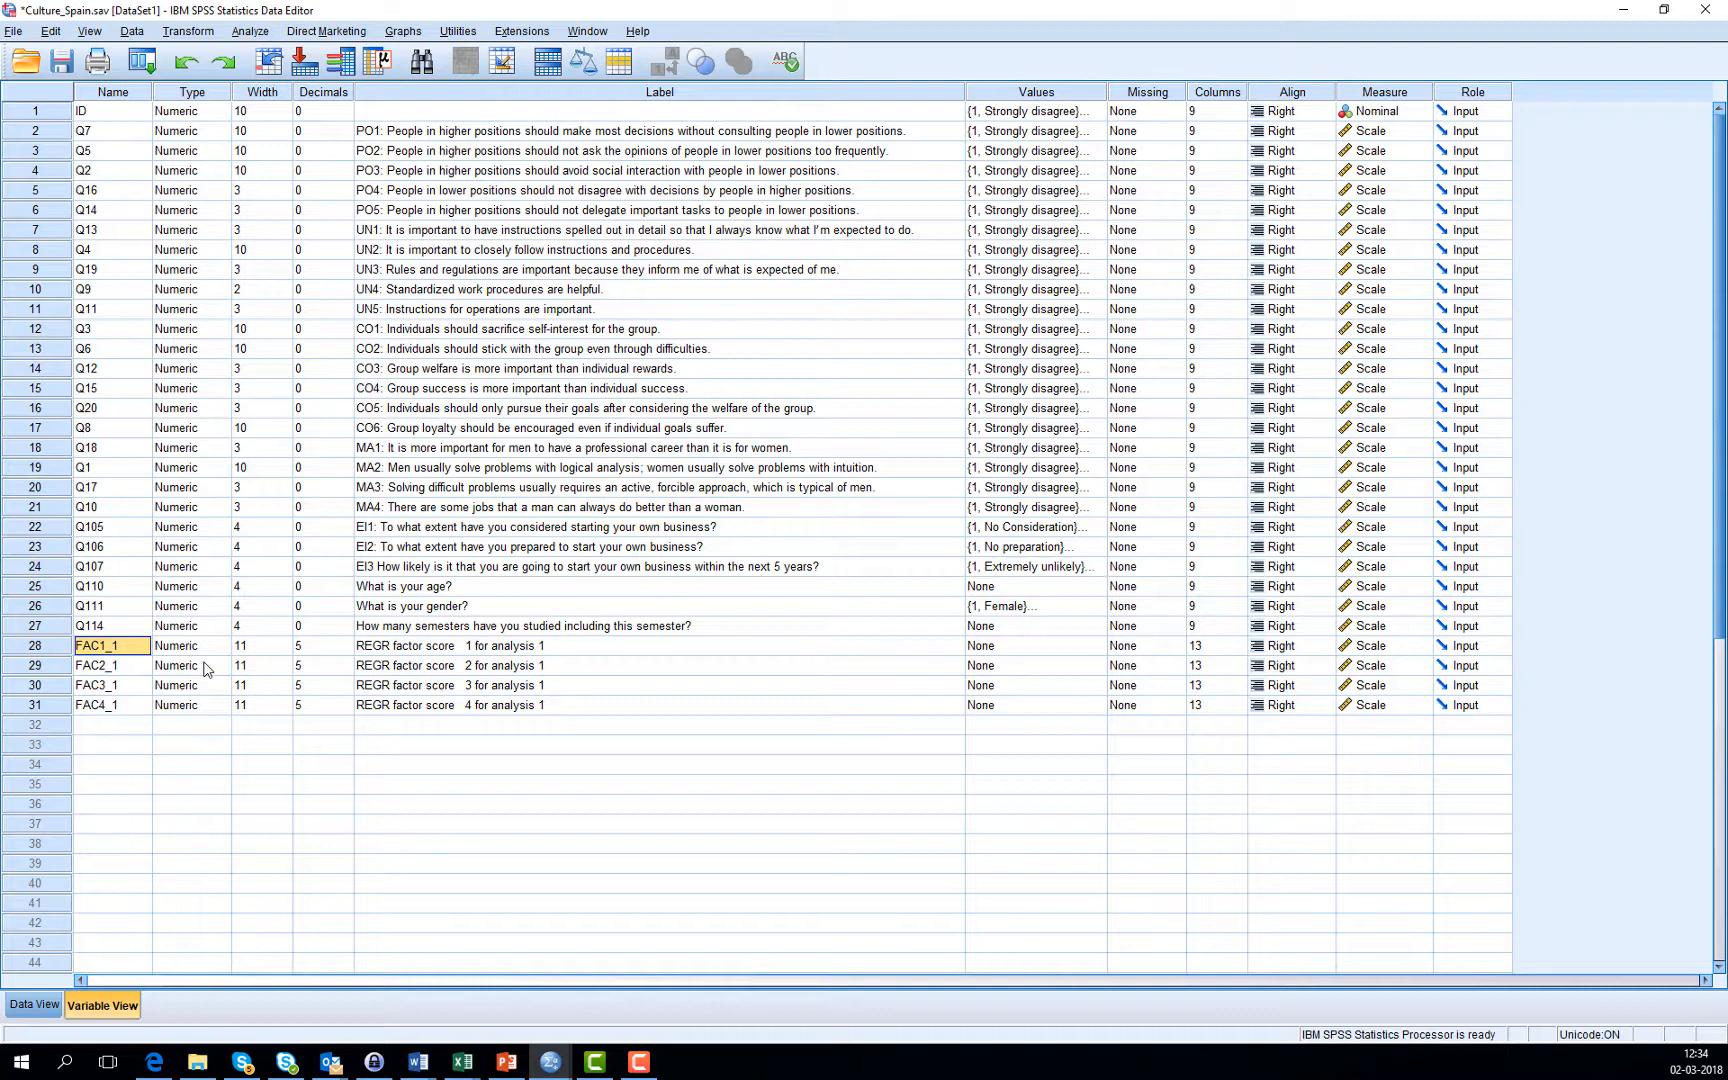
text(COL)
key(Return)
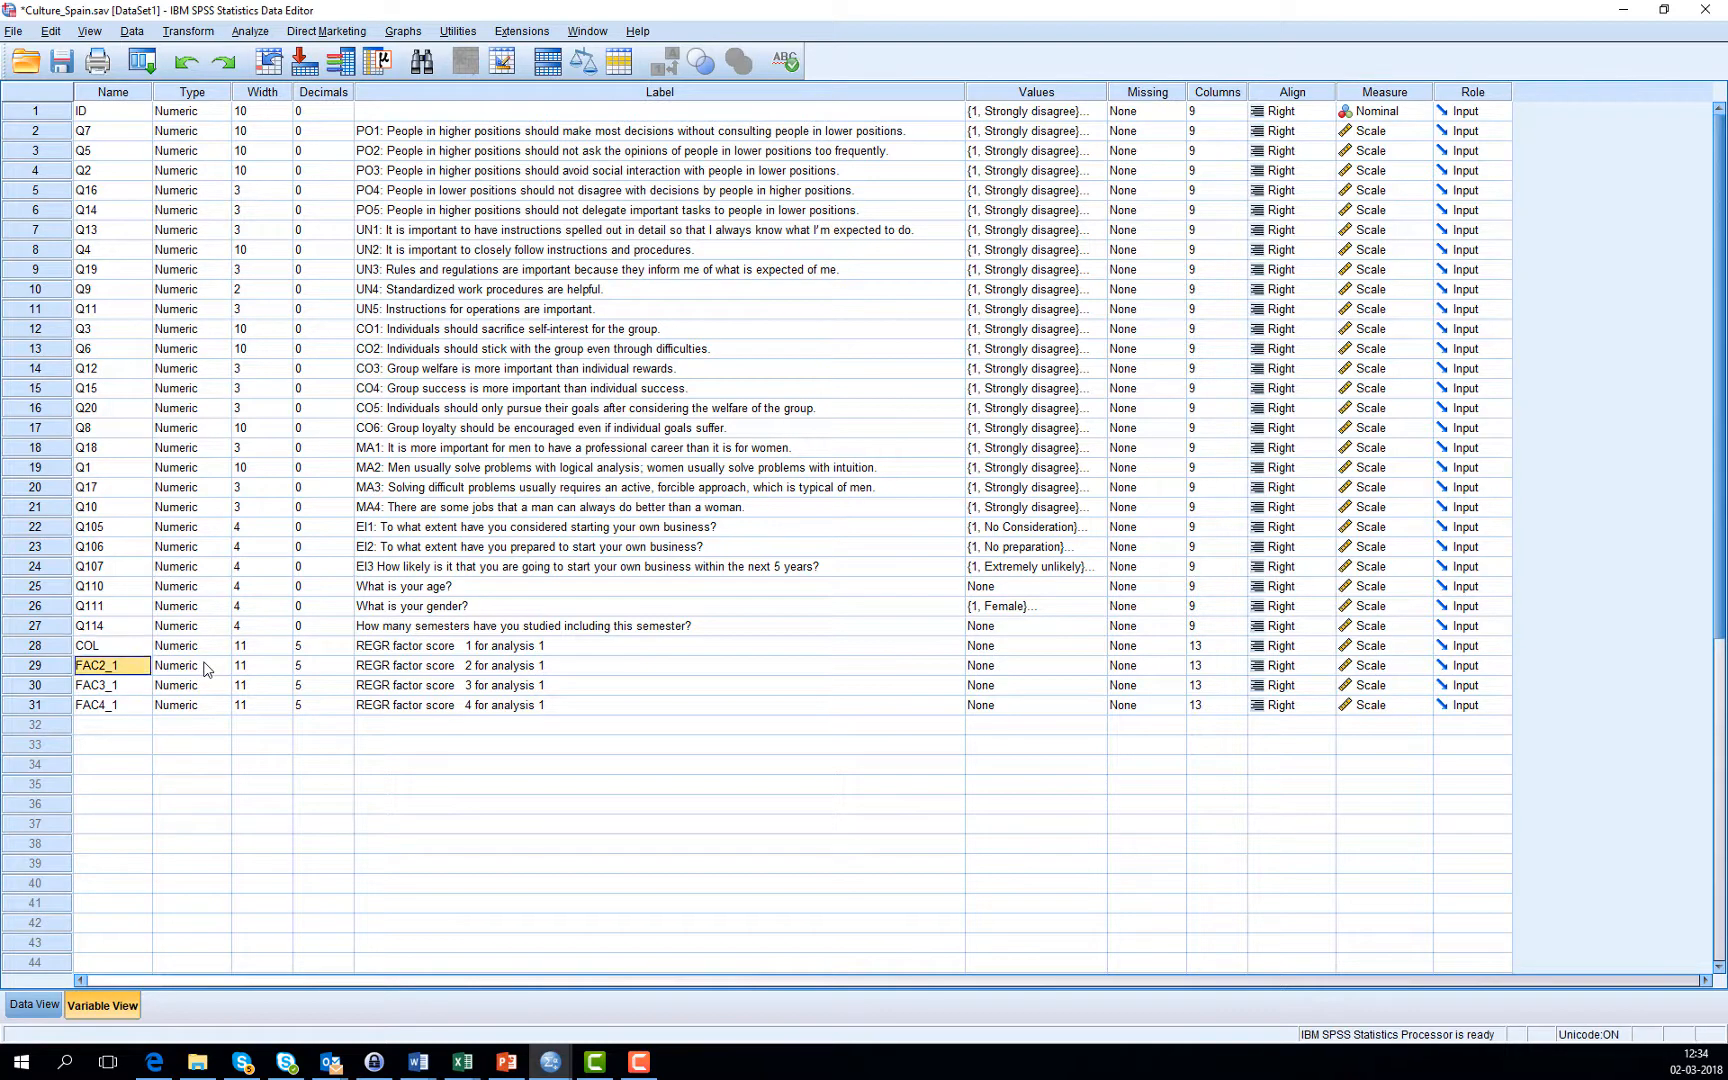
text(PO)
key(Return)
text(UN)
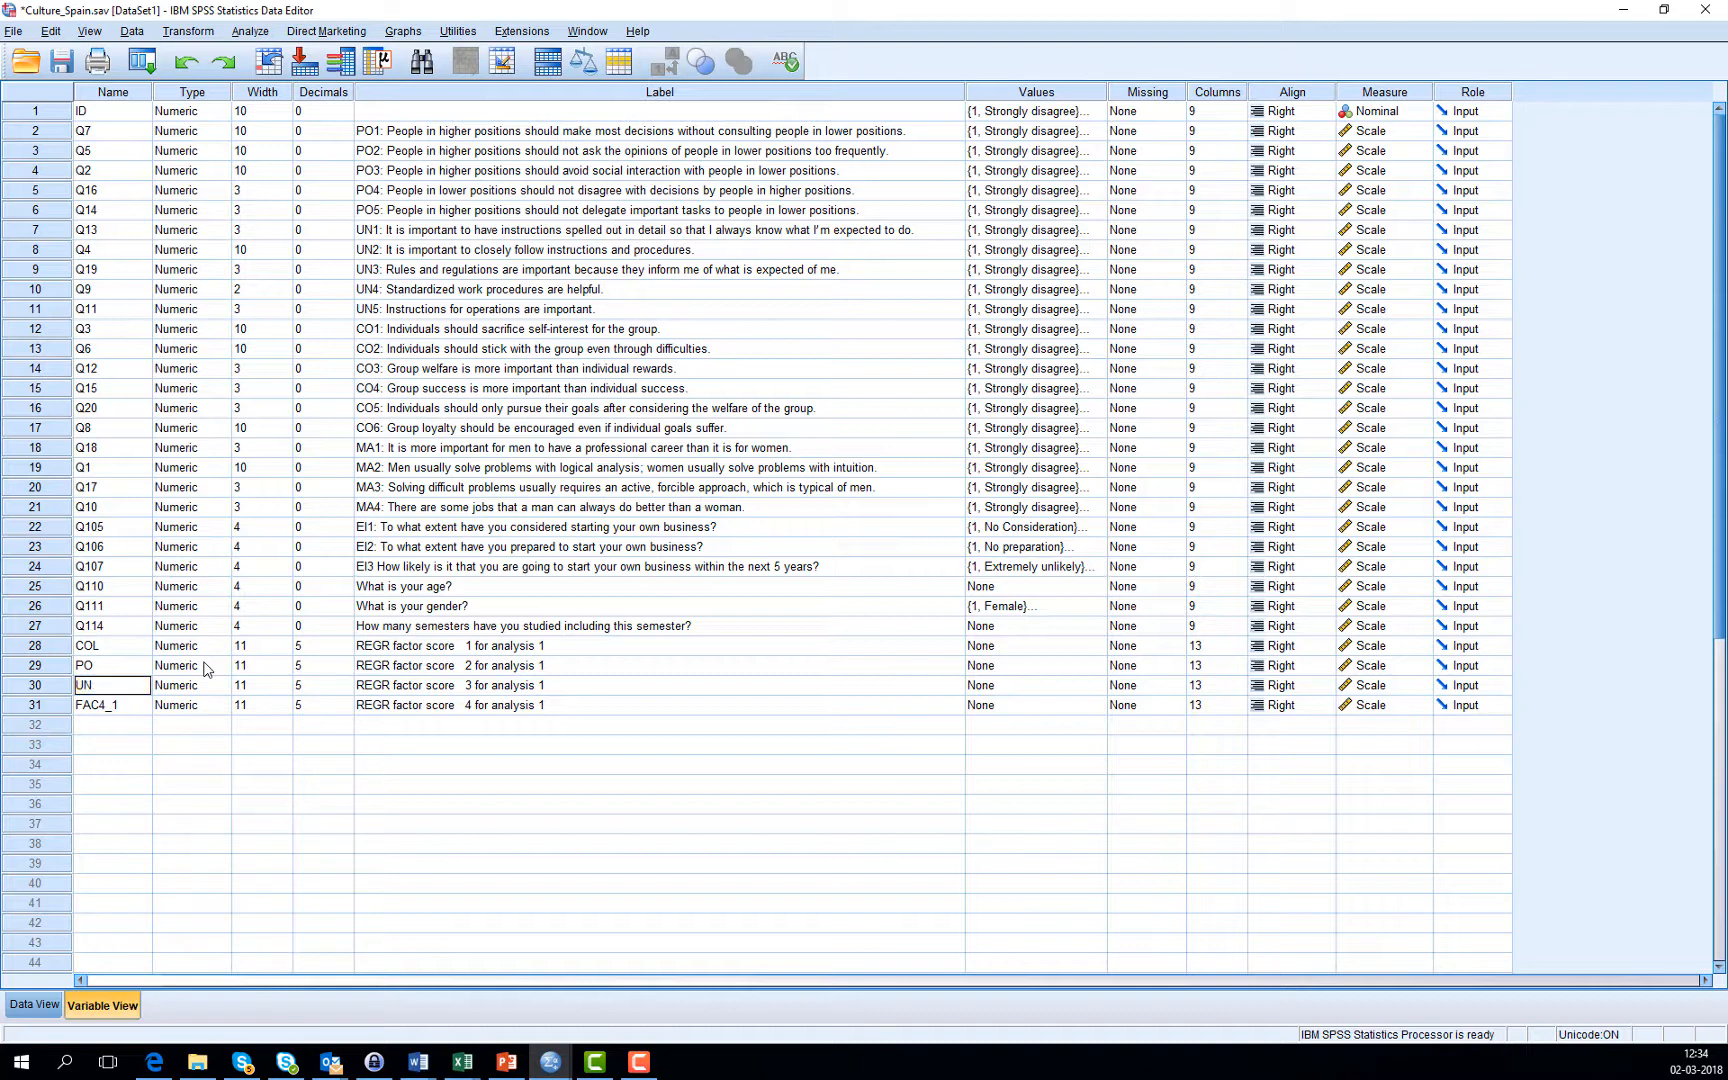
key(Return)
text(MAS)
Step: Copy the names COL, PO, UN and MAS into the labels of the same four variables
drag(117, 650, 127, 706)
key(ctrl+c)
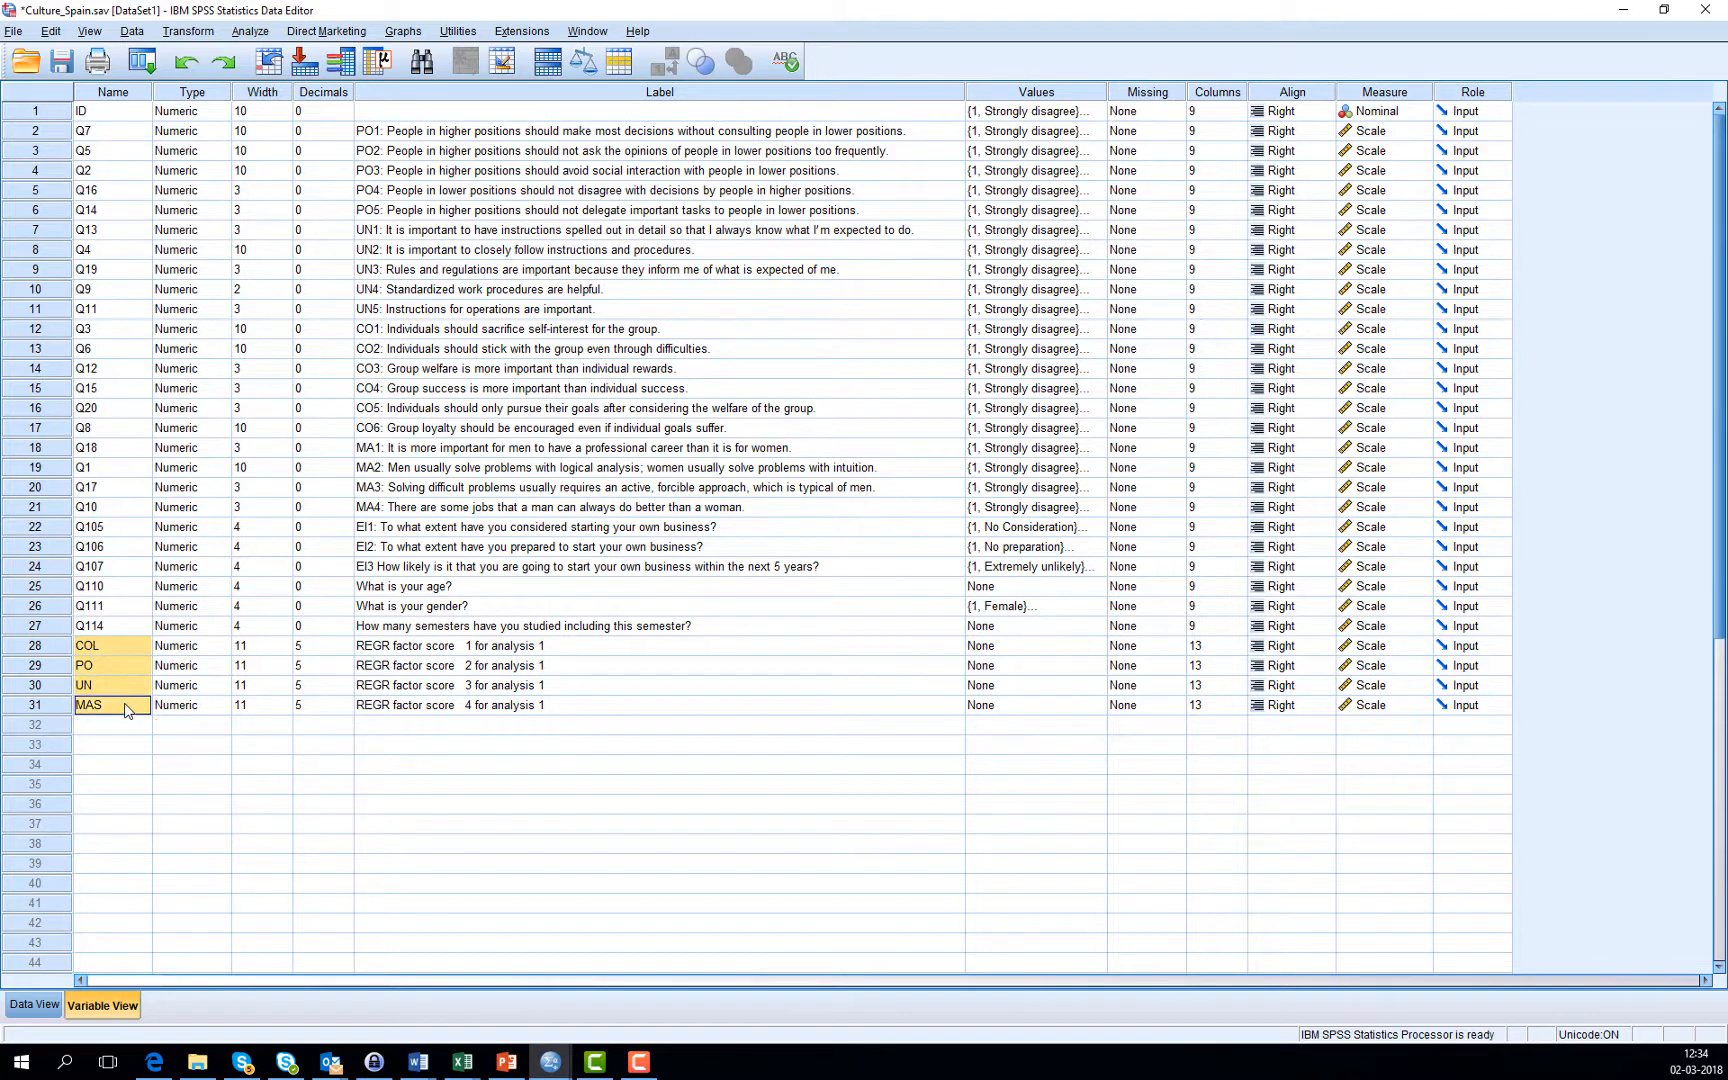
click(465, 650)
drag(465, 650, 472, 708)
key(ctrl+v)
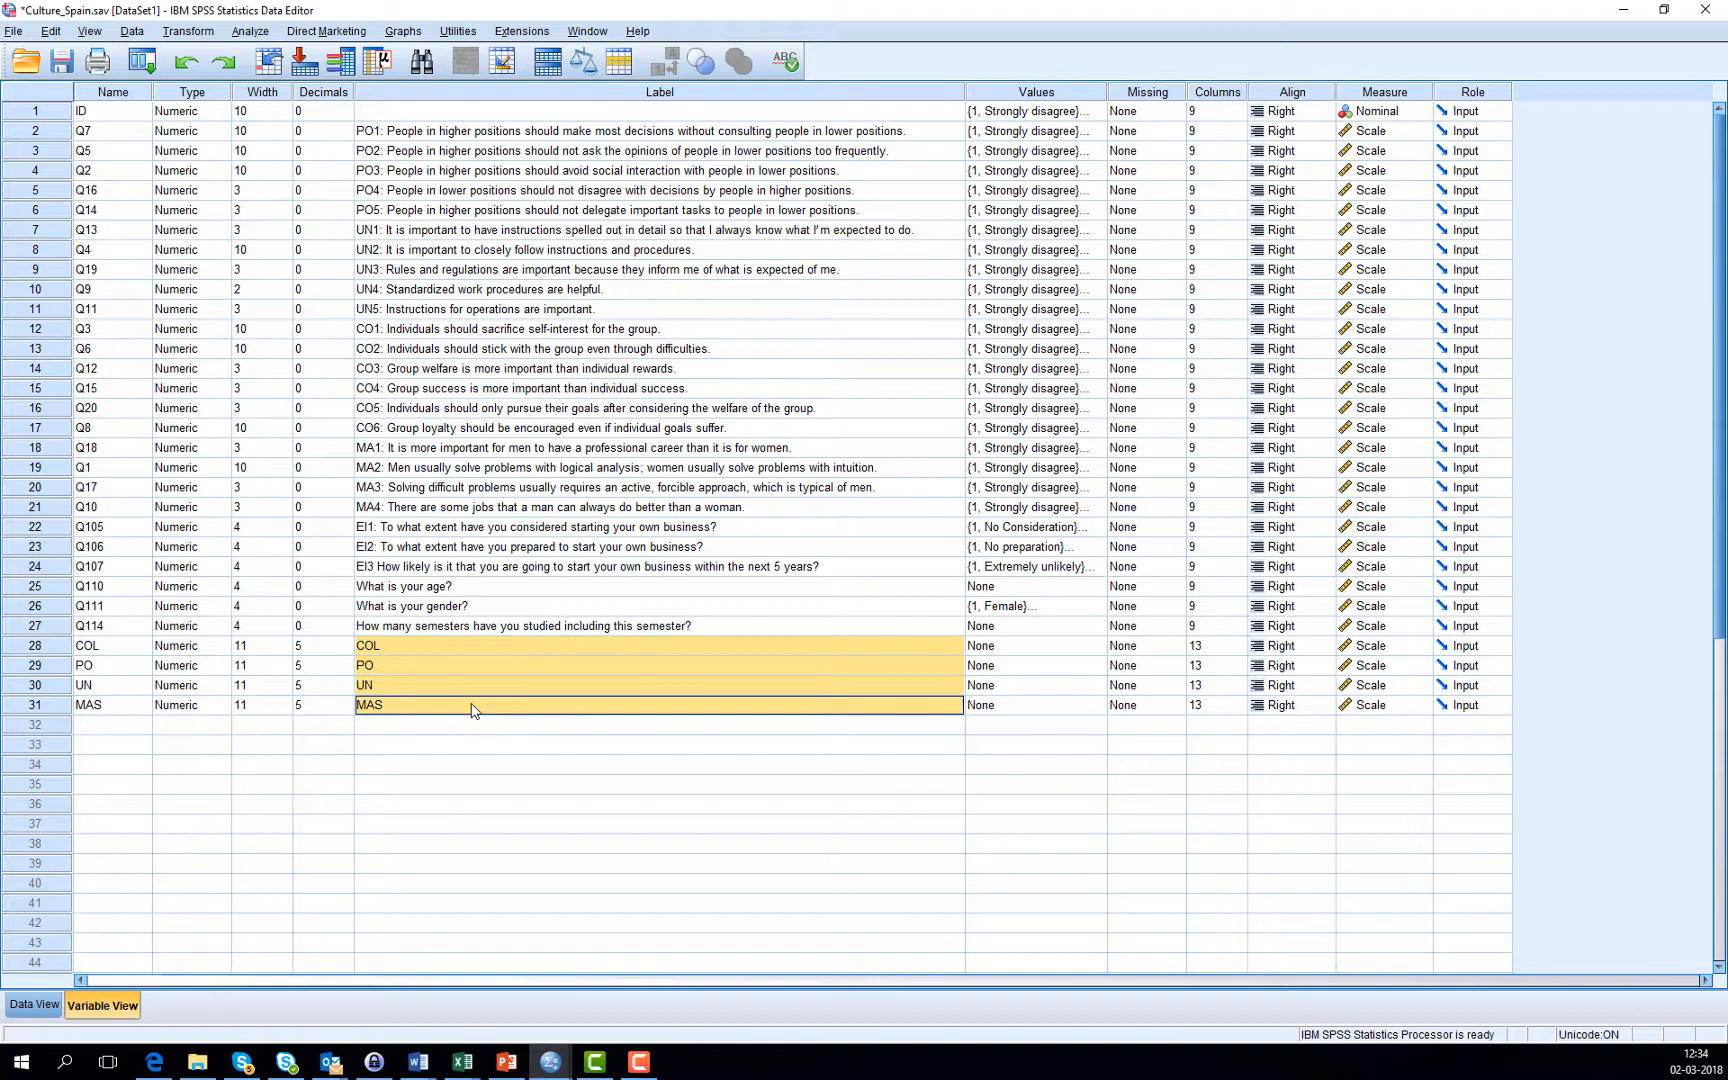
click(461, 786)
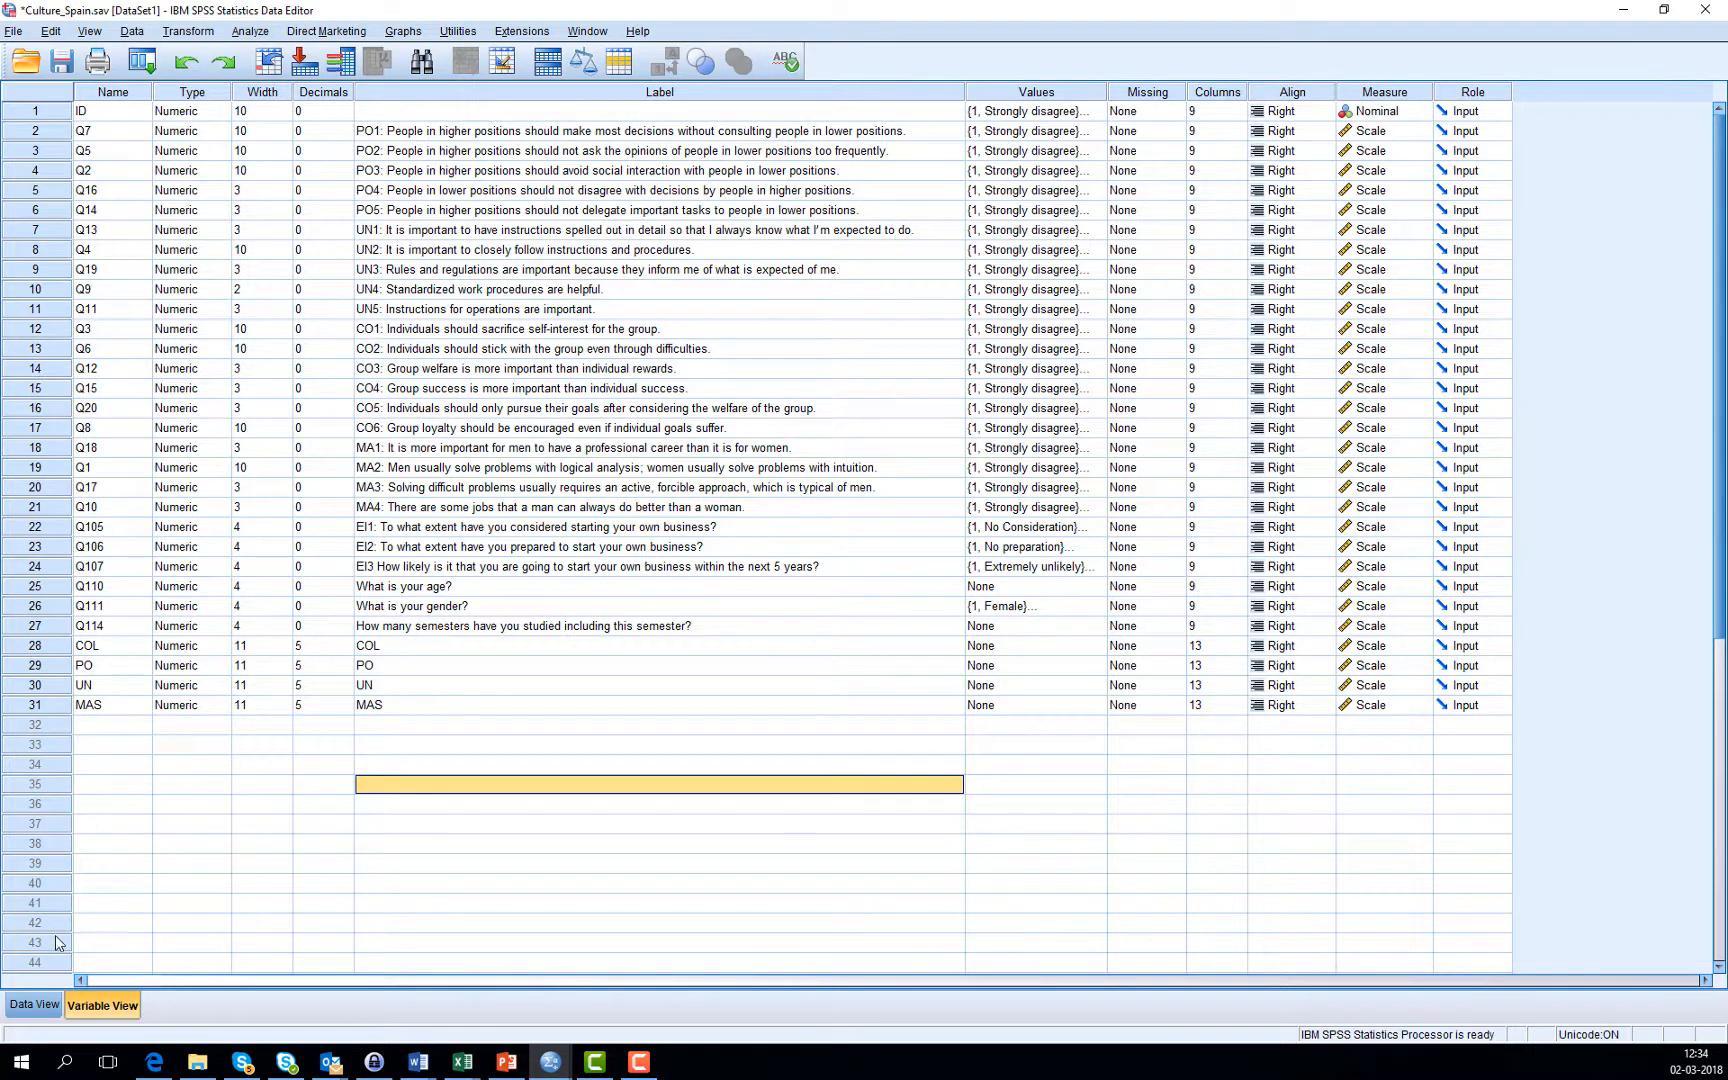
Step: Examine the case-by-case factor scores in the COL, PO, UN and MAS columns of the data
click(35, 1008)
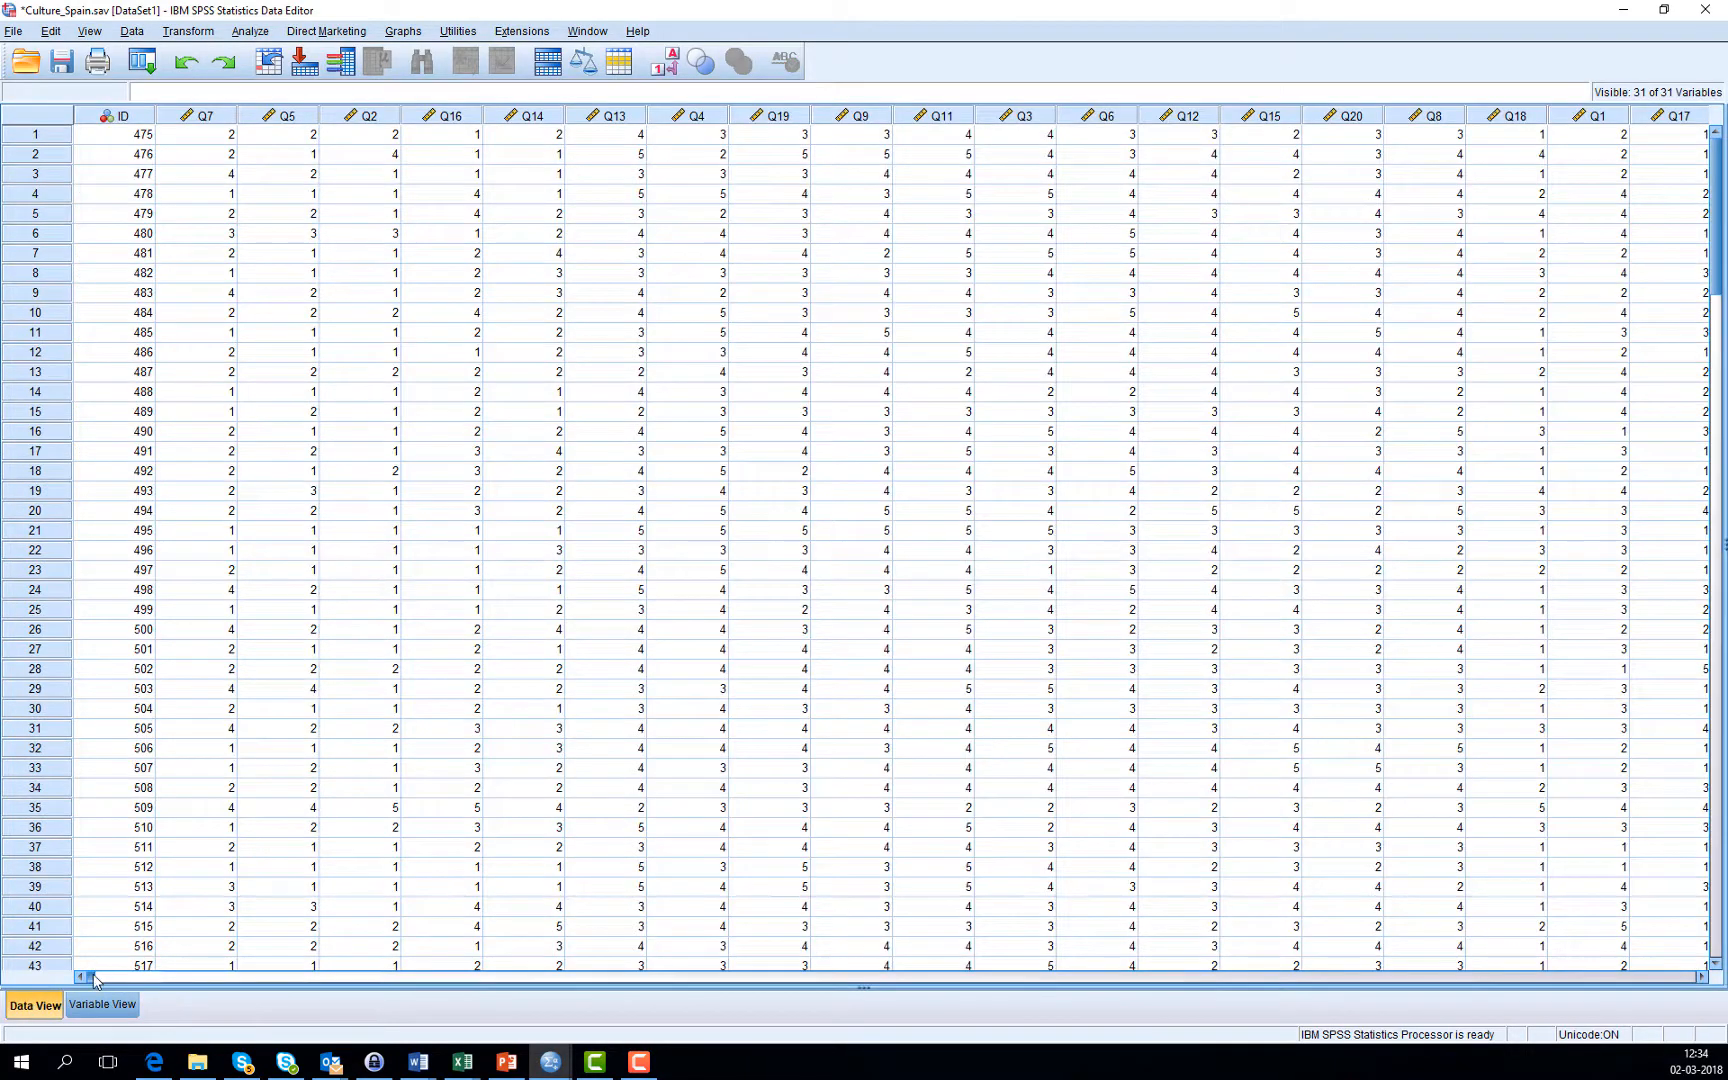
drag(95, 978, 1330, 972)
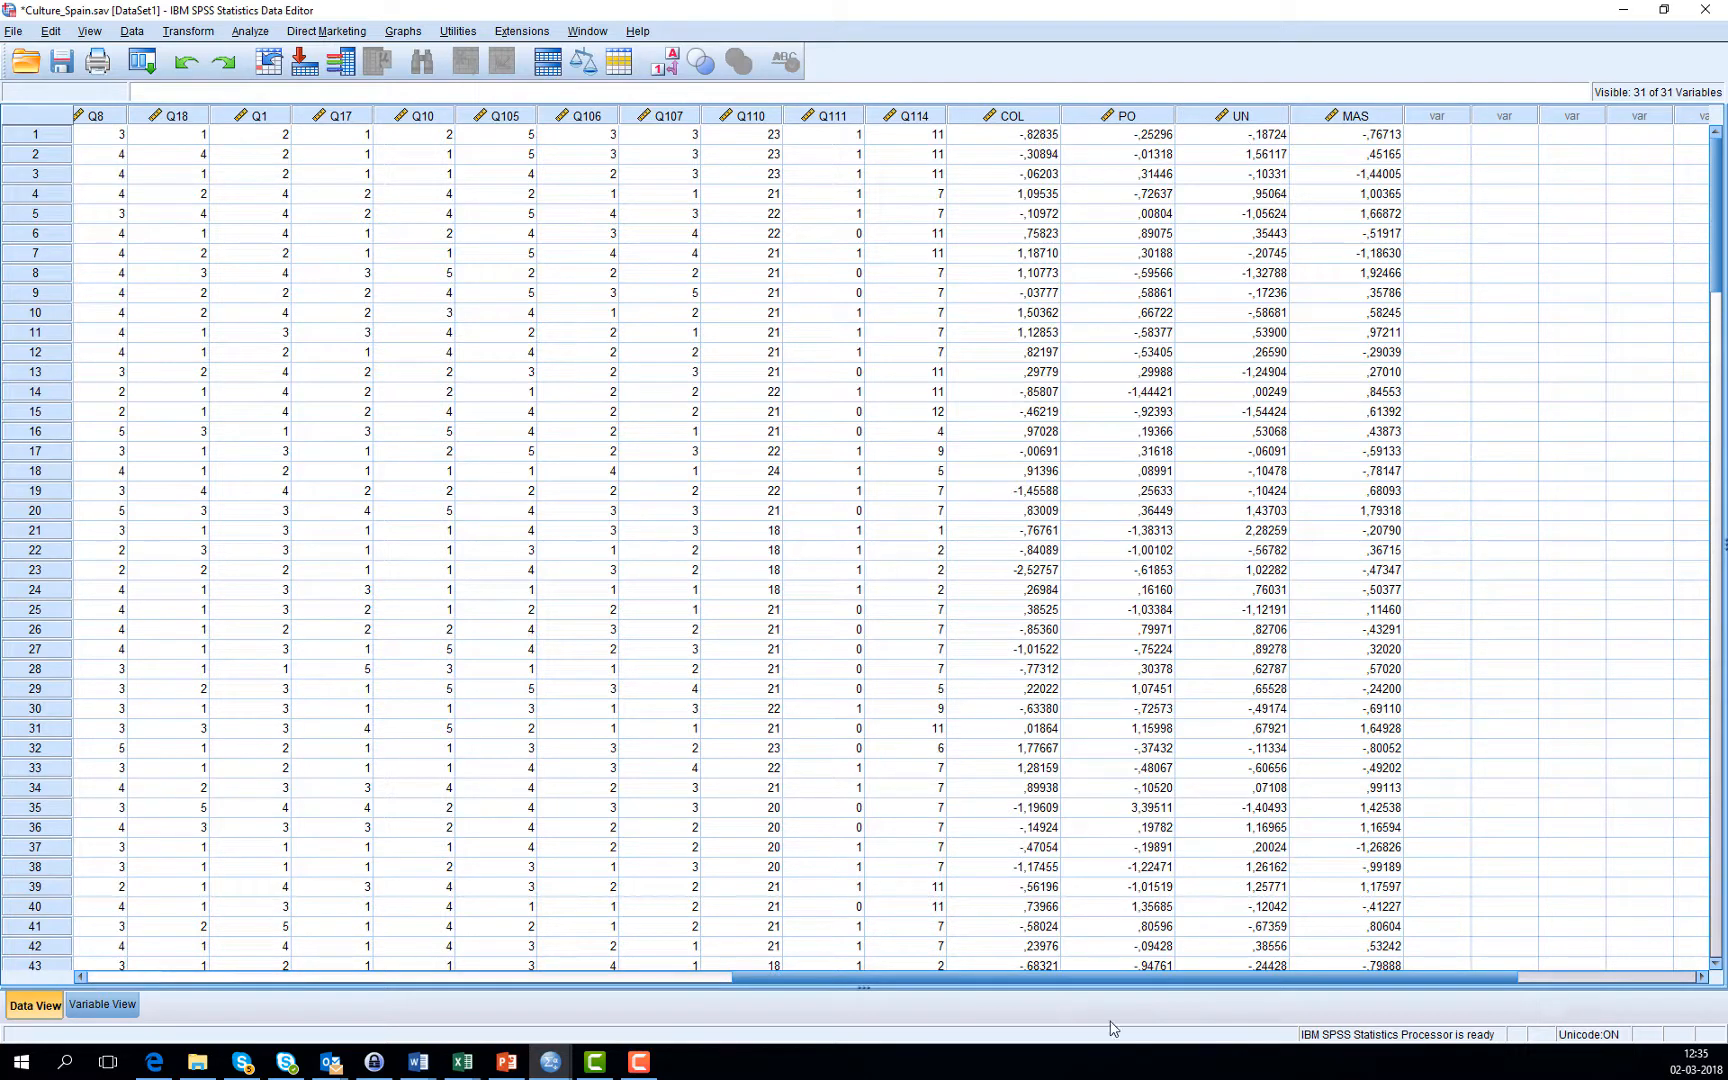
key(alt+Tab)
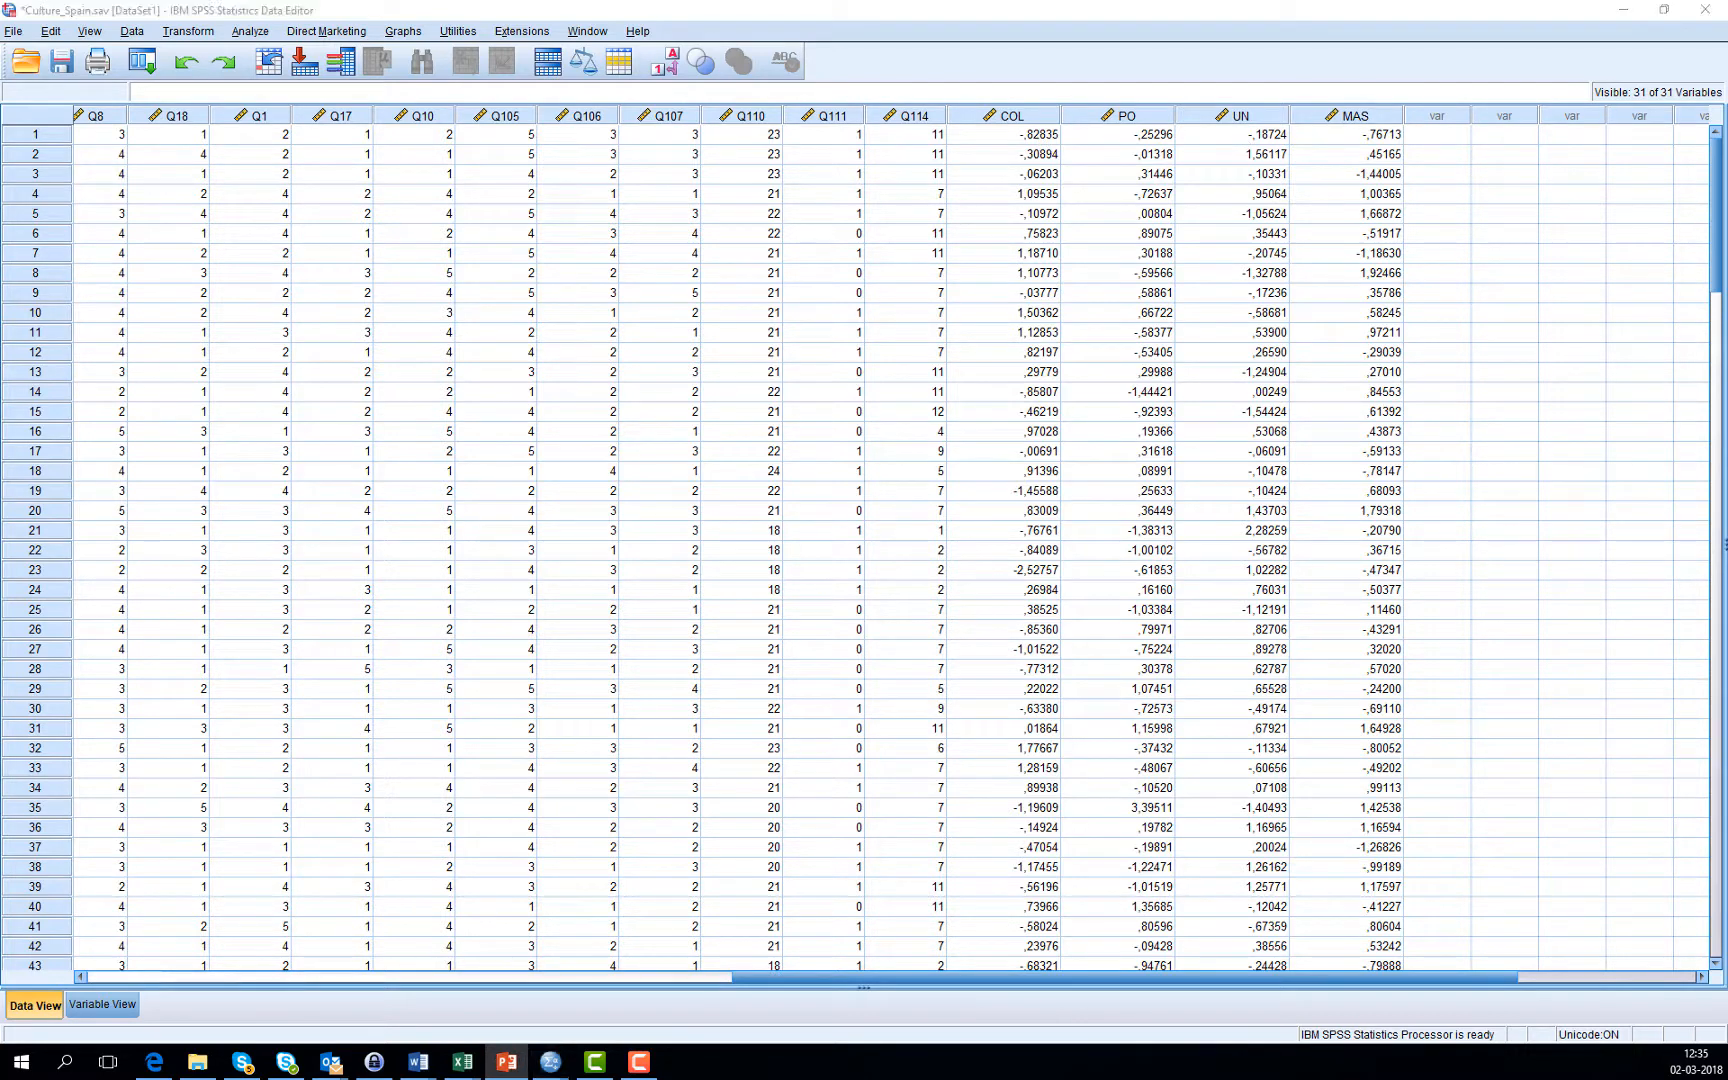
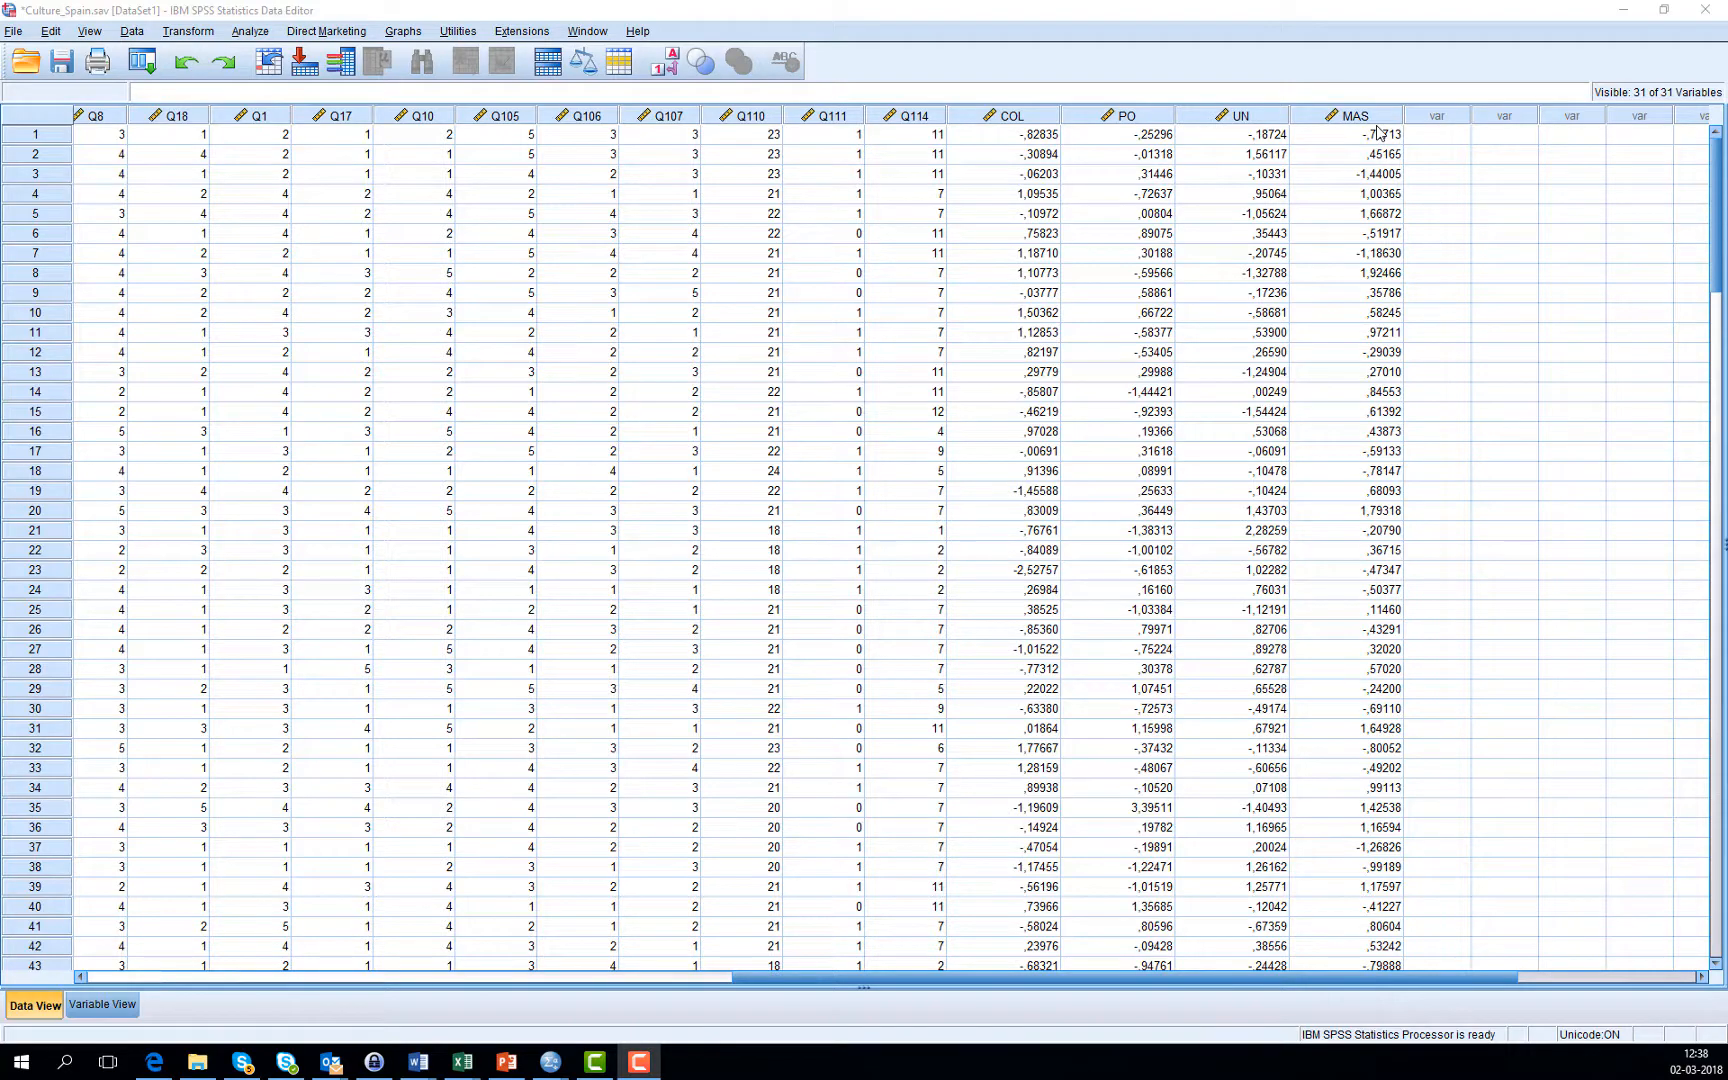
Step: Reopen the factor analysis setup and remove all culture items, PO1 through MA4, from the analysis variables
click(113, 1003)
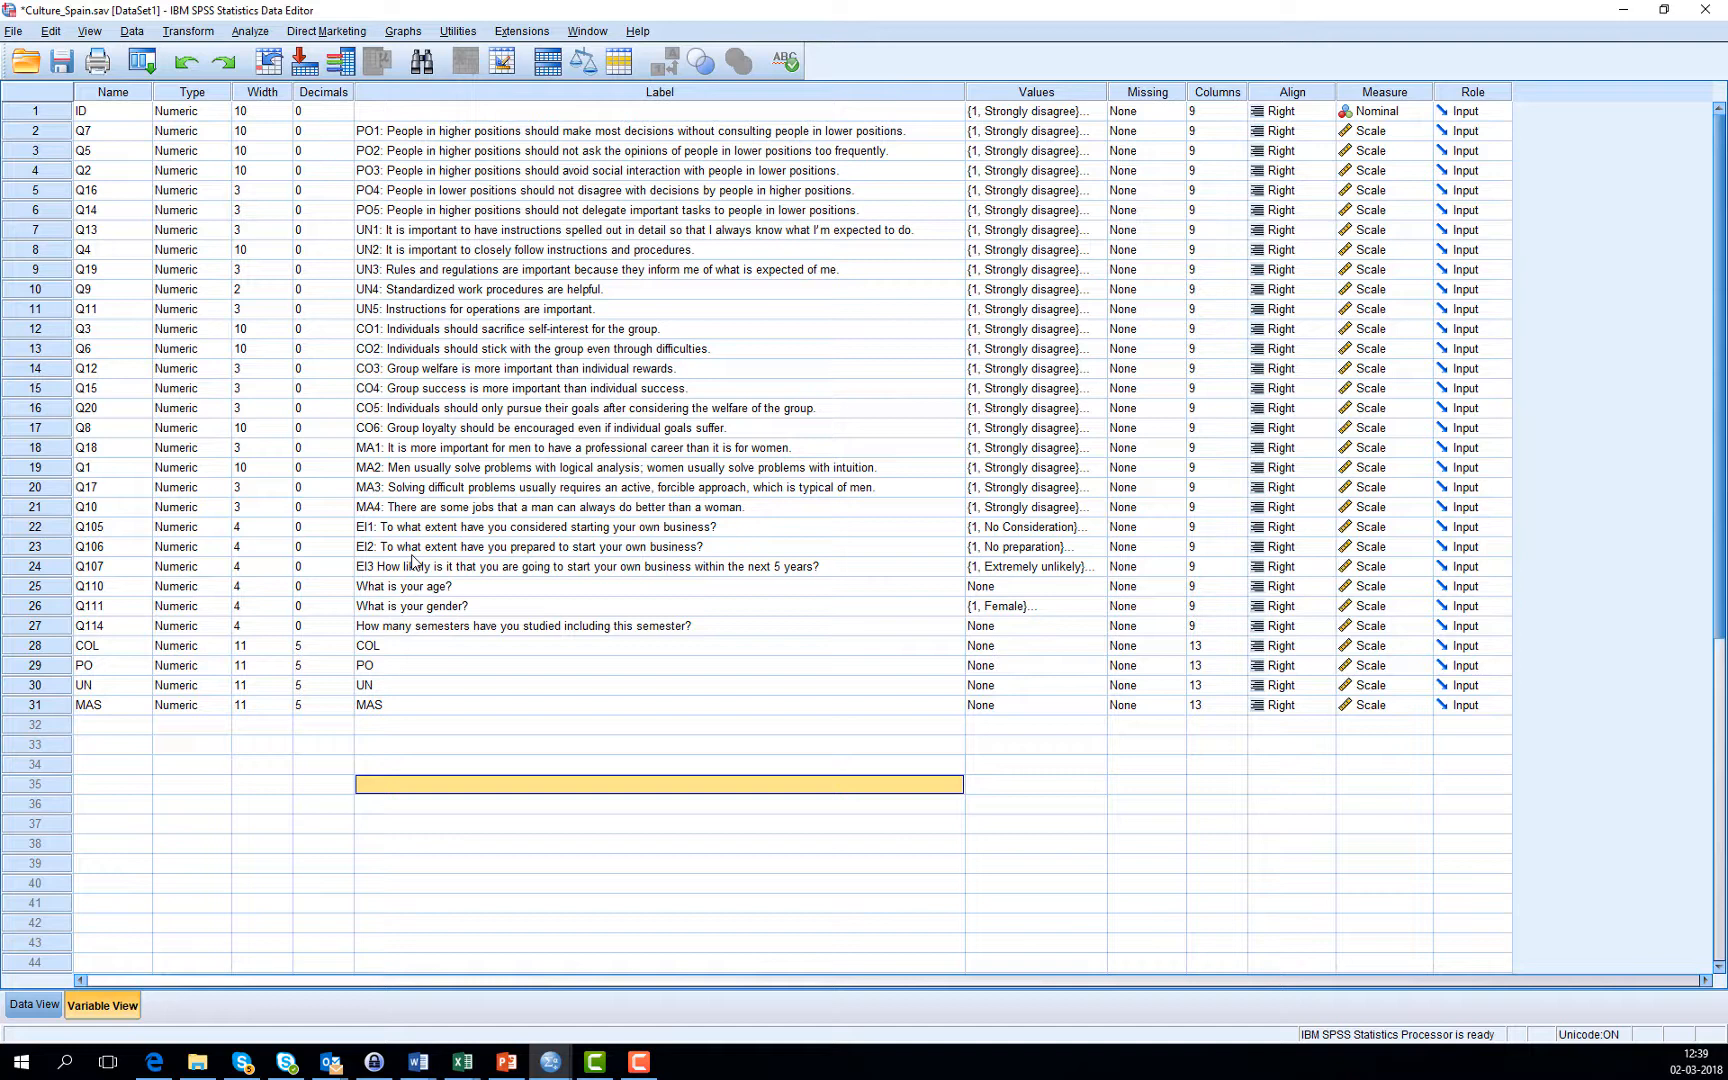
click(247, 33)
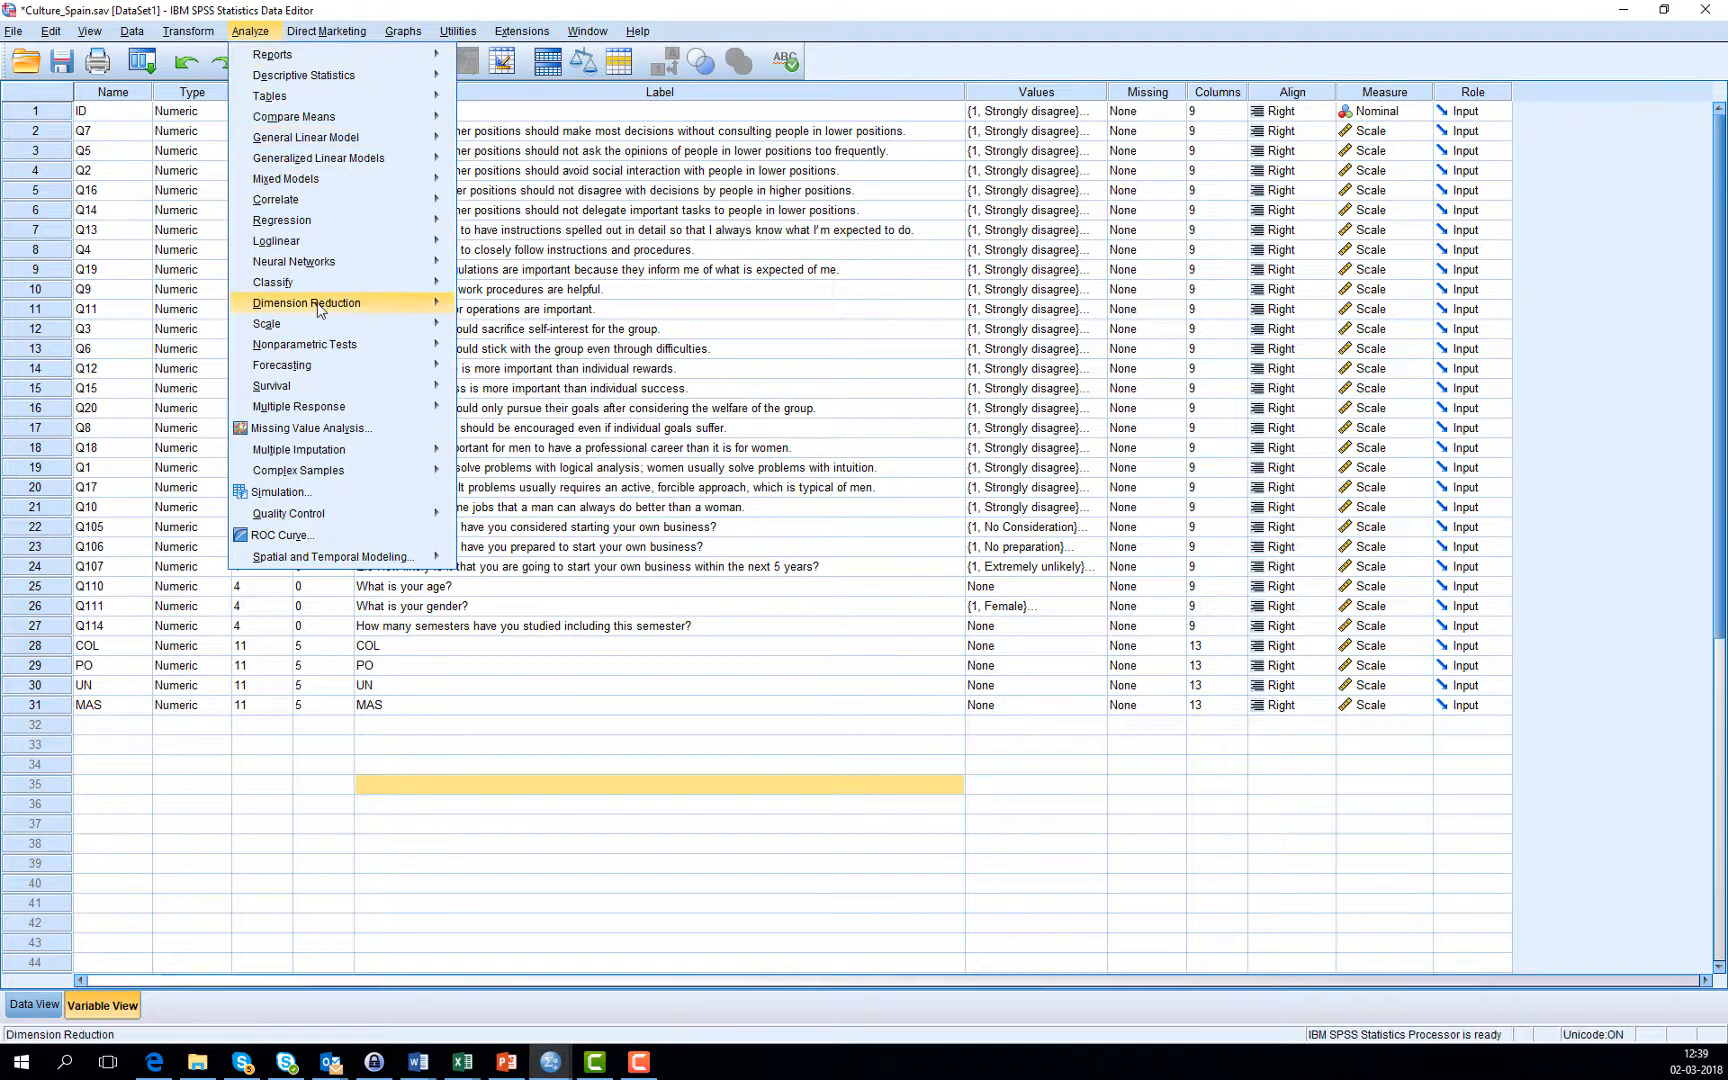
mouse_move(320, 309)
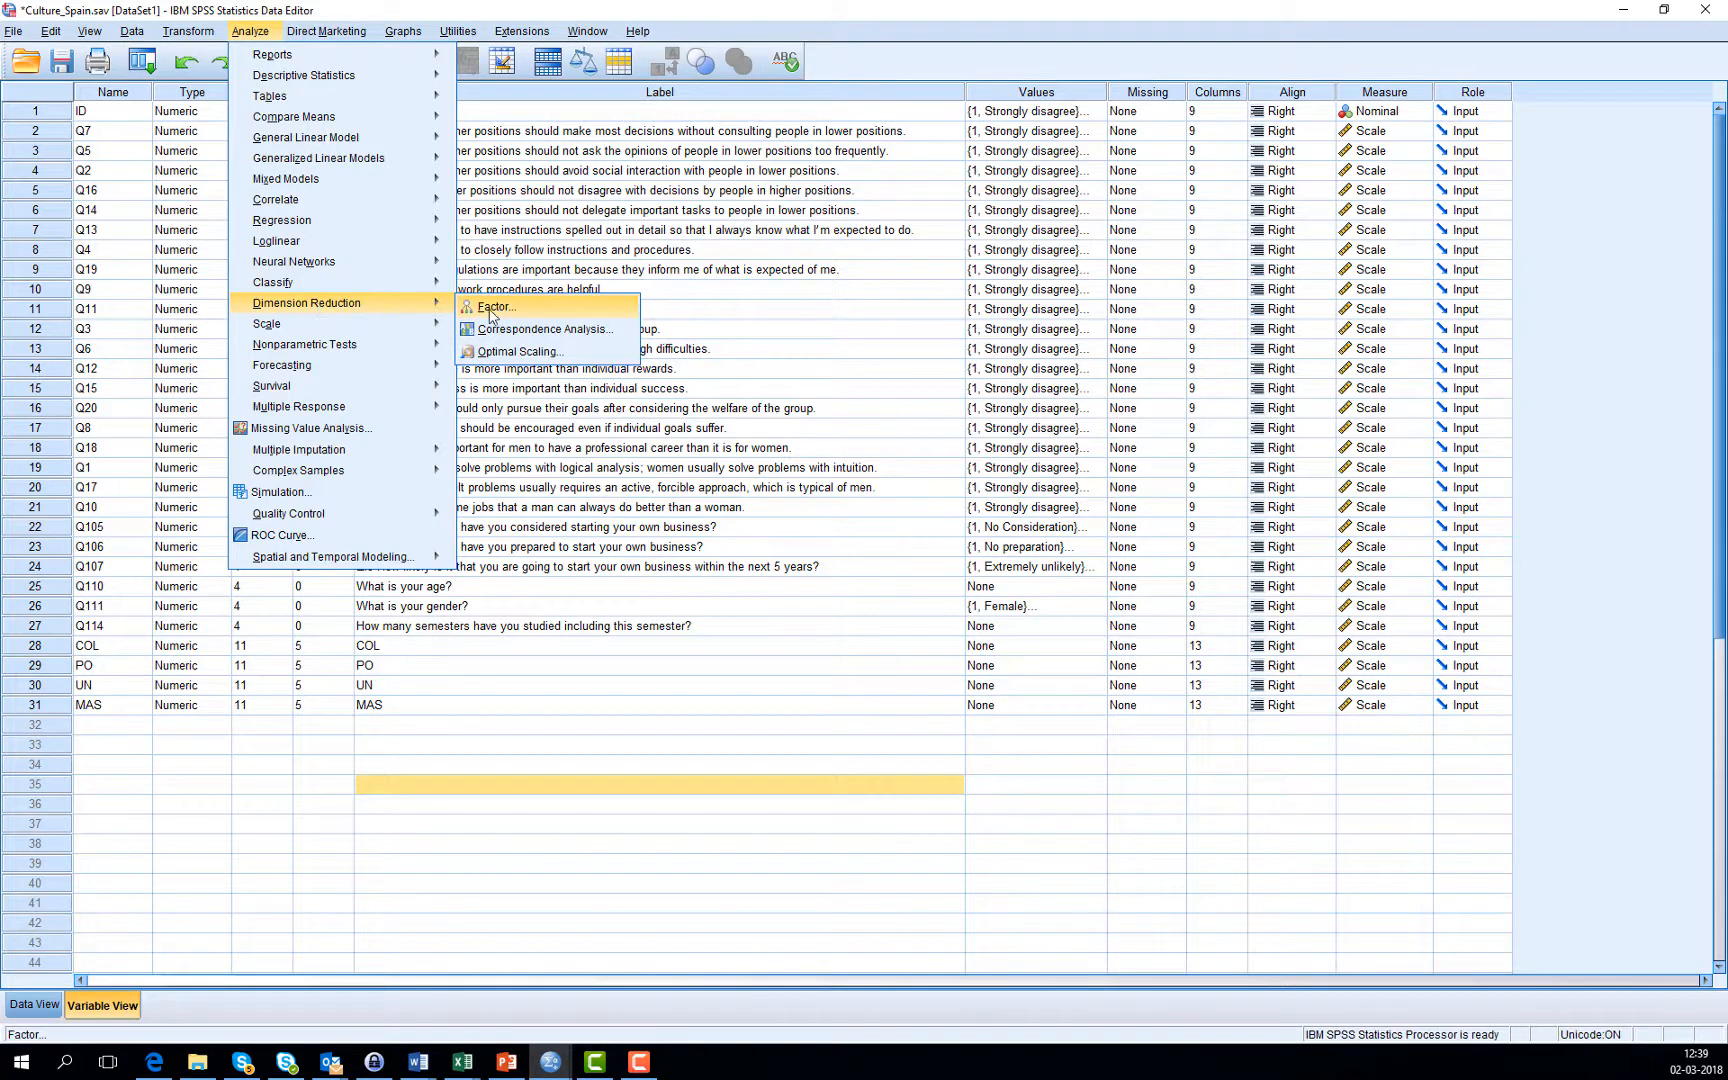
click(517, 316)
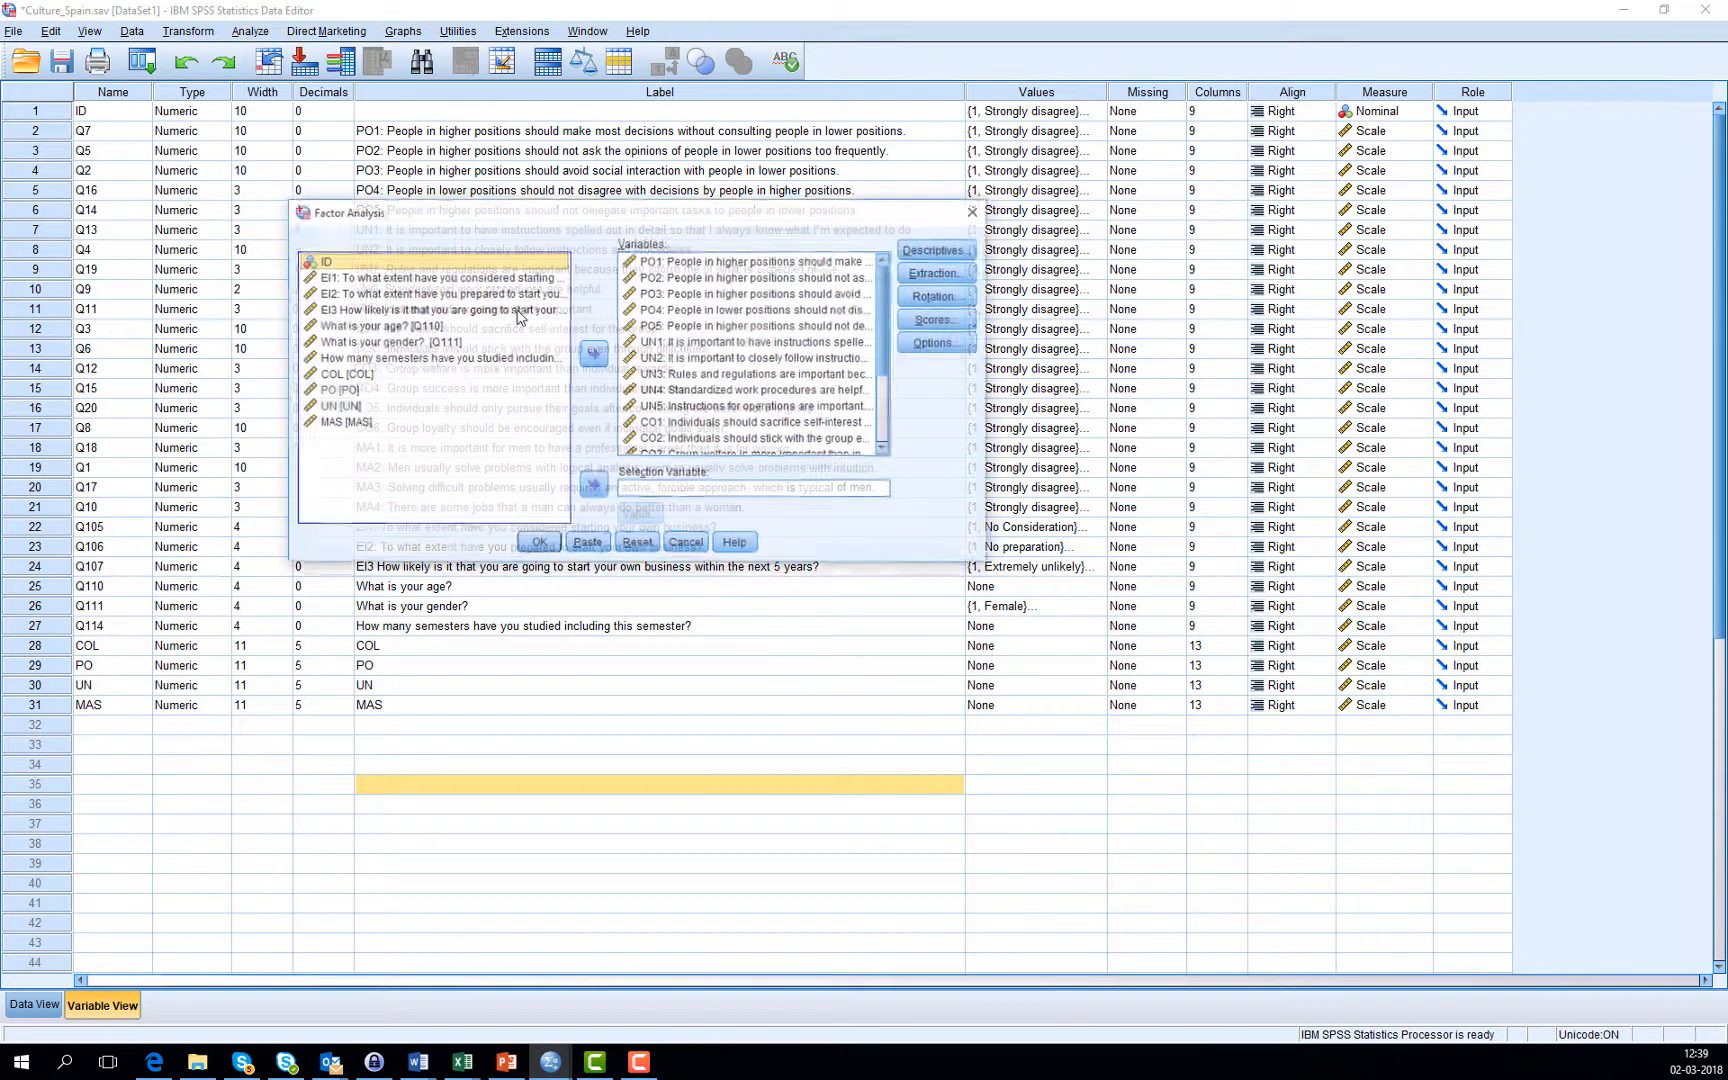
click(671, 262)
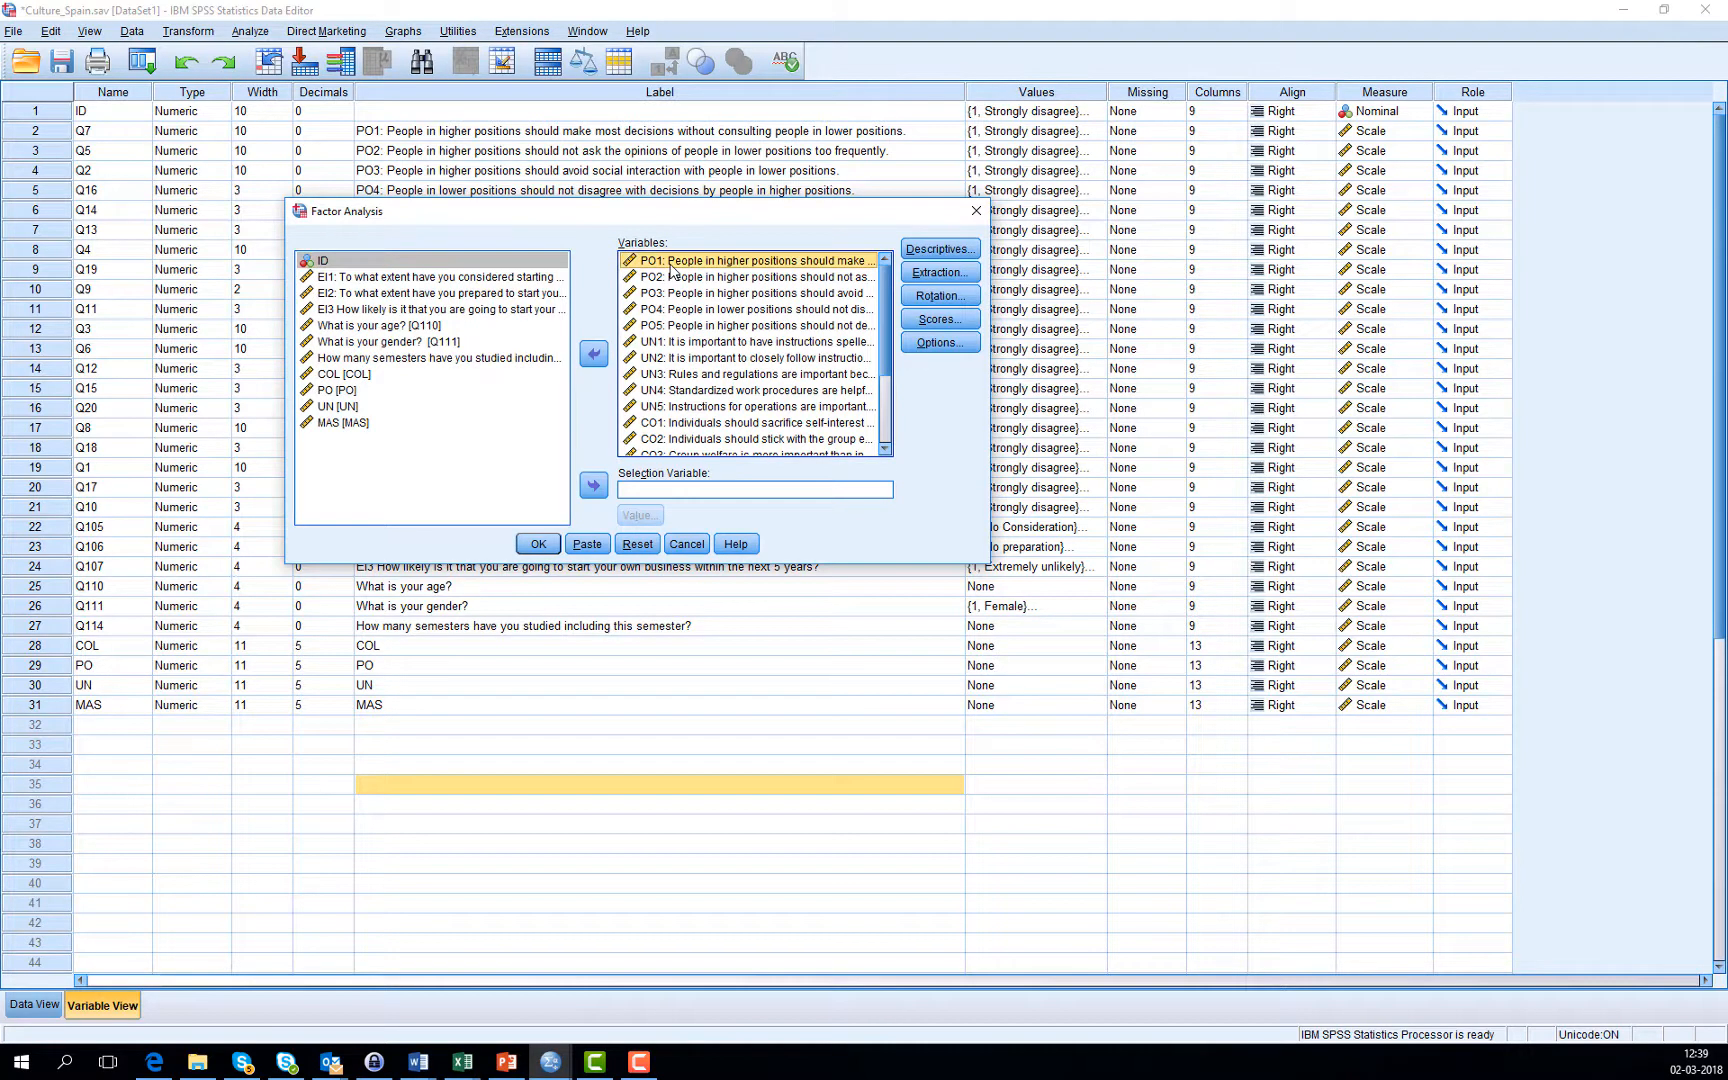
key(shift+Down)
key(shift+Down)
key(shift+Down)
key(shift+Down)
key(shift+Down)
key(shift+Down)
key(shift+Down)
key(shift+Down)
key(shift+Down)
key(shift+Down)
key(shift+Down)
key(shift+Down)
key(shift+Down)
key(shift+Down)
key(shift+Down)
key(shift+Down)
key(shift+Down)
key(shift+Down)
key(shift+Down)
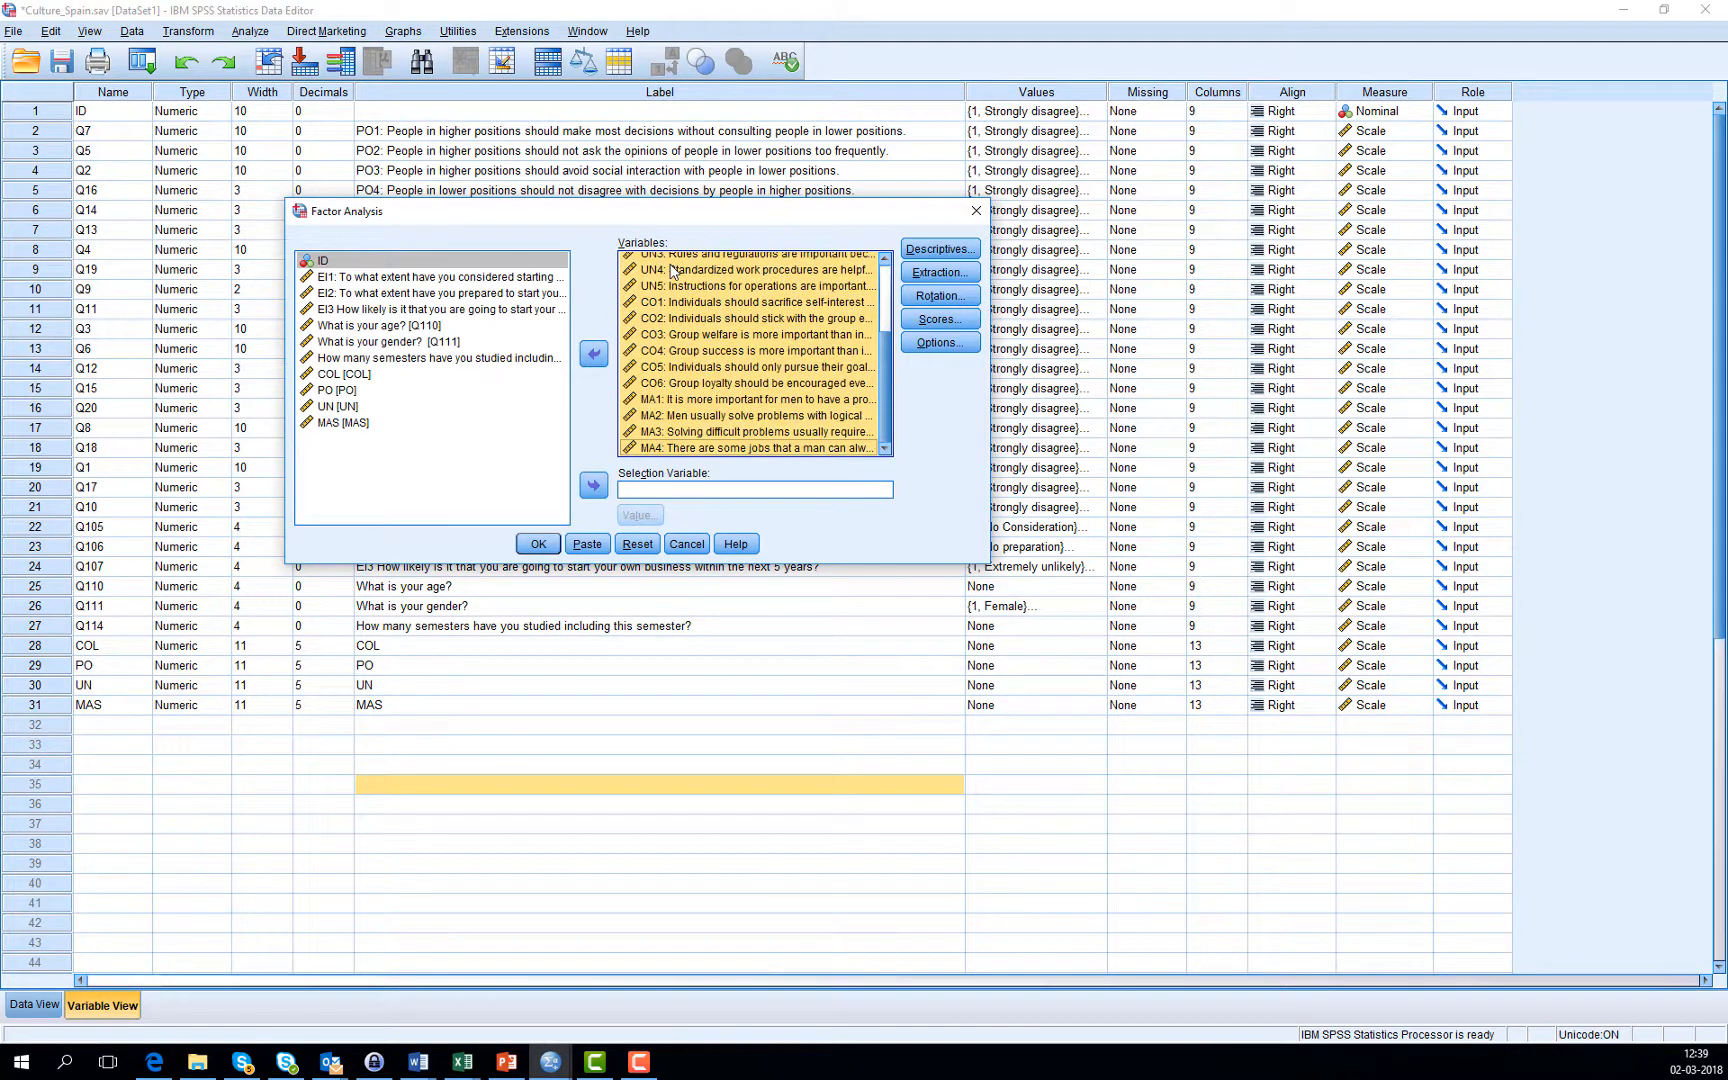
click(594, 354)
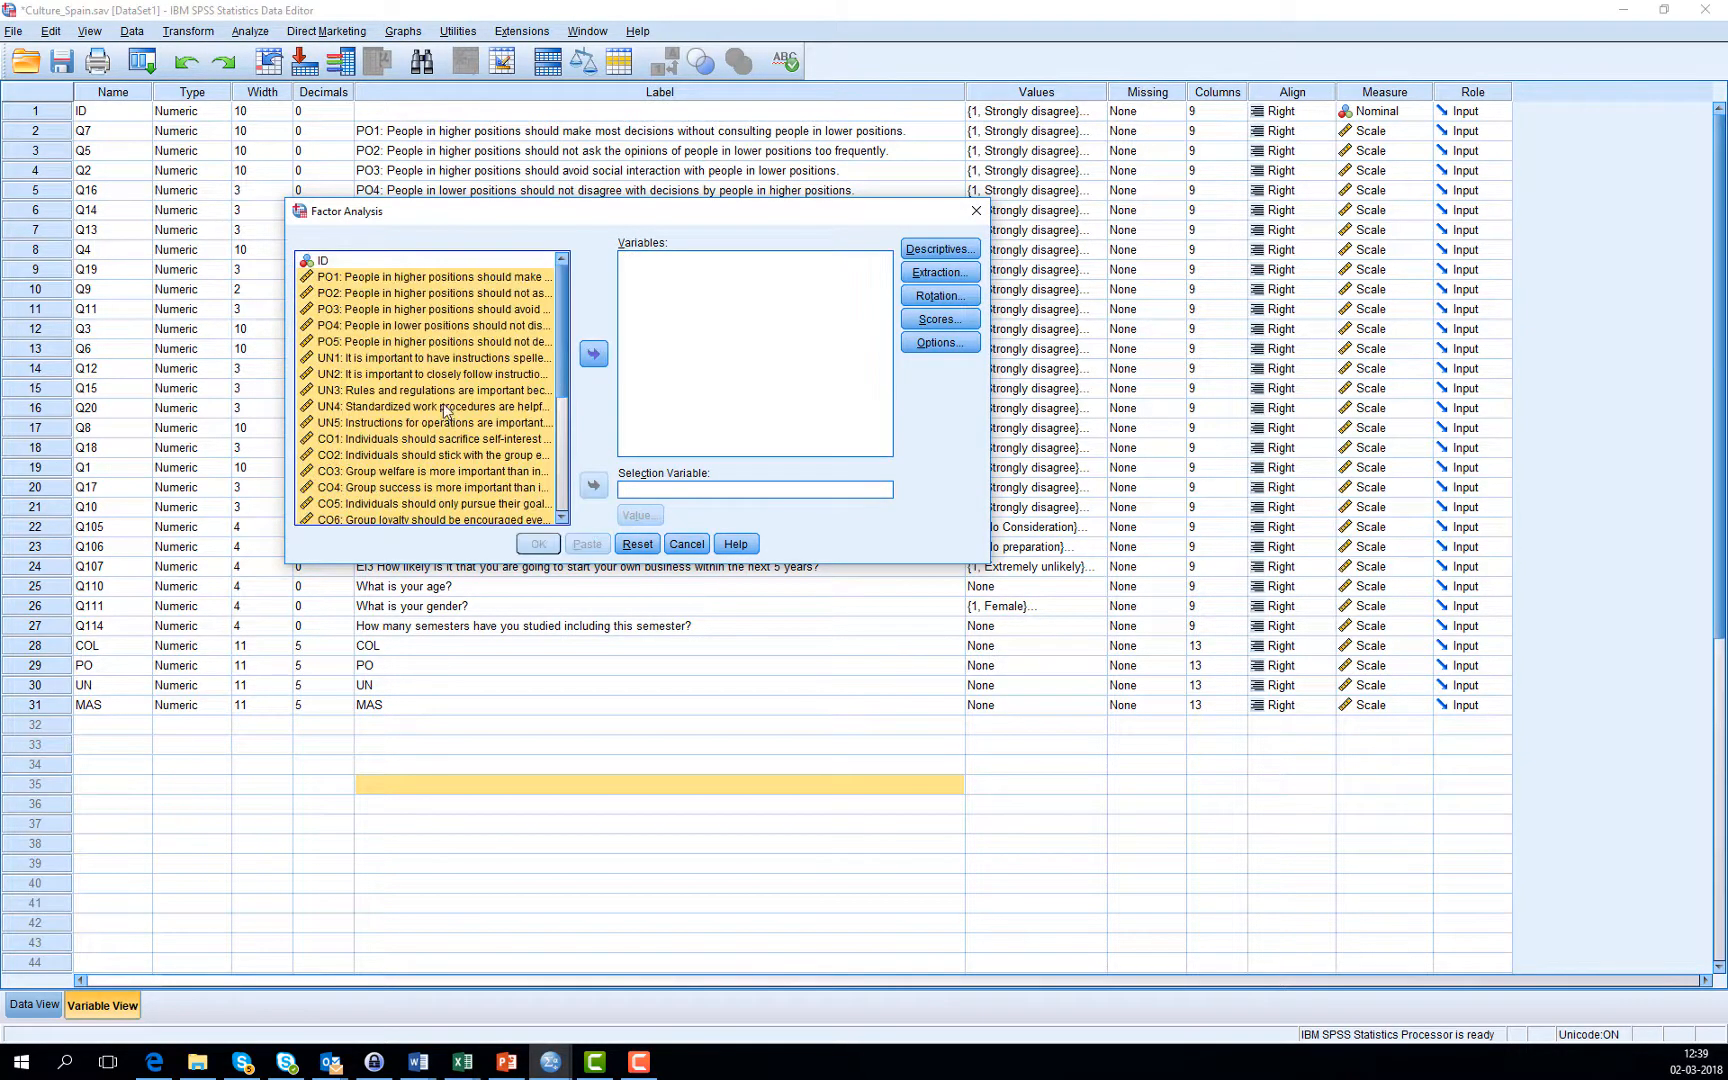
scroll(445, 411, down, 5)
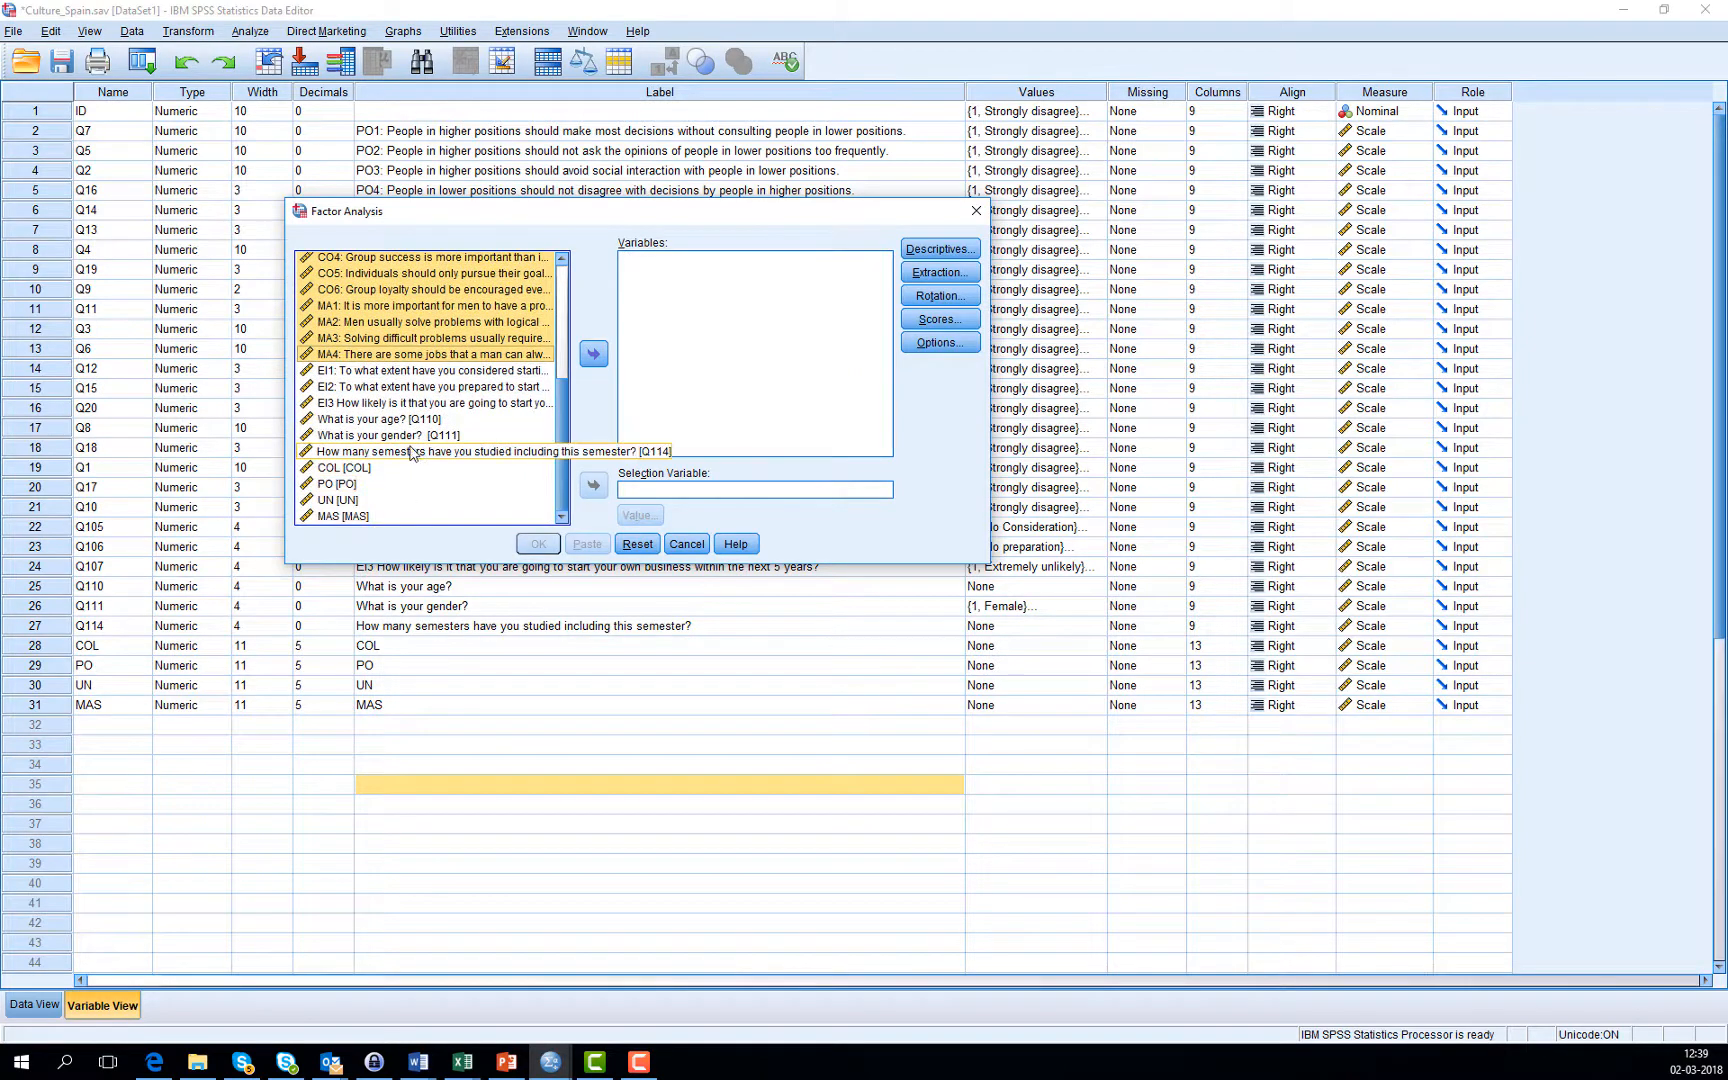
Step: Add the three entrepreneurial intention items, EI1 to EI3, to the factor analysis variables
click(425, 371)
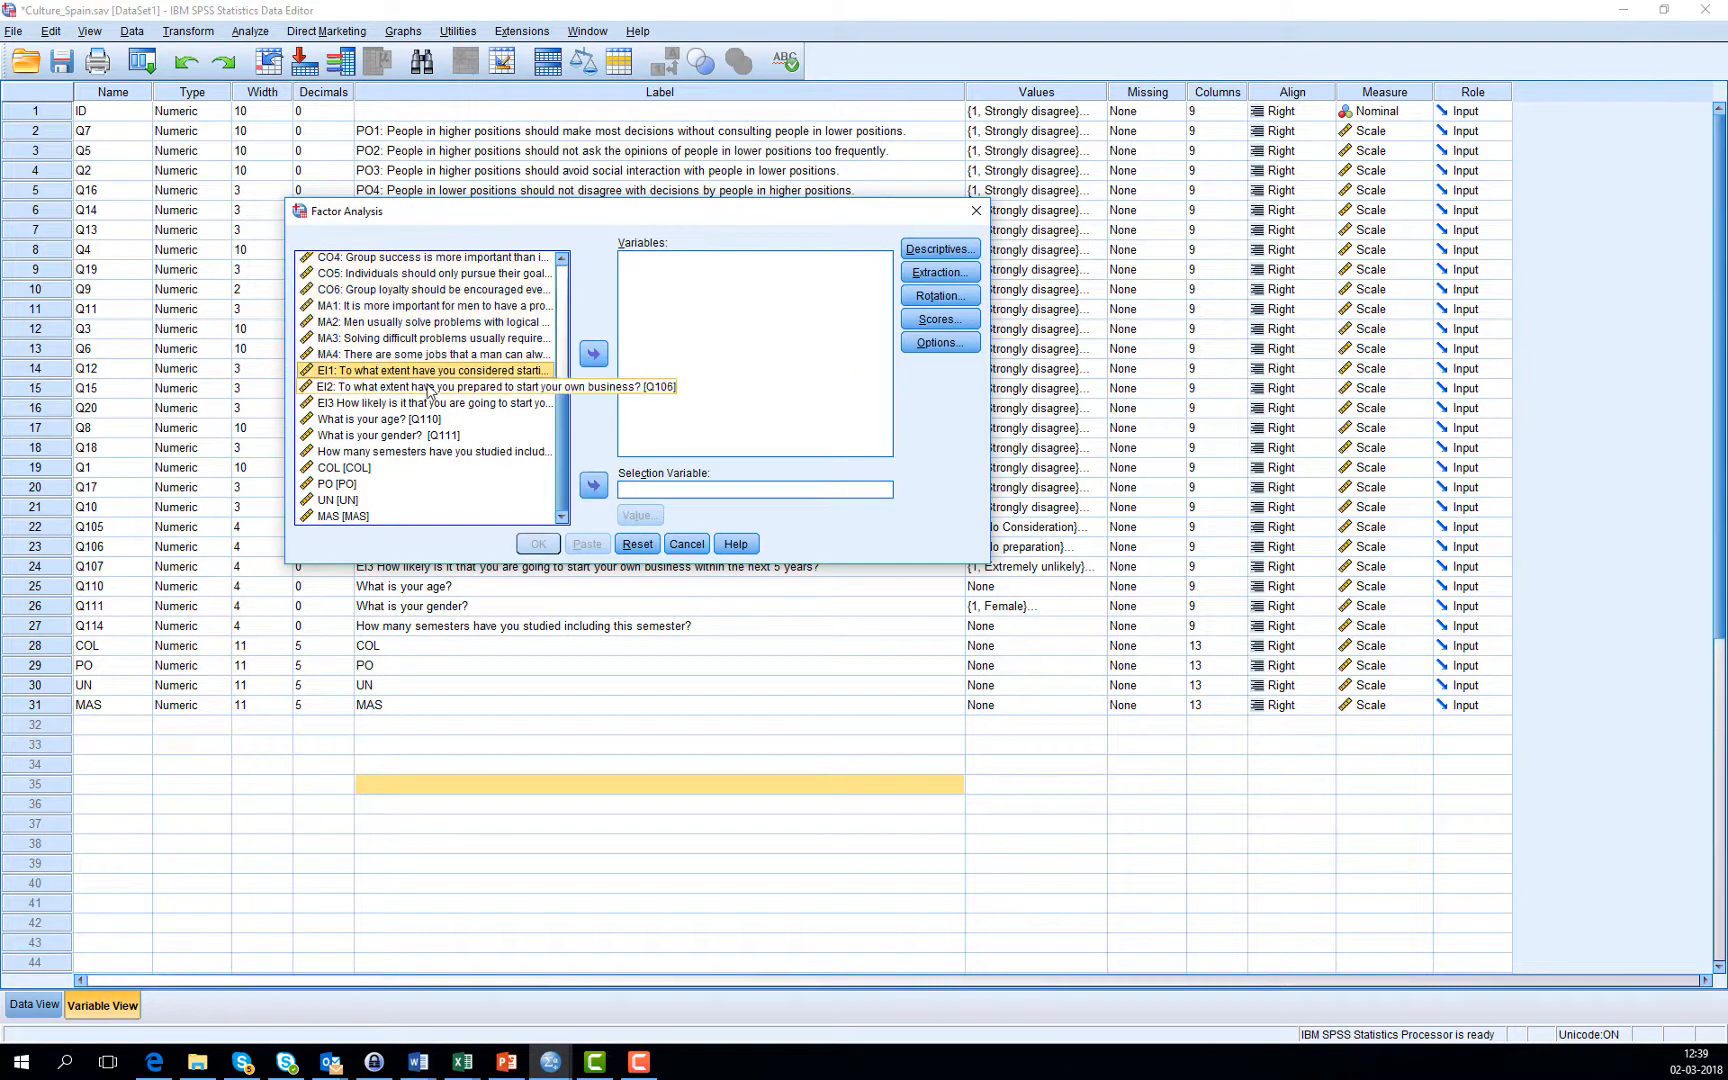
shift+click(430, 403)
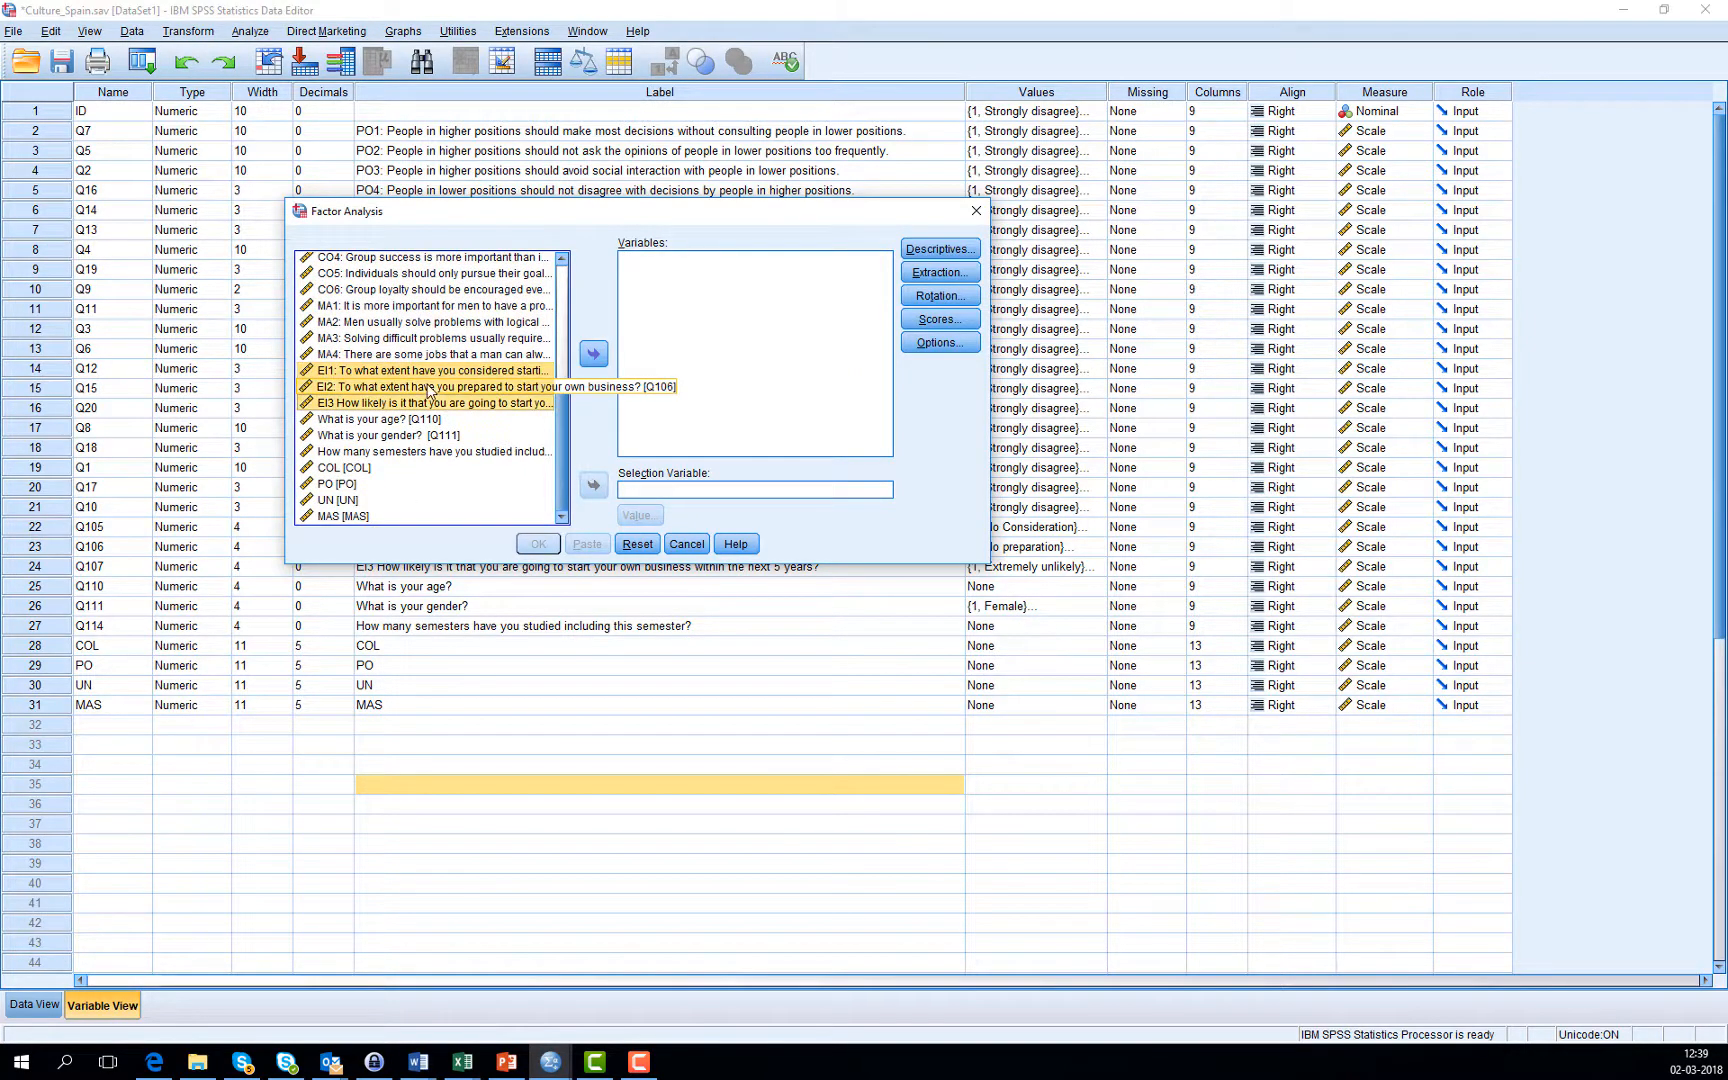
click(594, 356)
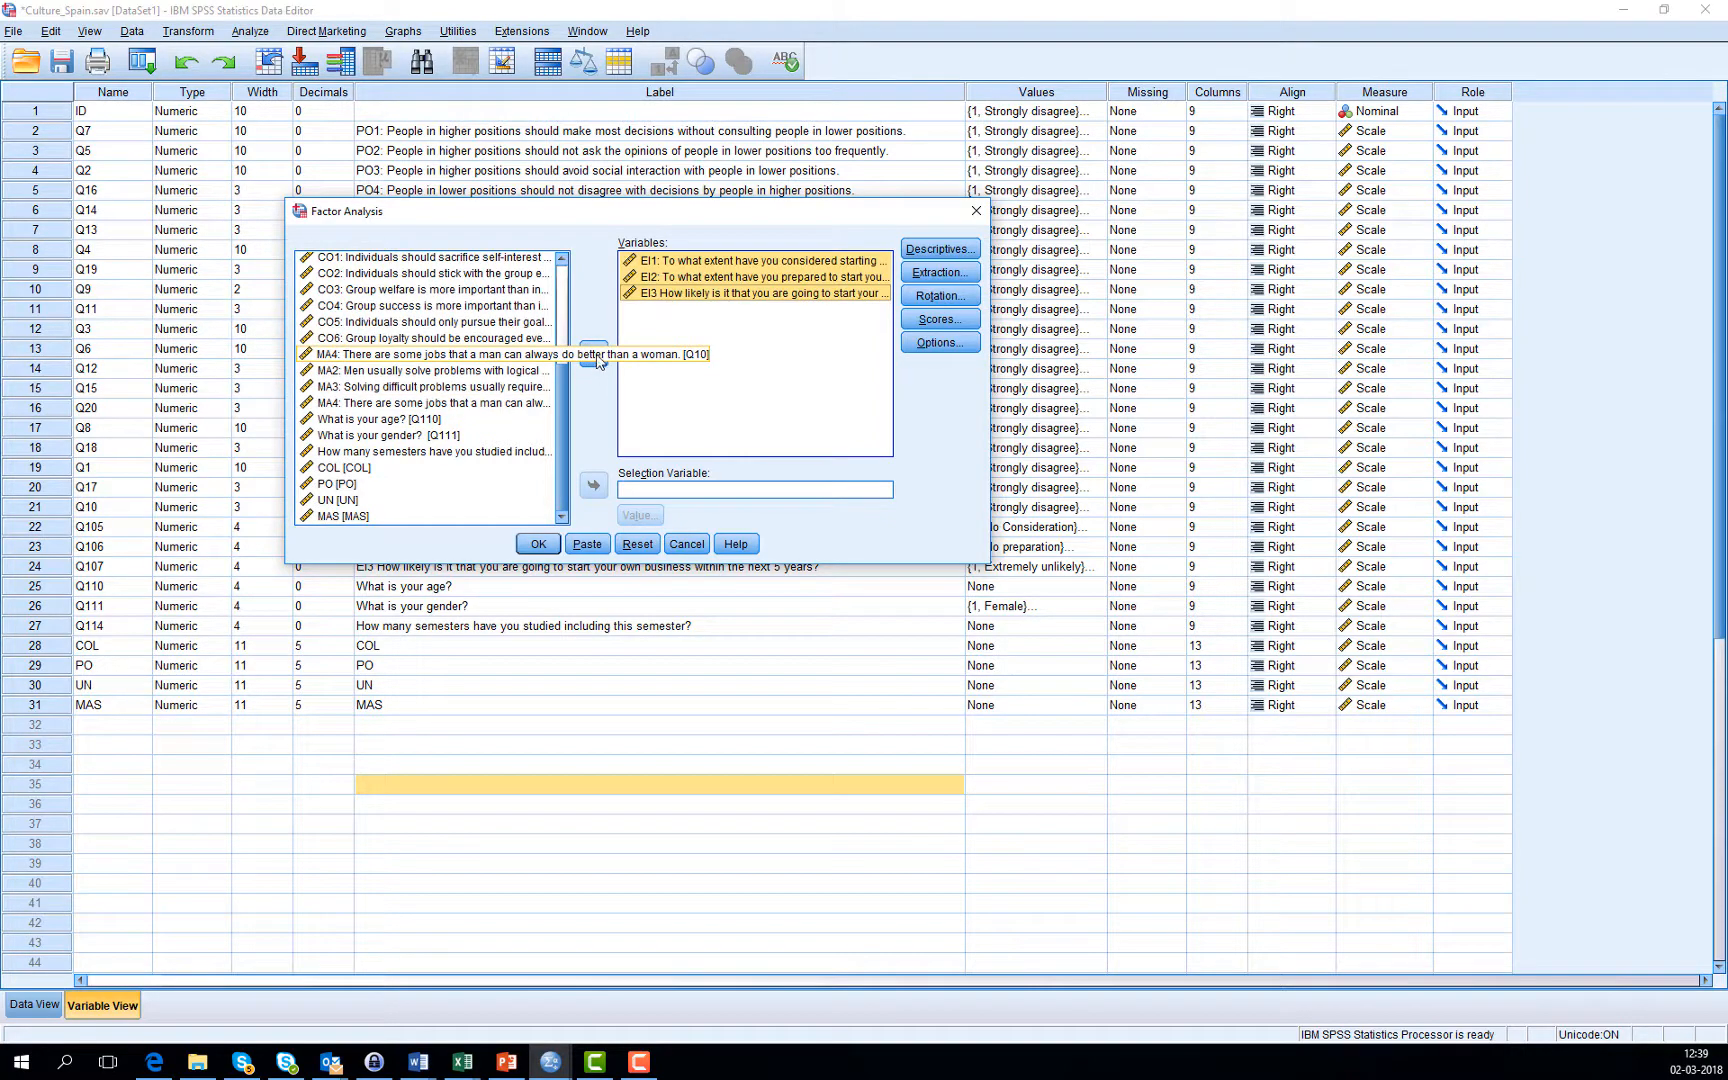
Step: Set the extraction to a fixed number of 1 factor and run the factor analysis
click(937, 274)
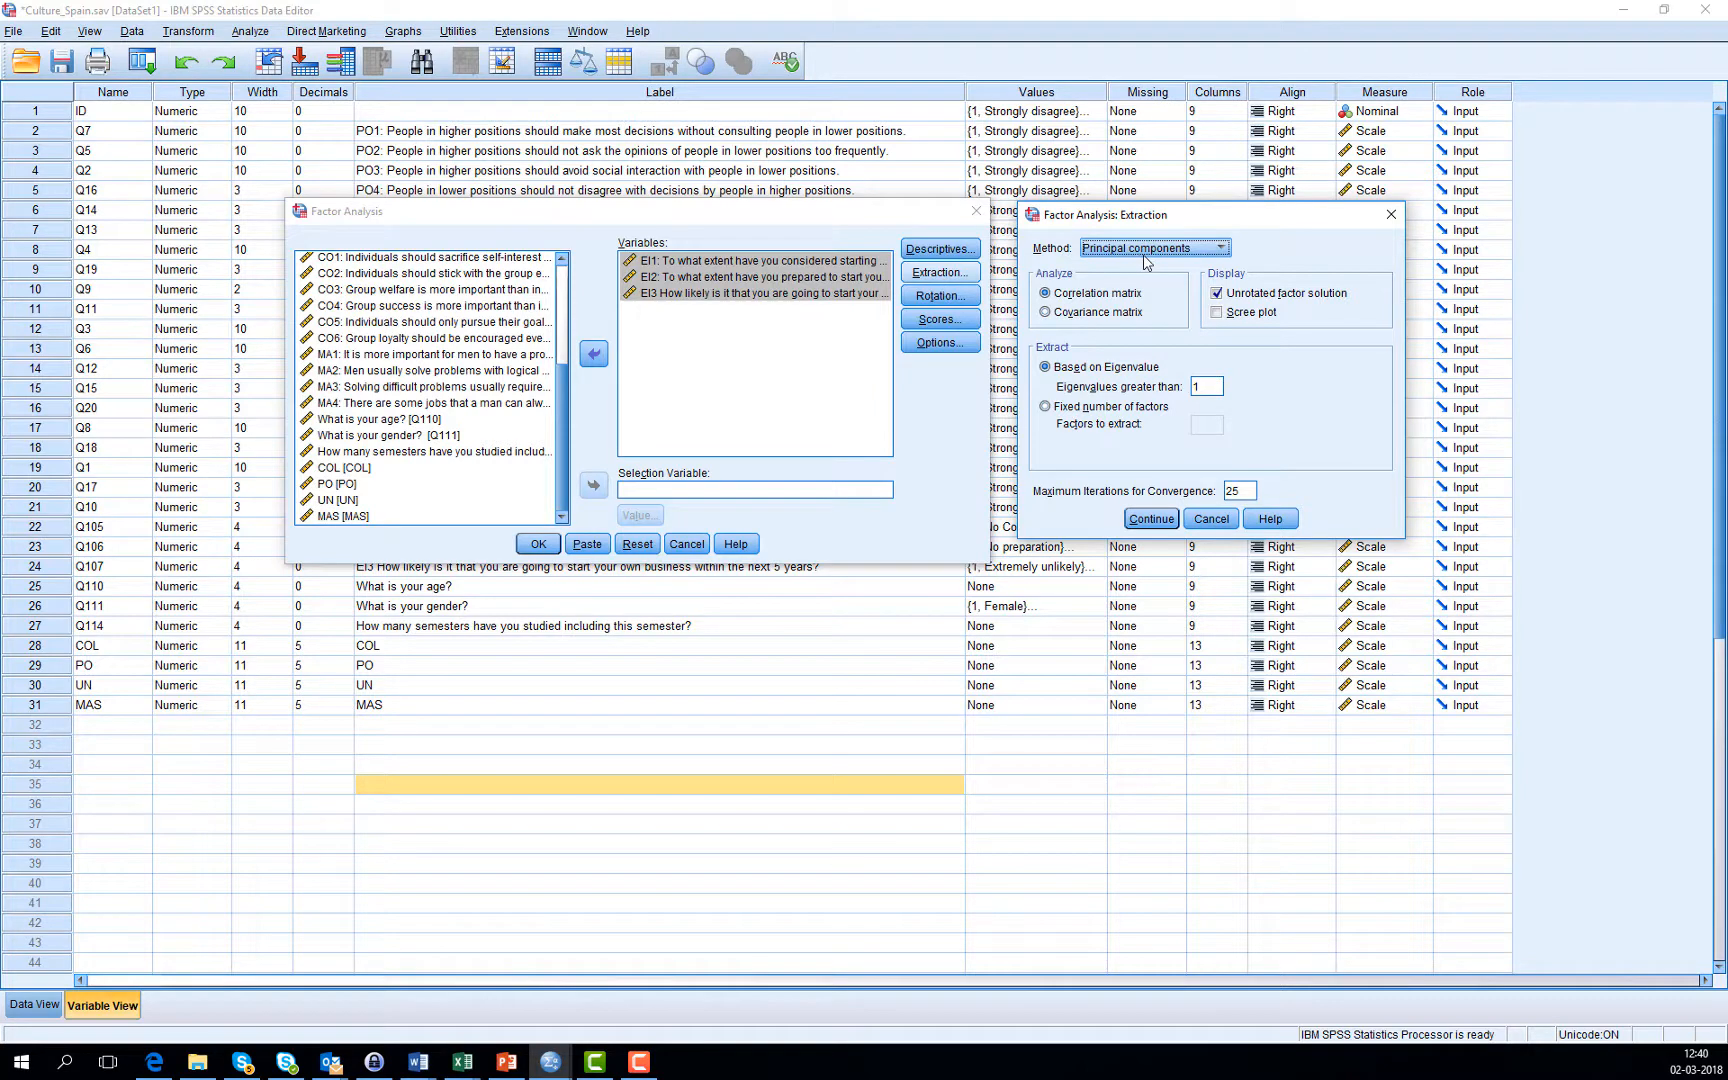
click(1046, 408)
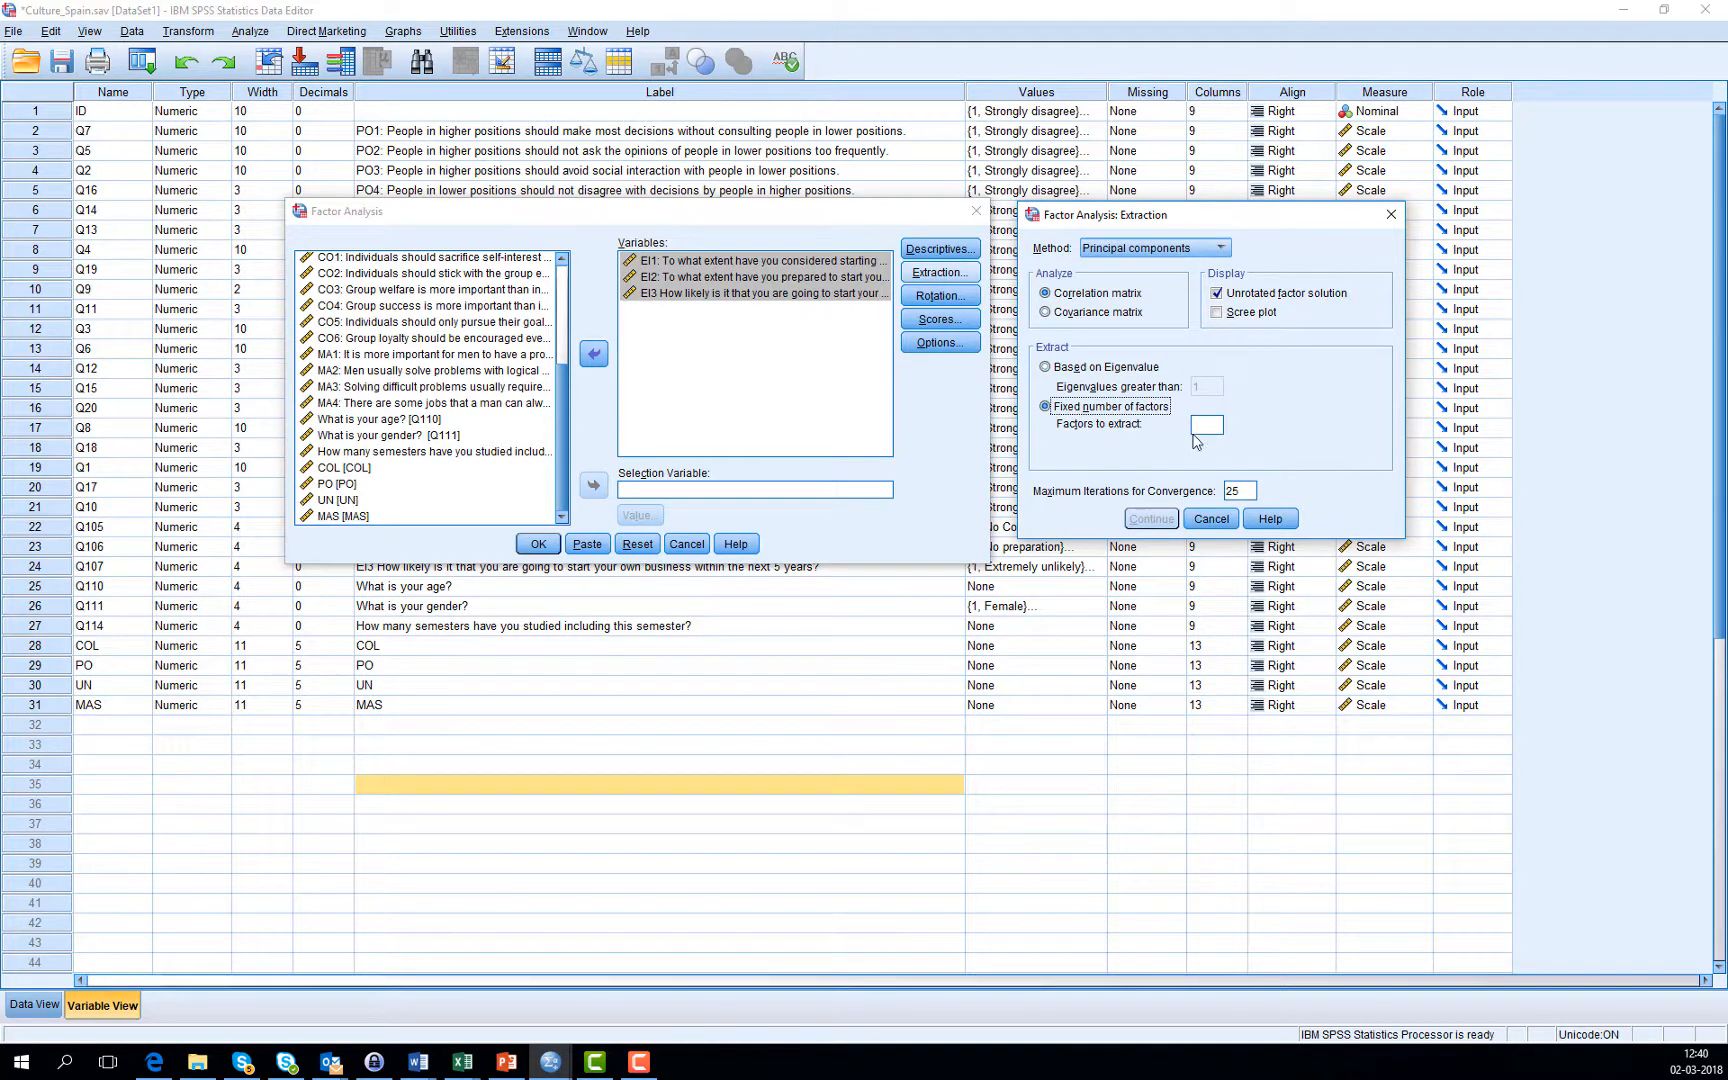
click(1213, 428)
text(1)
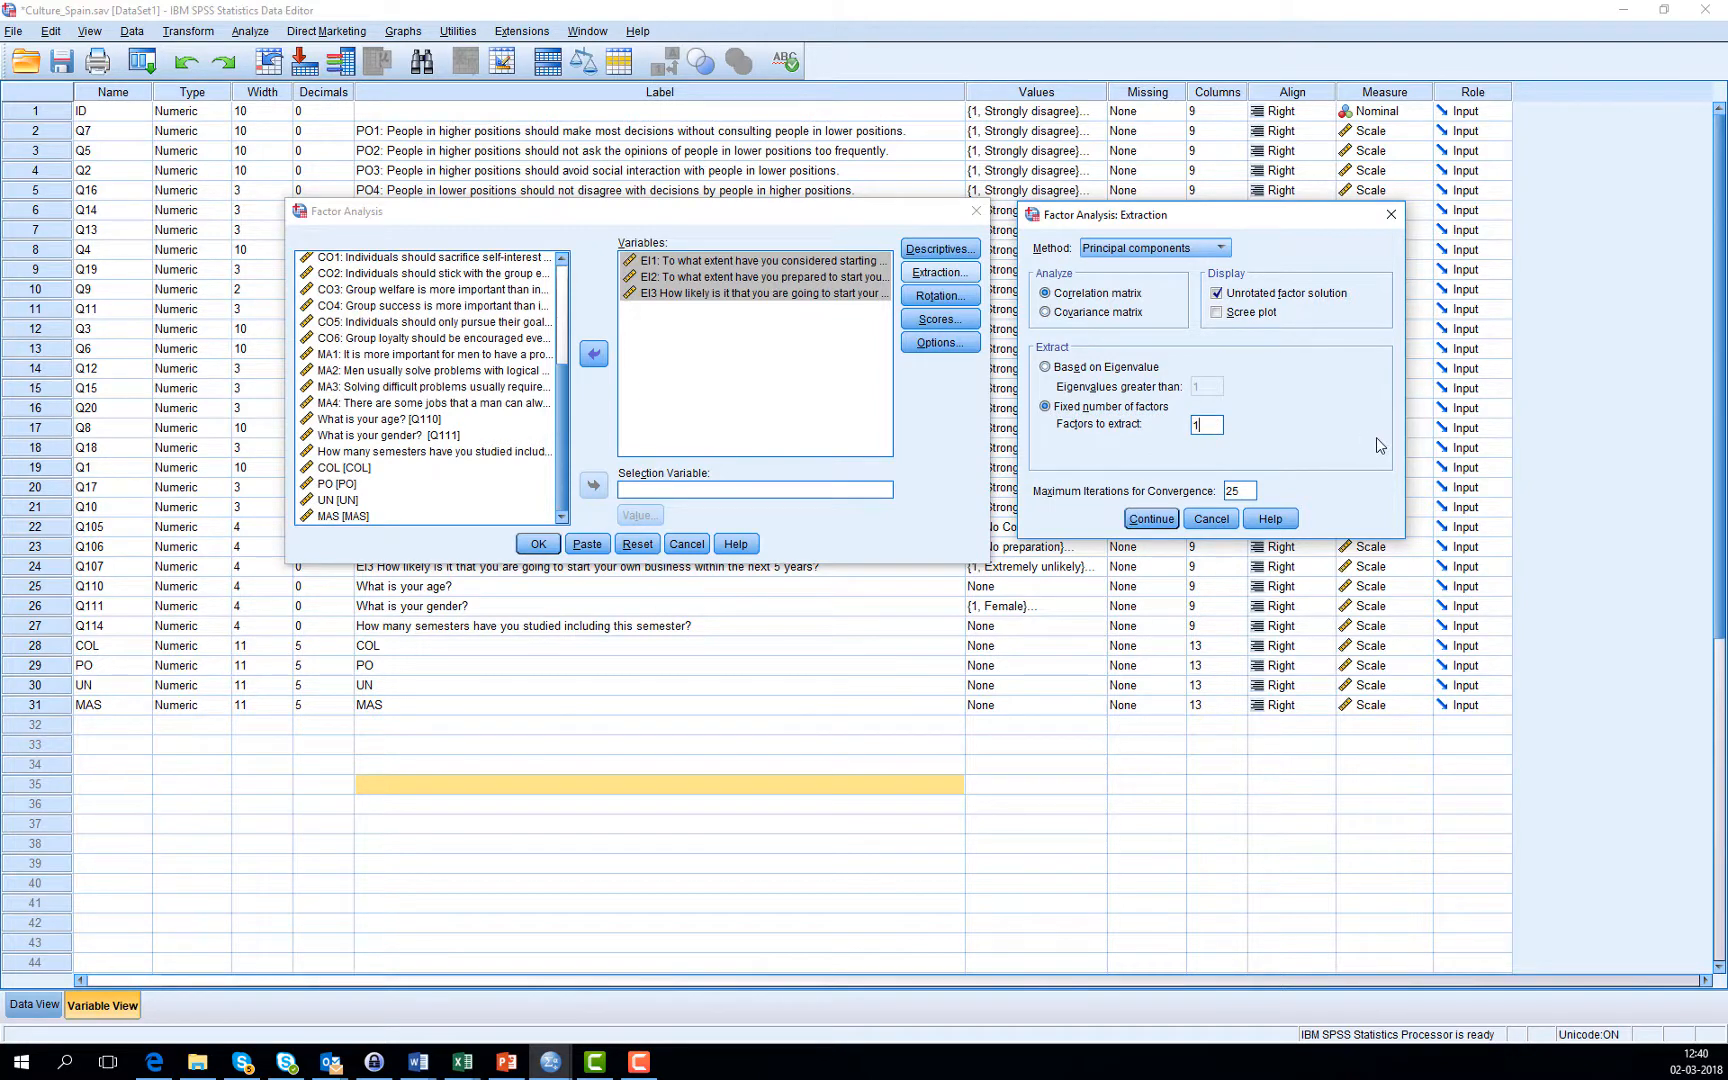
click(1150, 519)
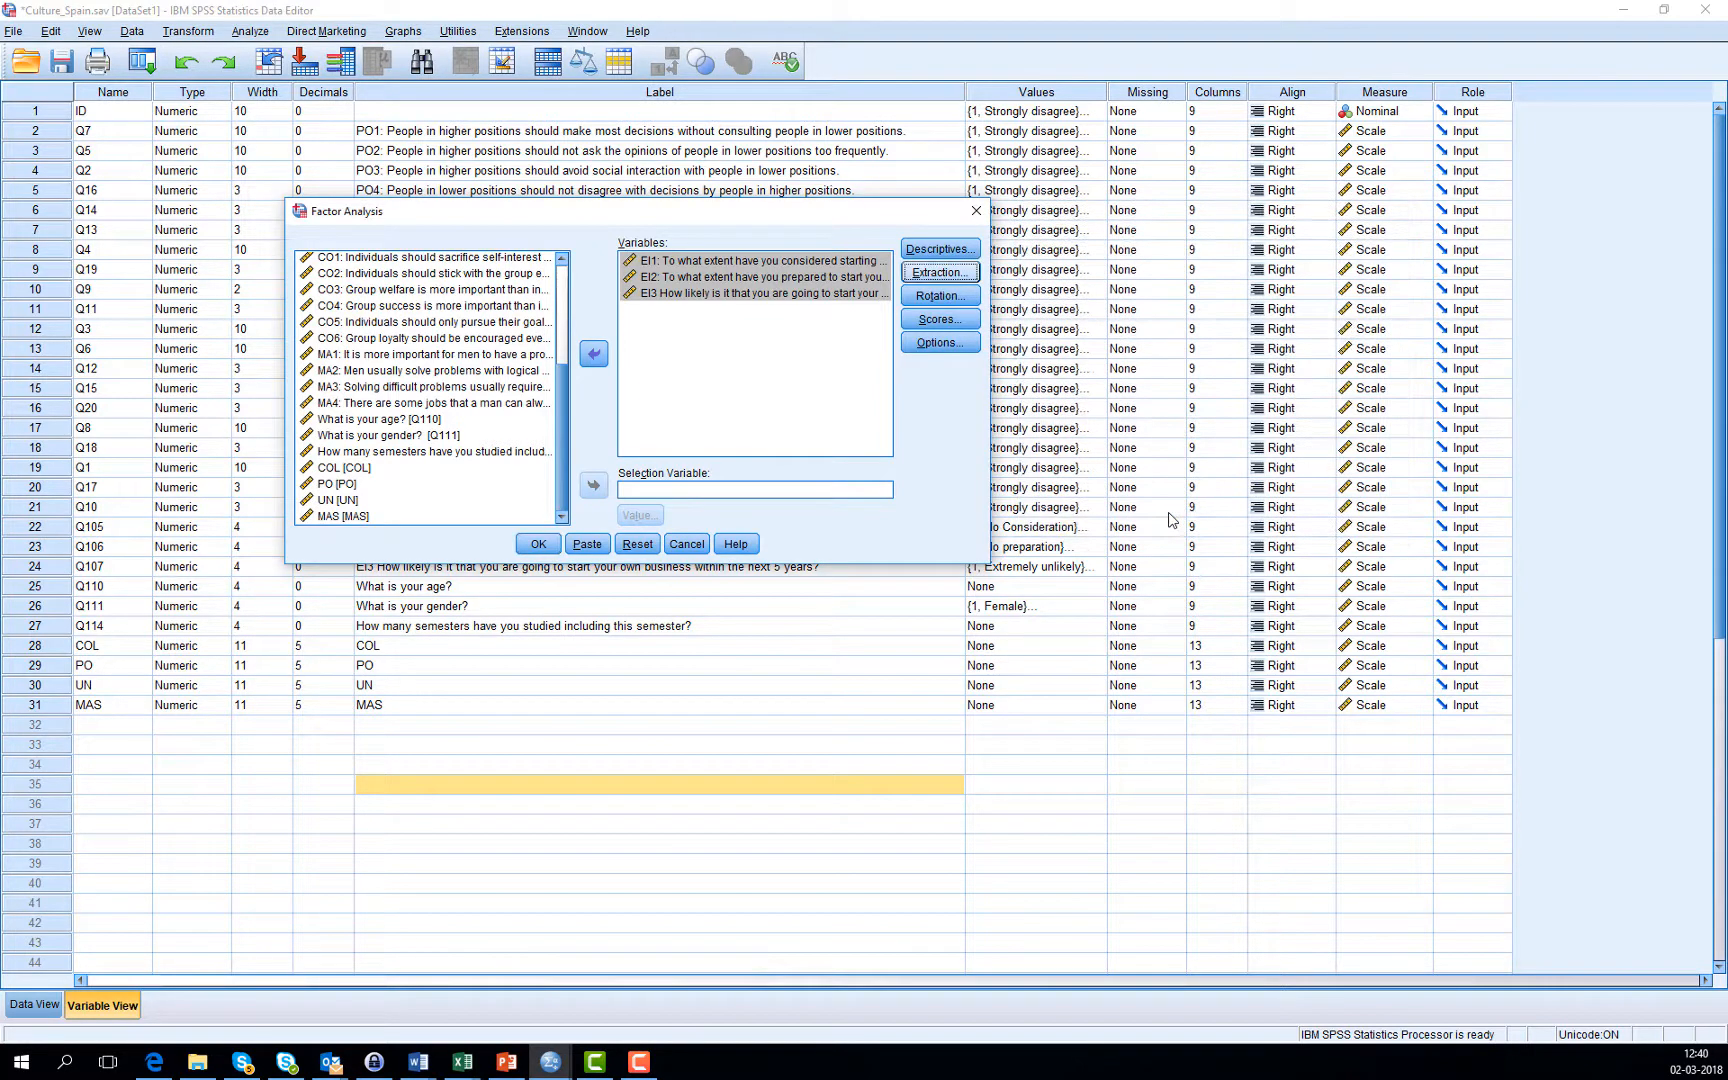
click(537, 547)
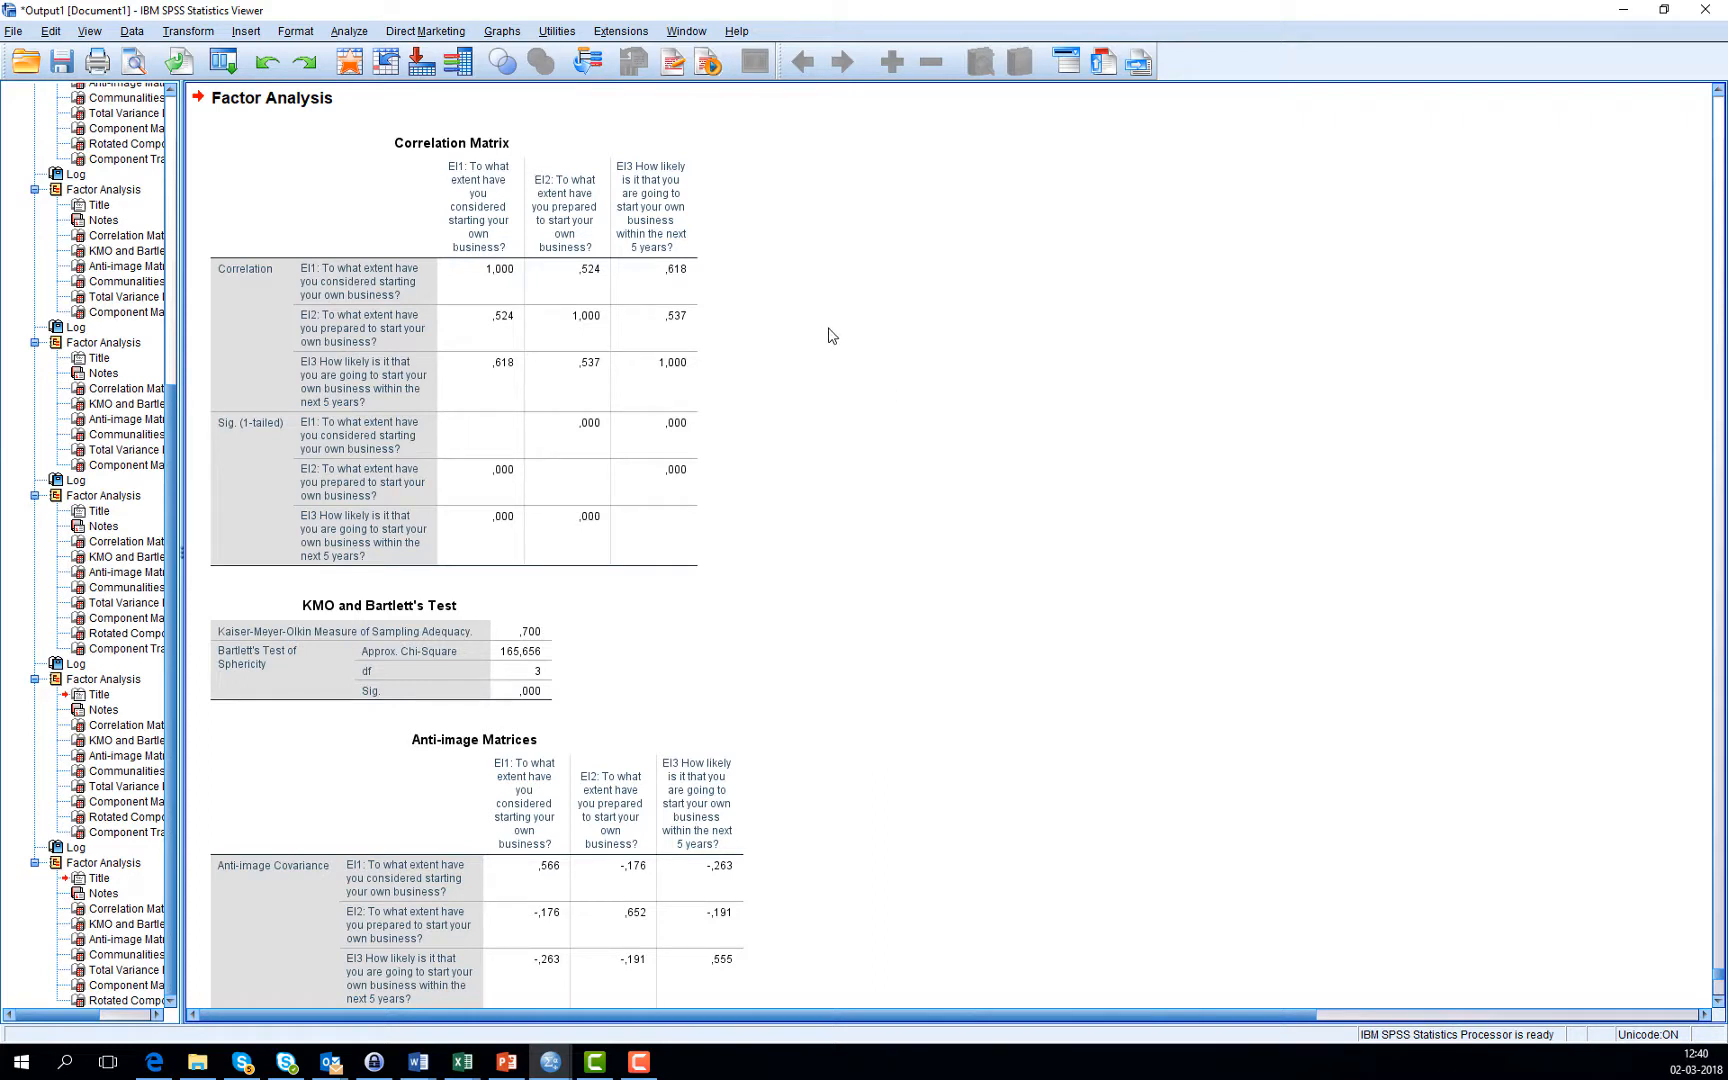
Step: Examine the correlation matrix, KMO and Bartlett's test, and anti-image matrices for the EI items
click(616, 384)
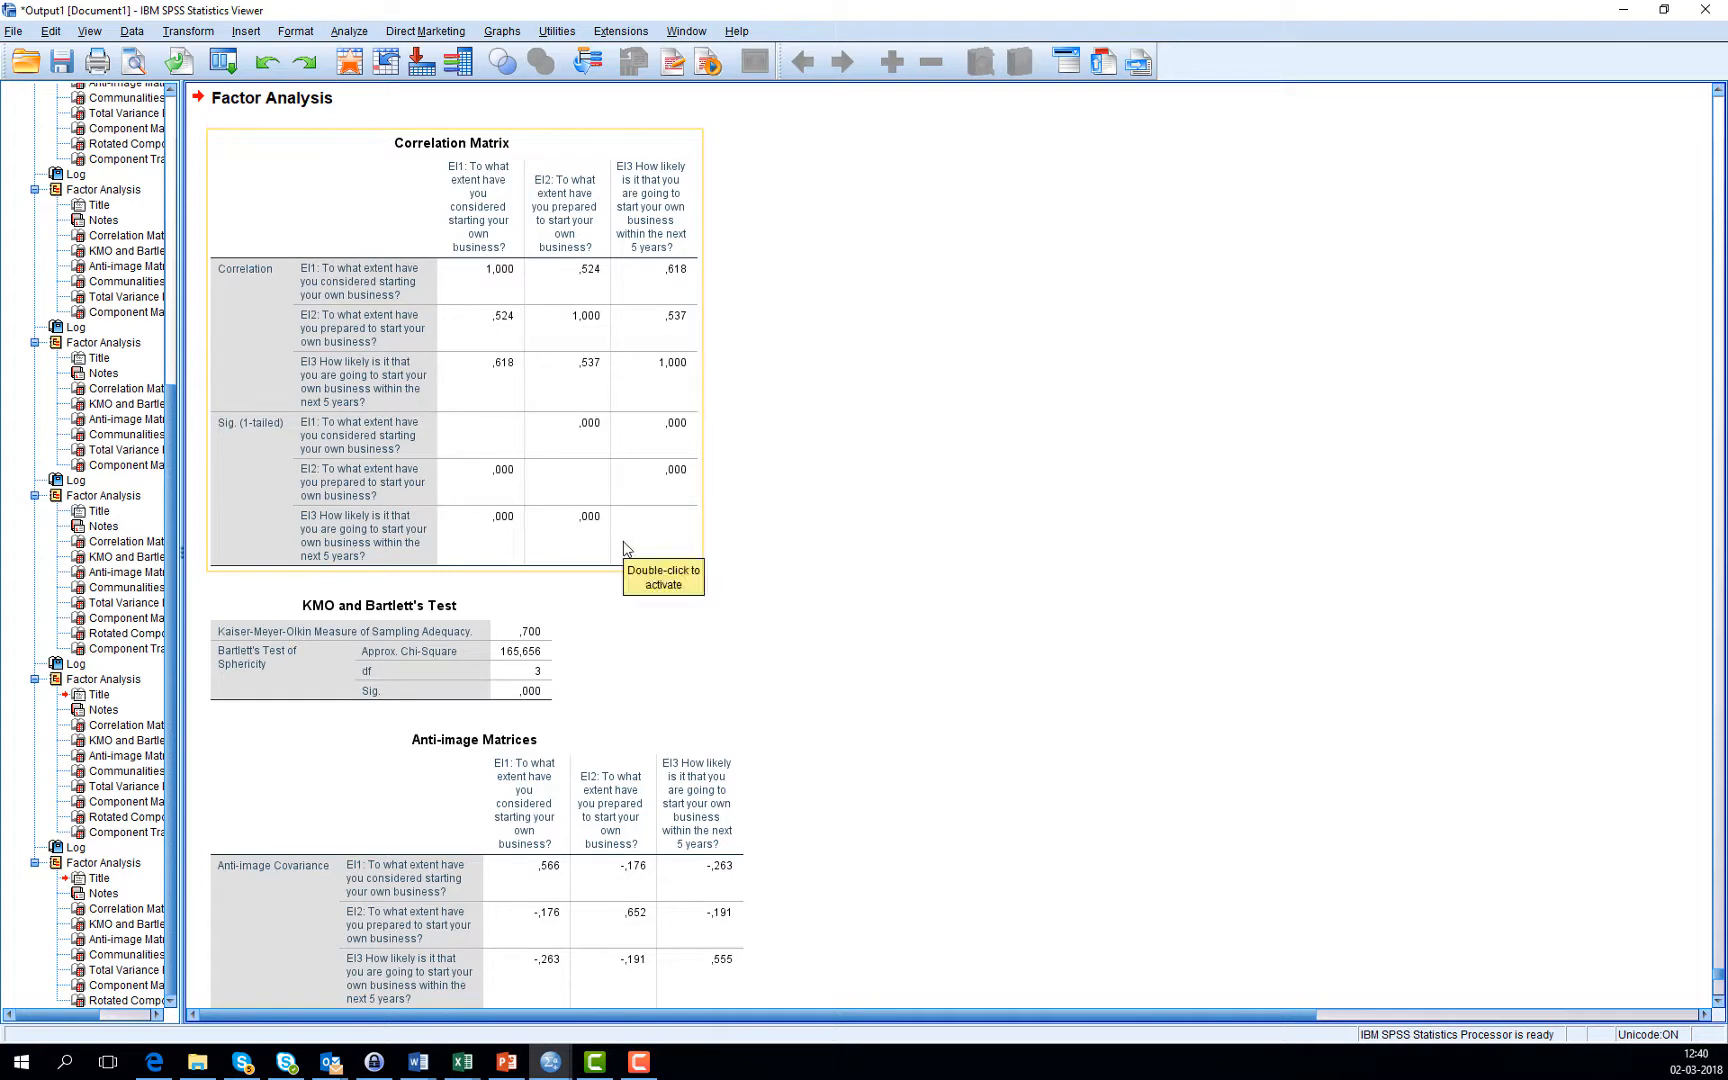
click(618, 596)
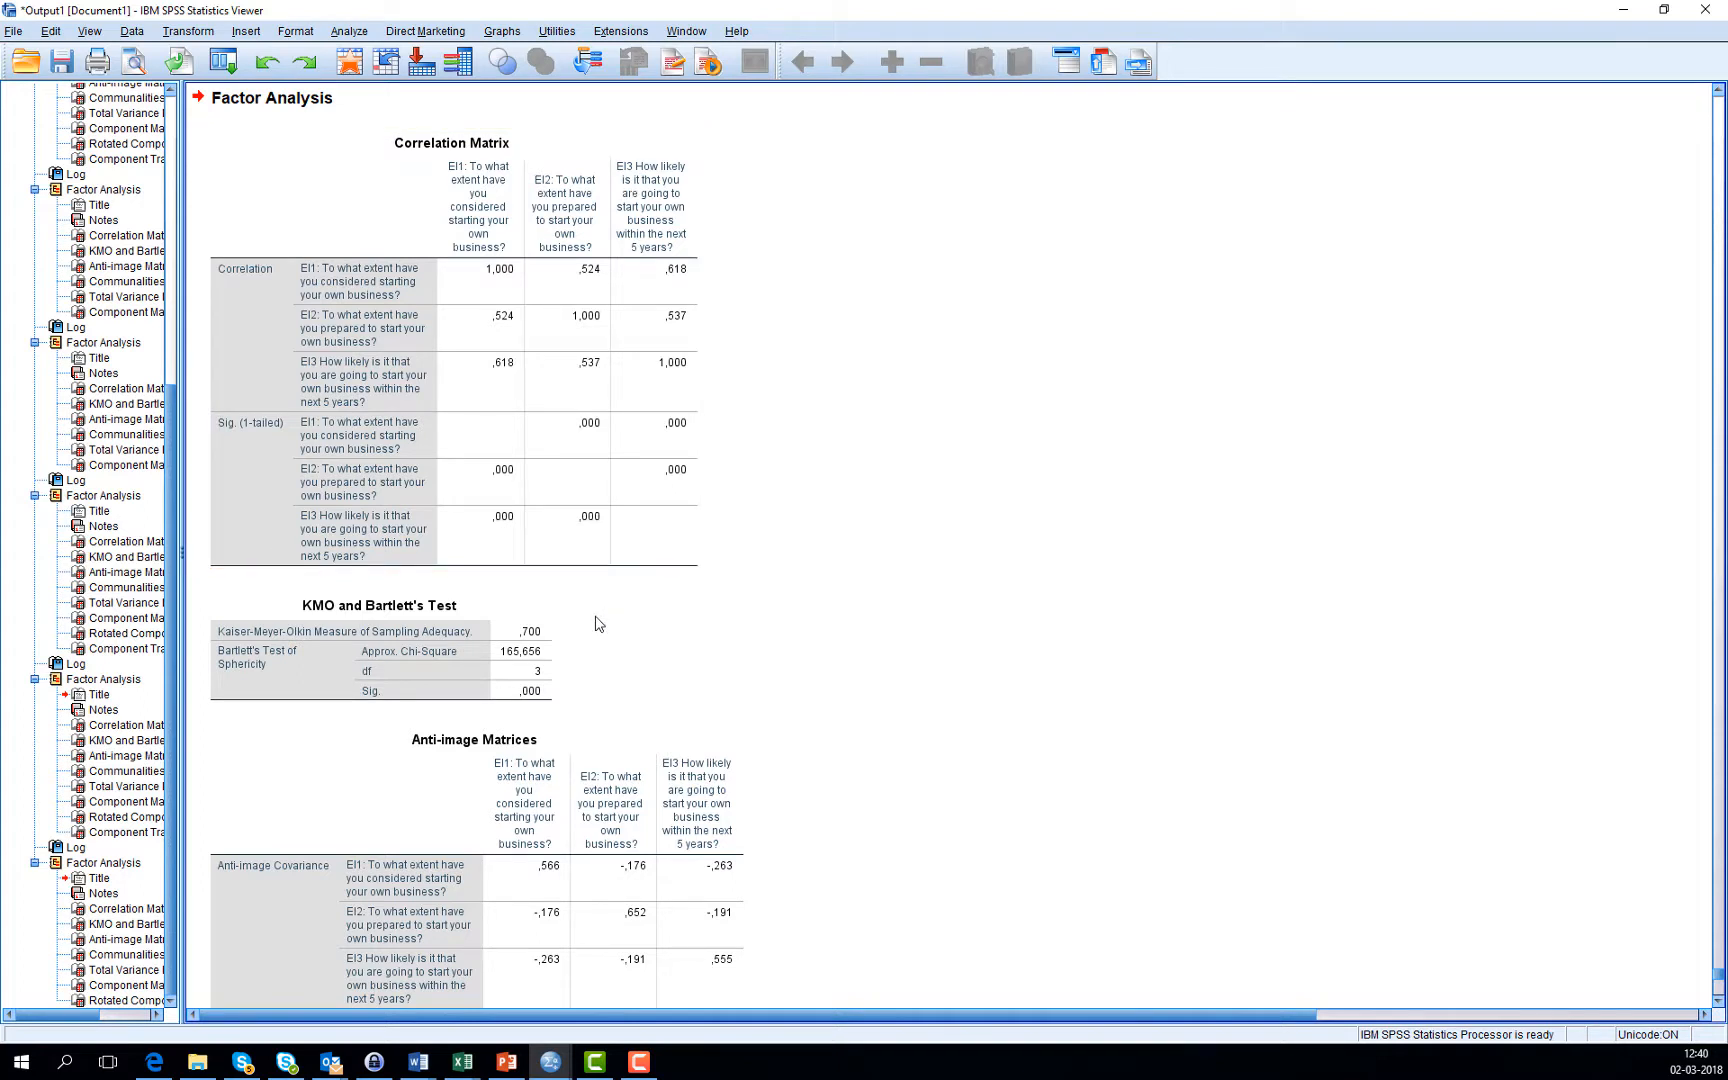
click(491, 633)
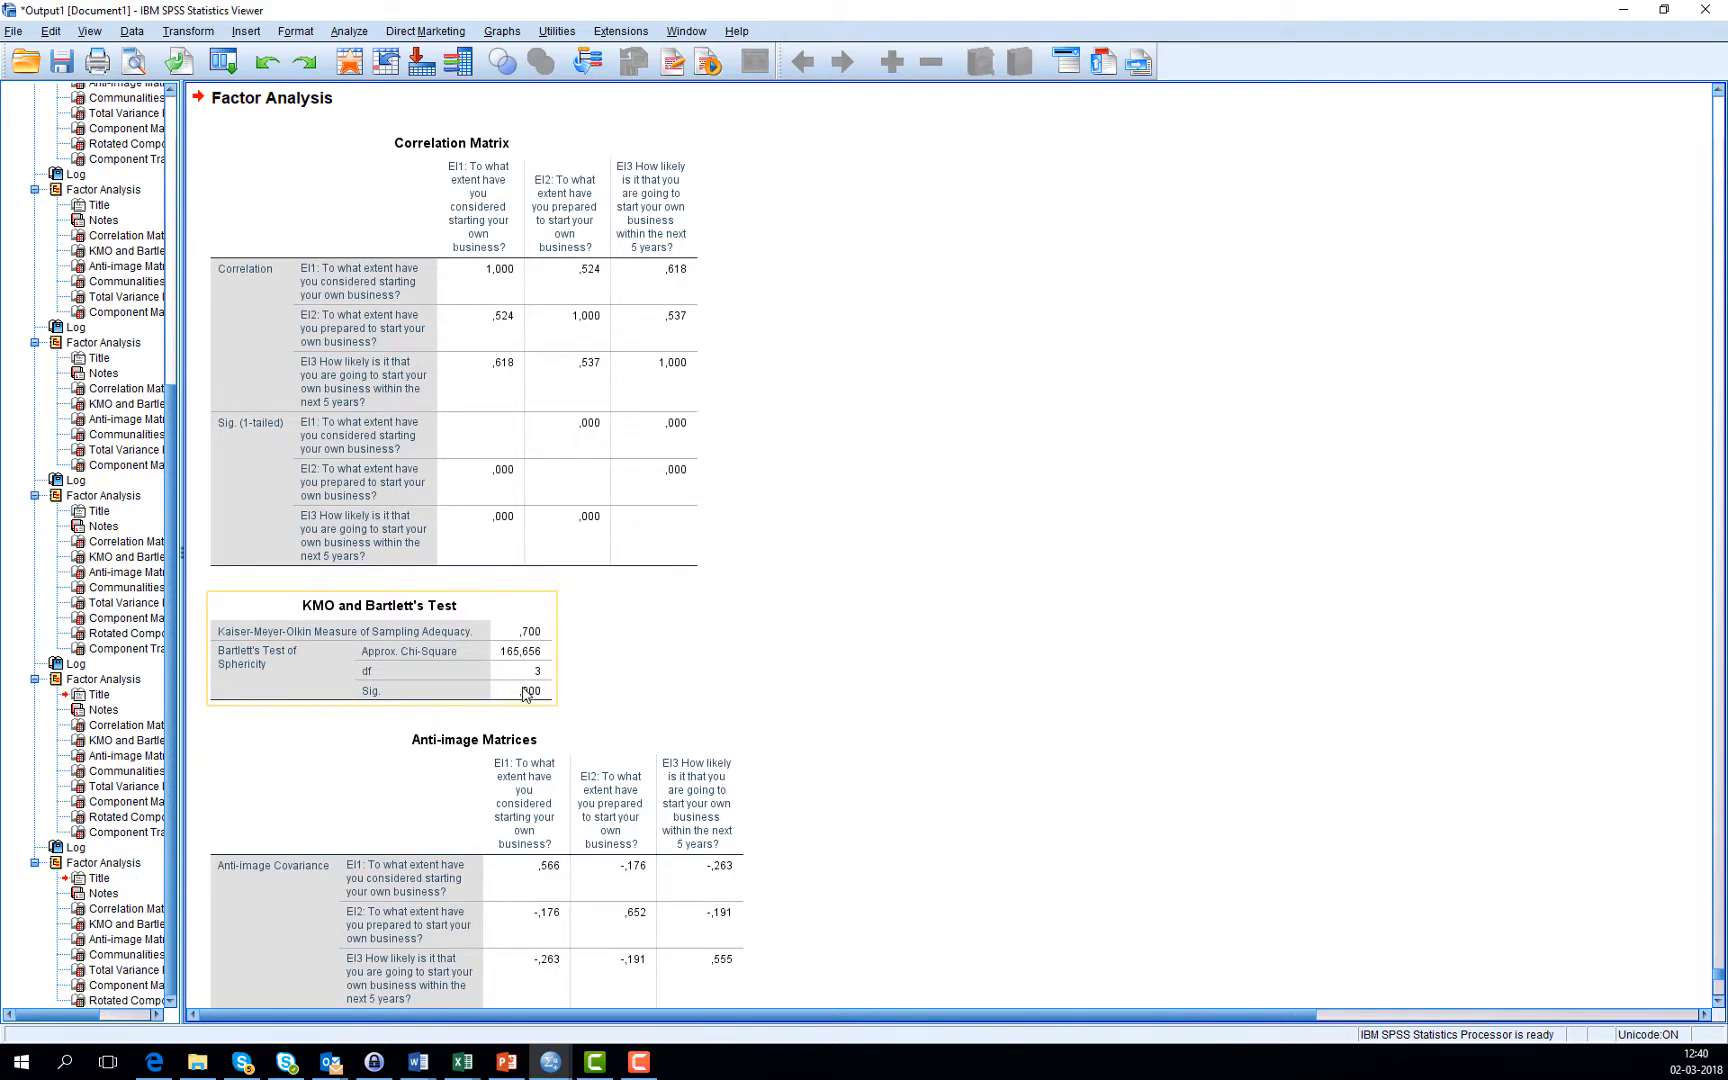
click(771, 660)
scroll(799, 657, down, 3)
scroll(799, 657, down, 1)
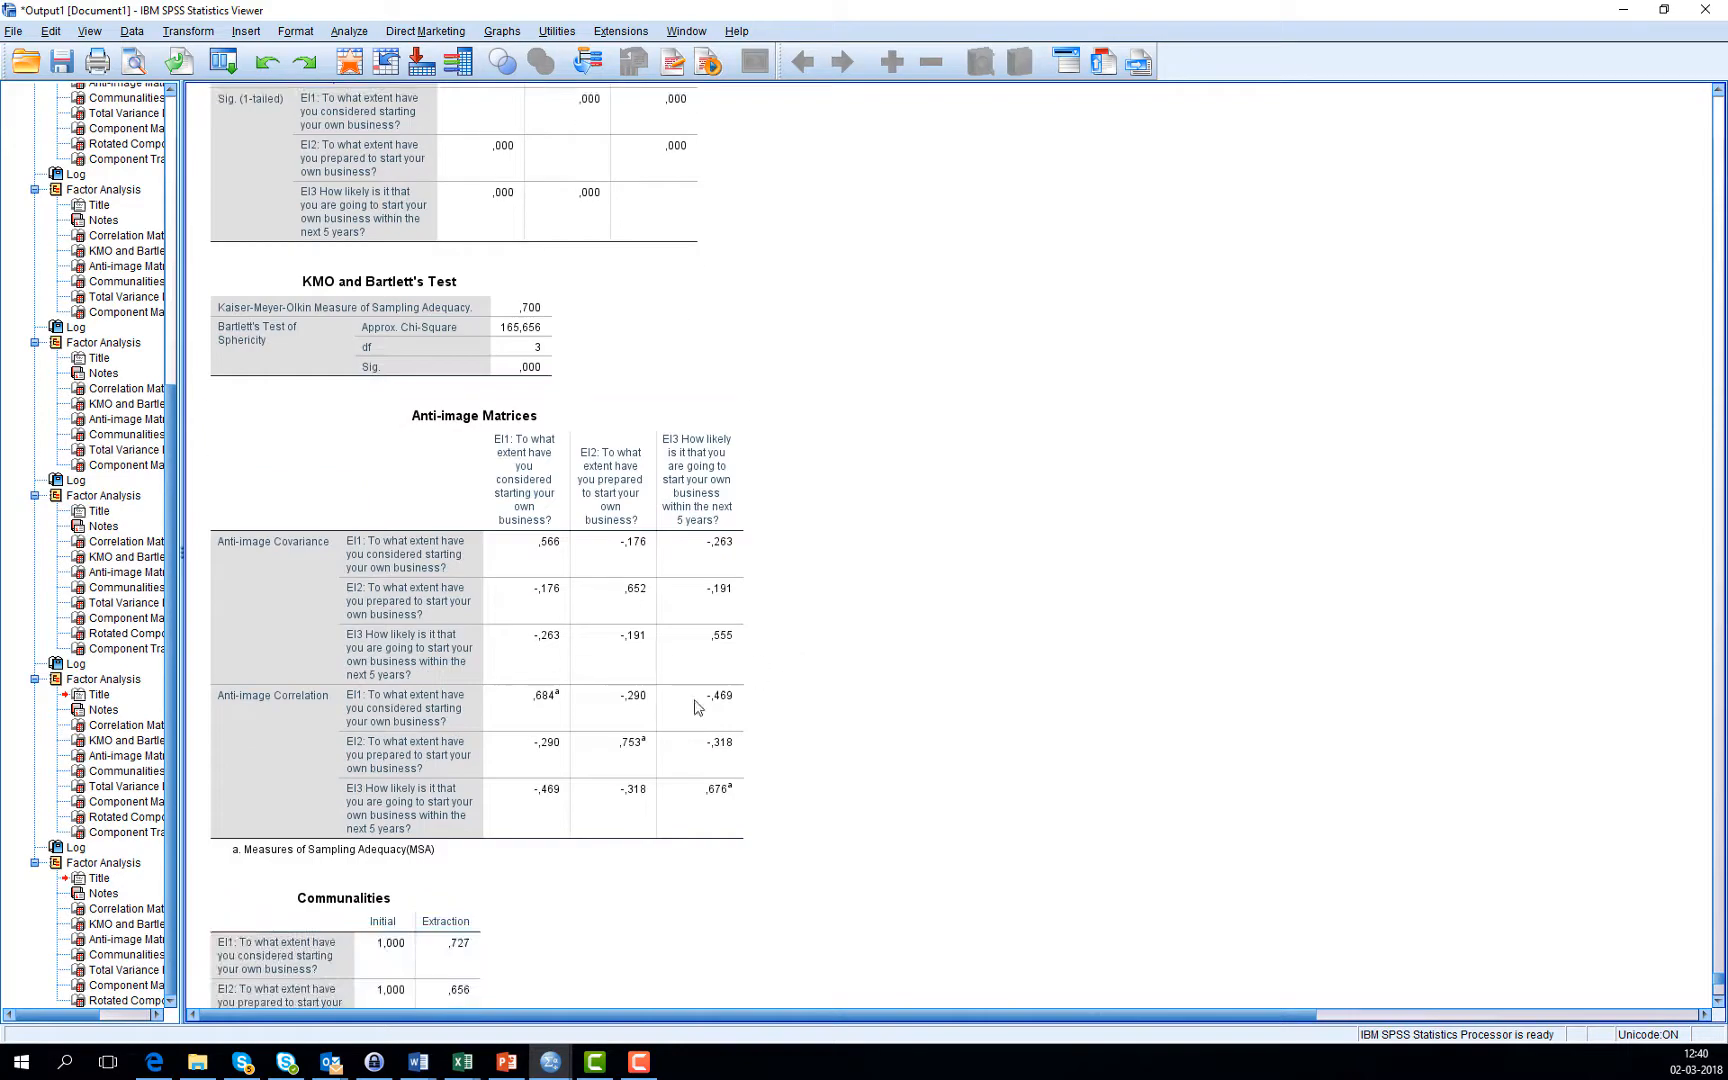
click(595, 732)
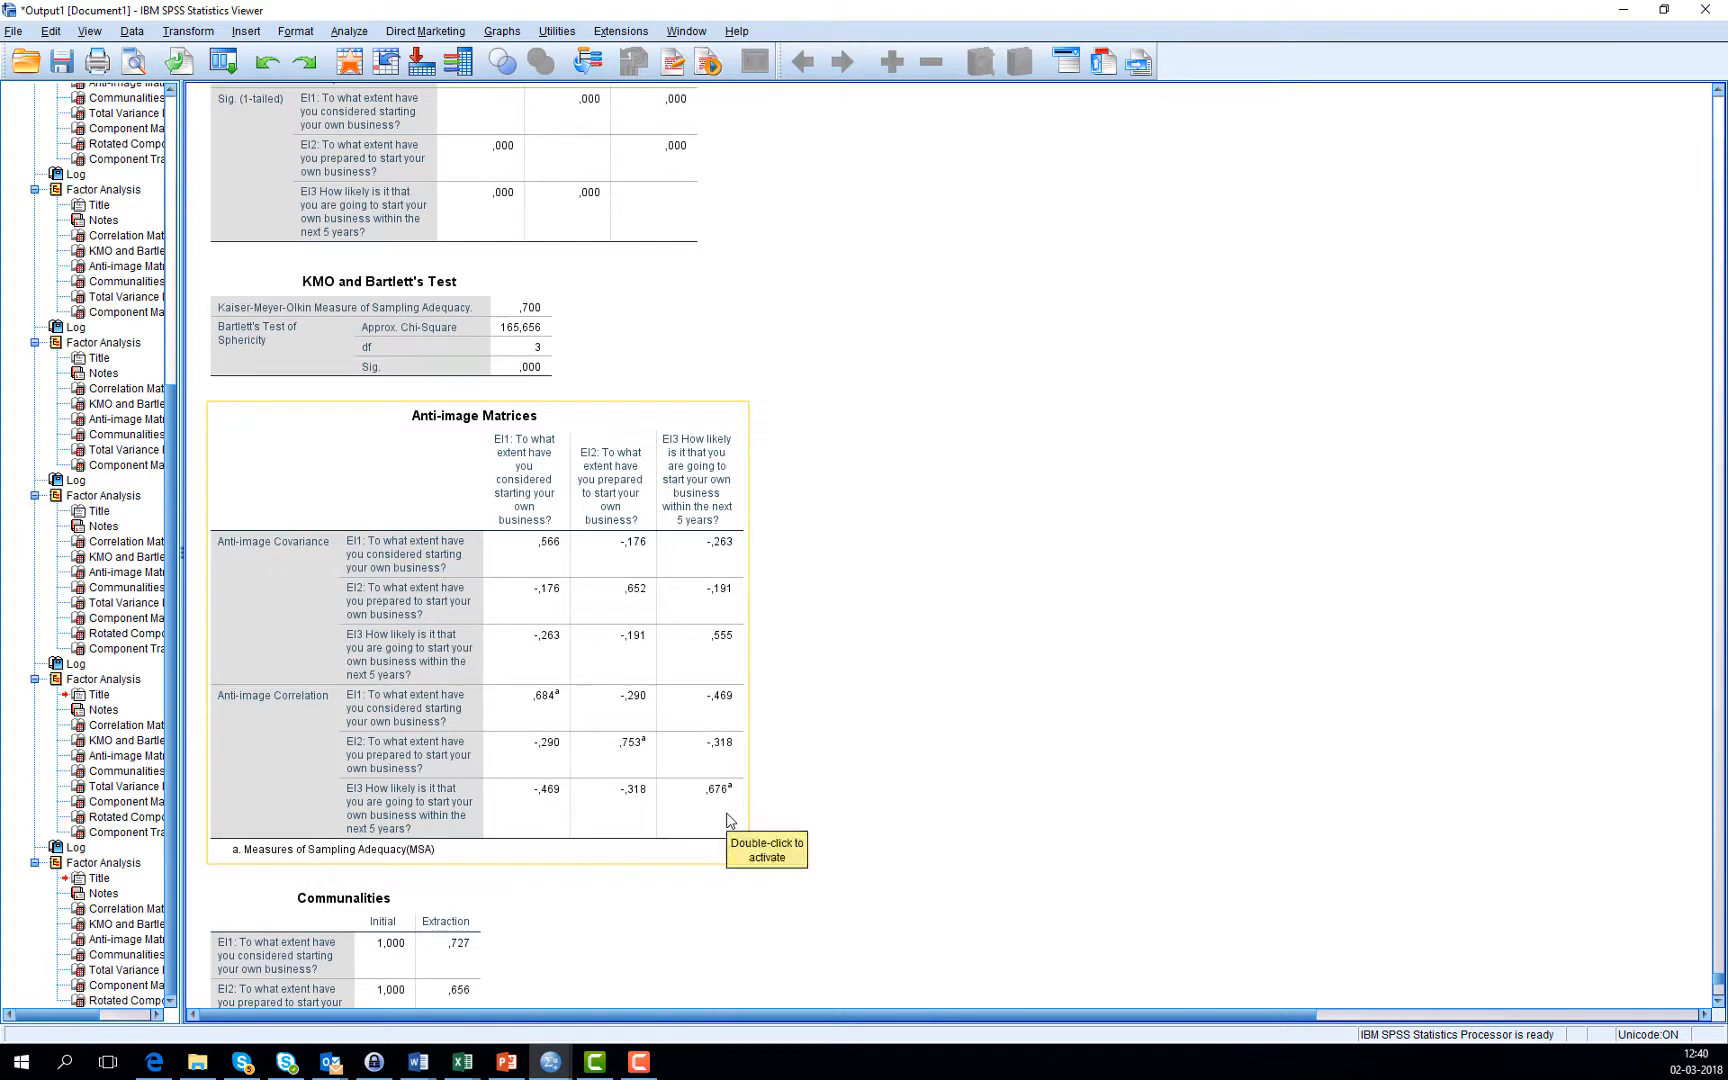
click(1003, 765)
Step: Examine the communalities, total variance explained and component matrix tables for the EI items
scroll(1007, 744, down, 5)
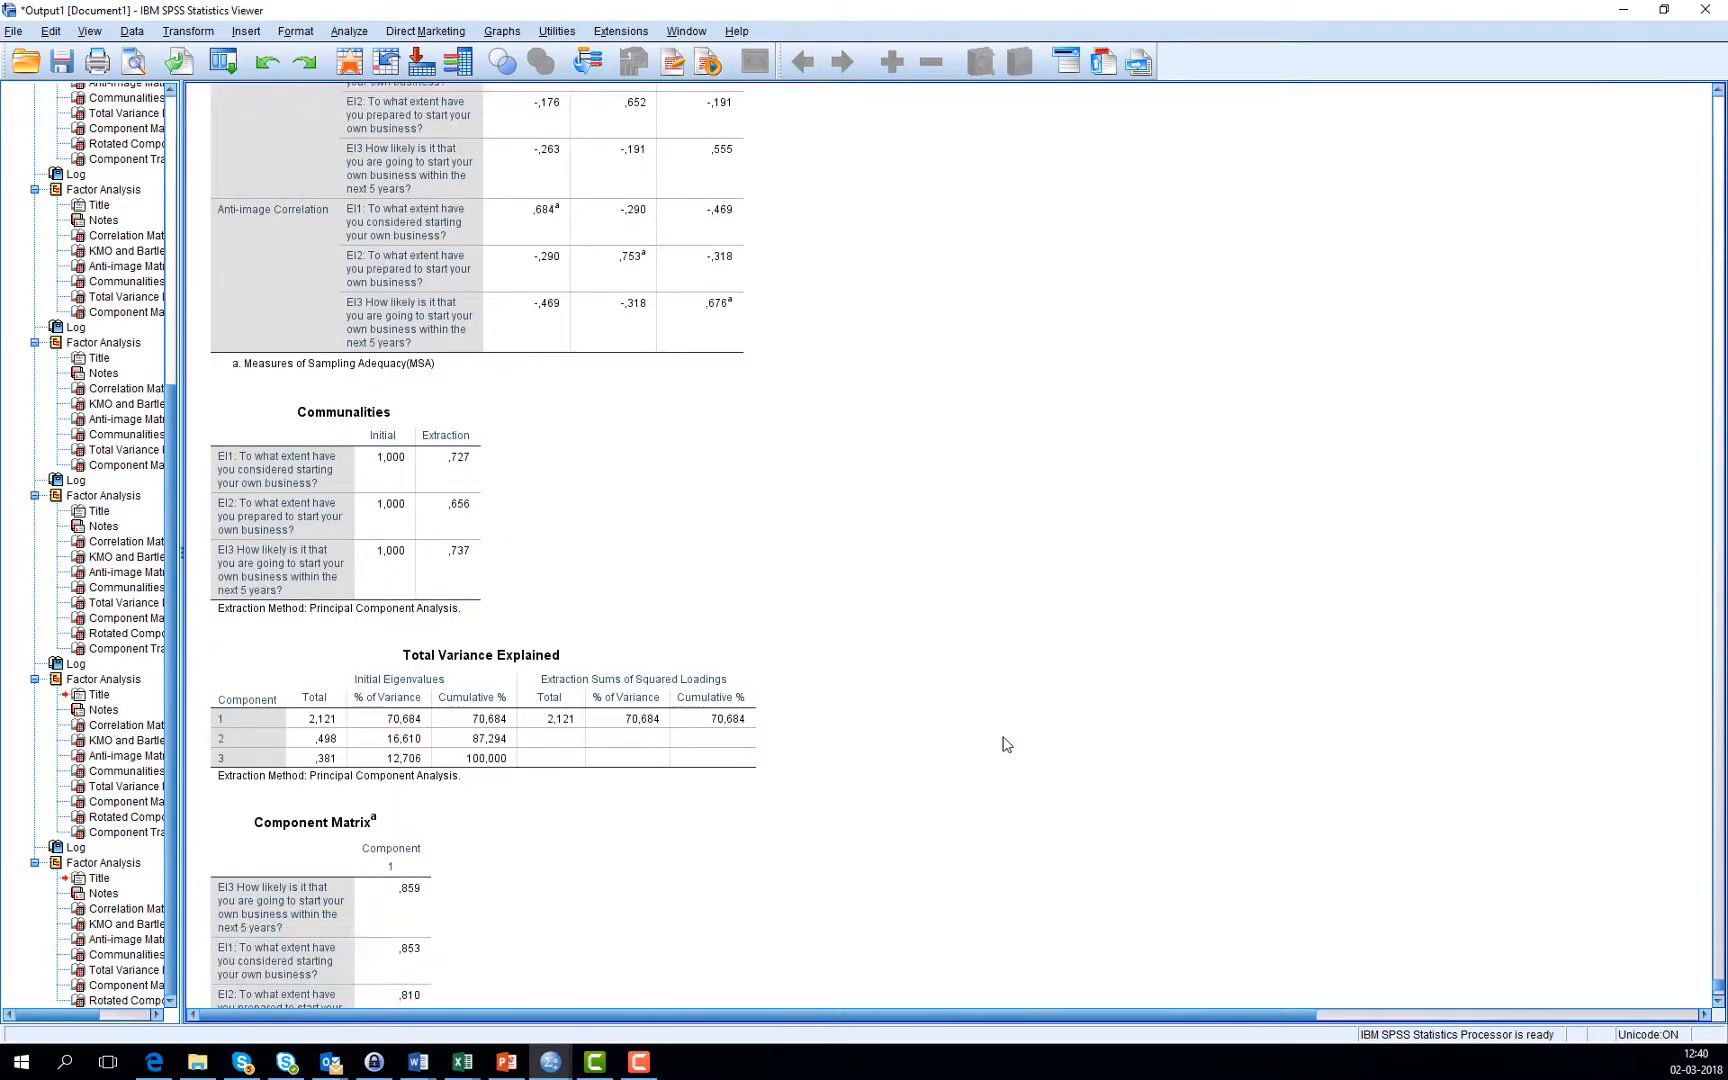
click(468, 738)
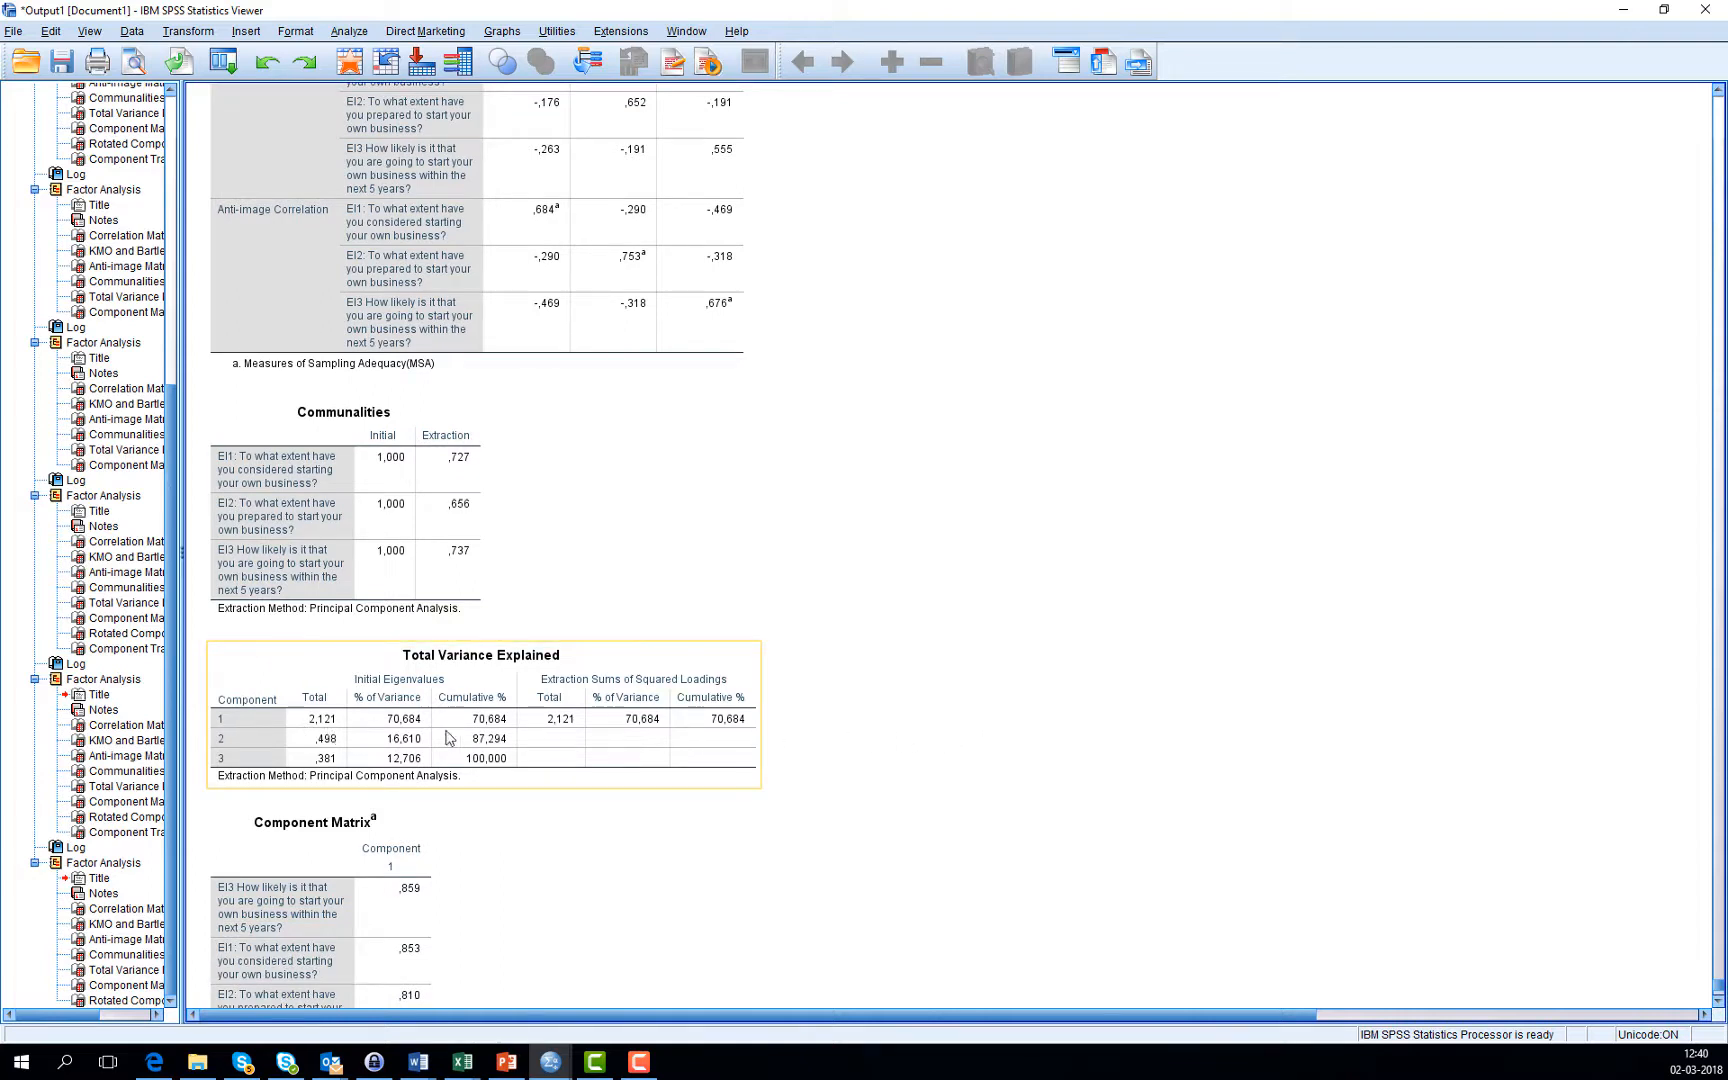
click(772, 735)
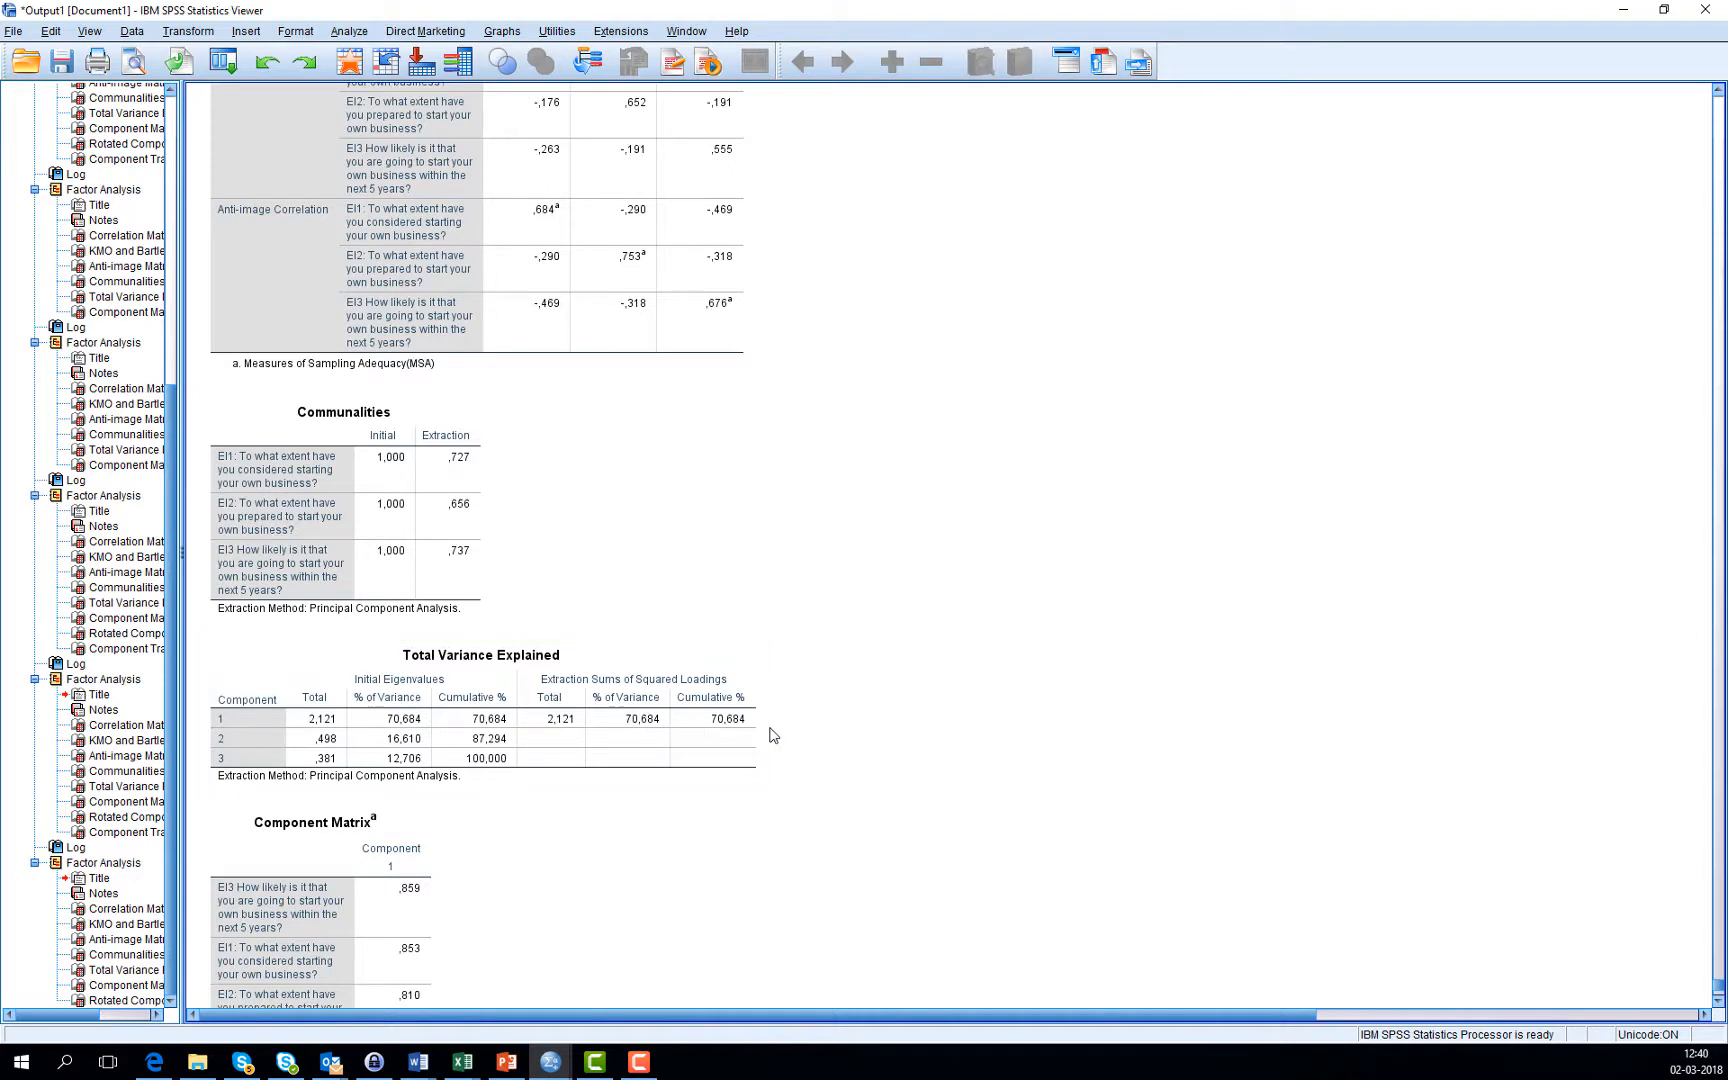
click(752, 725)
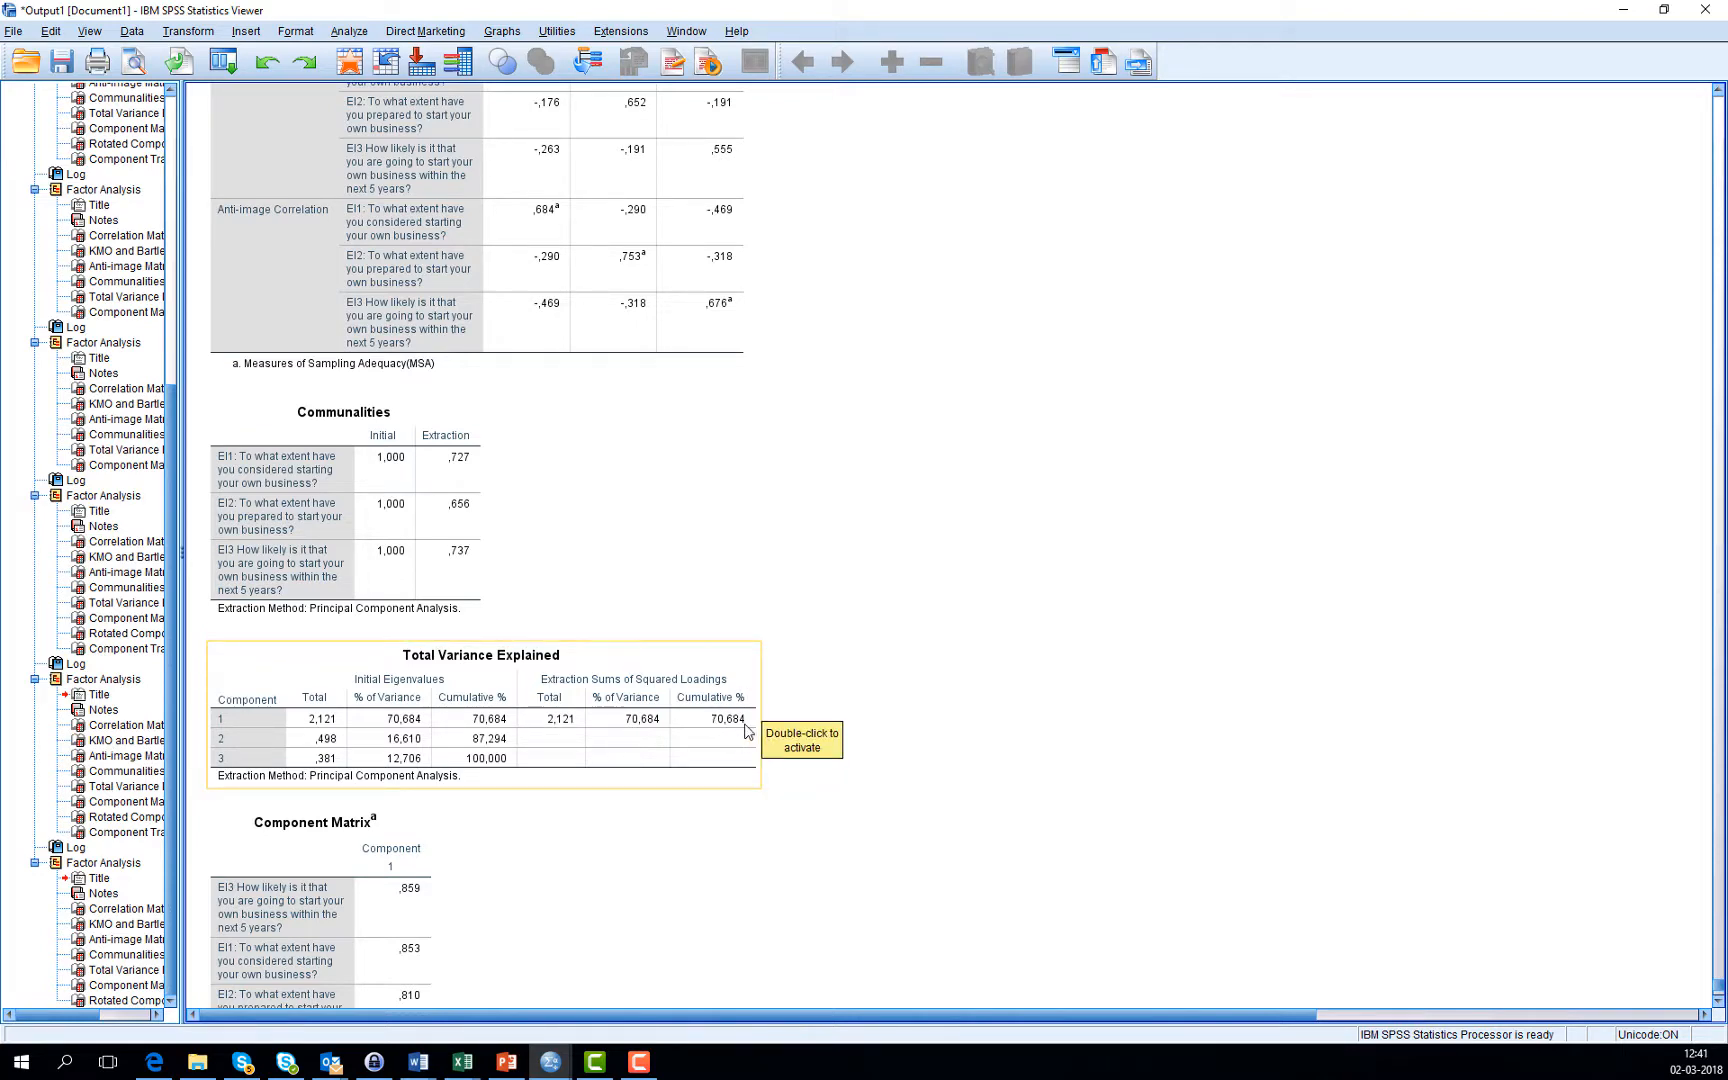
scroll(745, 731, down, 4)
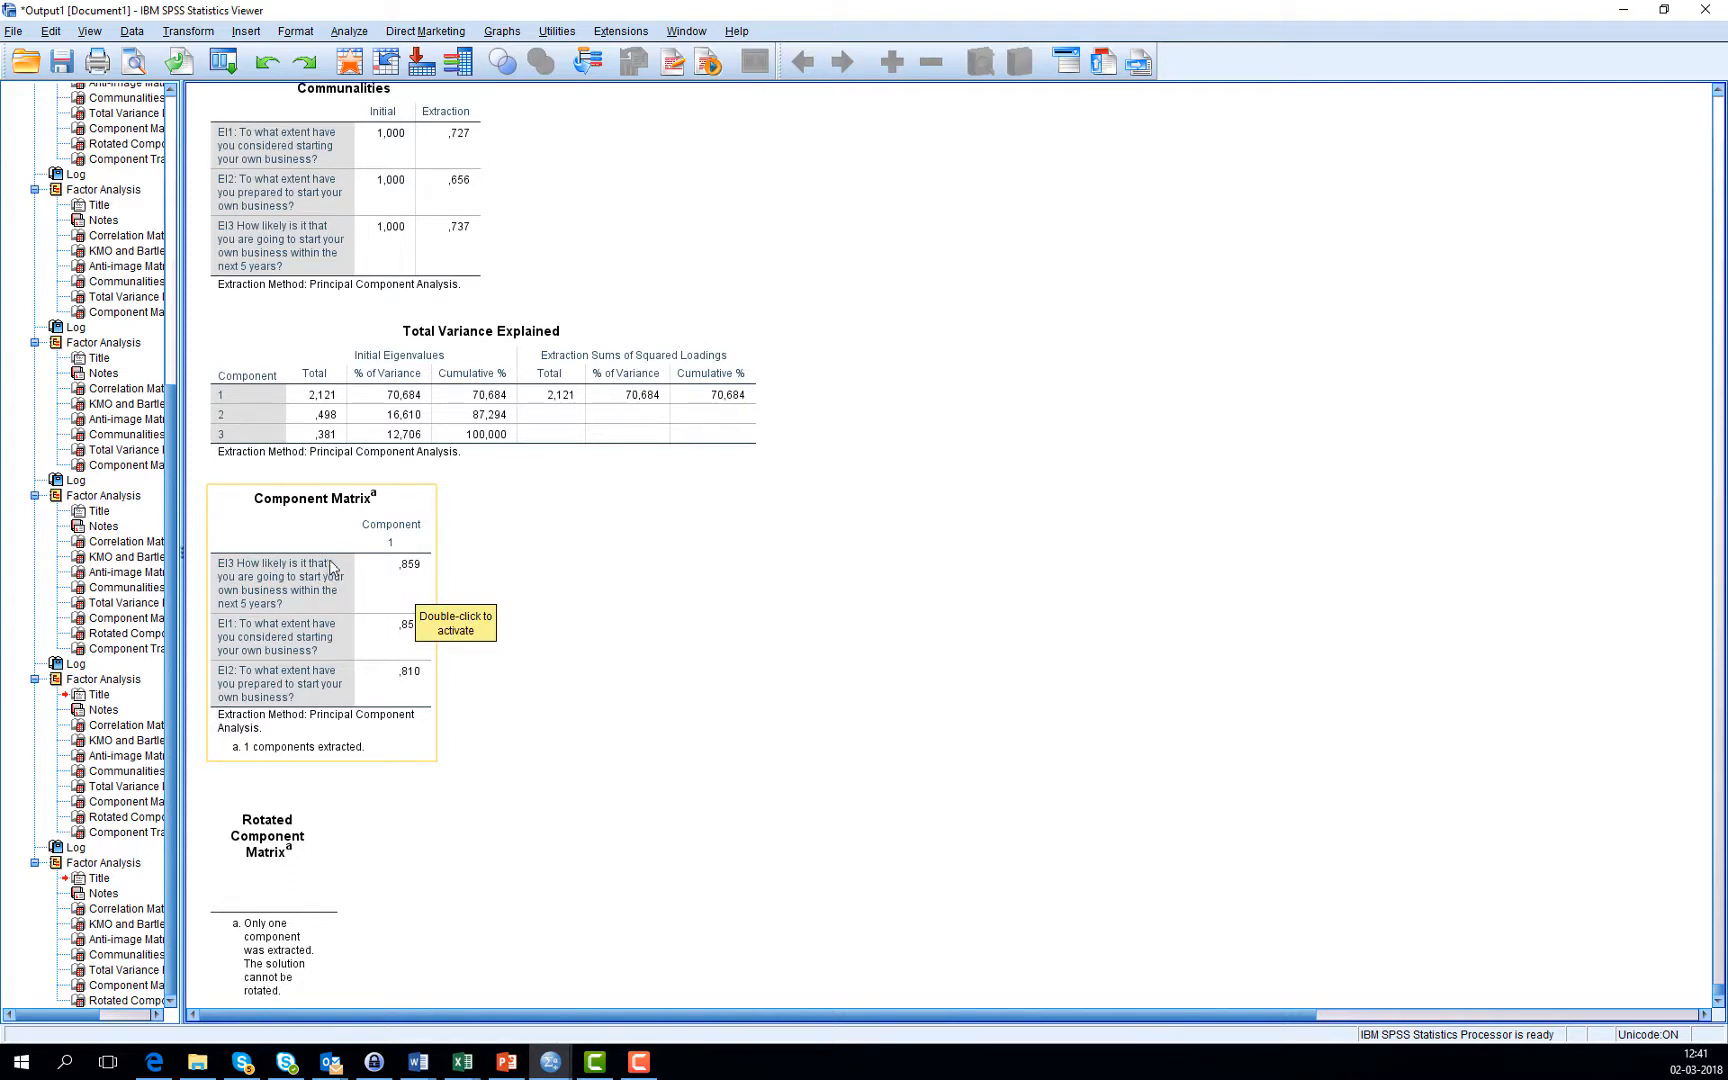
scroll(604, 631, down, 1)
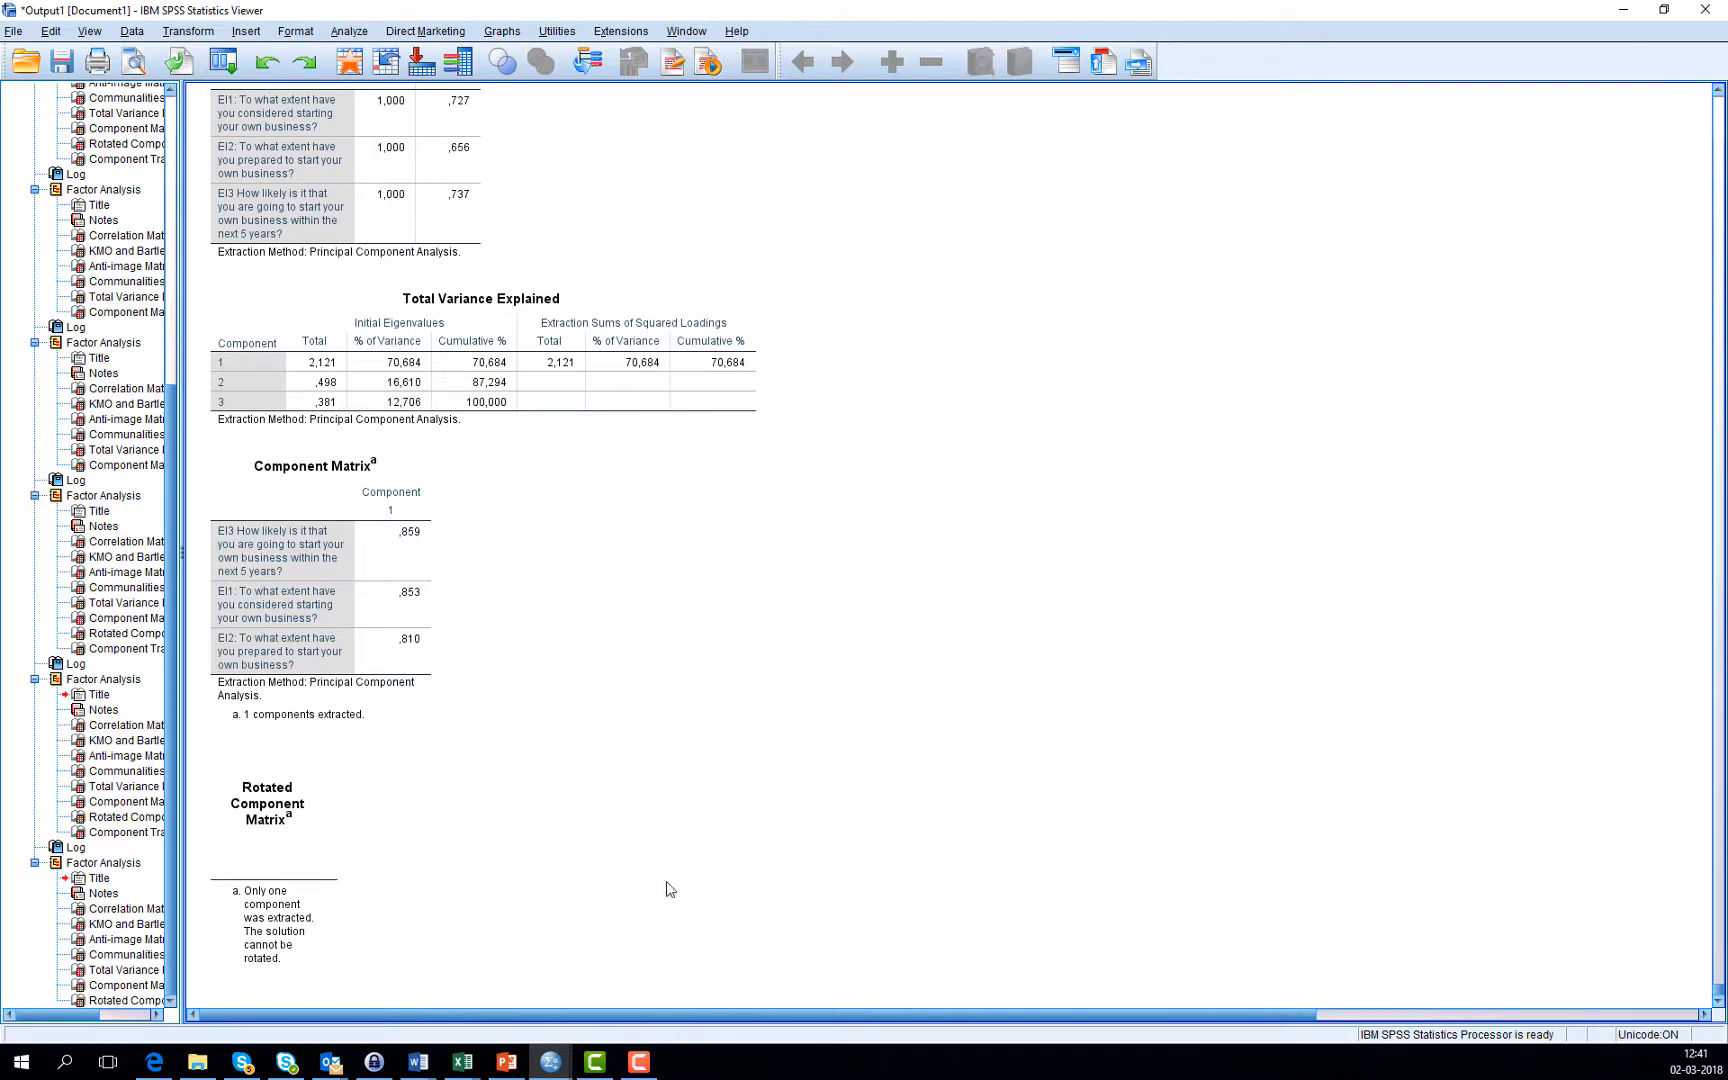
Step: Return to the Culture_Spain dataset and rename the factor score variable FAC1_1 as EntrepInten
mouse_move(557, 1063)
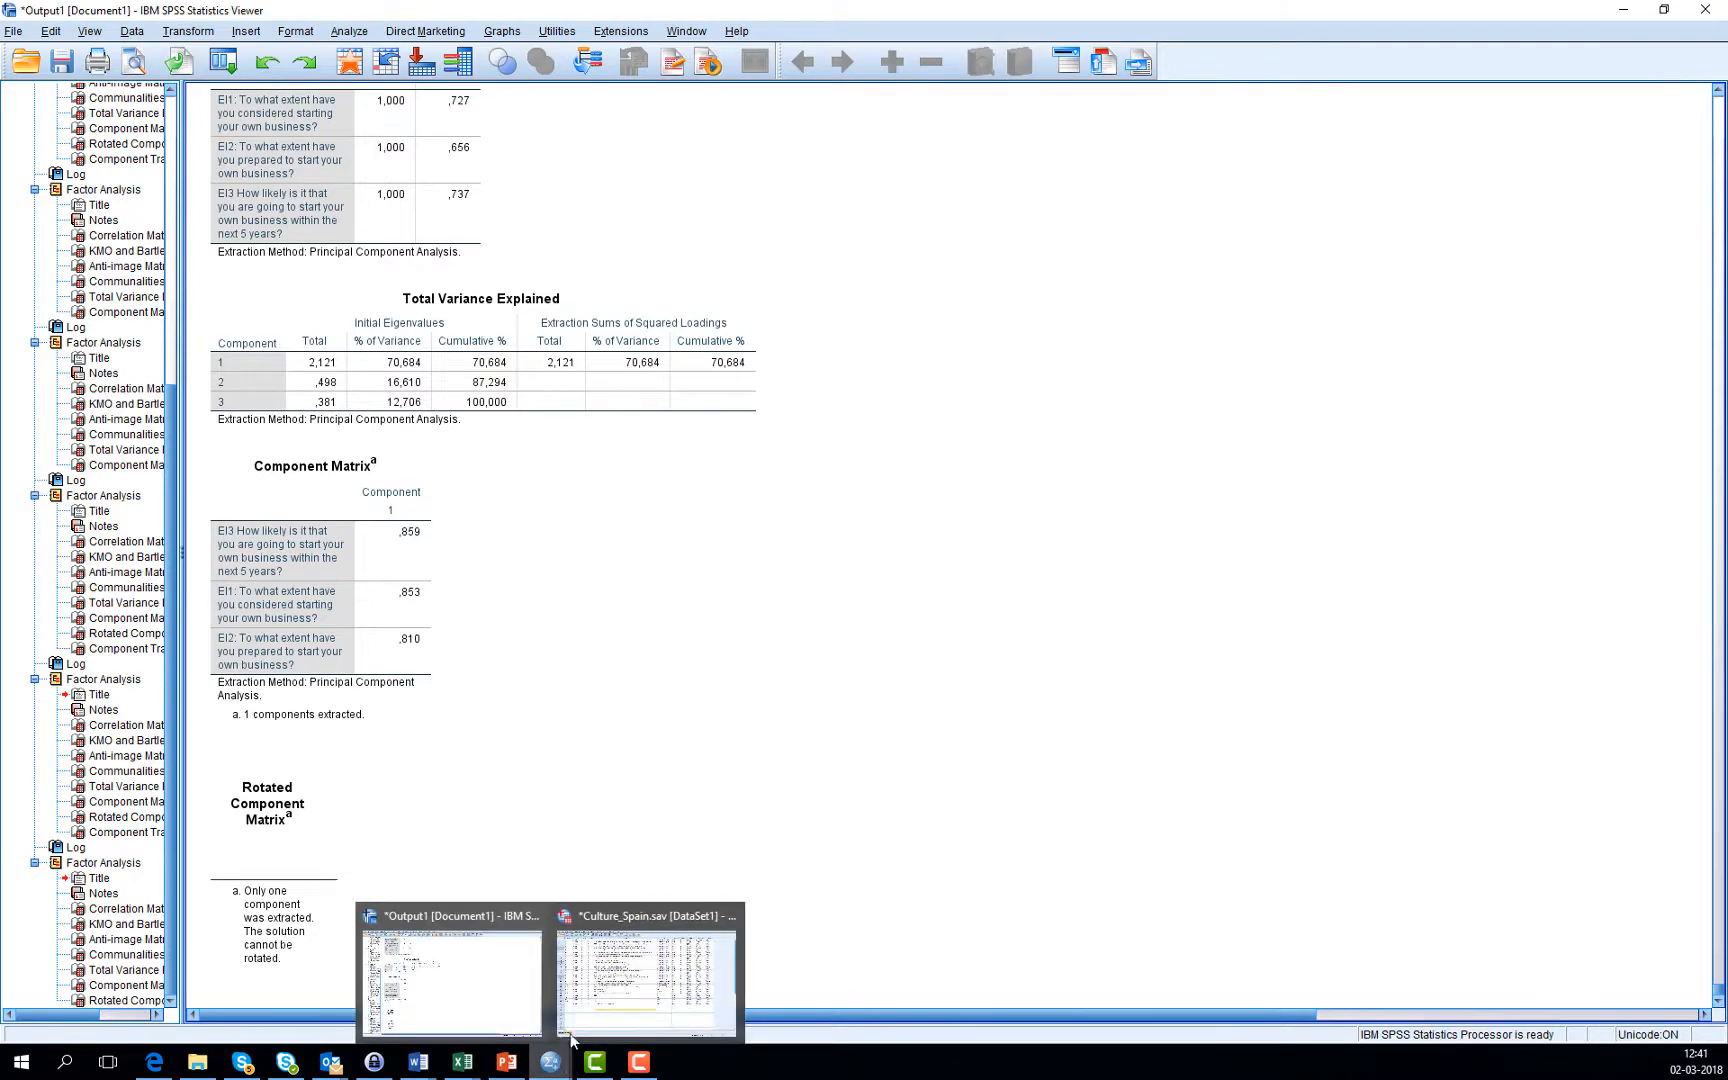
click(603, 1028)
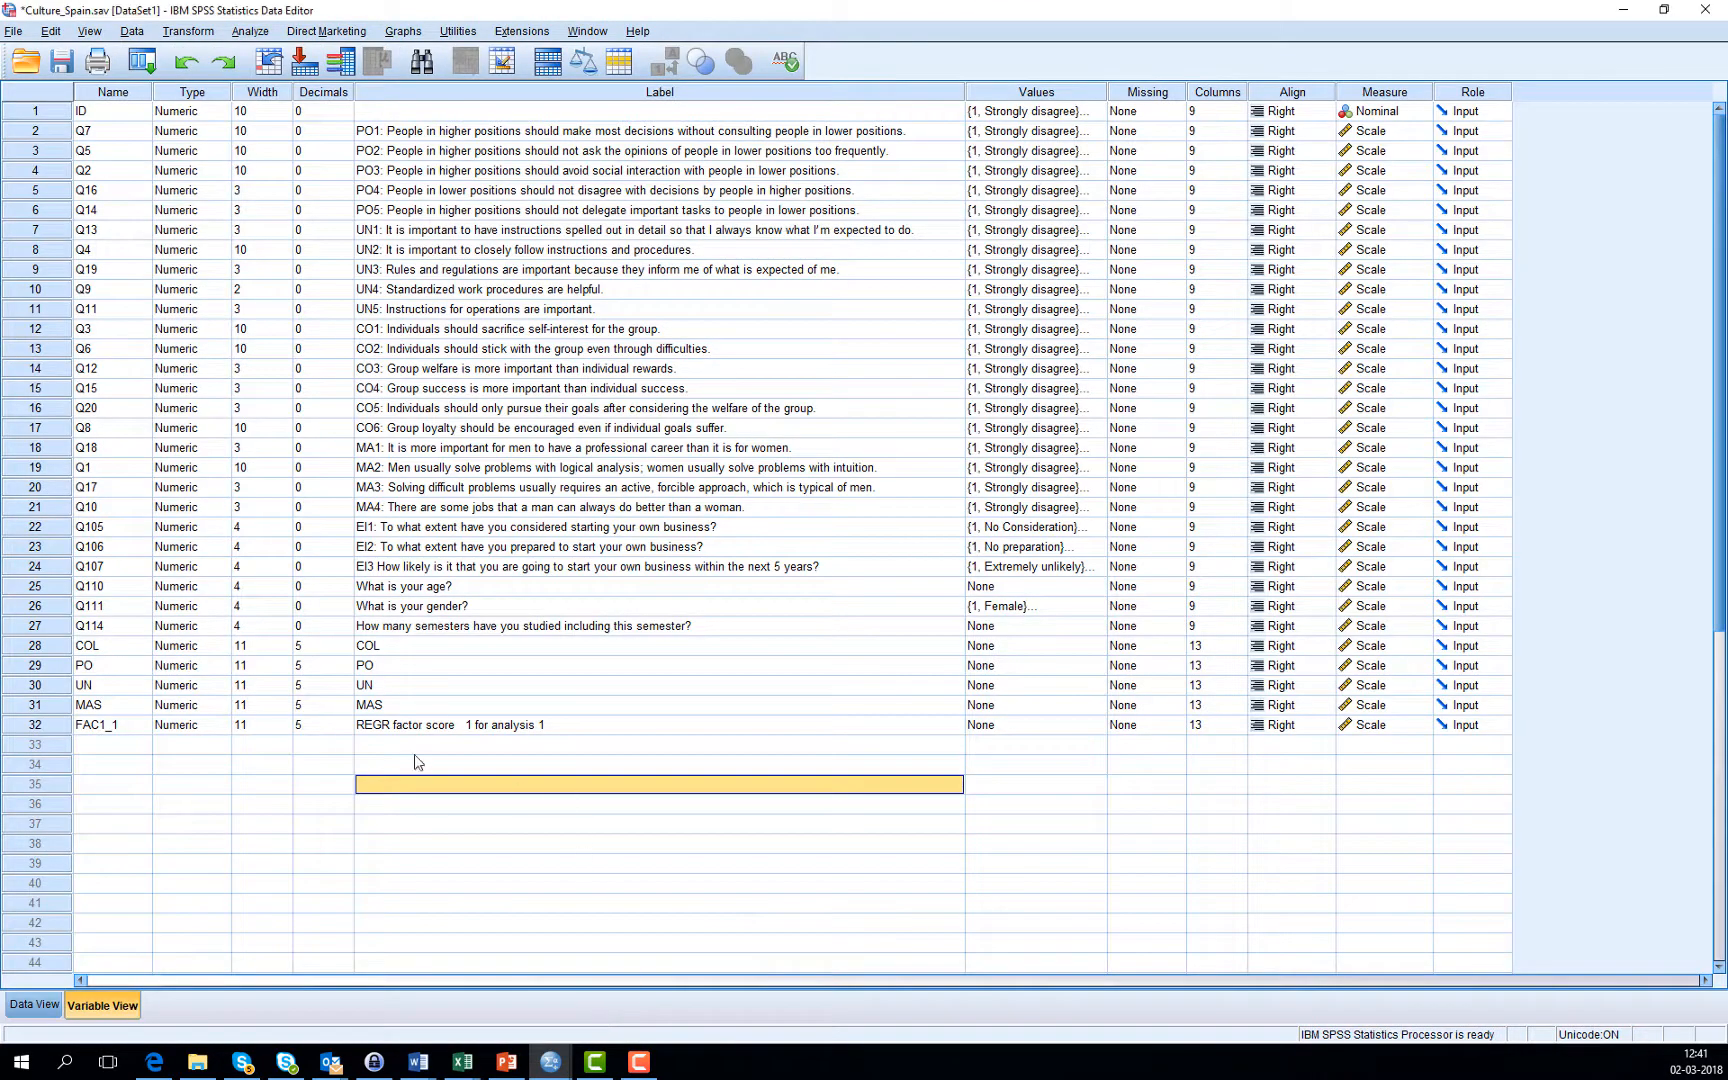
click(109, 728)
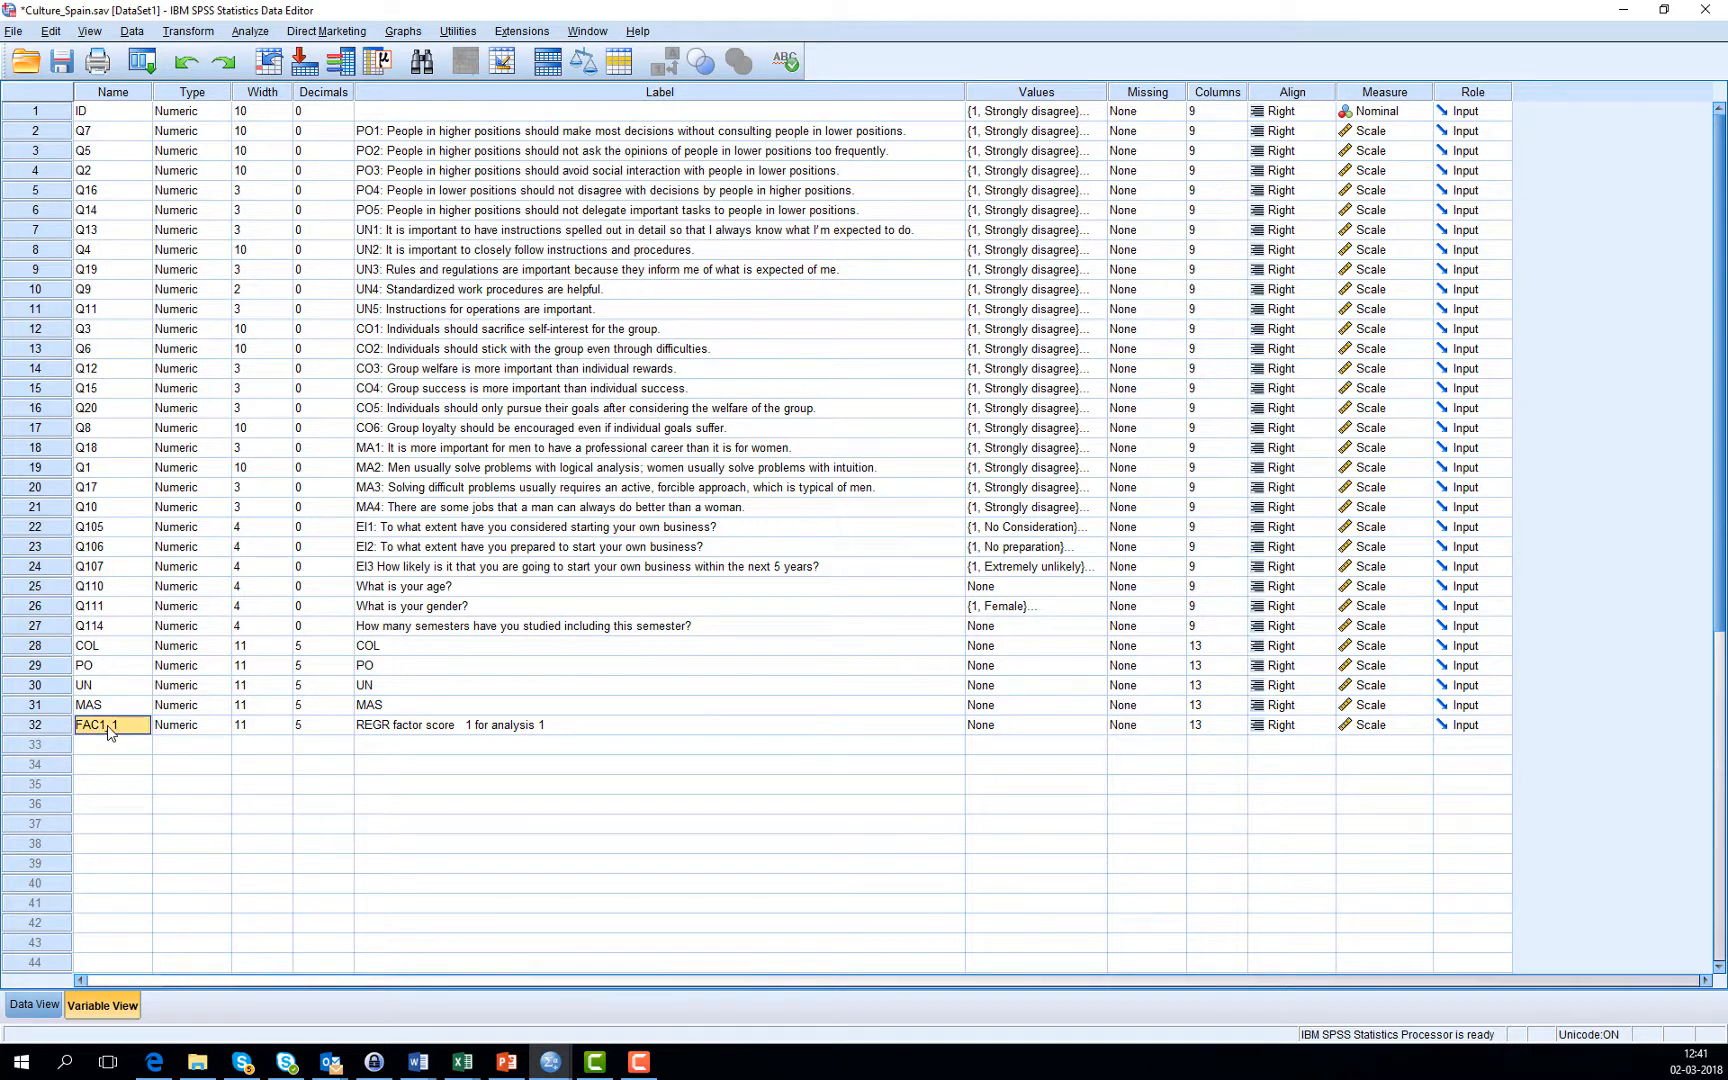
text(EntrepInten)
Step: Set the label of EntrepInten to "Entrepreneurial Intention" and save the dataset
click(566, 731)
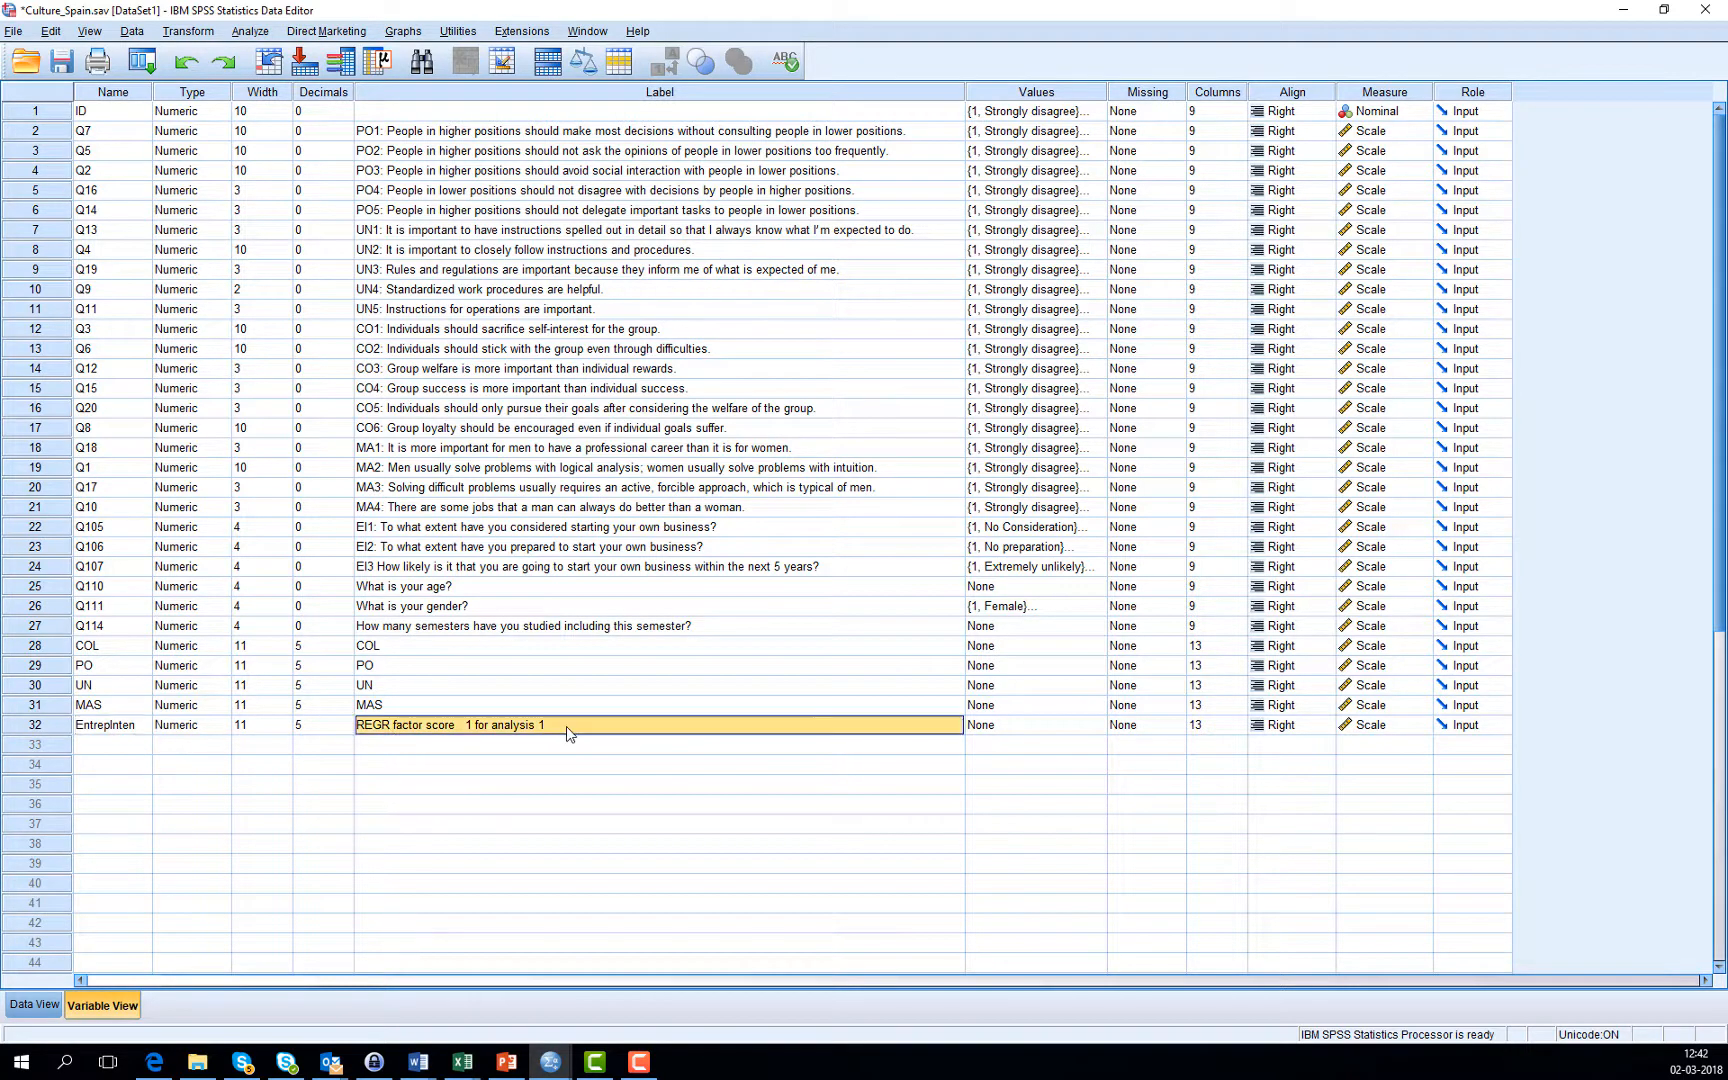
text(Entrepre)
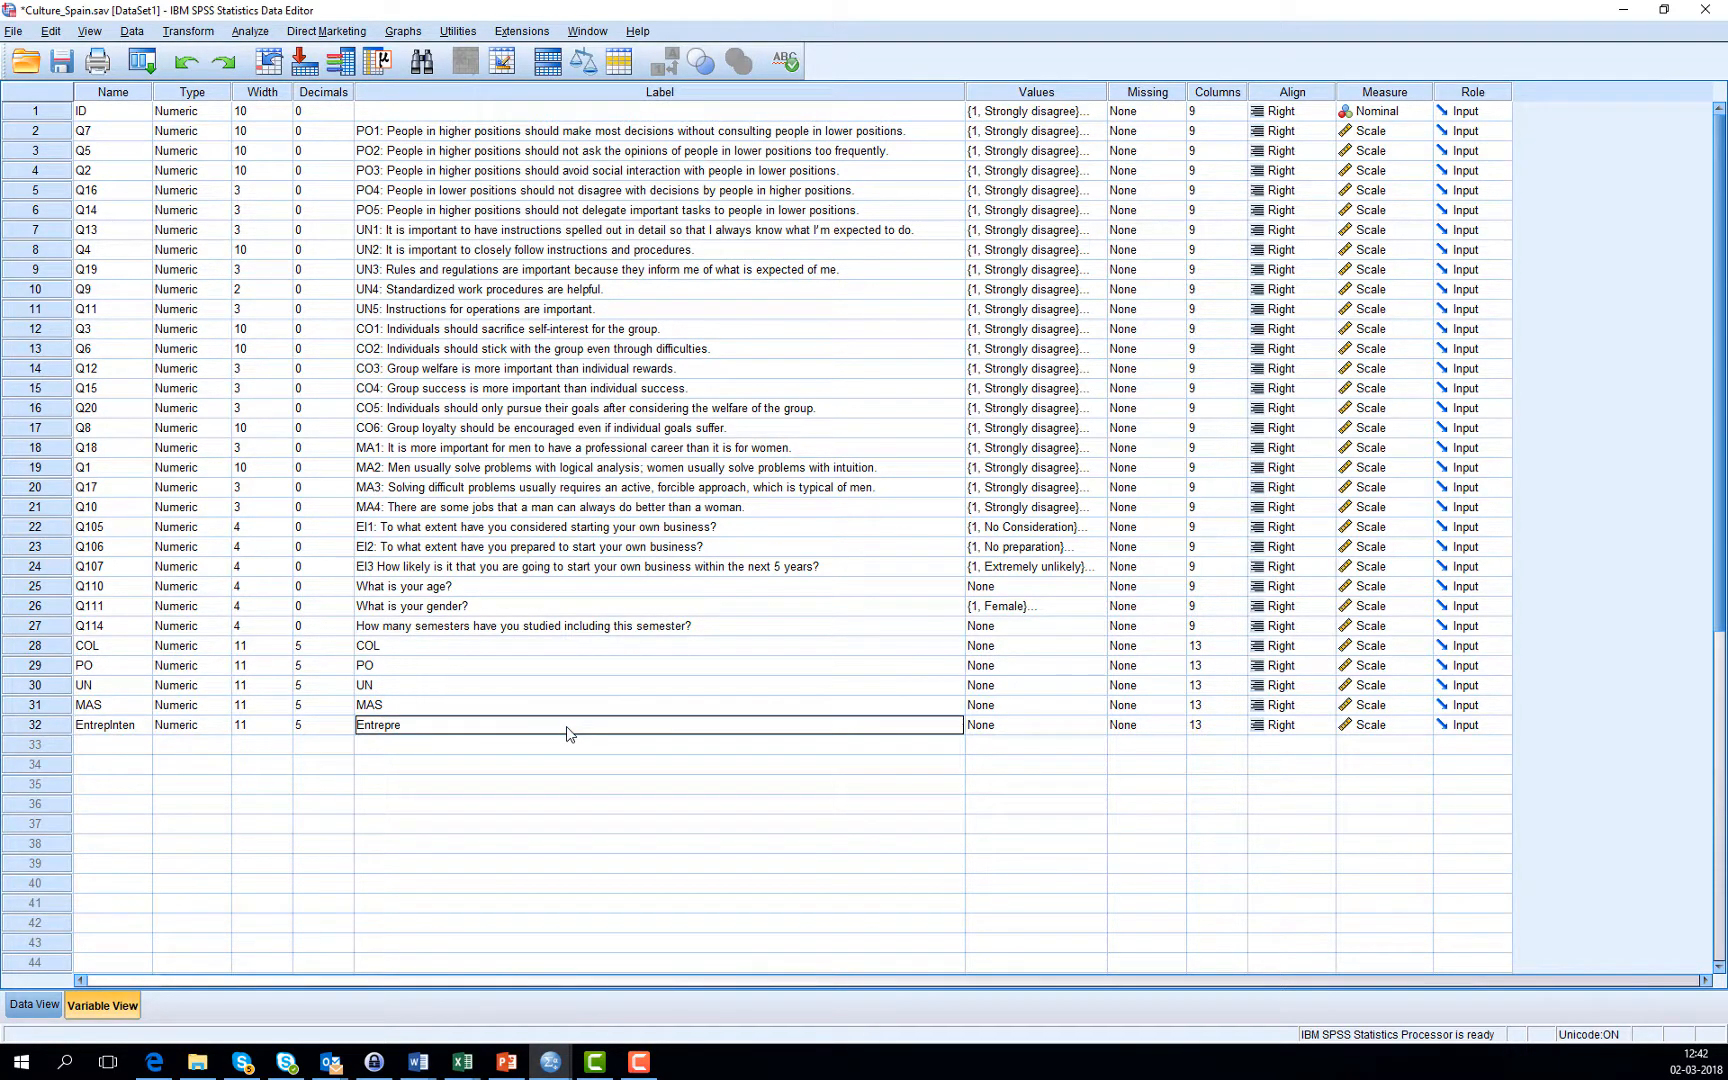
text(neurial Intention)
click(577, 789)
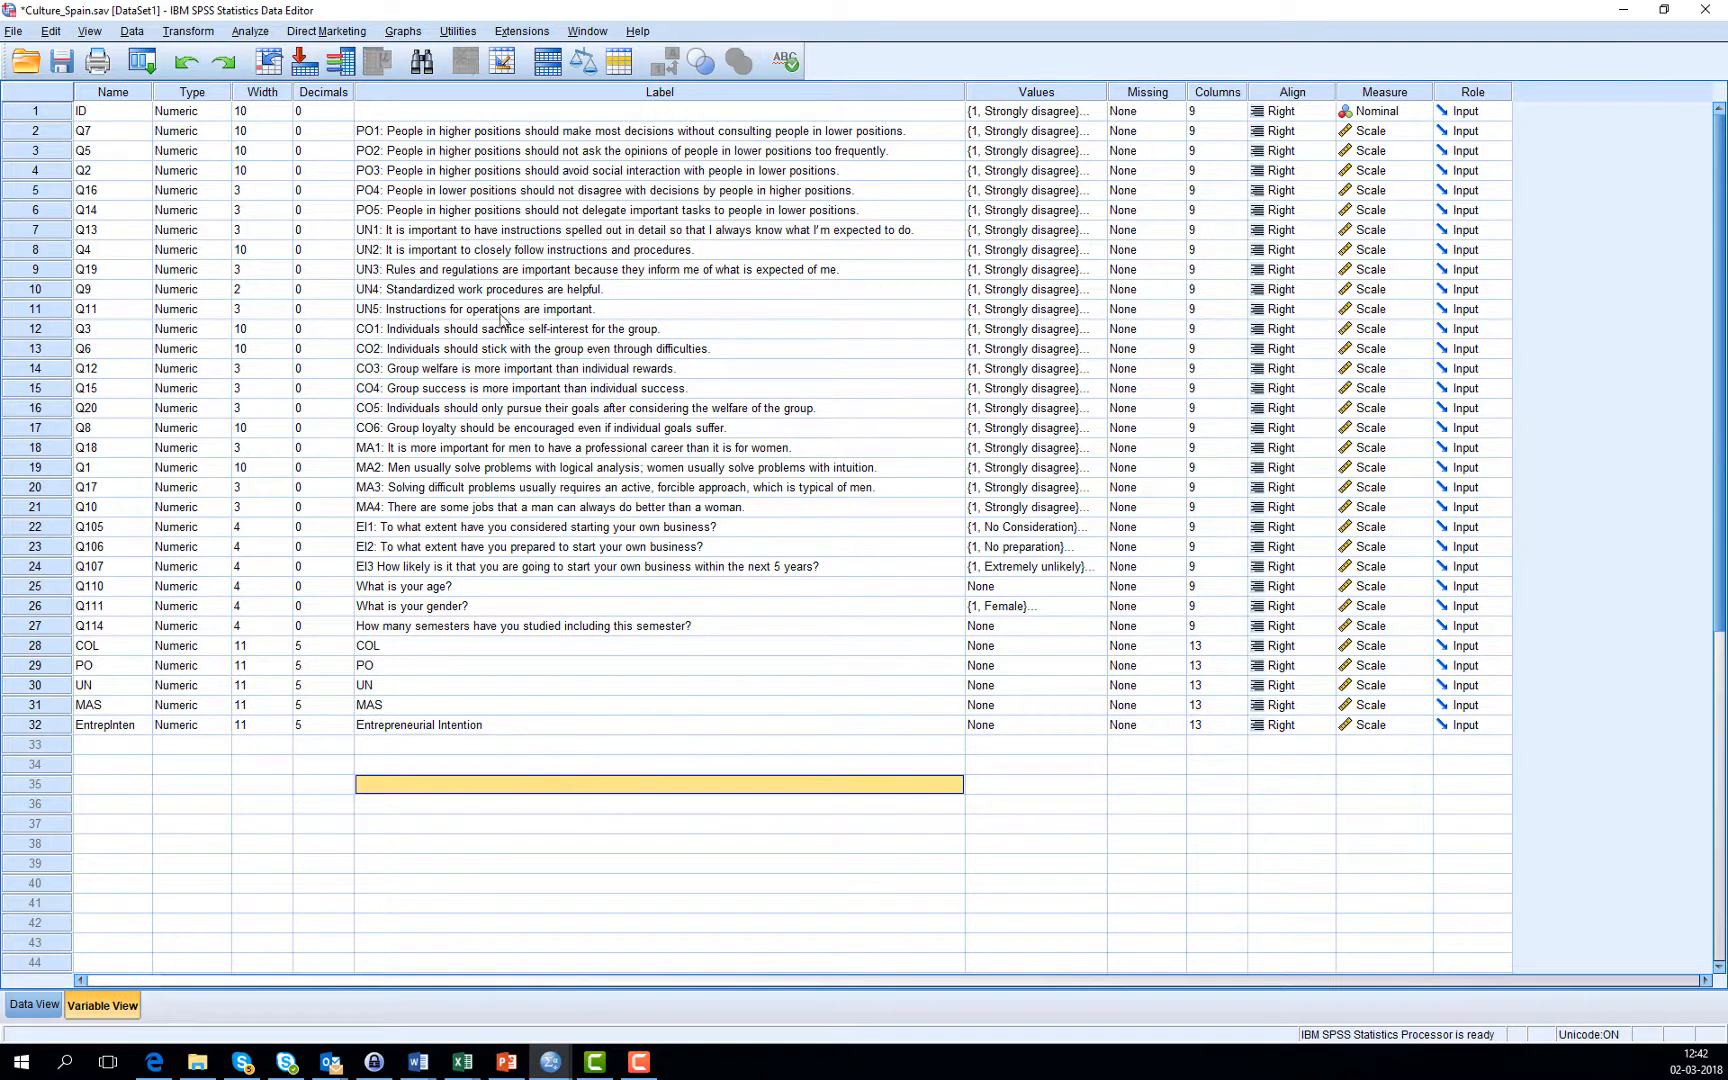
click(63, 64)
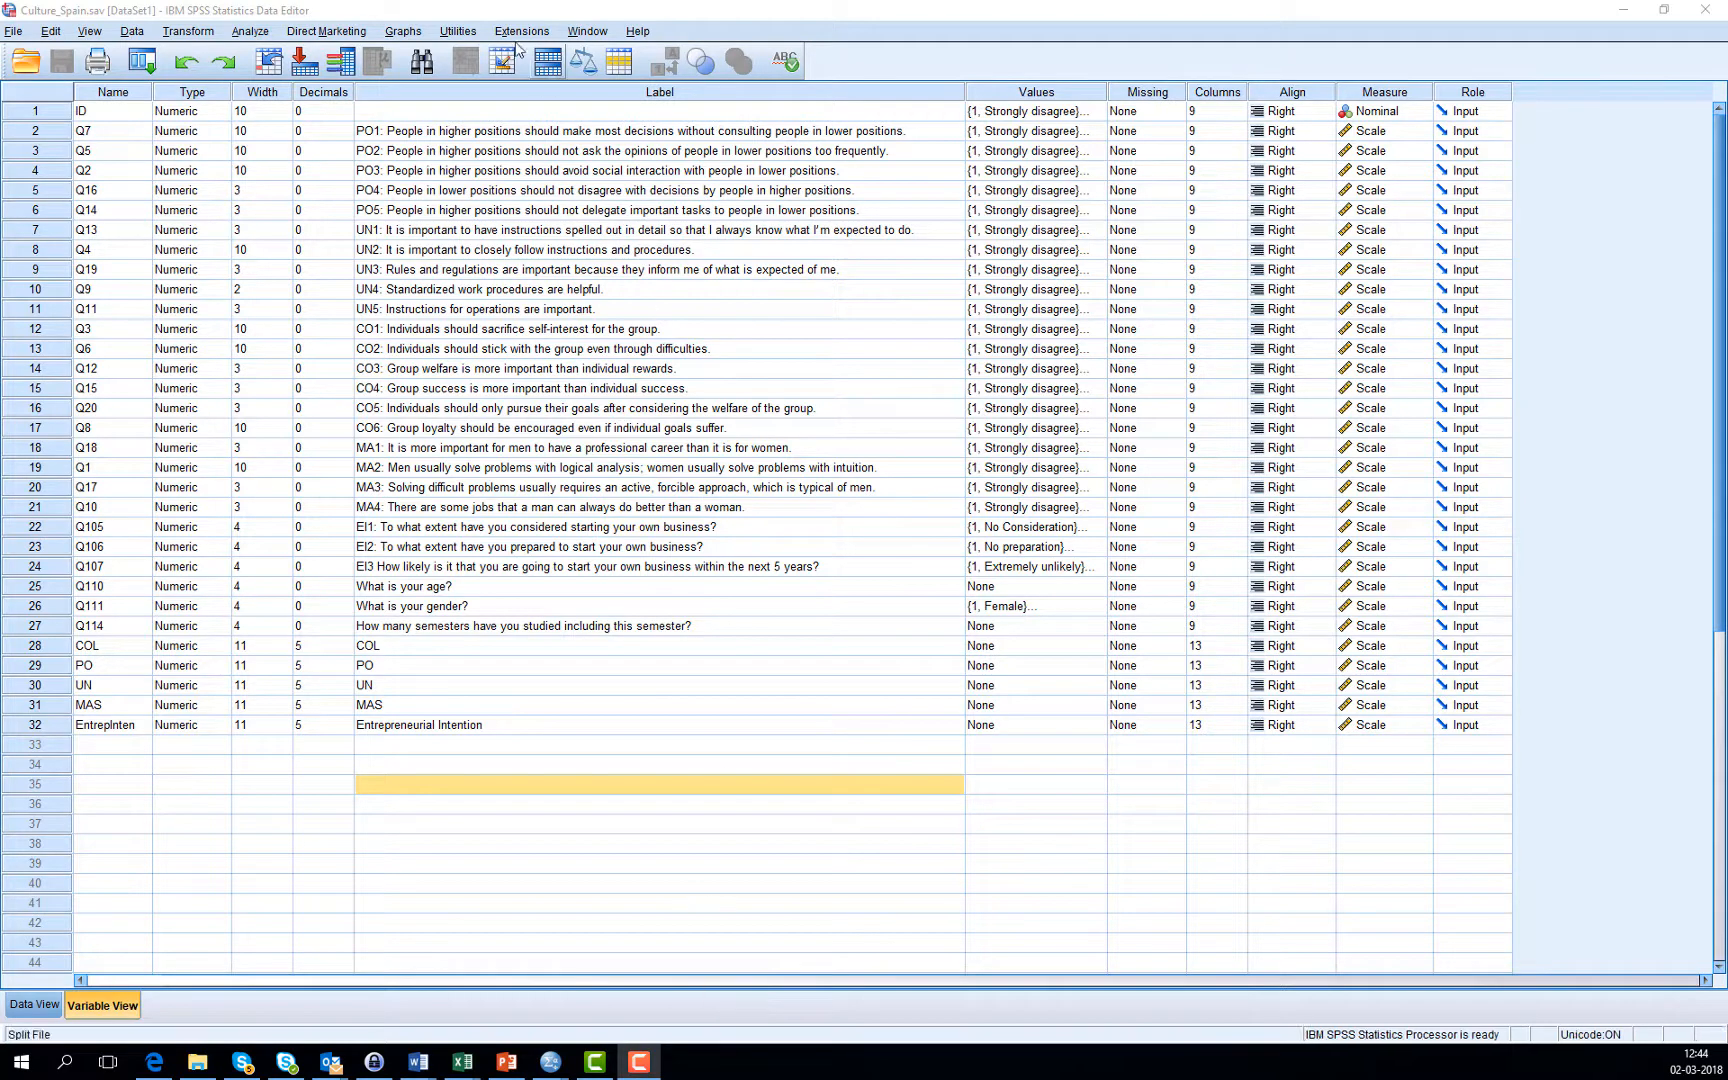
Step: Start a reliability analysis, enlarge its dialog and add EI1 to EI3 as the items
click(250, 31)
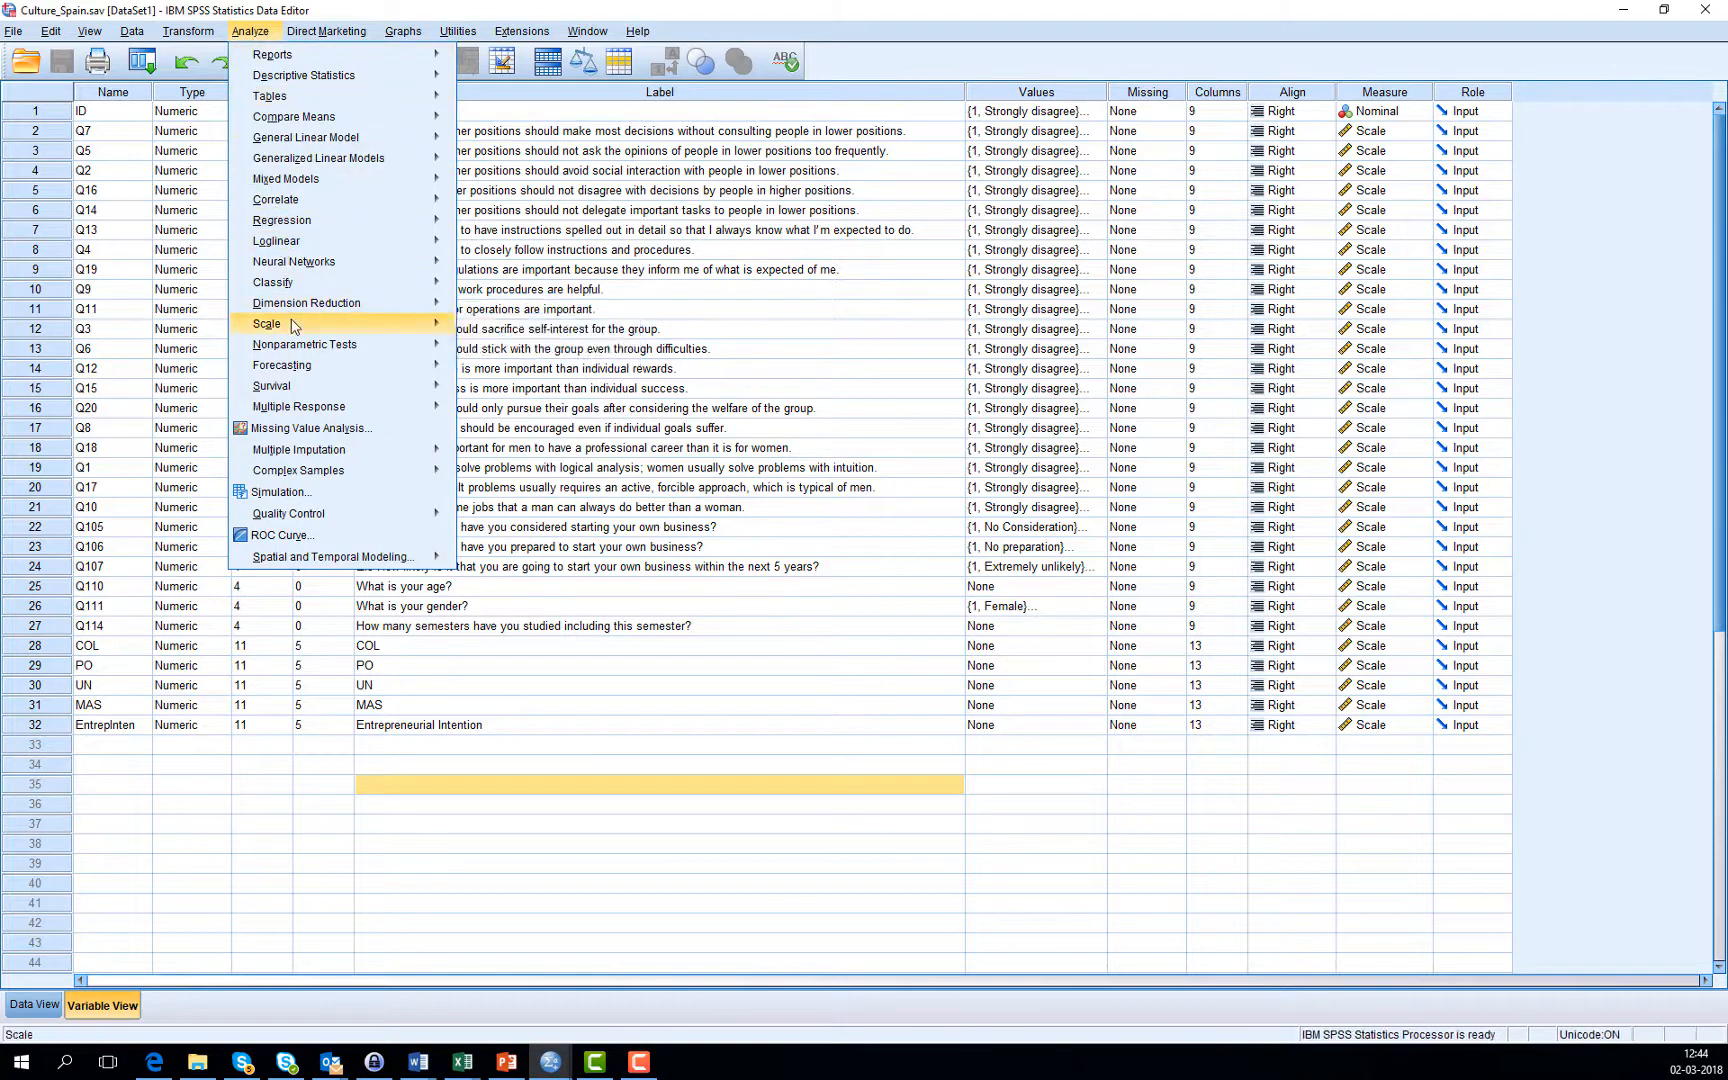
mouse_move(293, 325)
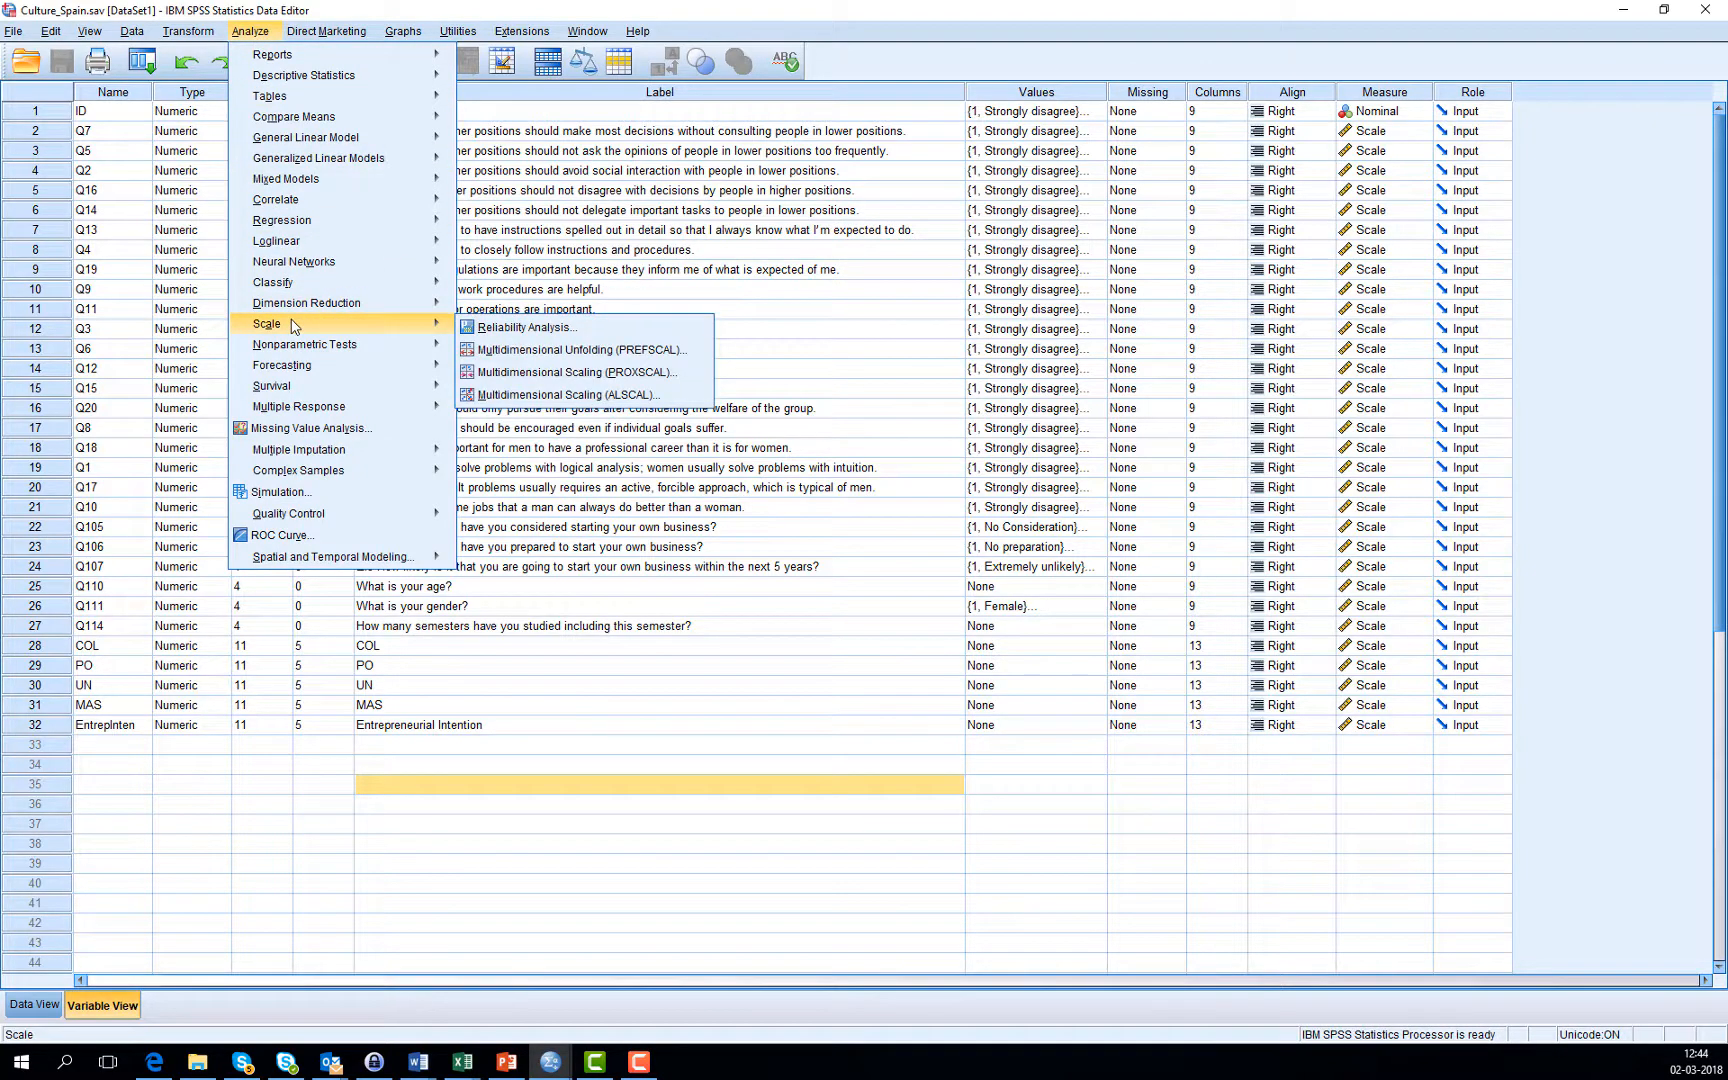
click(560, 328)
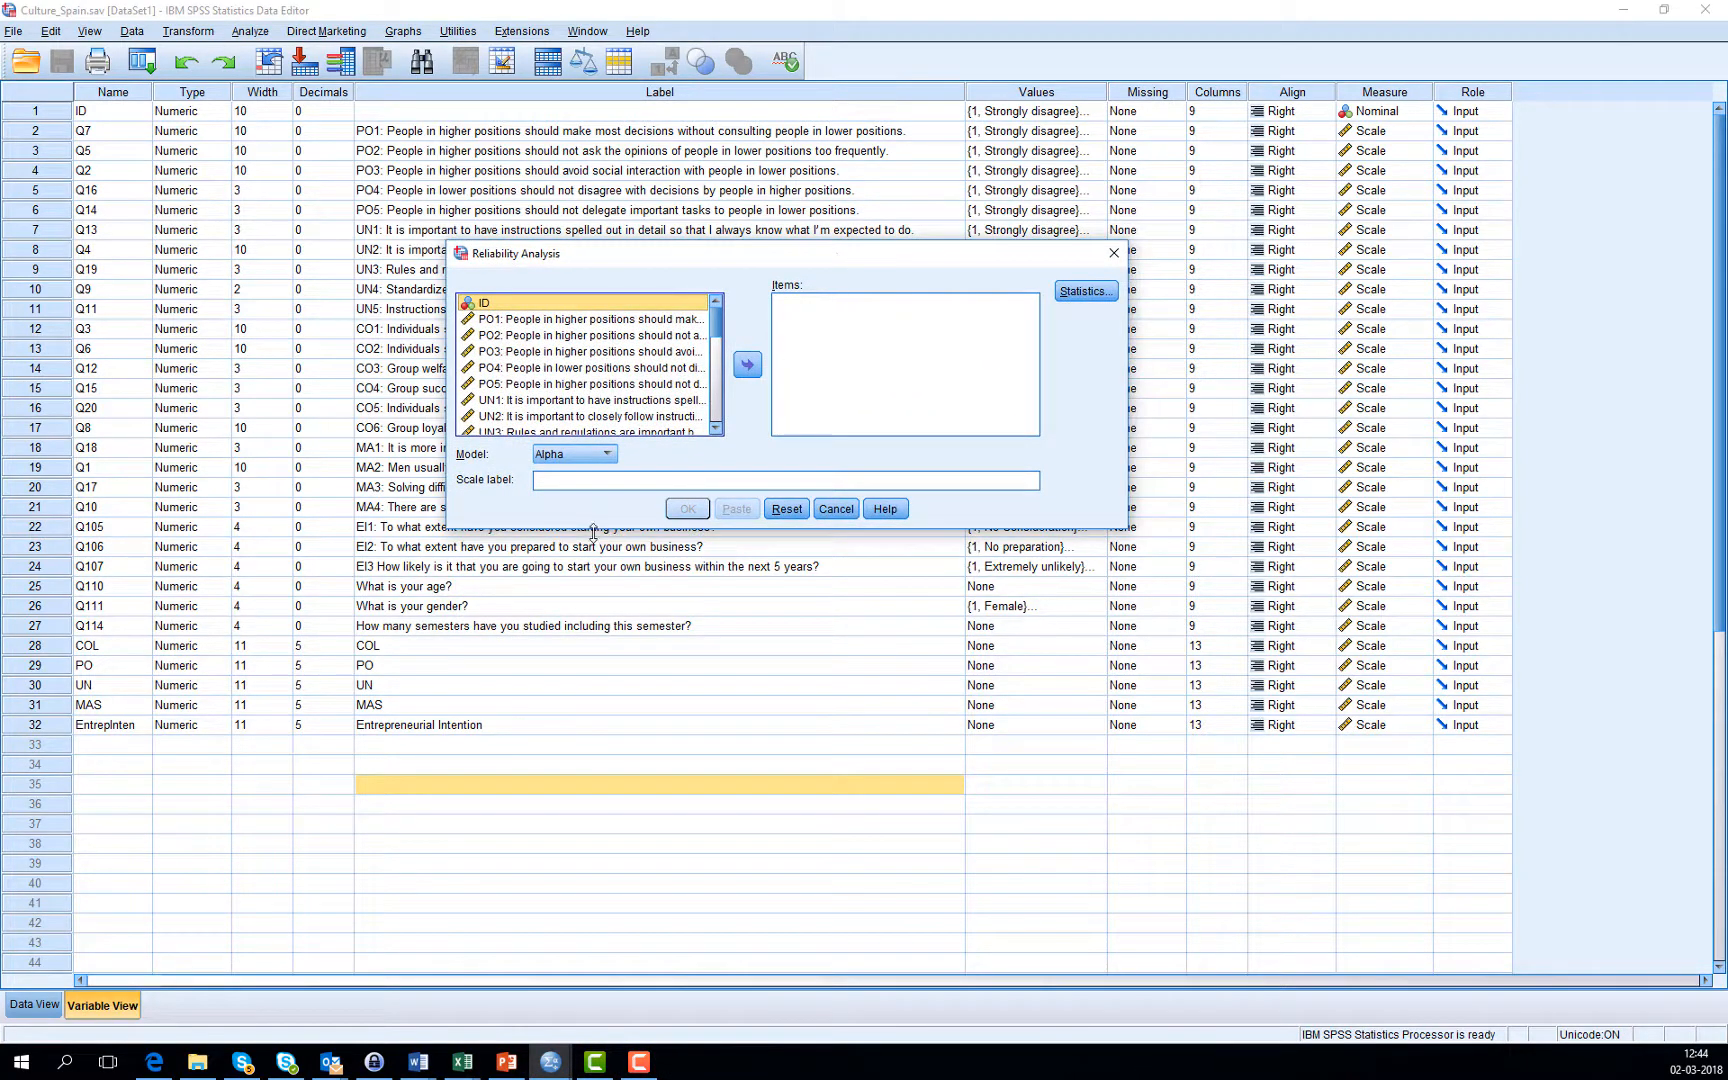
drag(600, 528, 633, 805)
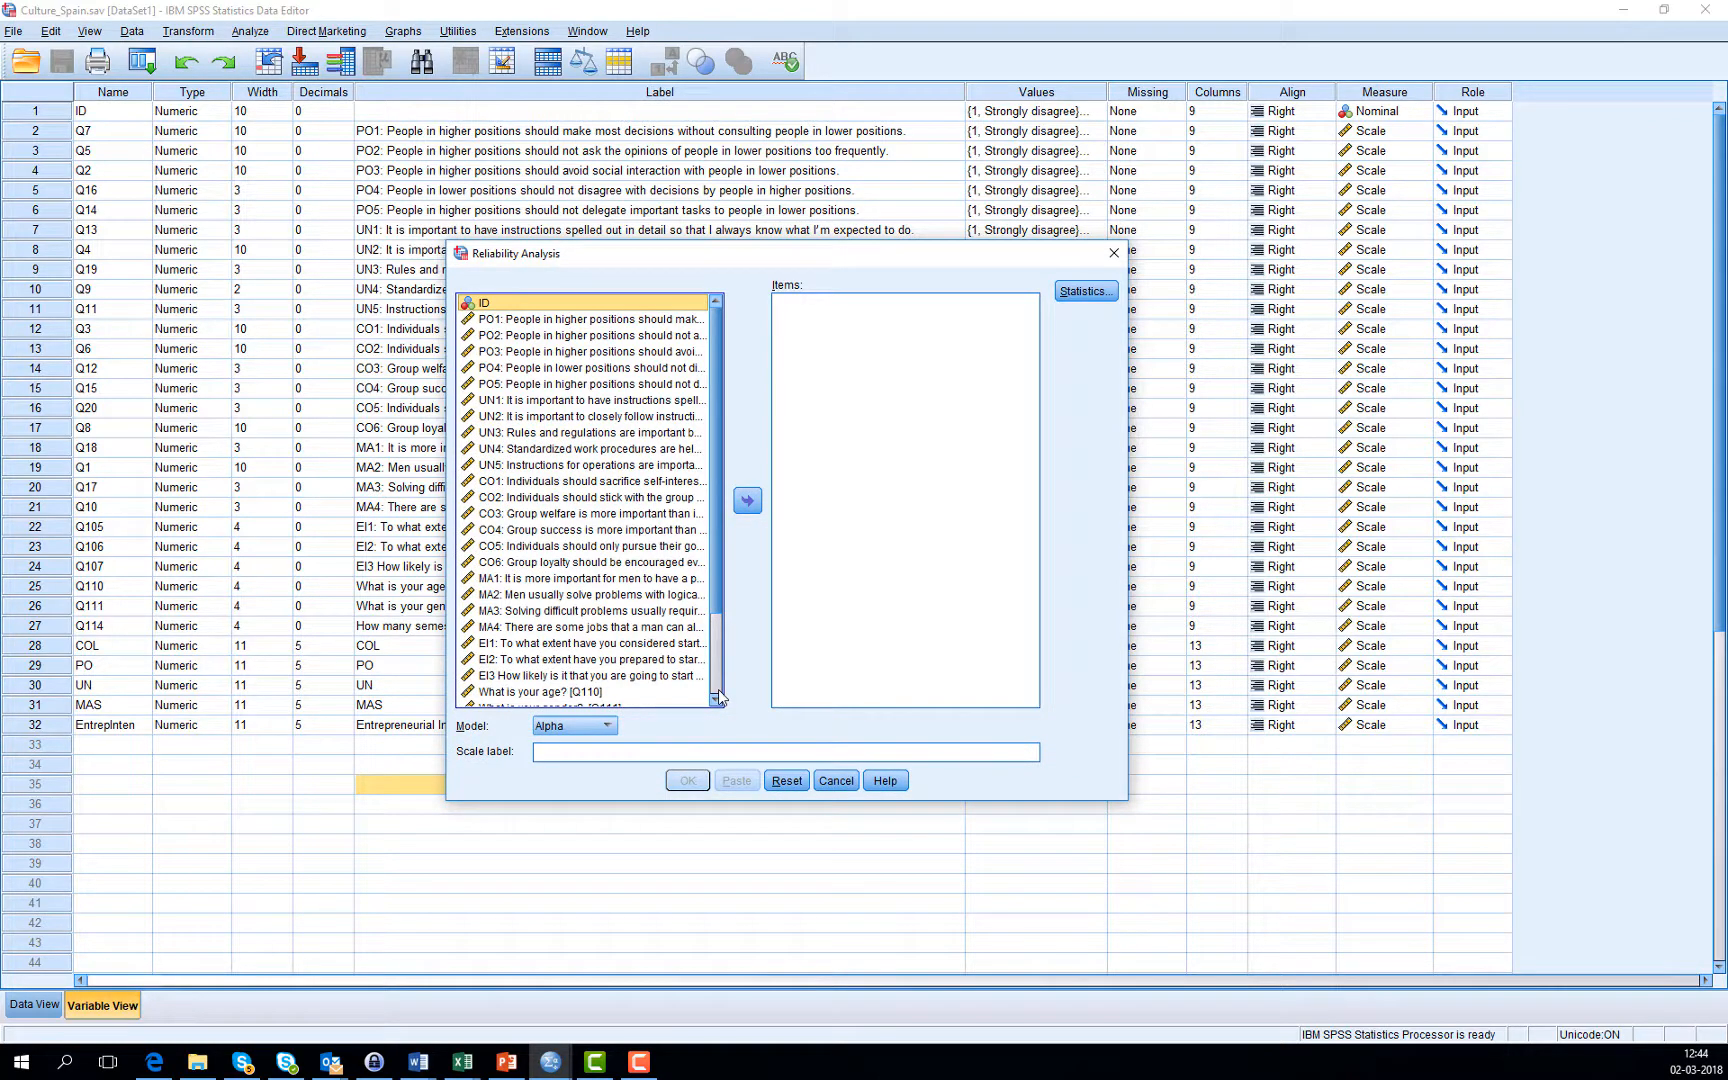
click(587, 645)
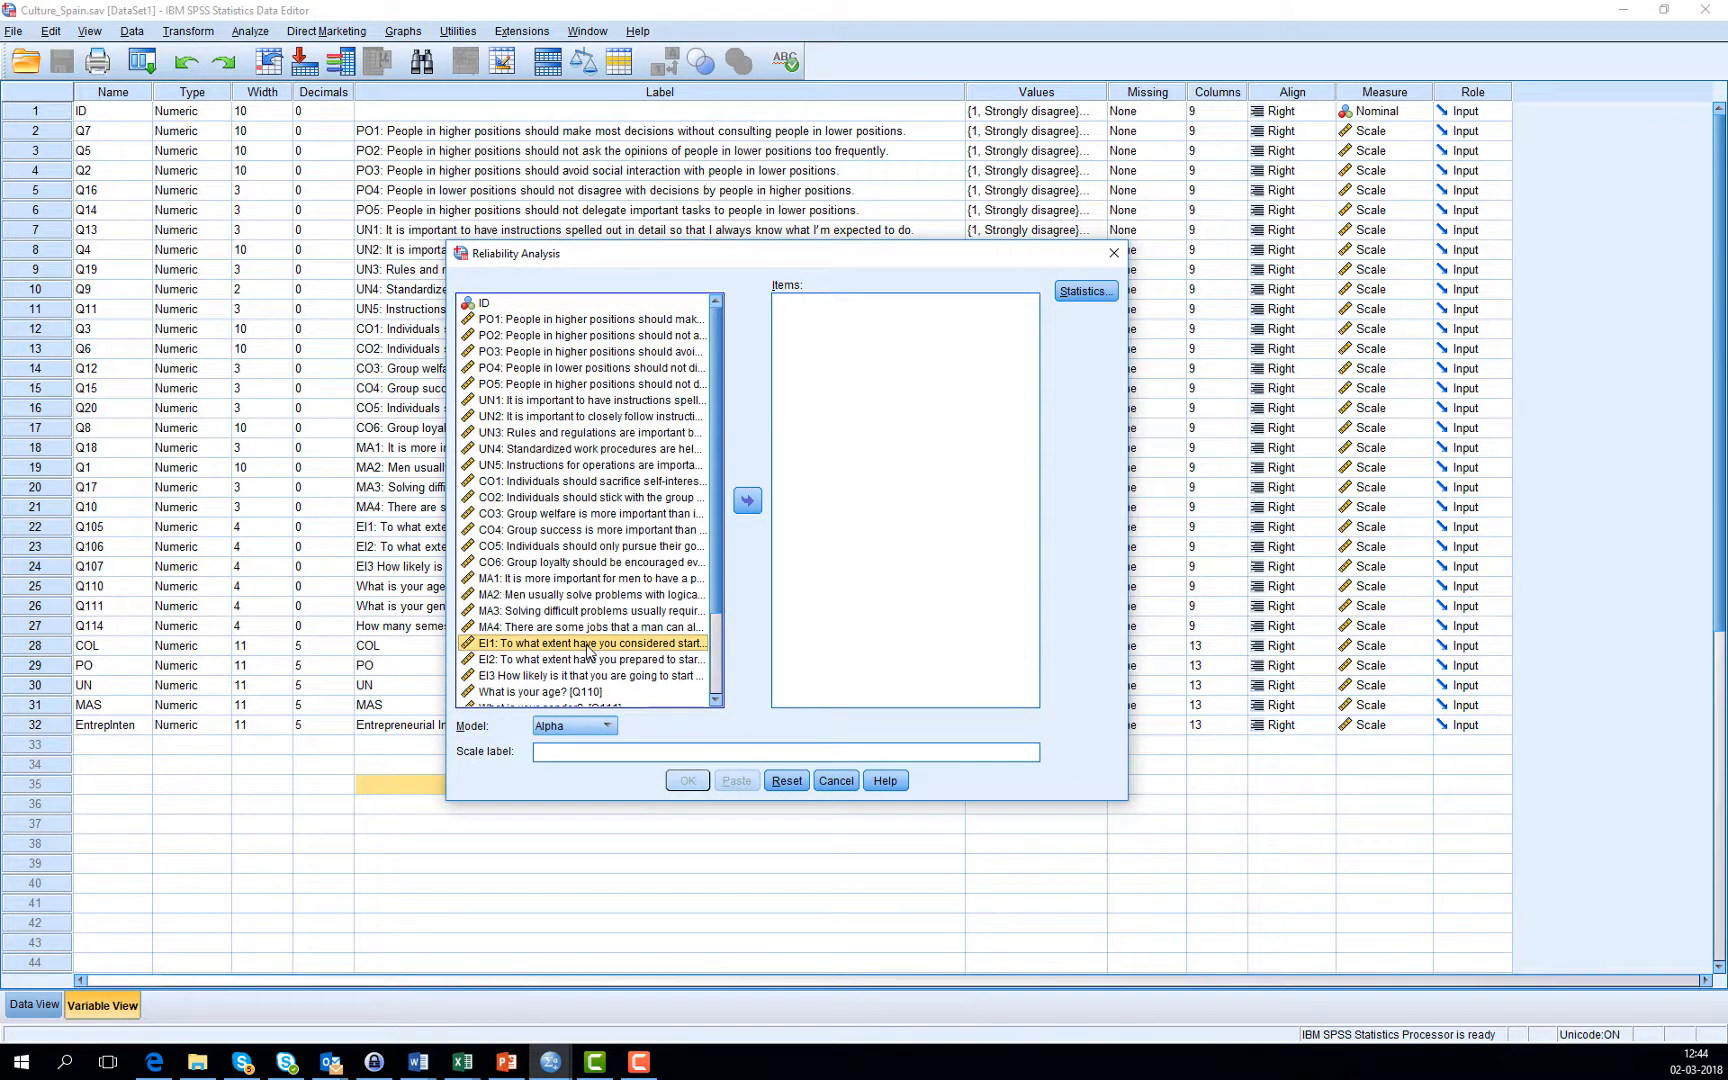
key(shift+Down)
key(shift+Down)
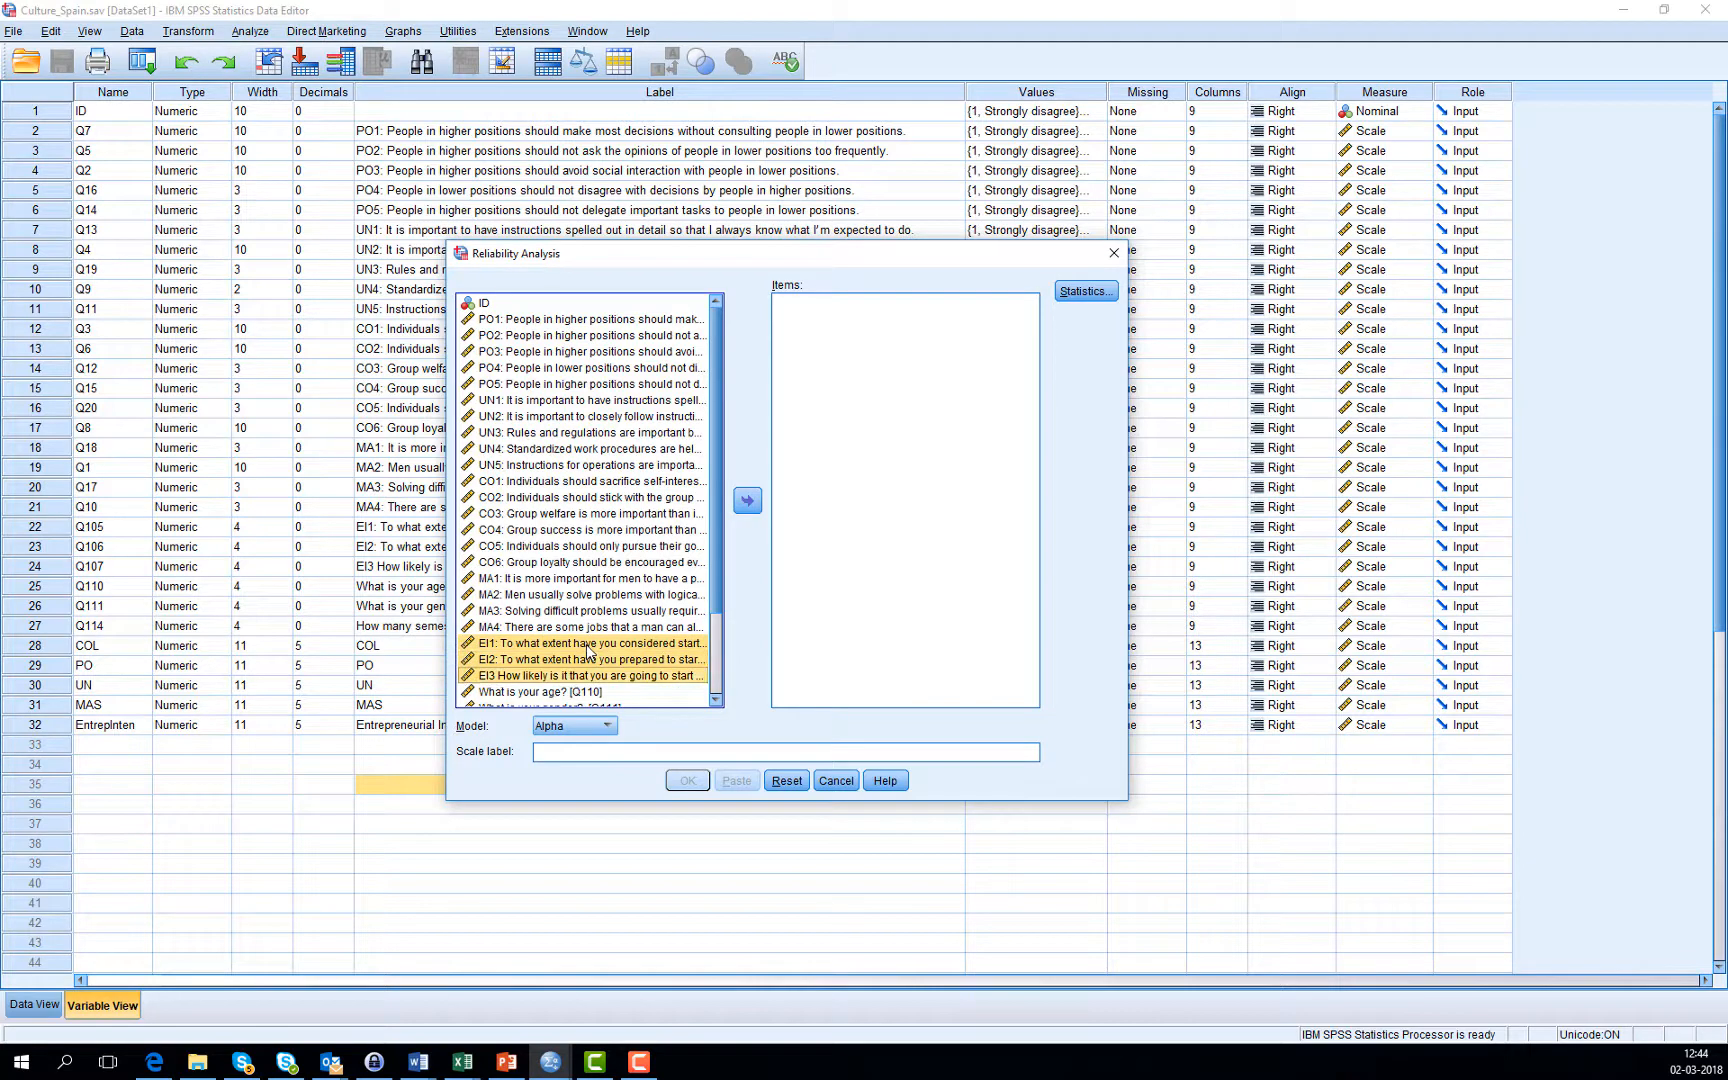
click(756, 508)
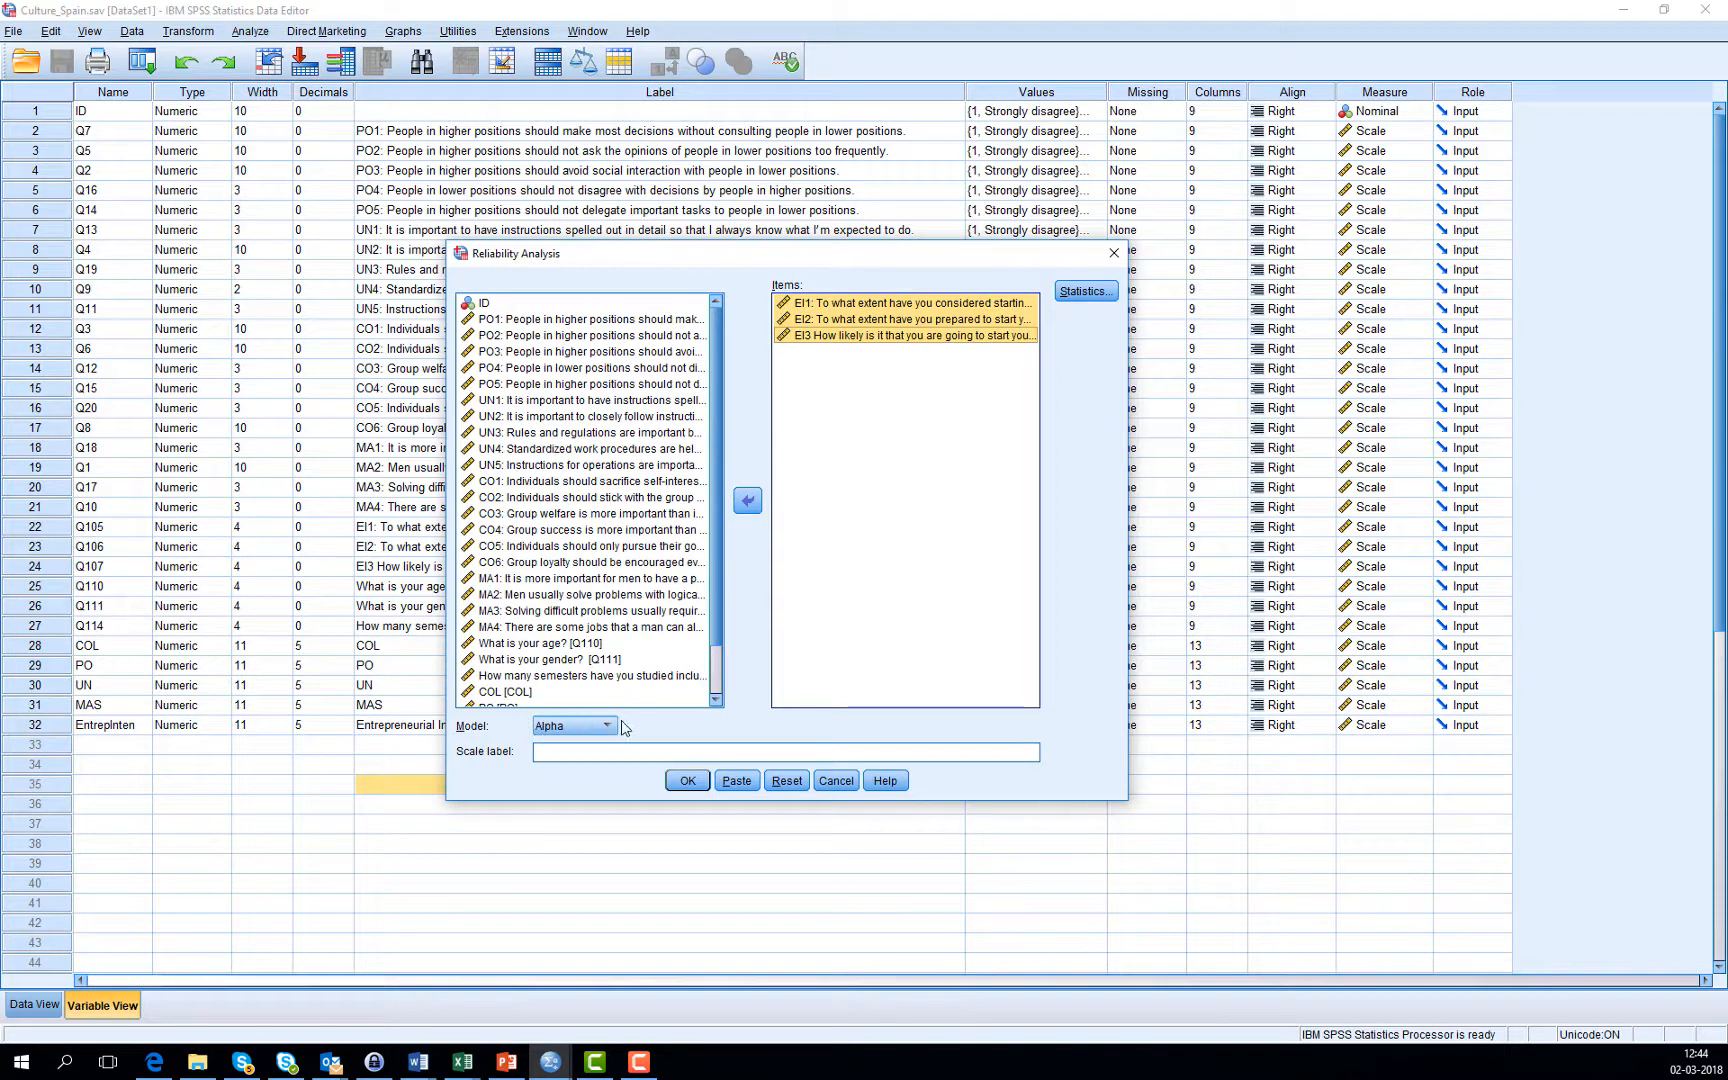
Step: Set the scale label of the reliability analysis to "Entrepreneurial Intention"
click(1090, 292)
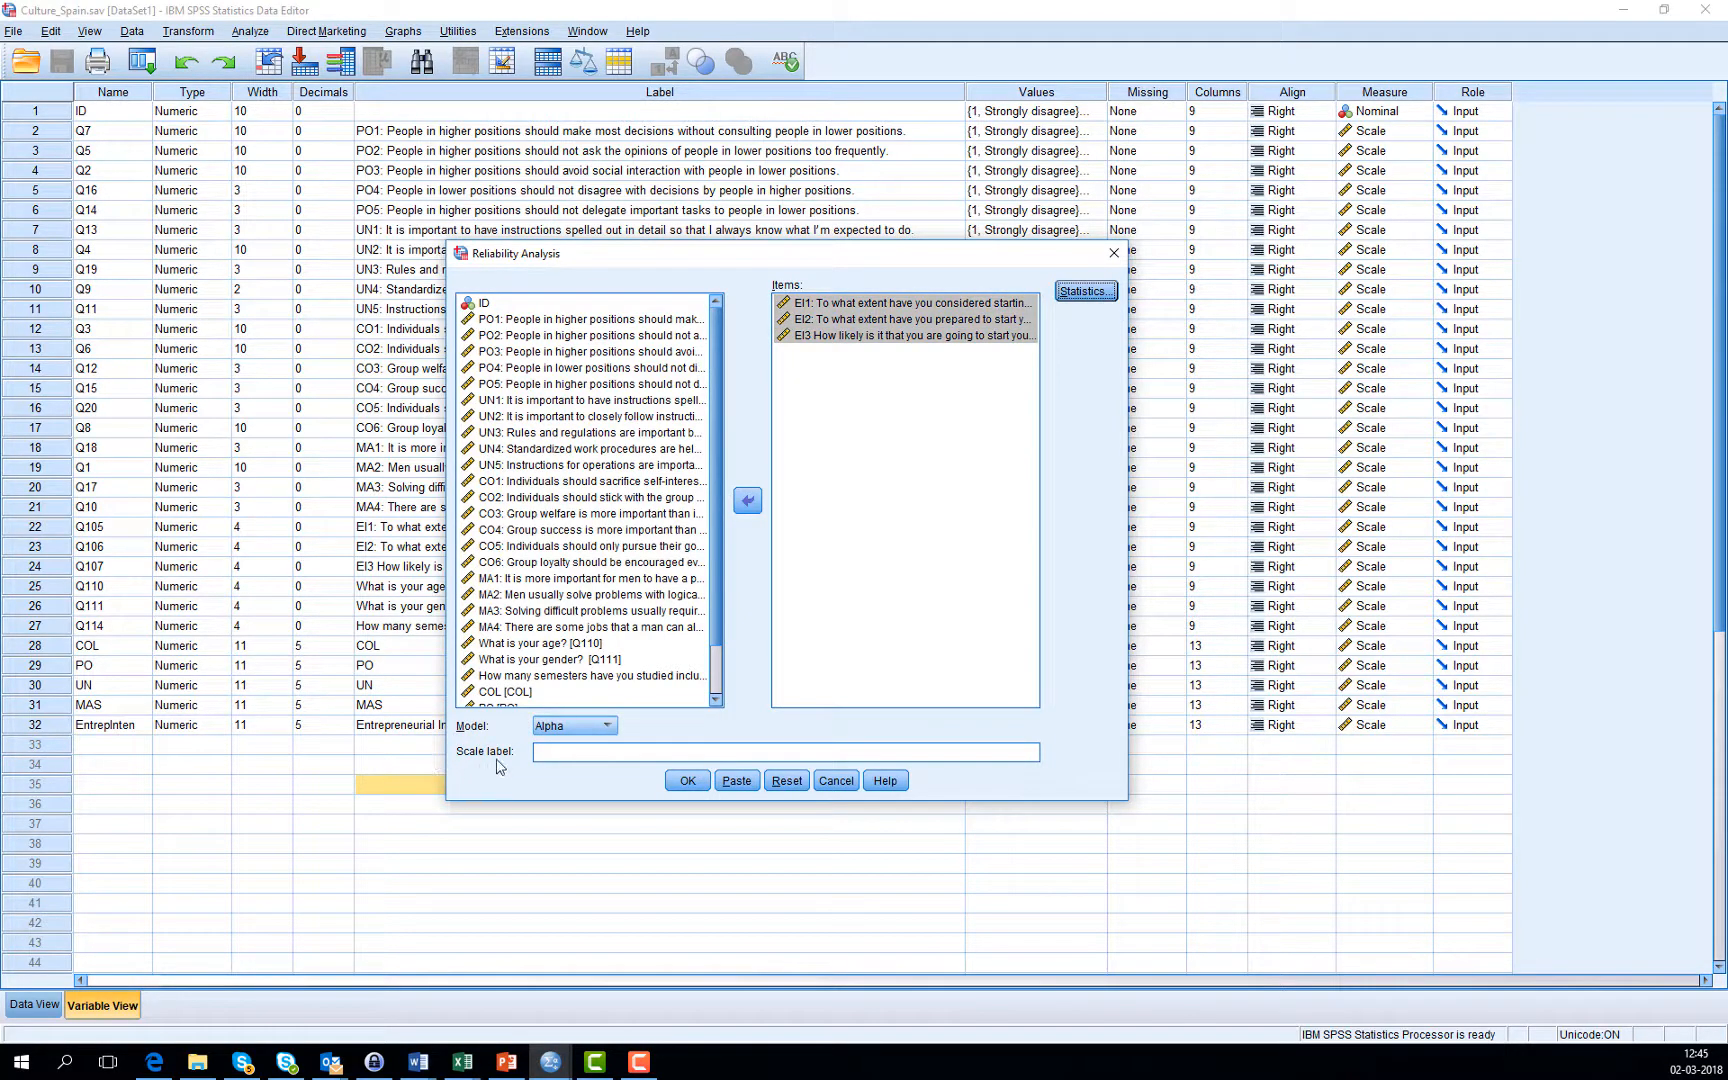
click(564, 754)
text(Entrepreneurial Intention)
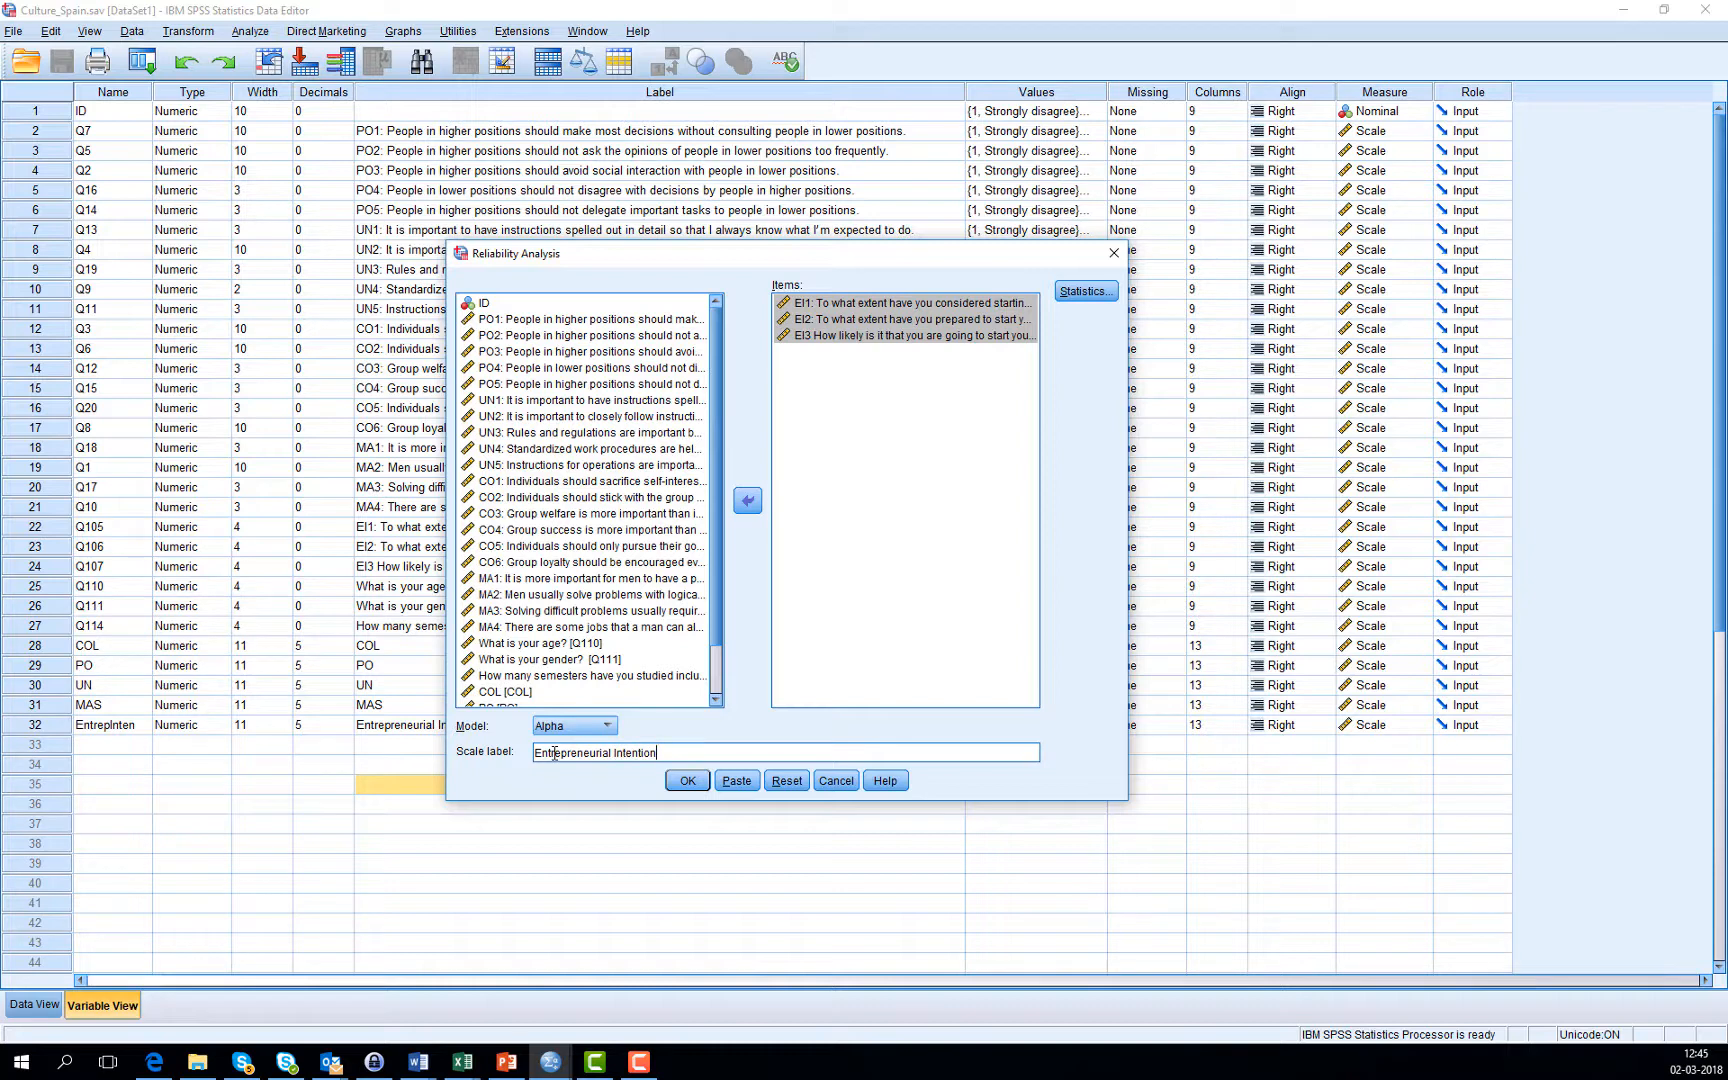
Step: Run the reliability analysis and check the Cronbach's alpha of the Entrepreneurial Intention scale
click(692, 787)
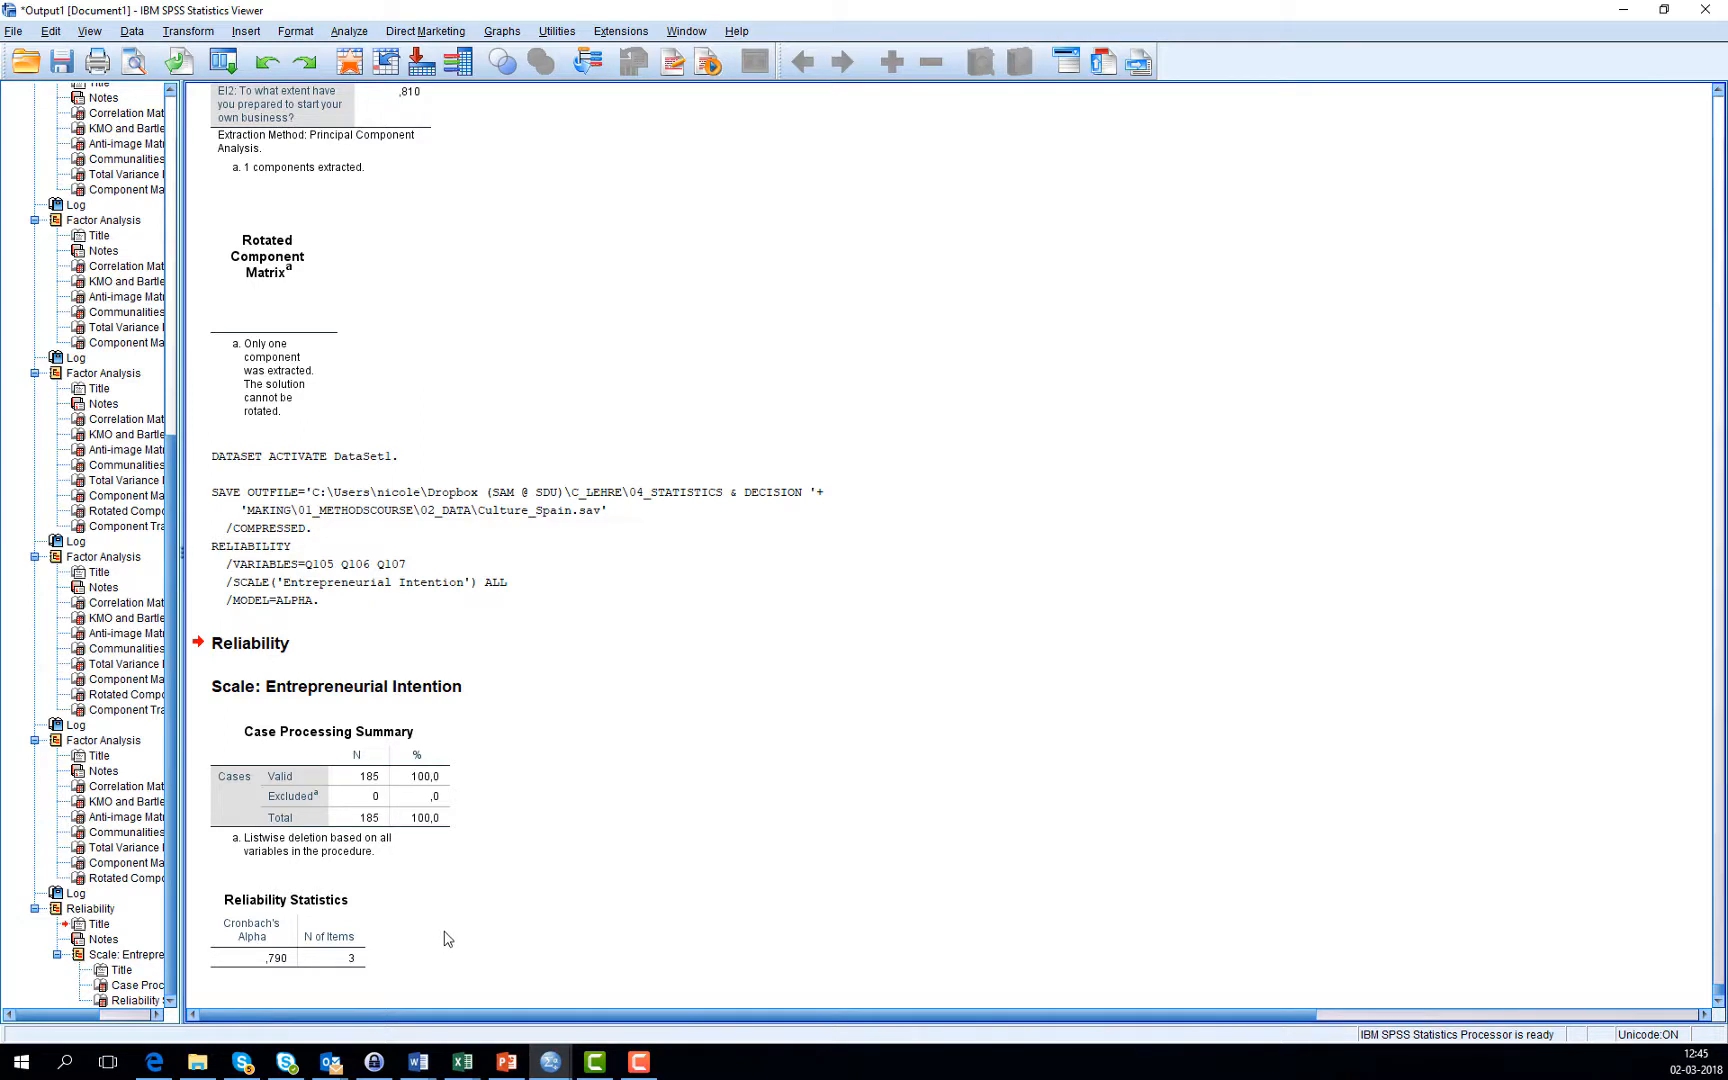
click(368, 942)
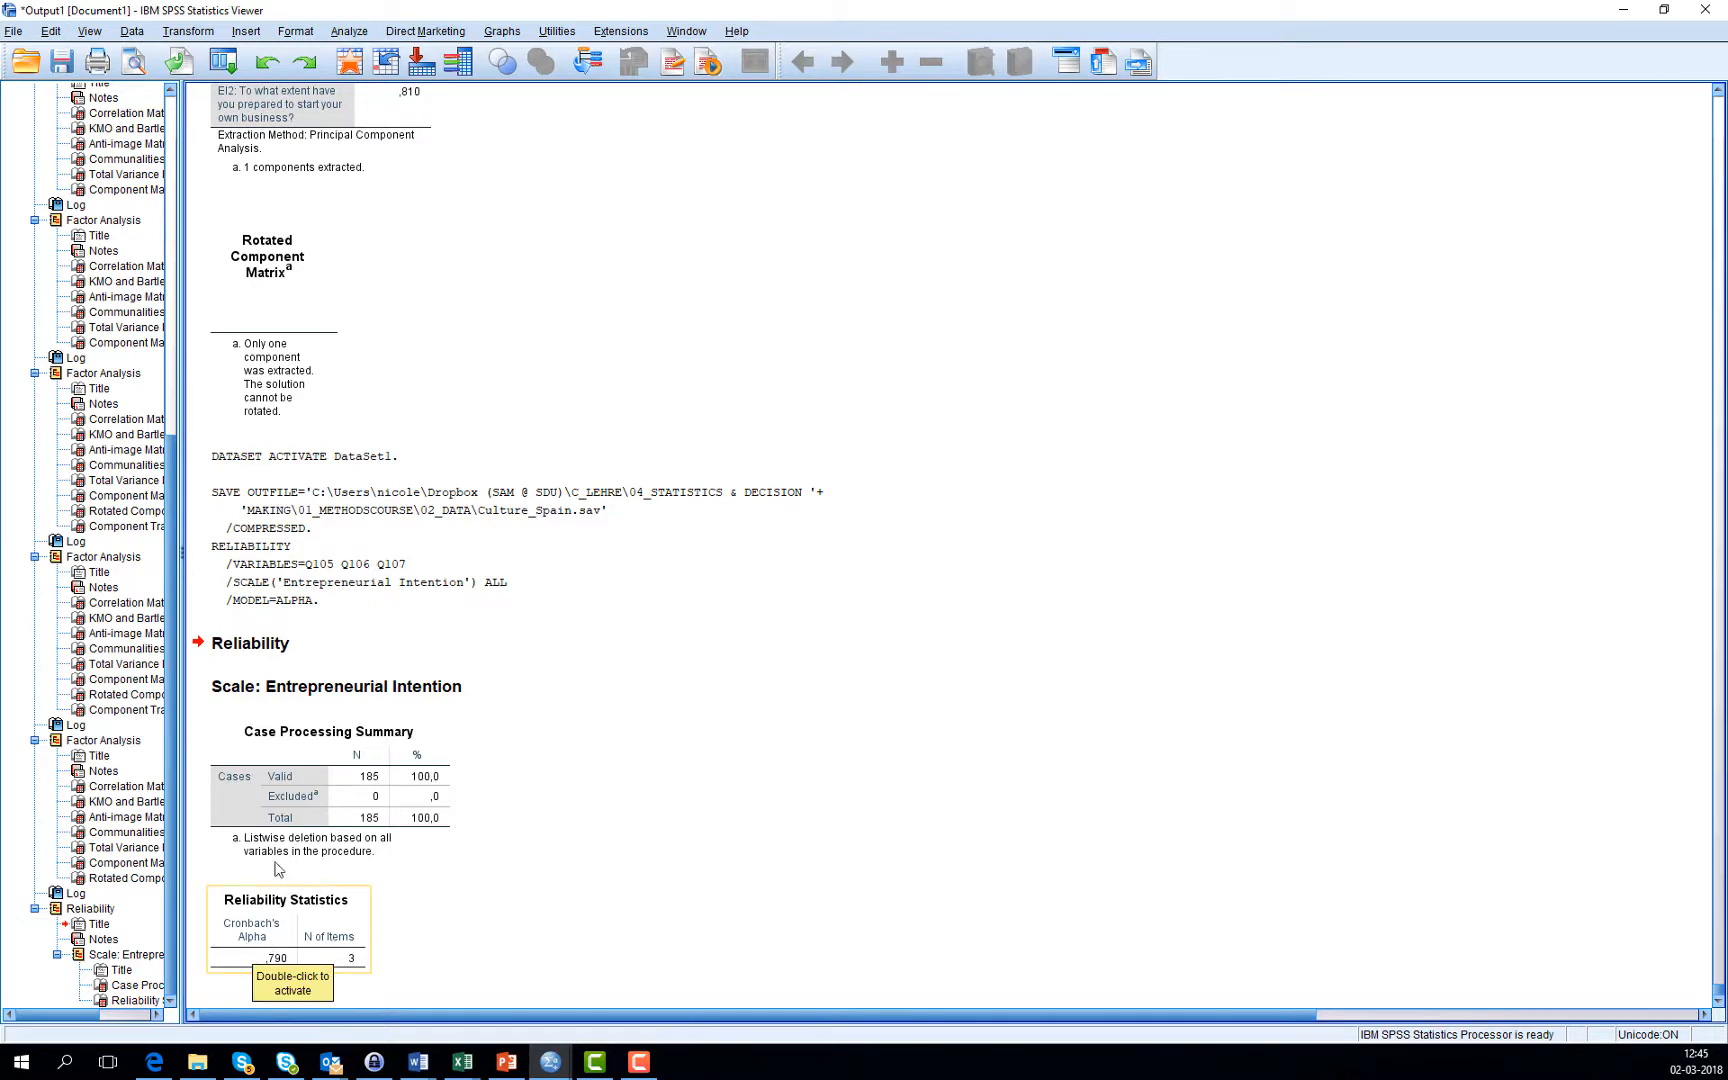
click(300, 690)
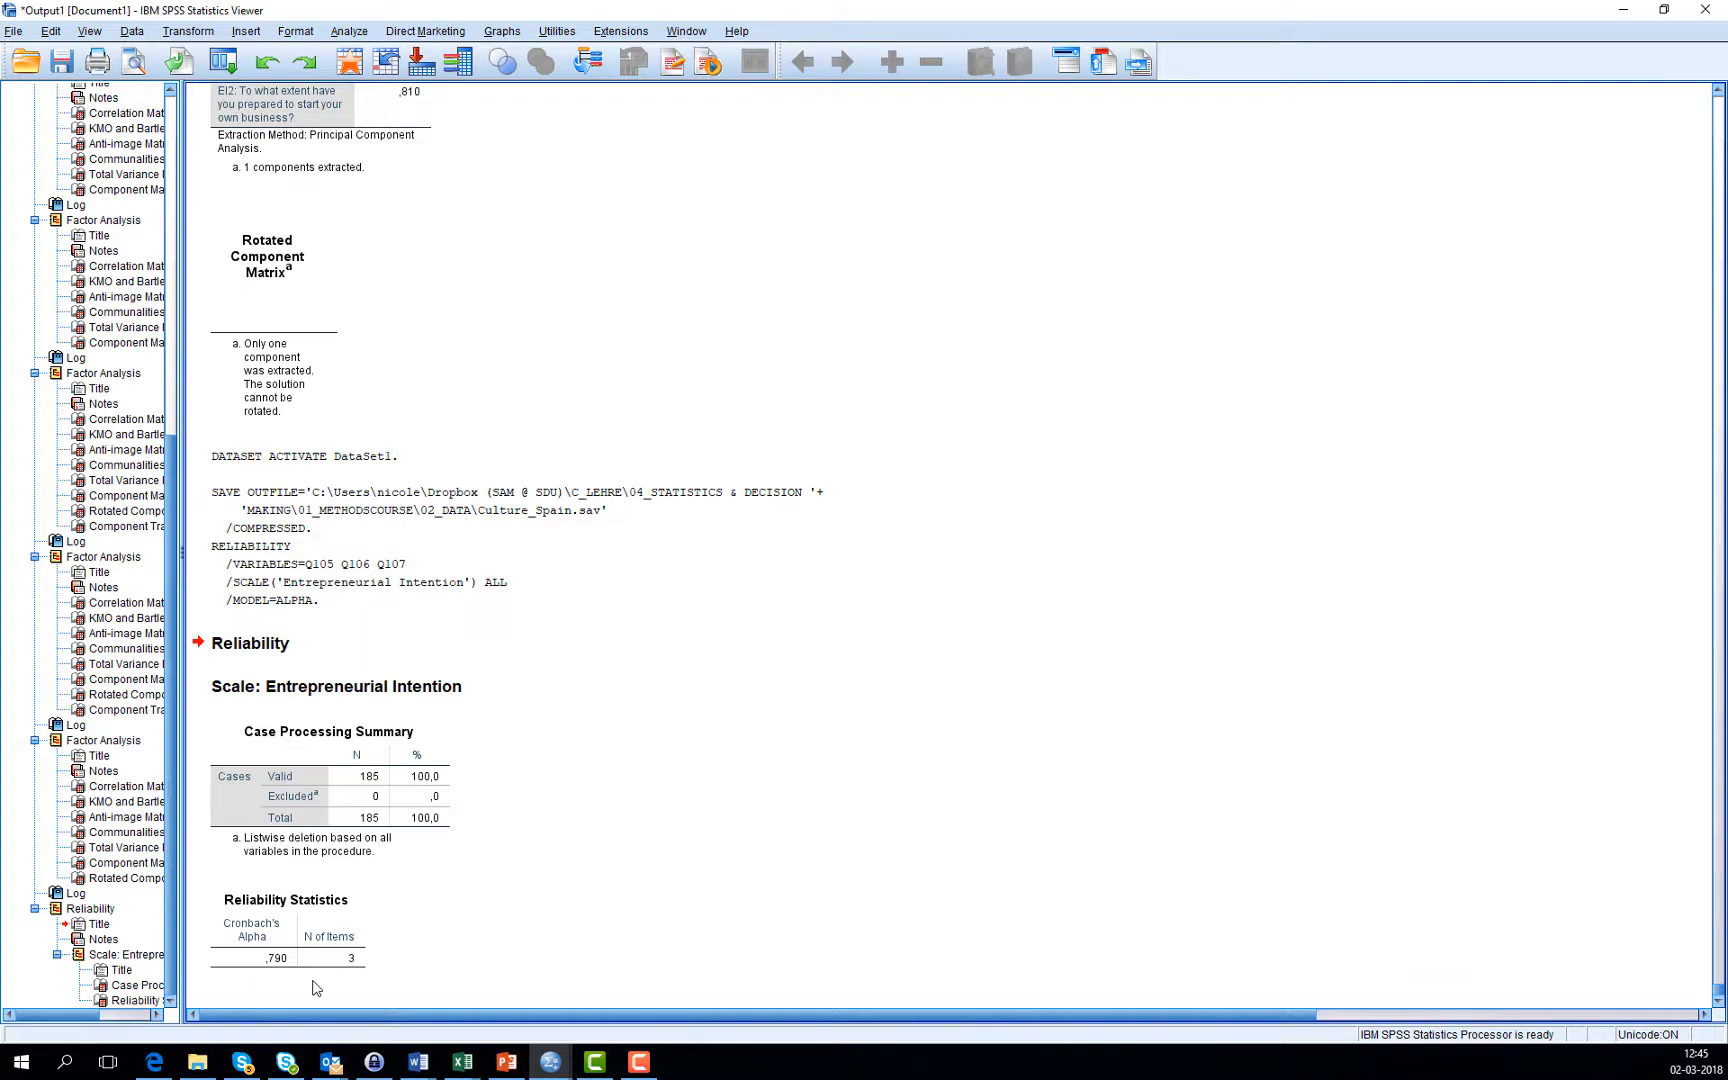
Step: Start a linear regression with Entrepreneurial Intention [EntrepInten] as the dependent variable
click(350, 32)
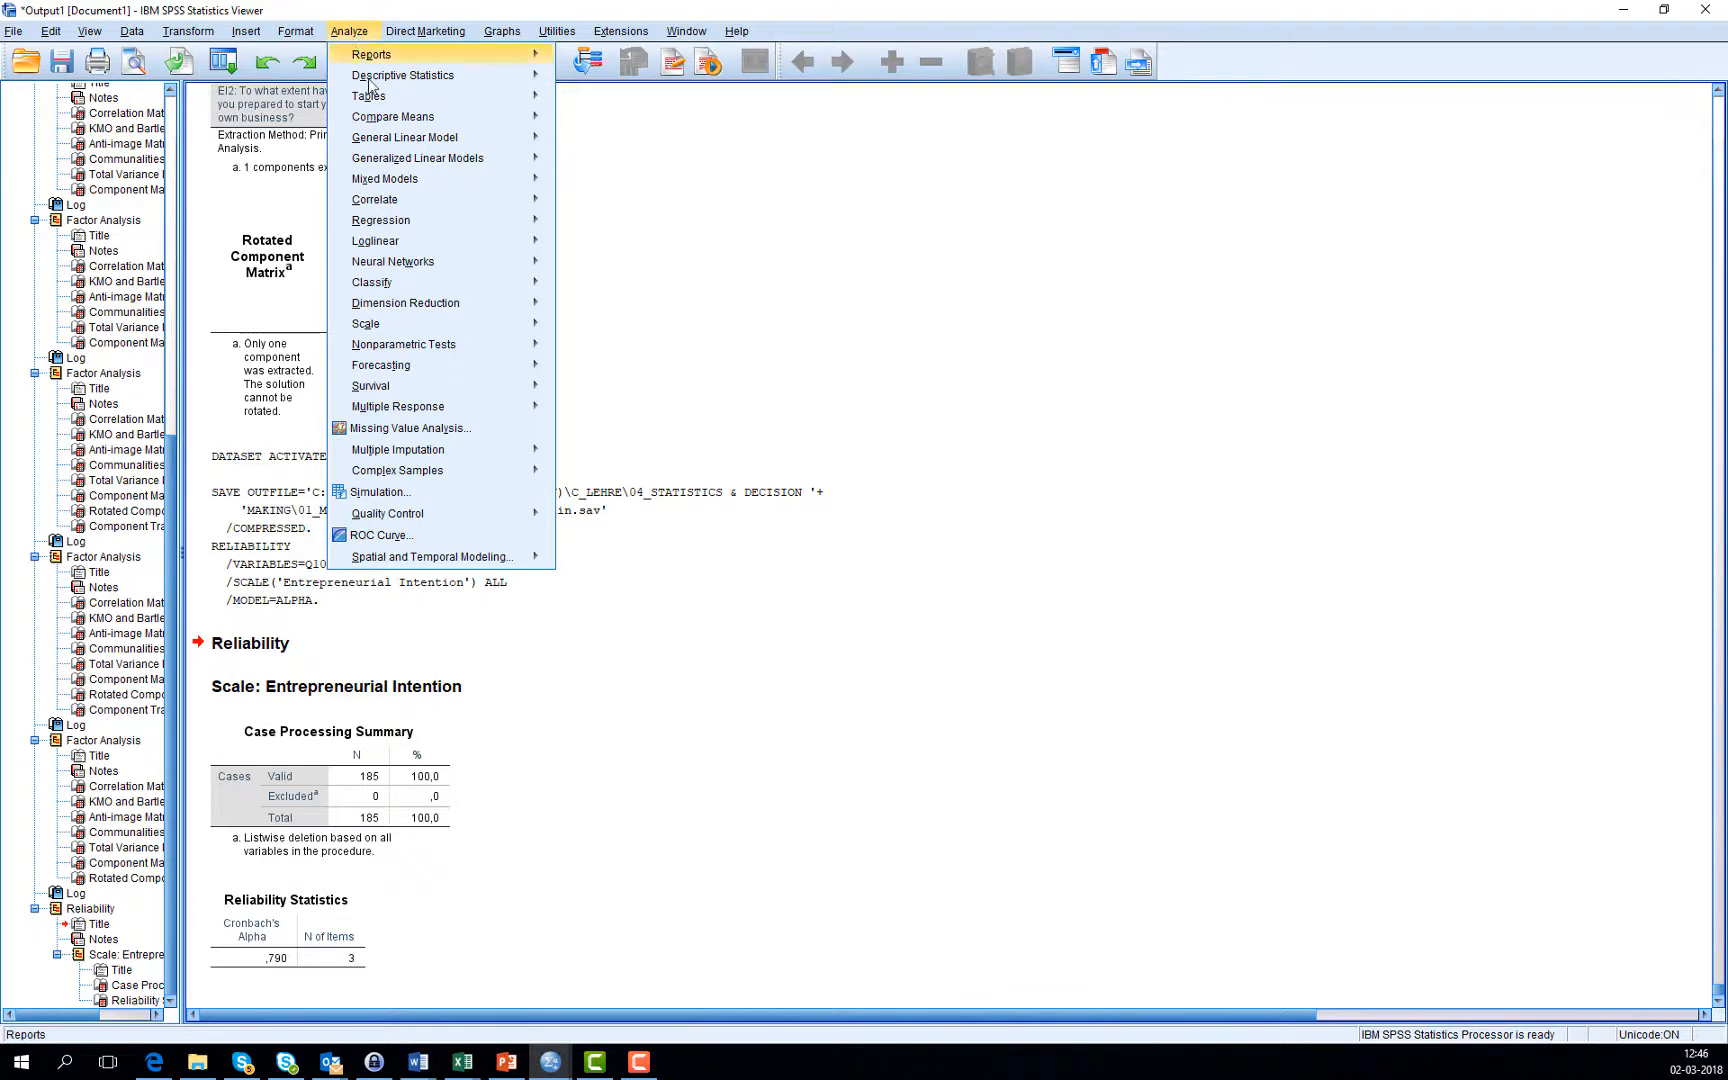
mouse_move(418, 220)
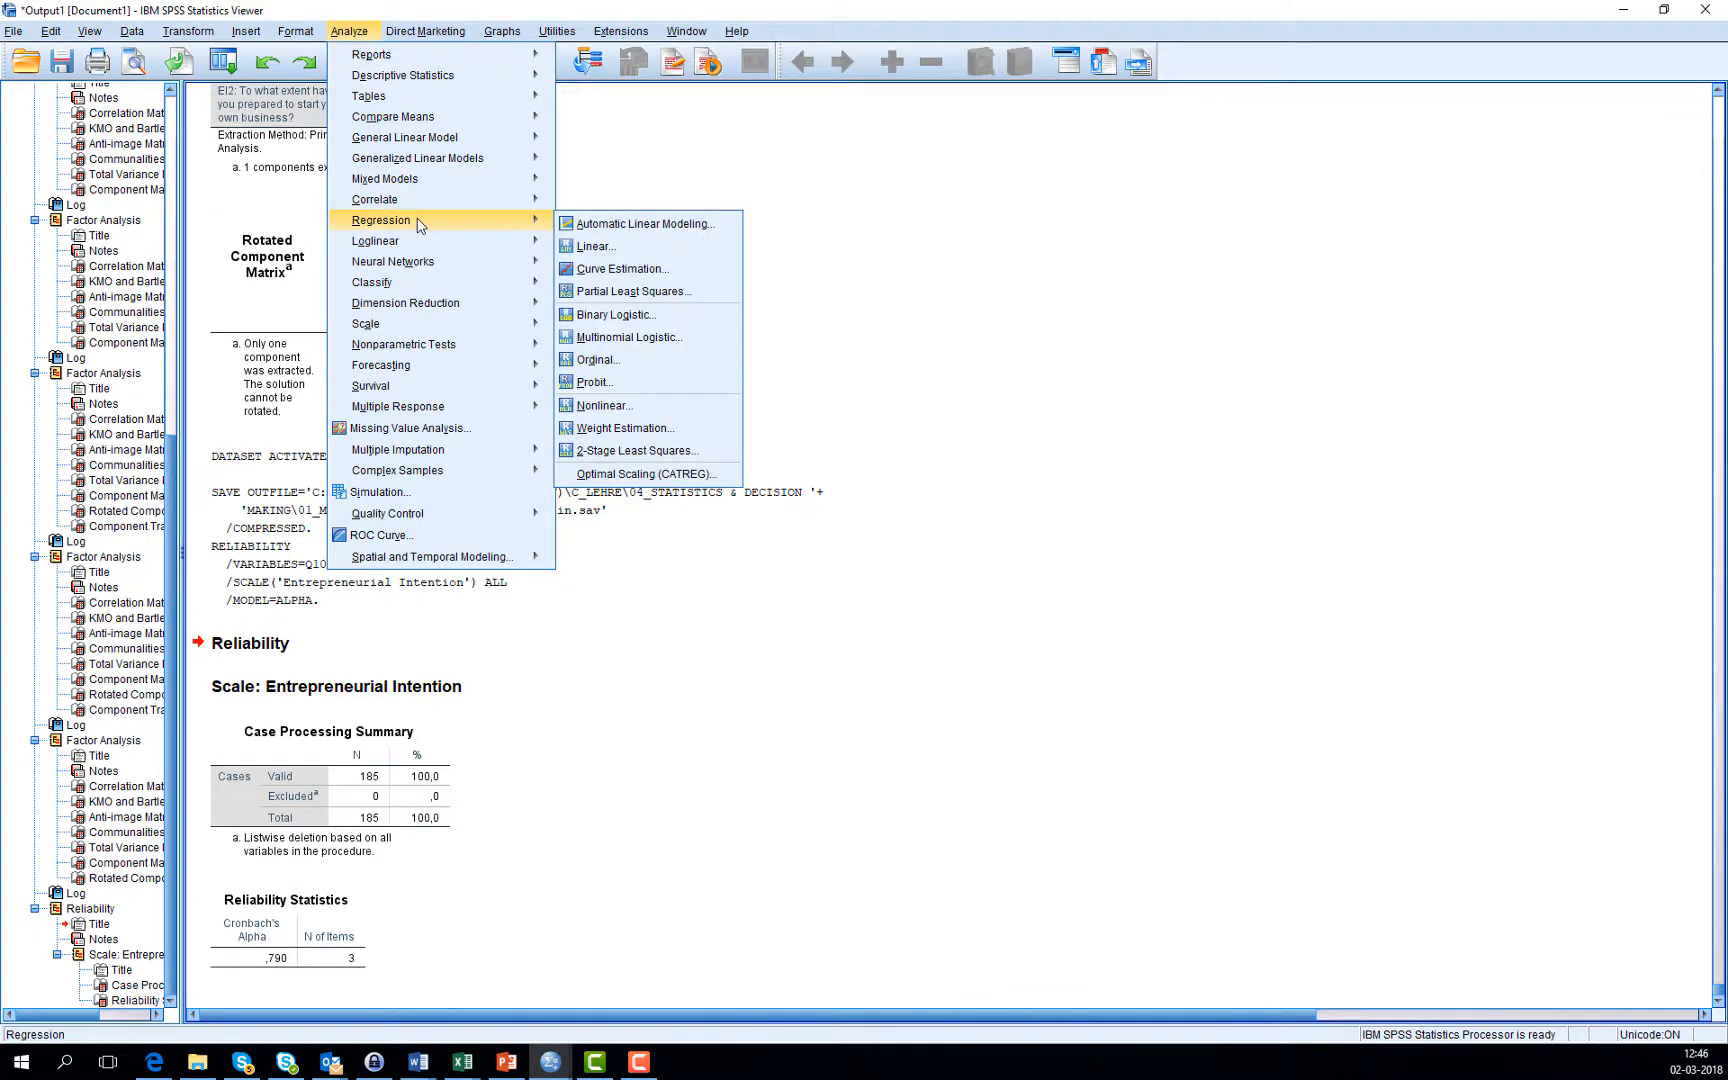
click(632, 249)
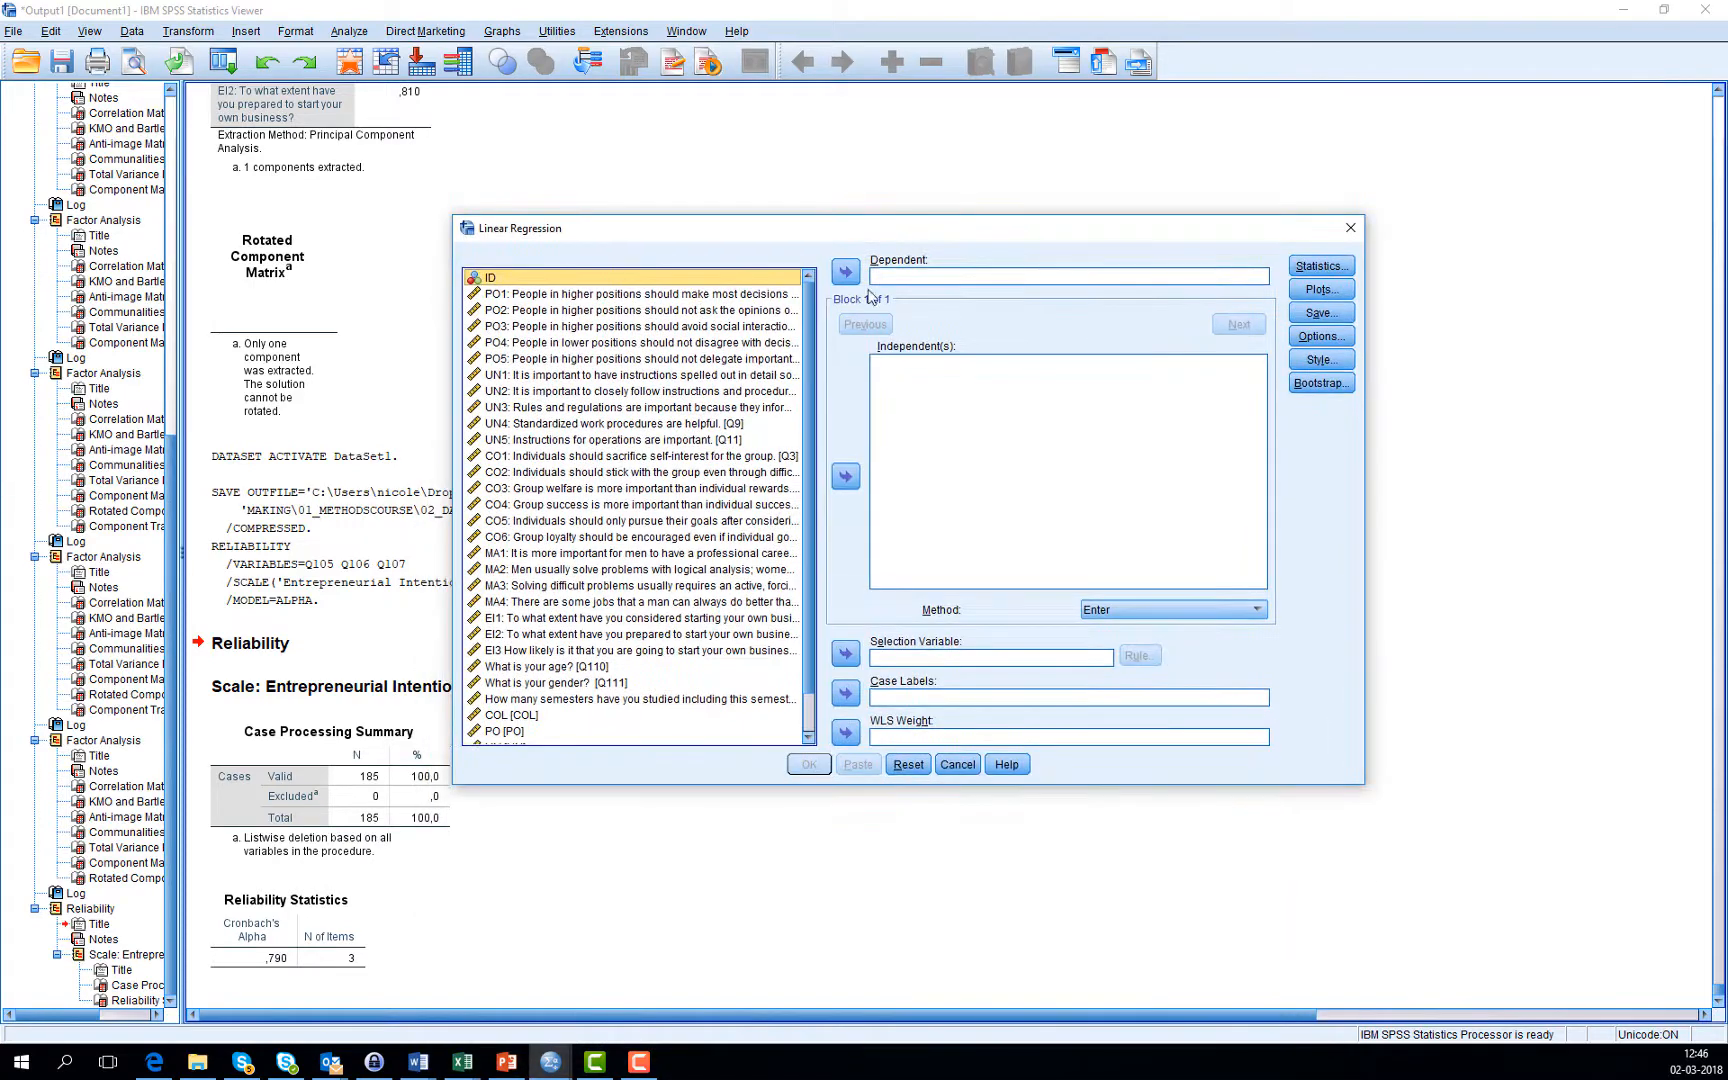
scroll(817, 433, down, 1)
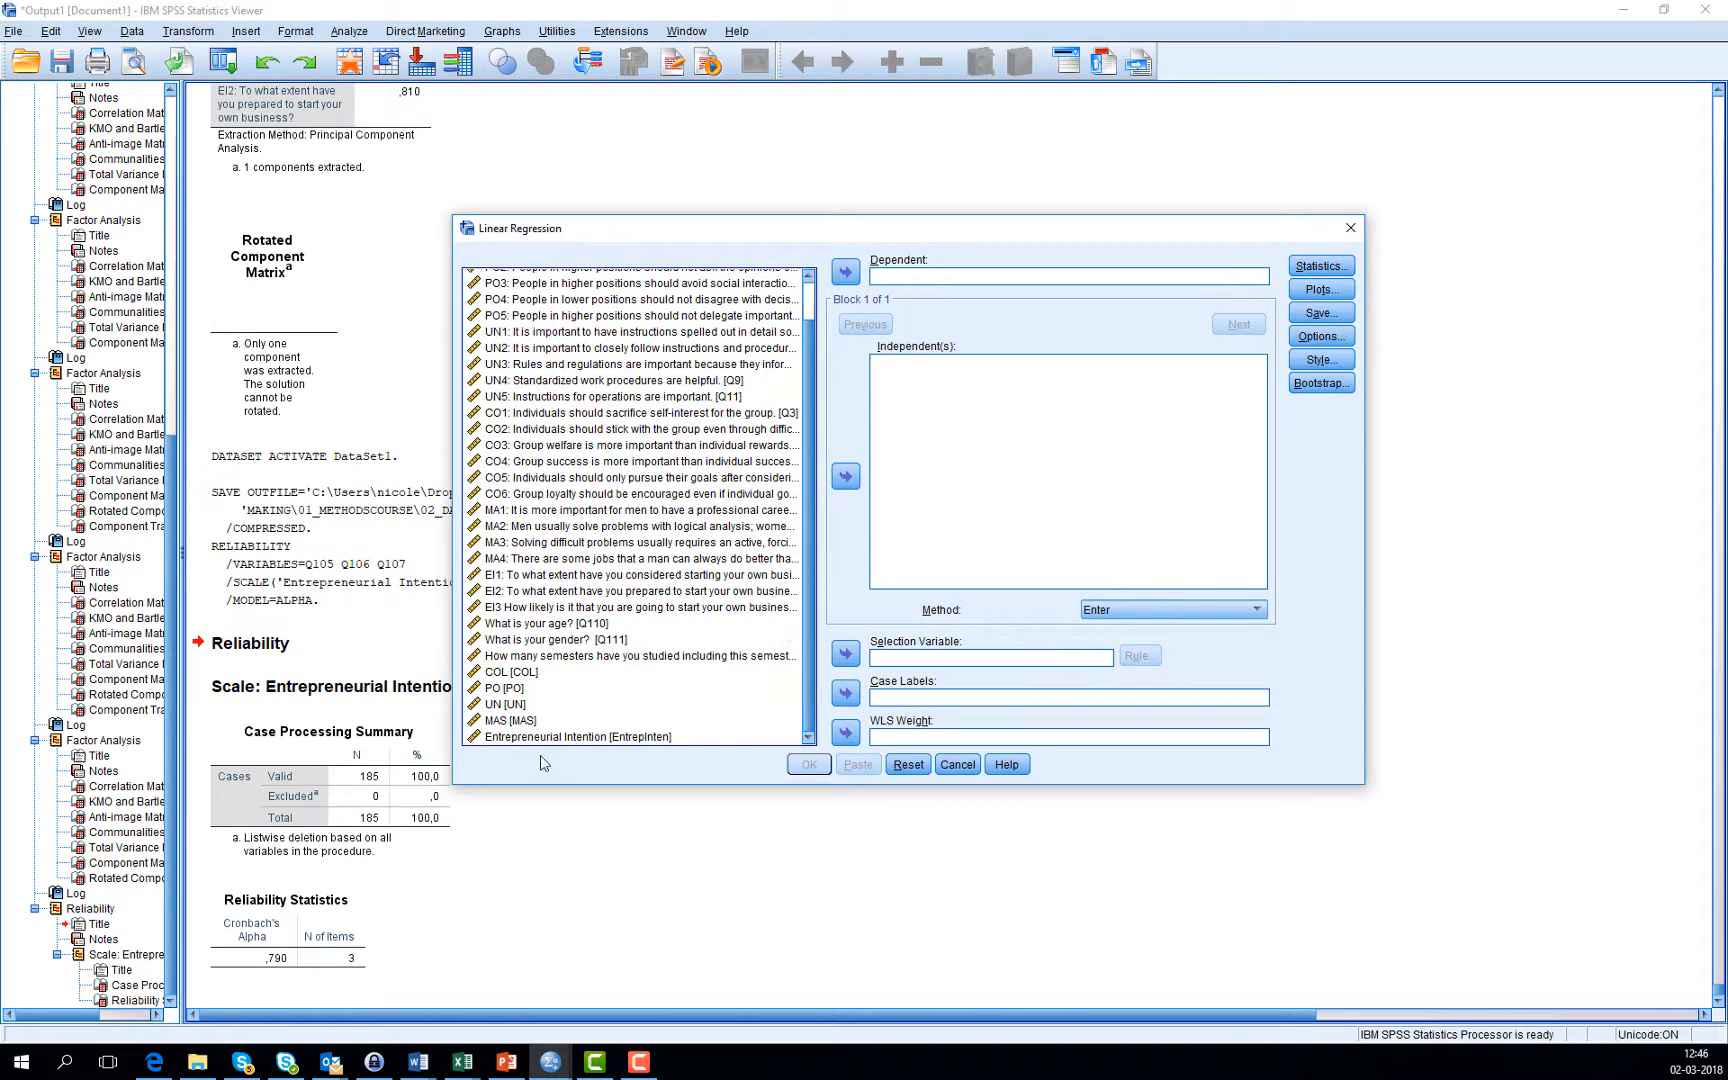
click(512, 740)
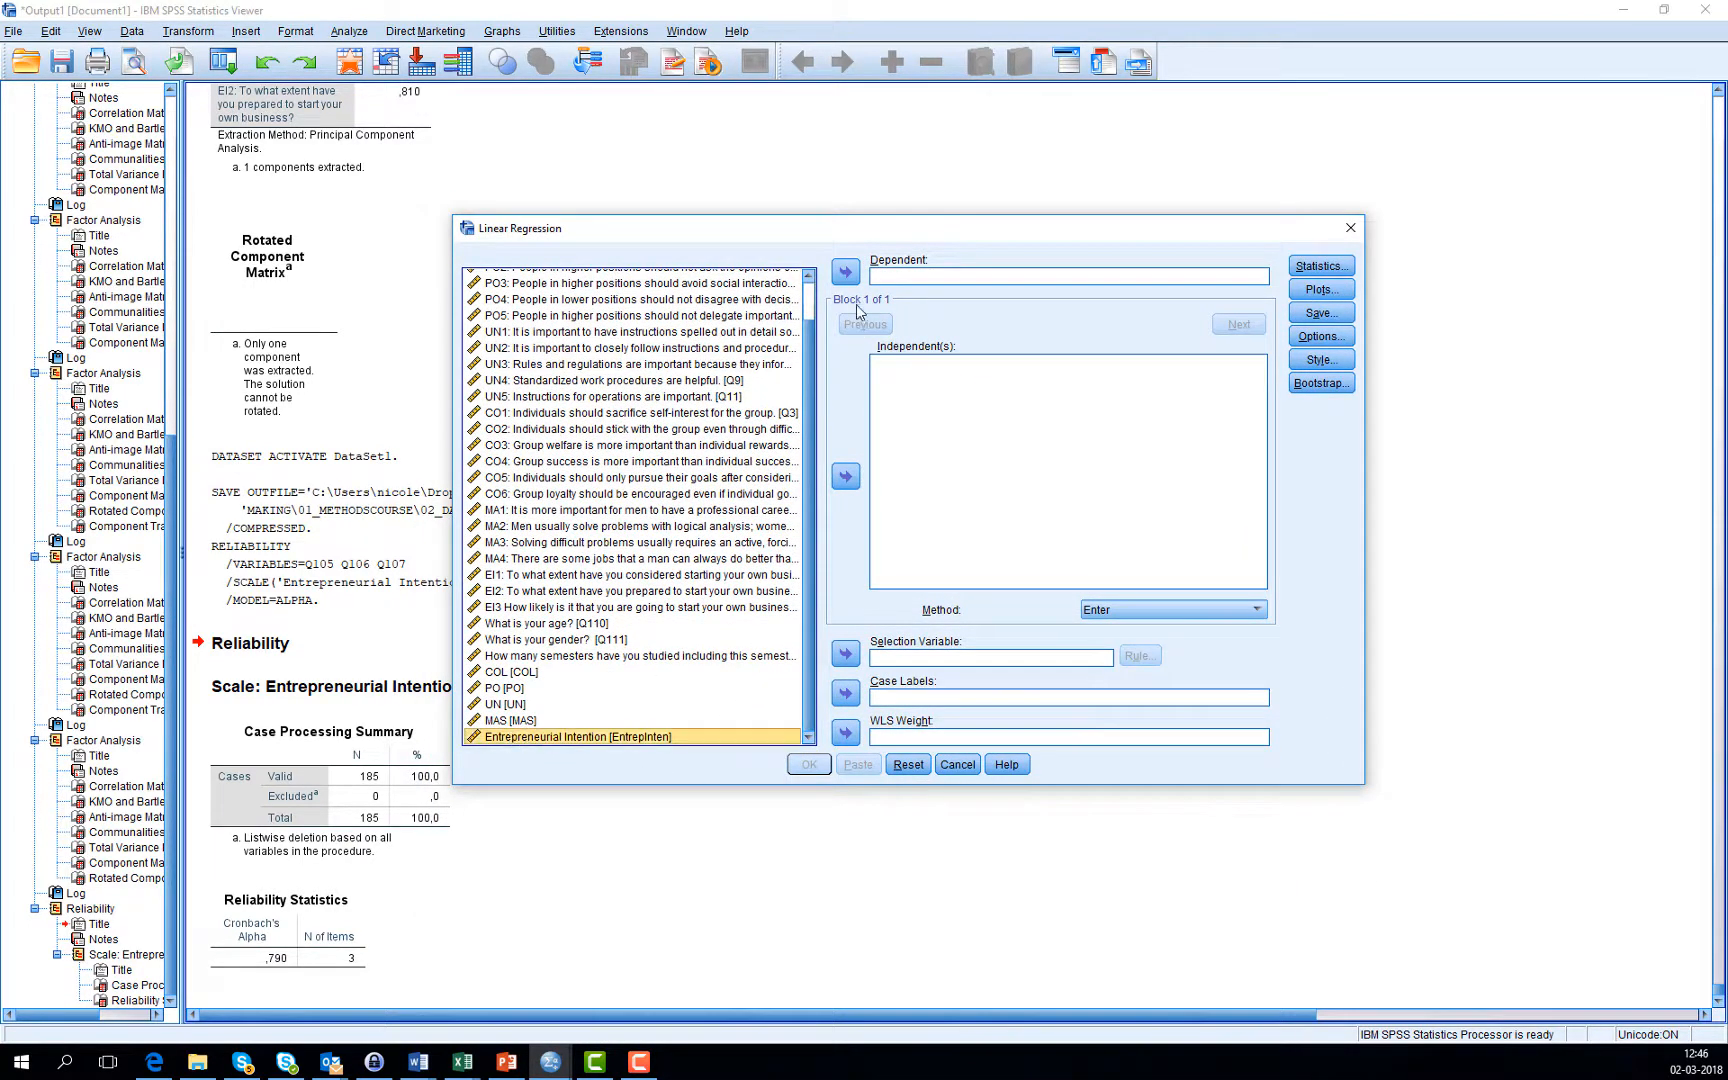
click(849, 274)
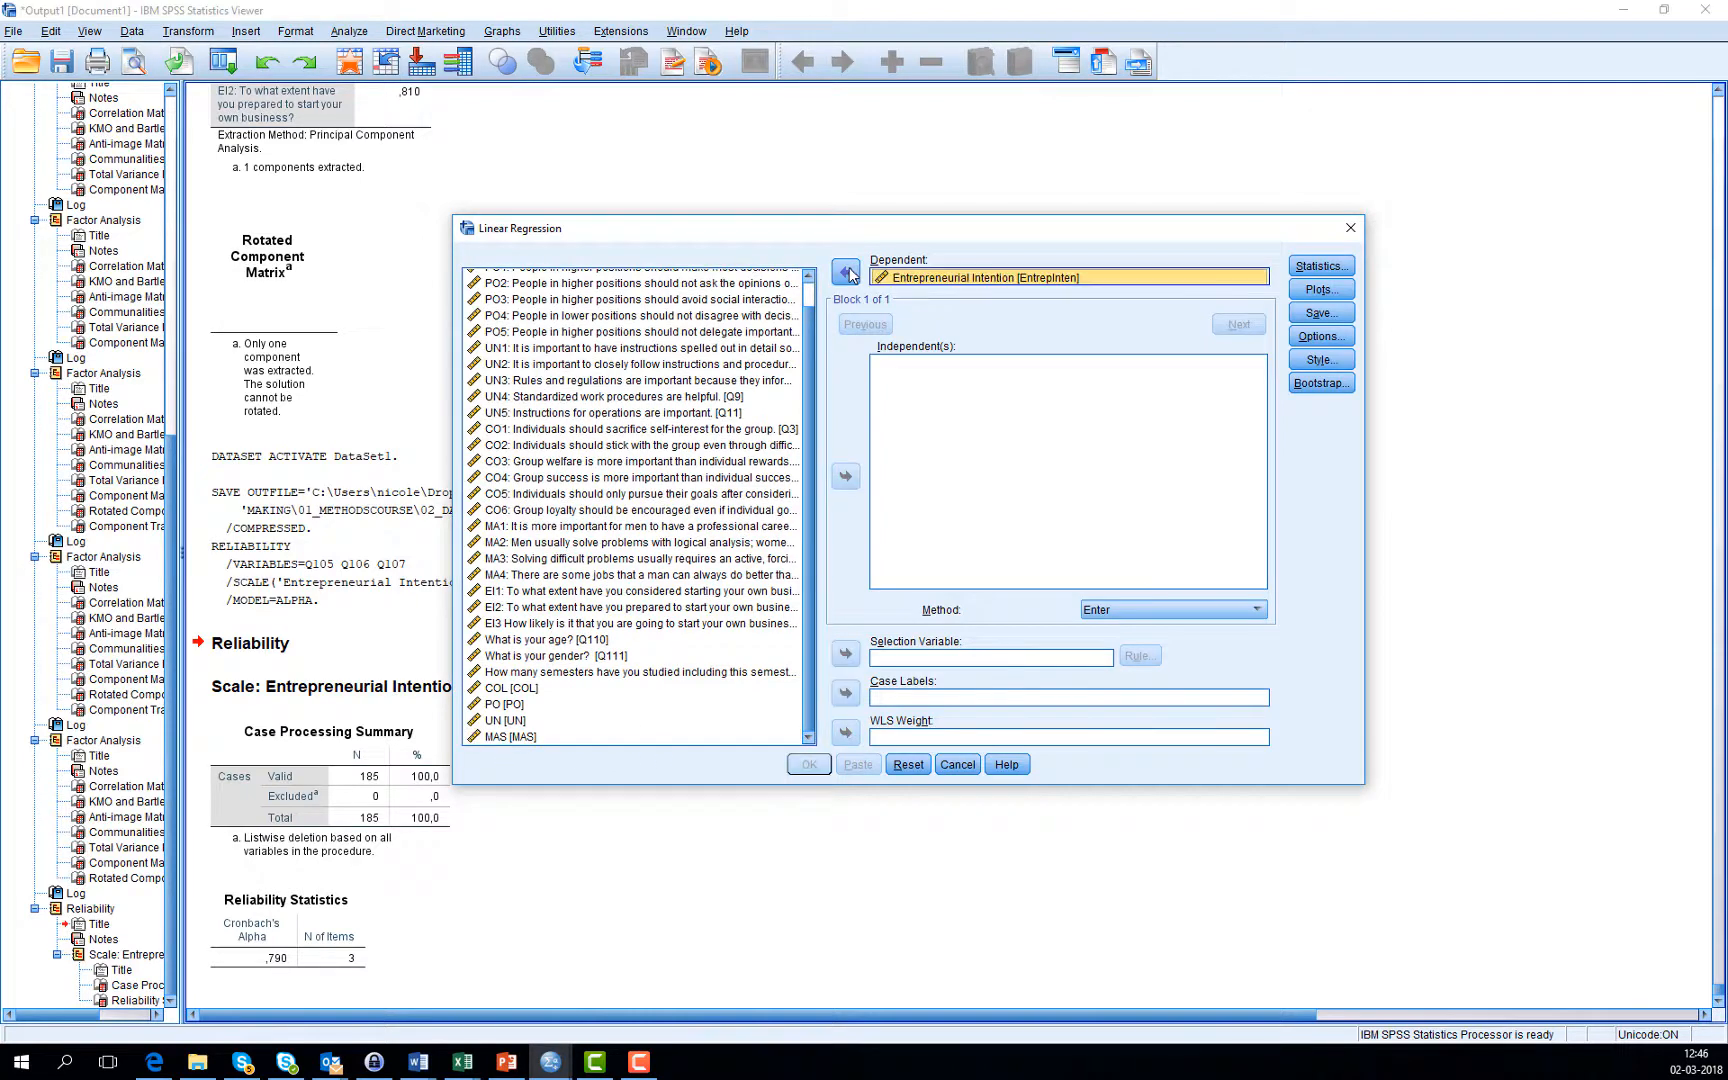
Step: Run the regression with COL, PO, UN and MAS as independent variables and review its coefficients table
click(512, 692)
shift+click(520, 737)
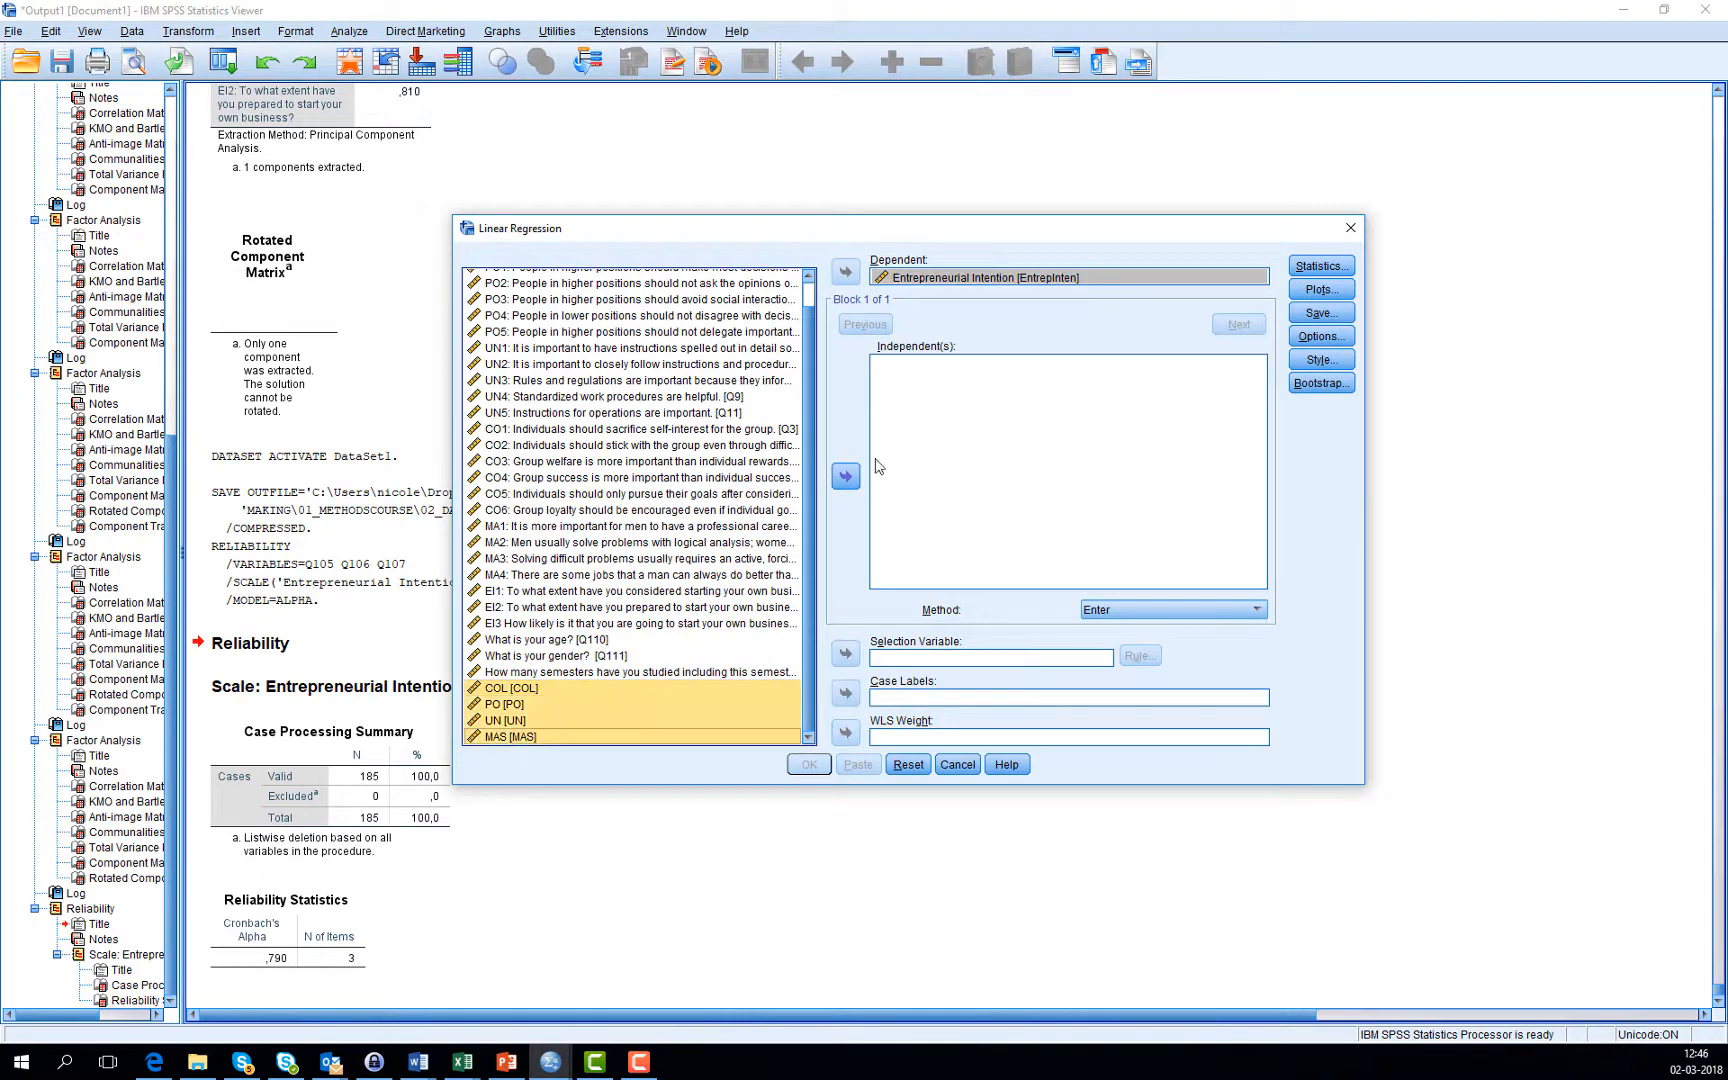
click(846, 477)
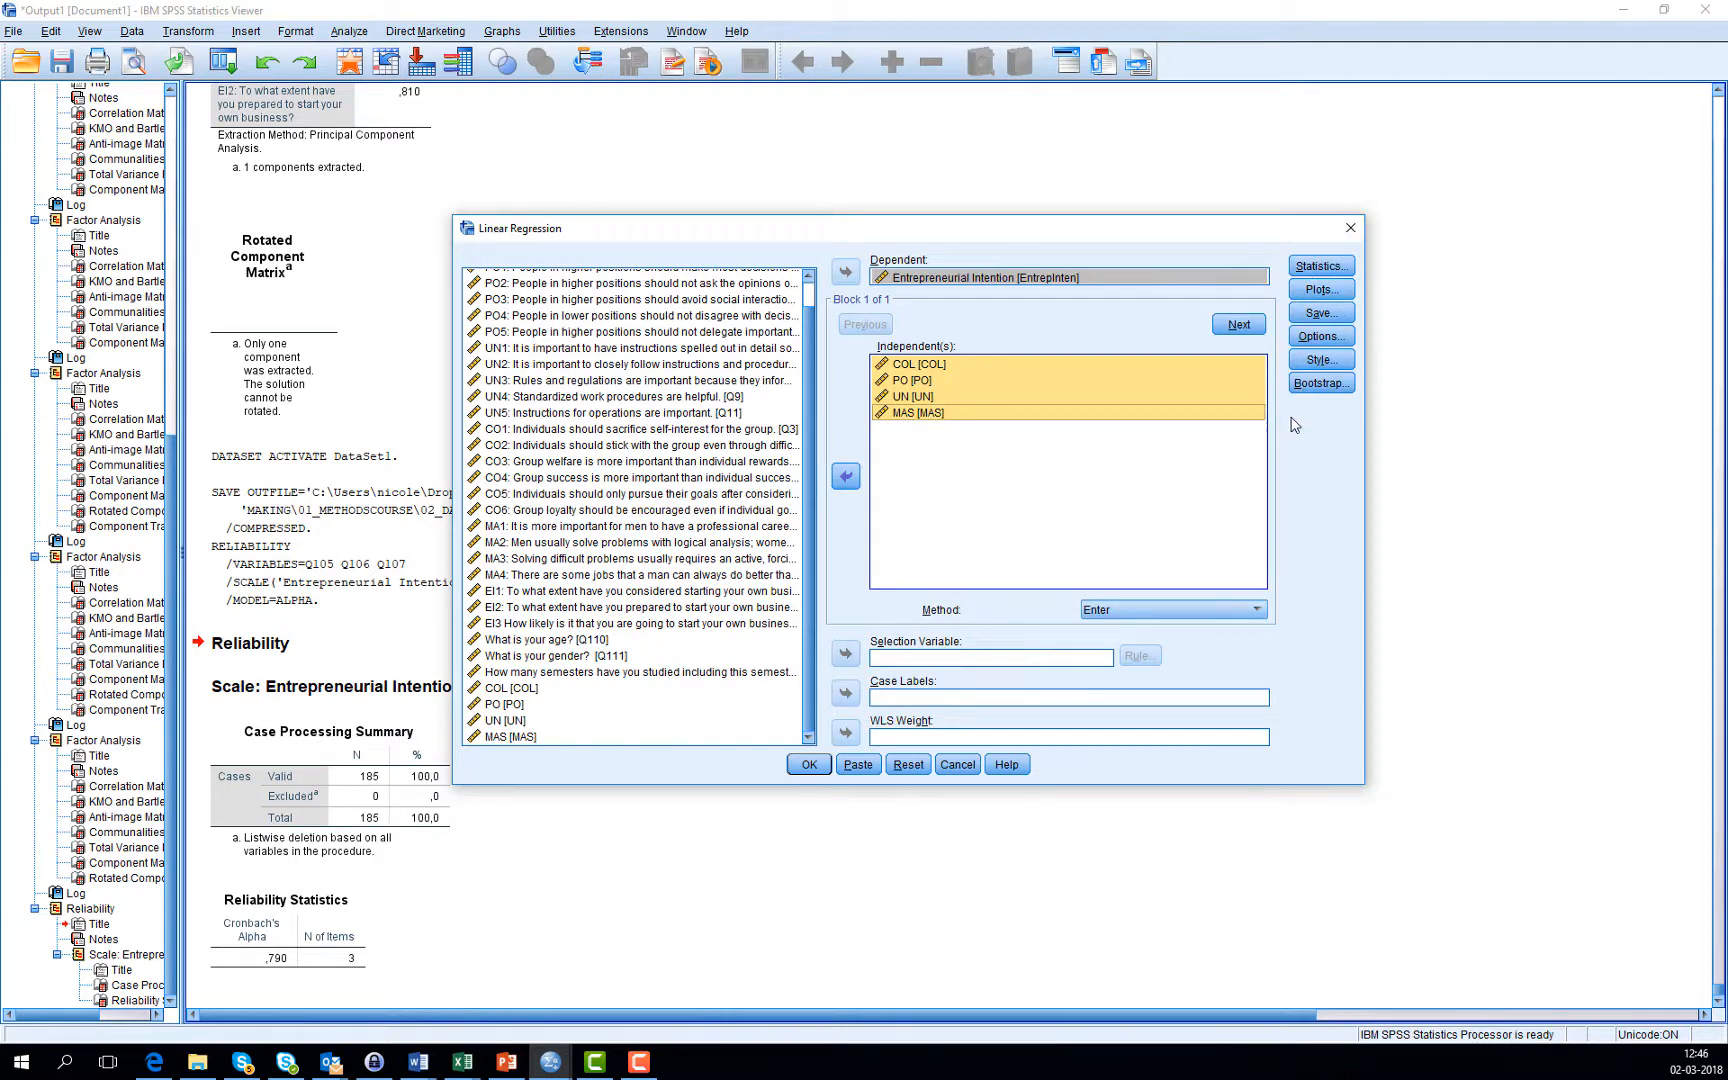
click(809, 766)
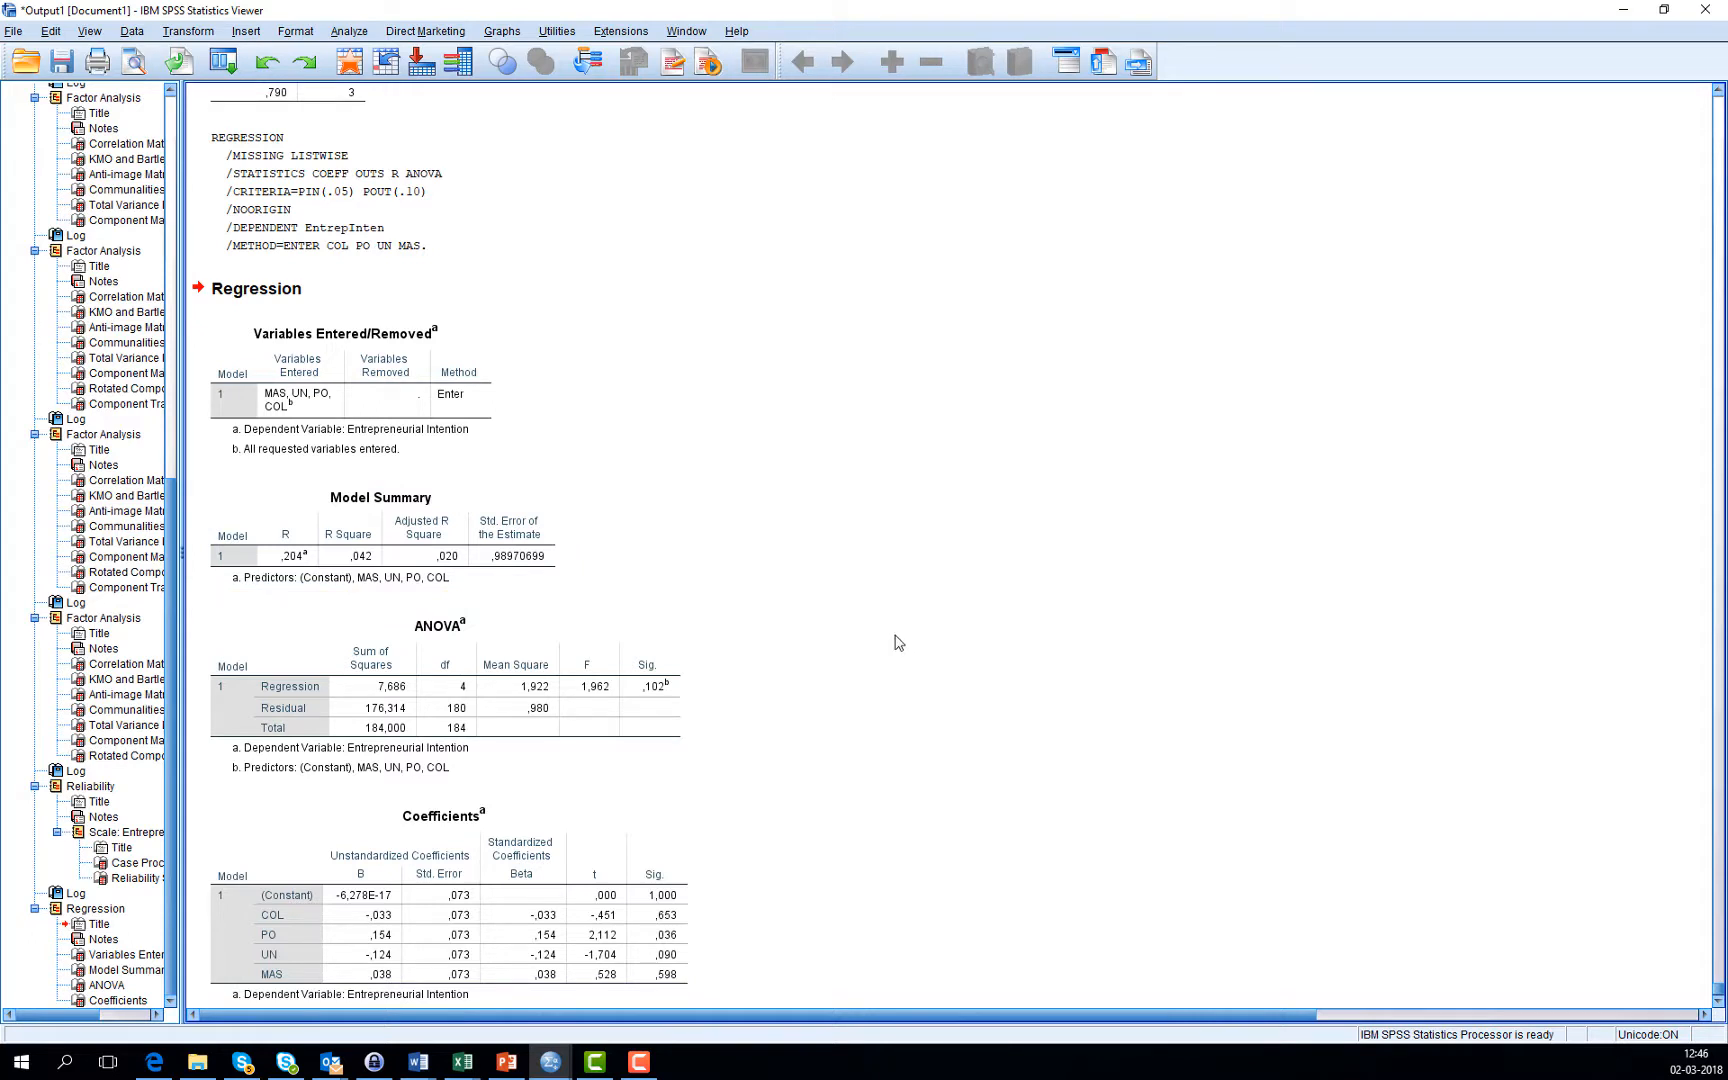
click(396, 900)
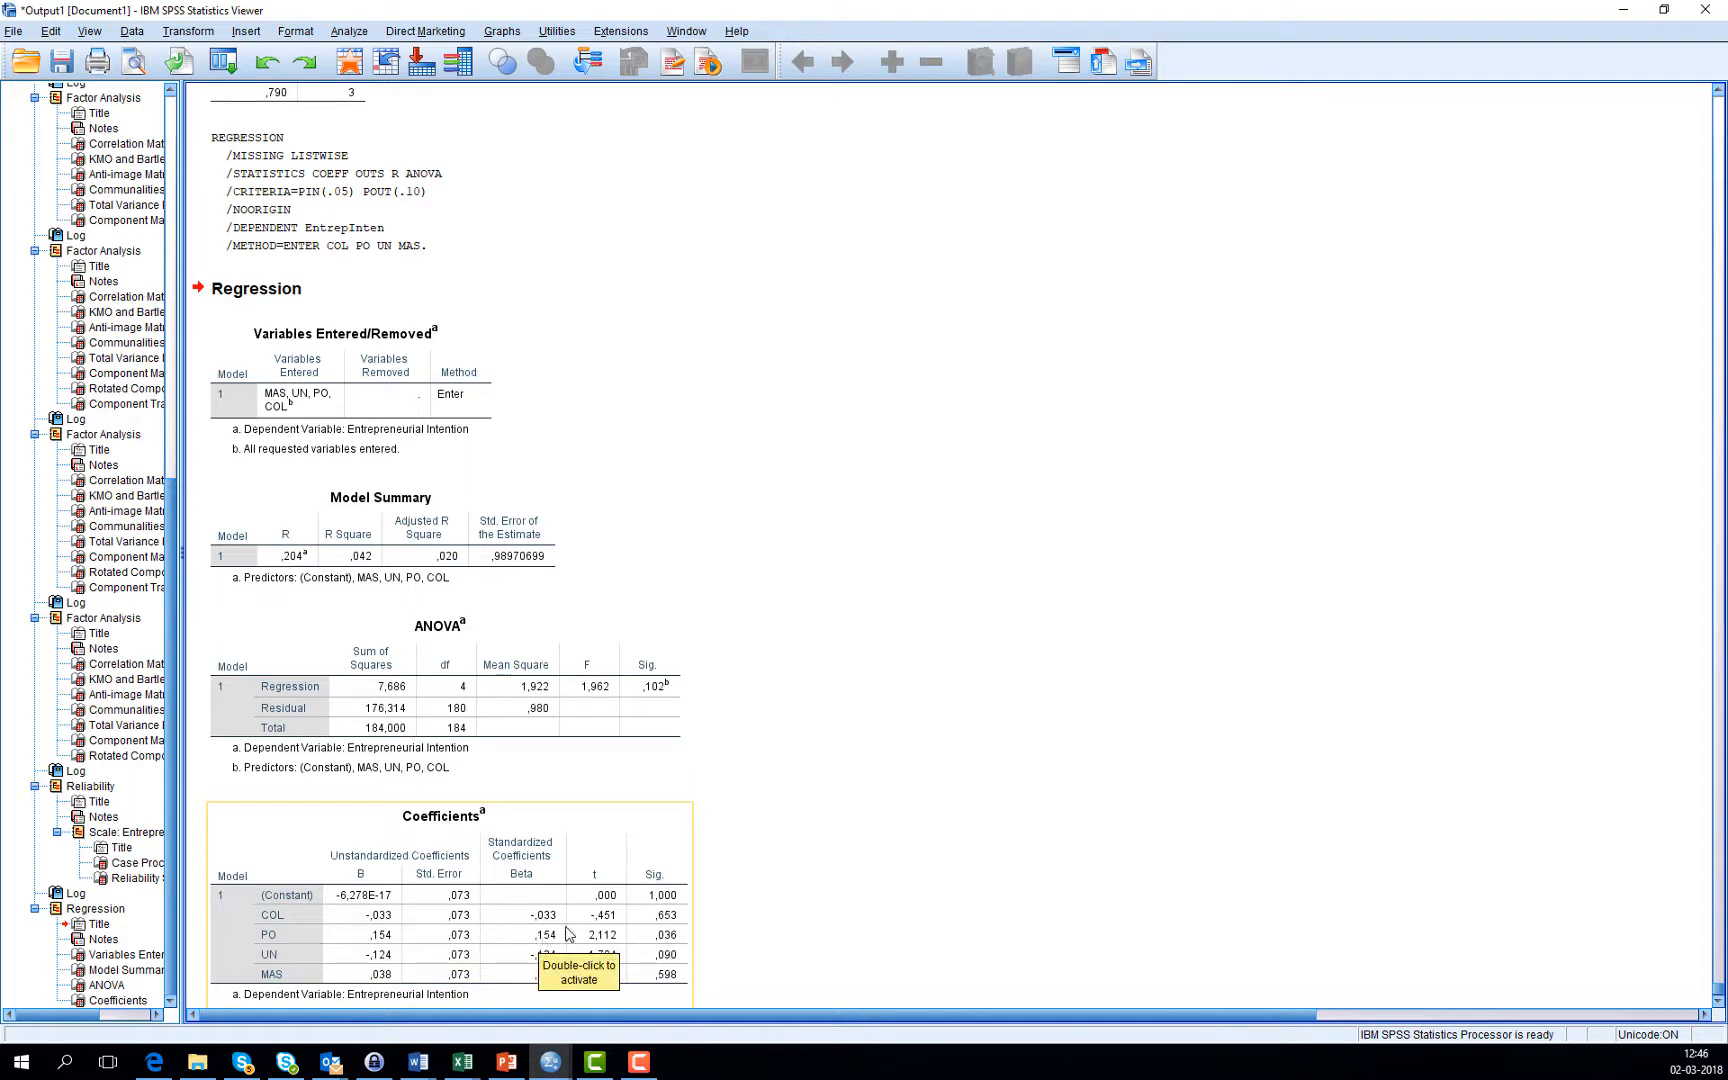
click(772, 958)
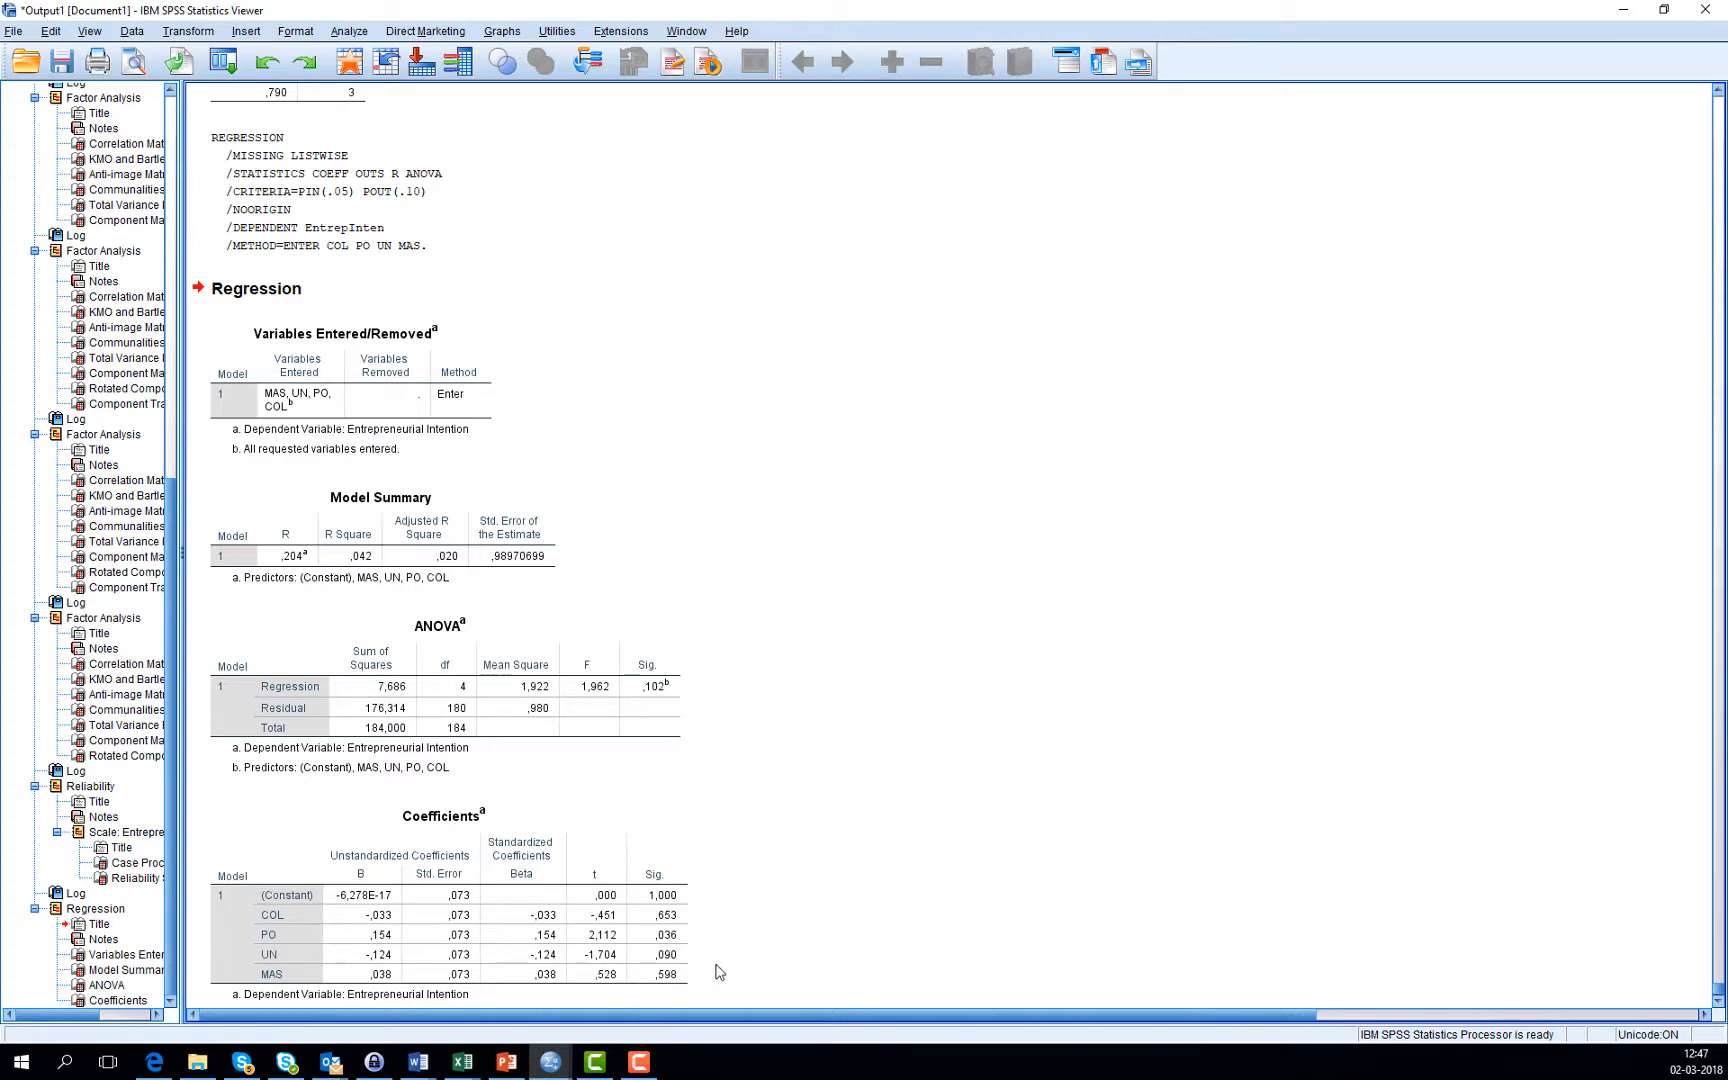
click(684, 943)
Step: Rerun the linear regression with age [Q110], gender [Q111] and semesters studied [Q114] added as independent variables
click(360, 32)
mouse_move(420, 219)
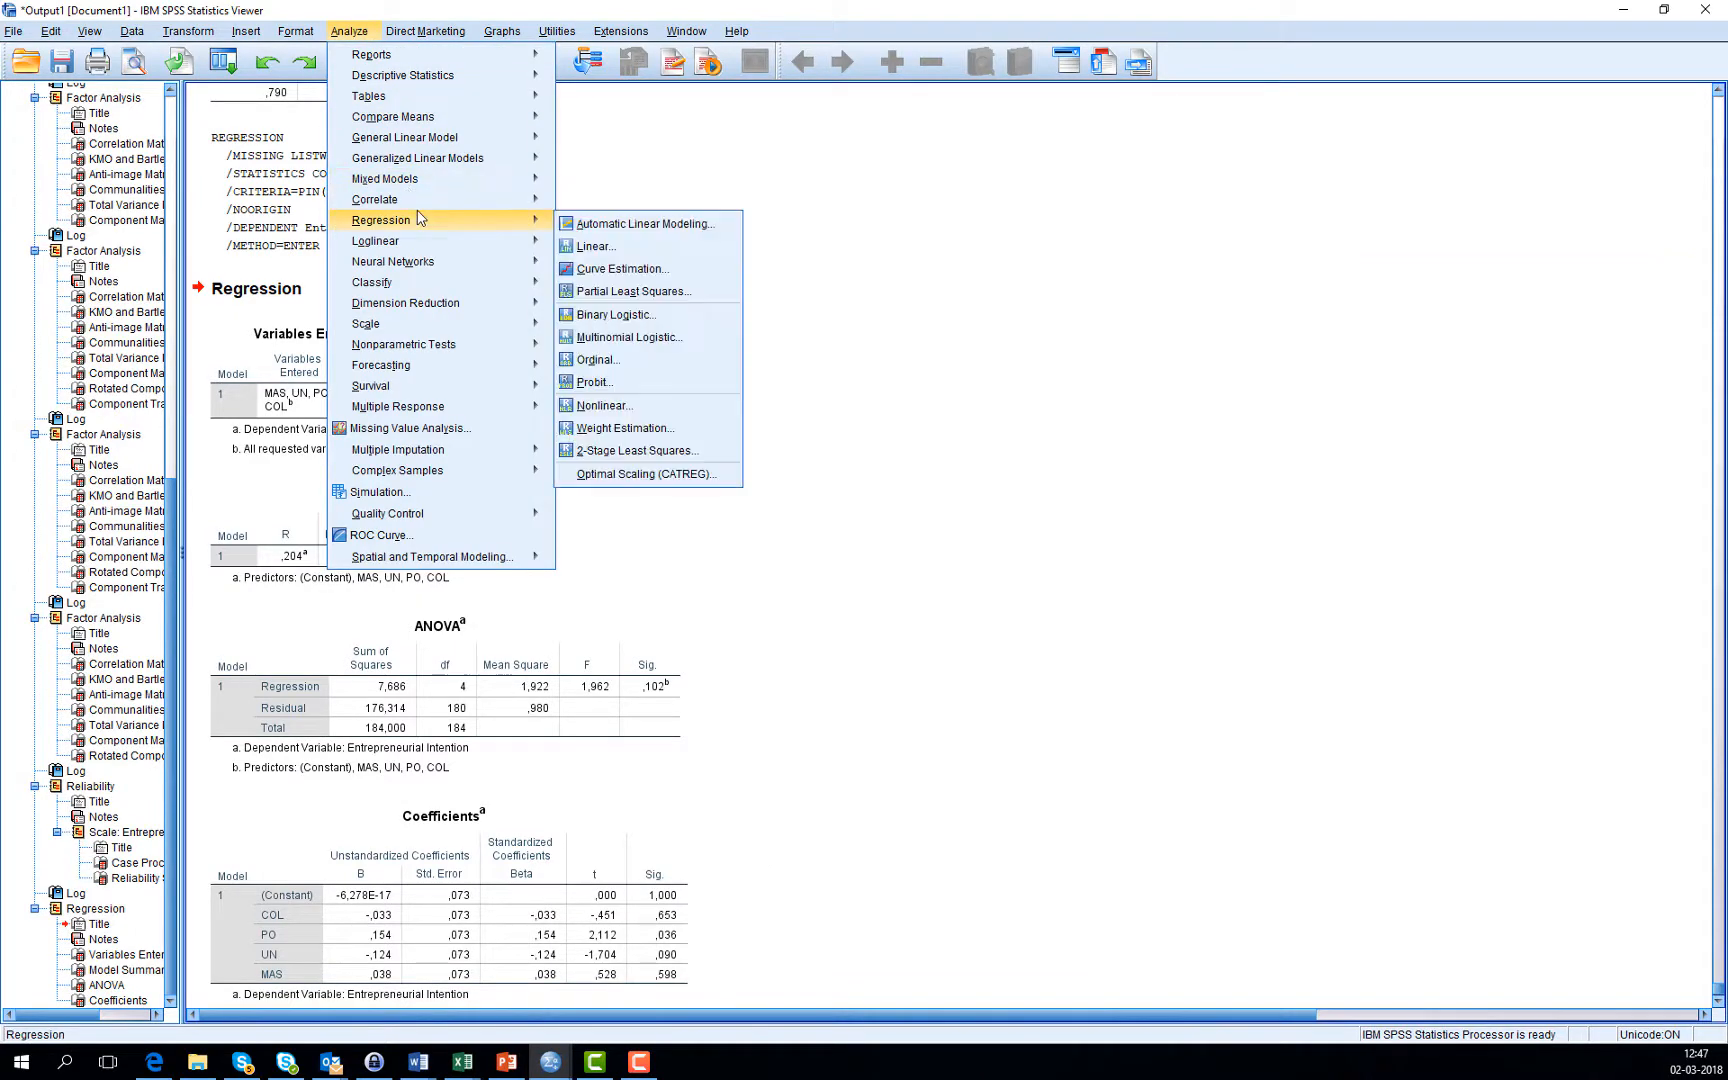
click(603, 251)
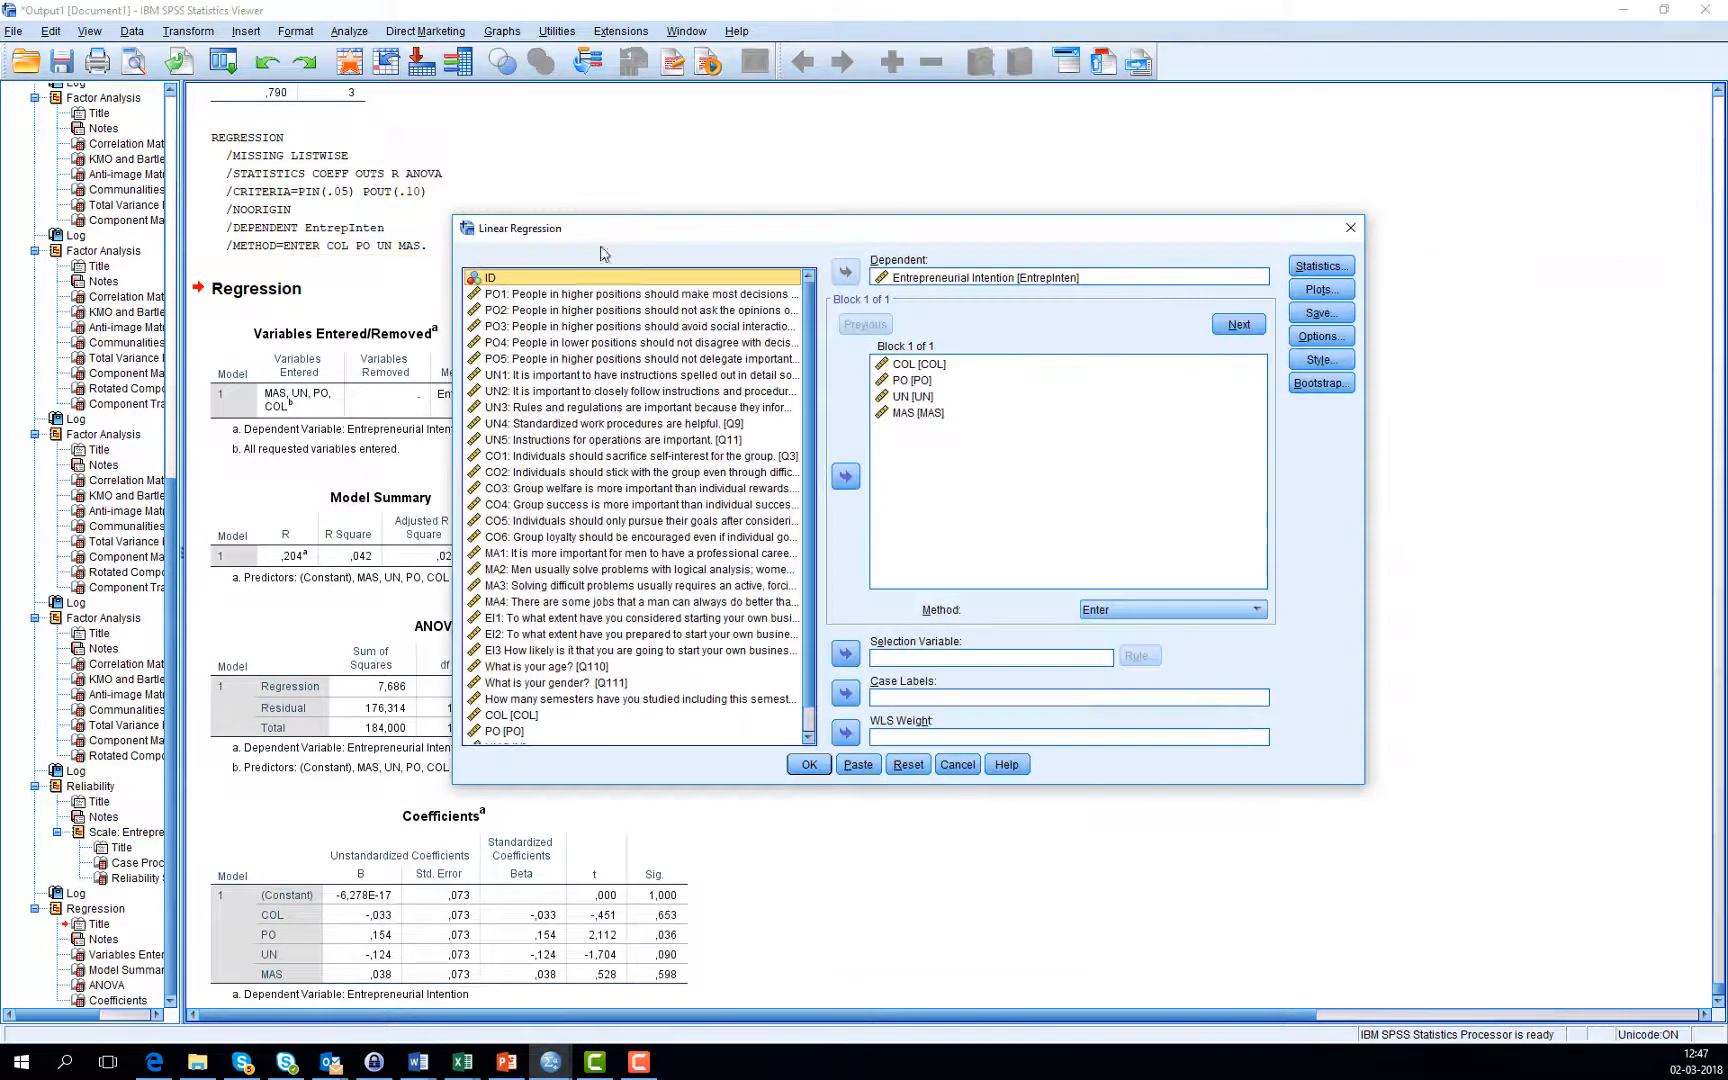
double_click(545, 667)
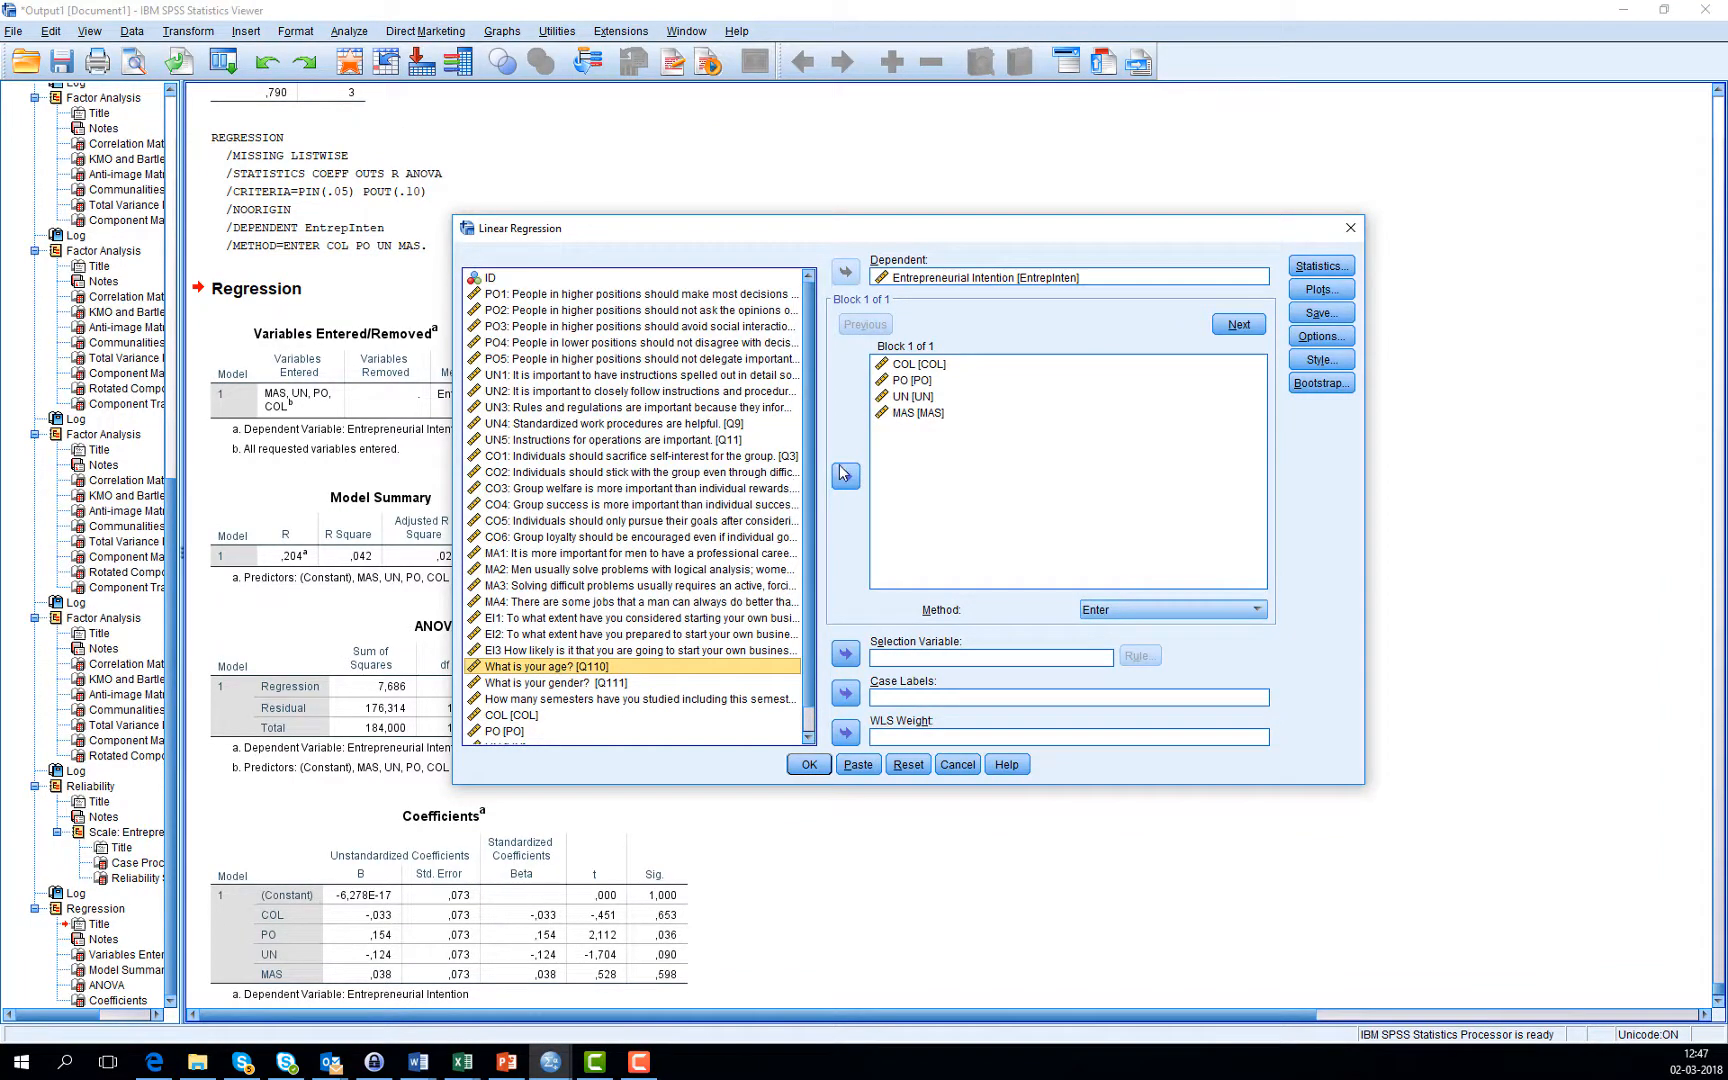
double_click(565, 685)
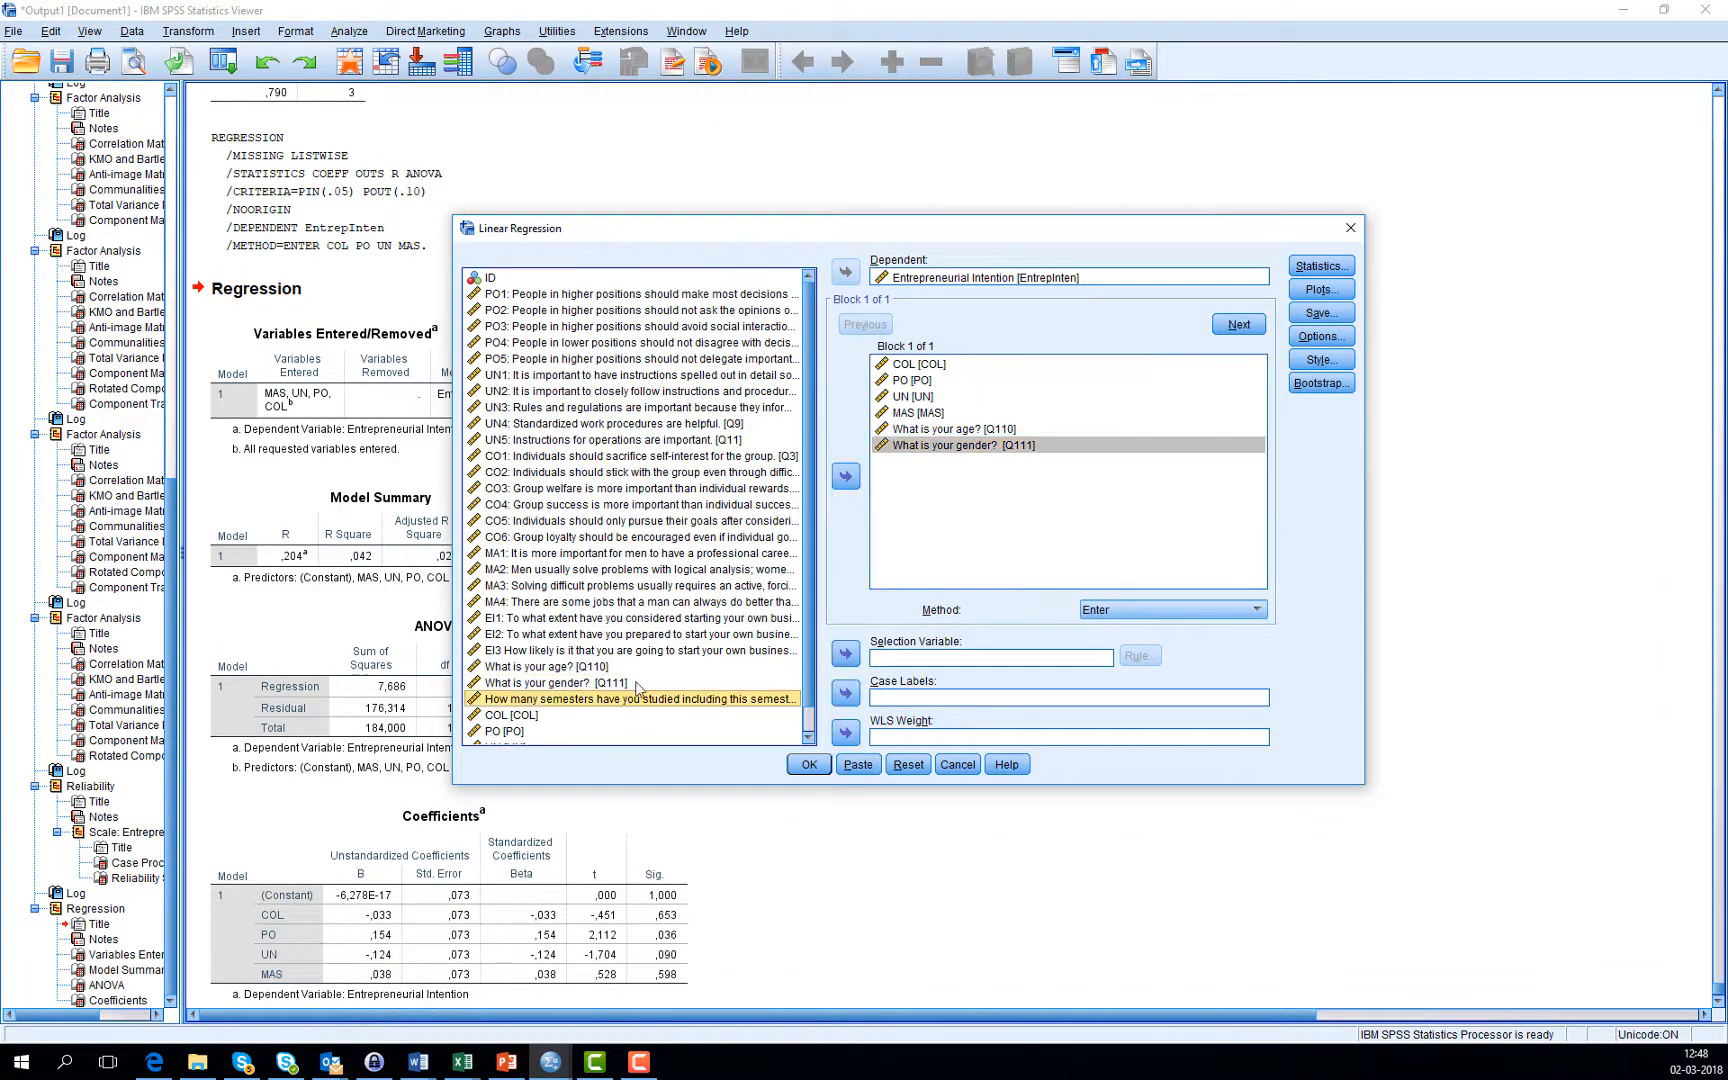
click(848, 480)
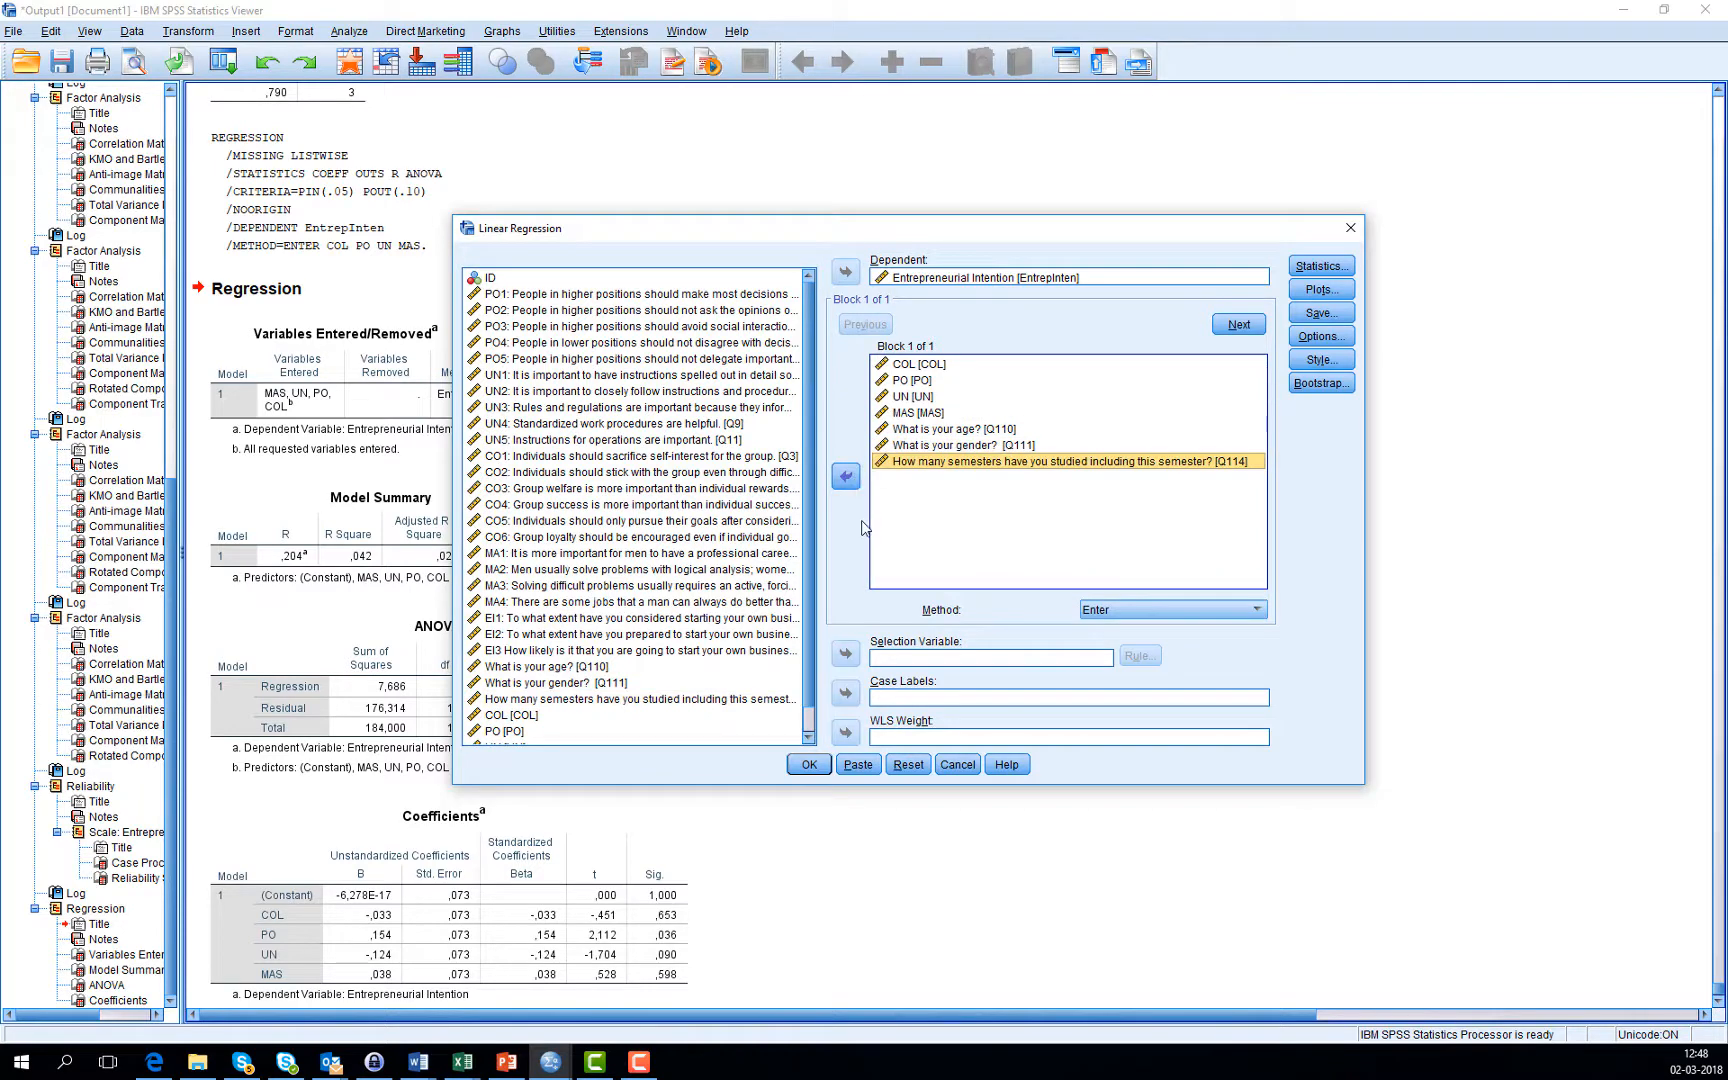
click(812, 766)
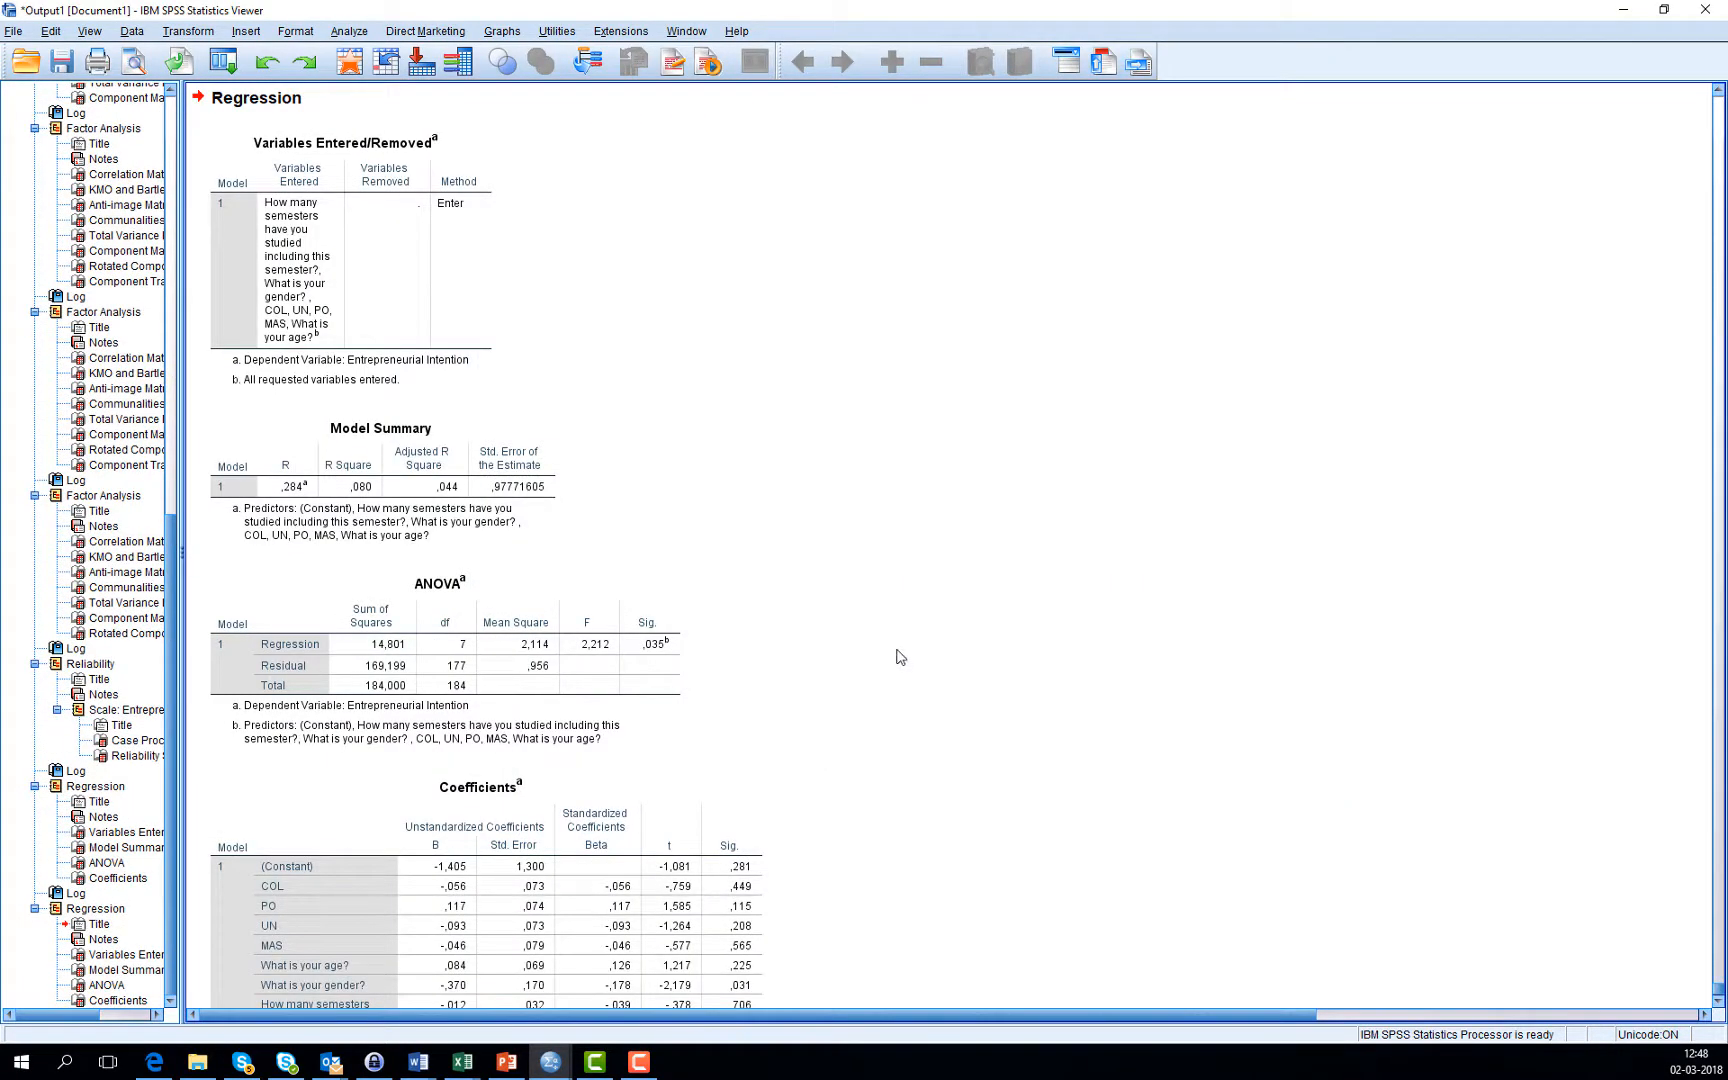
scroll(899, 657, down, 2)
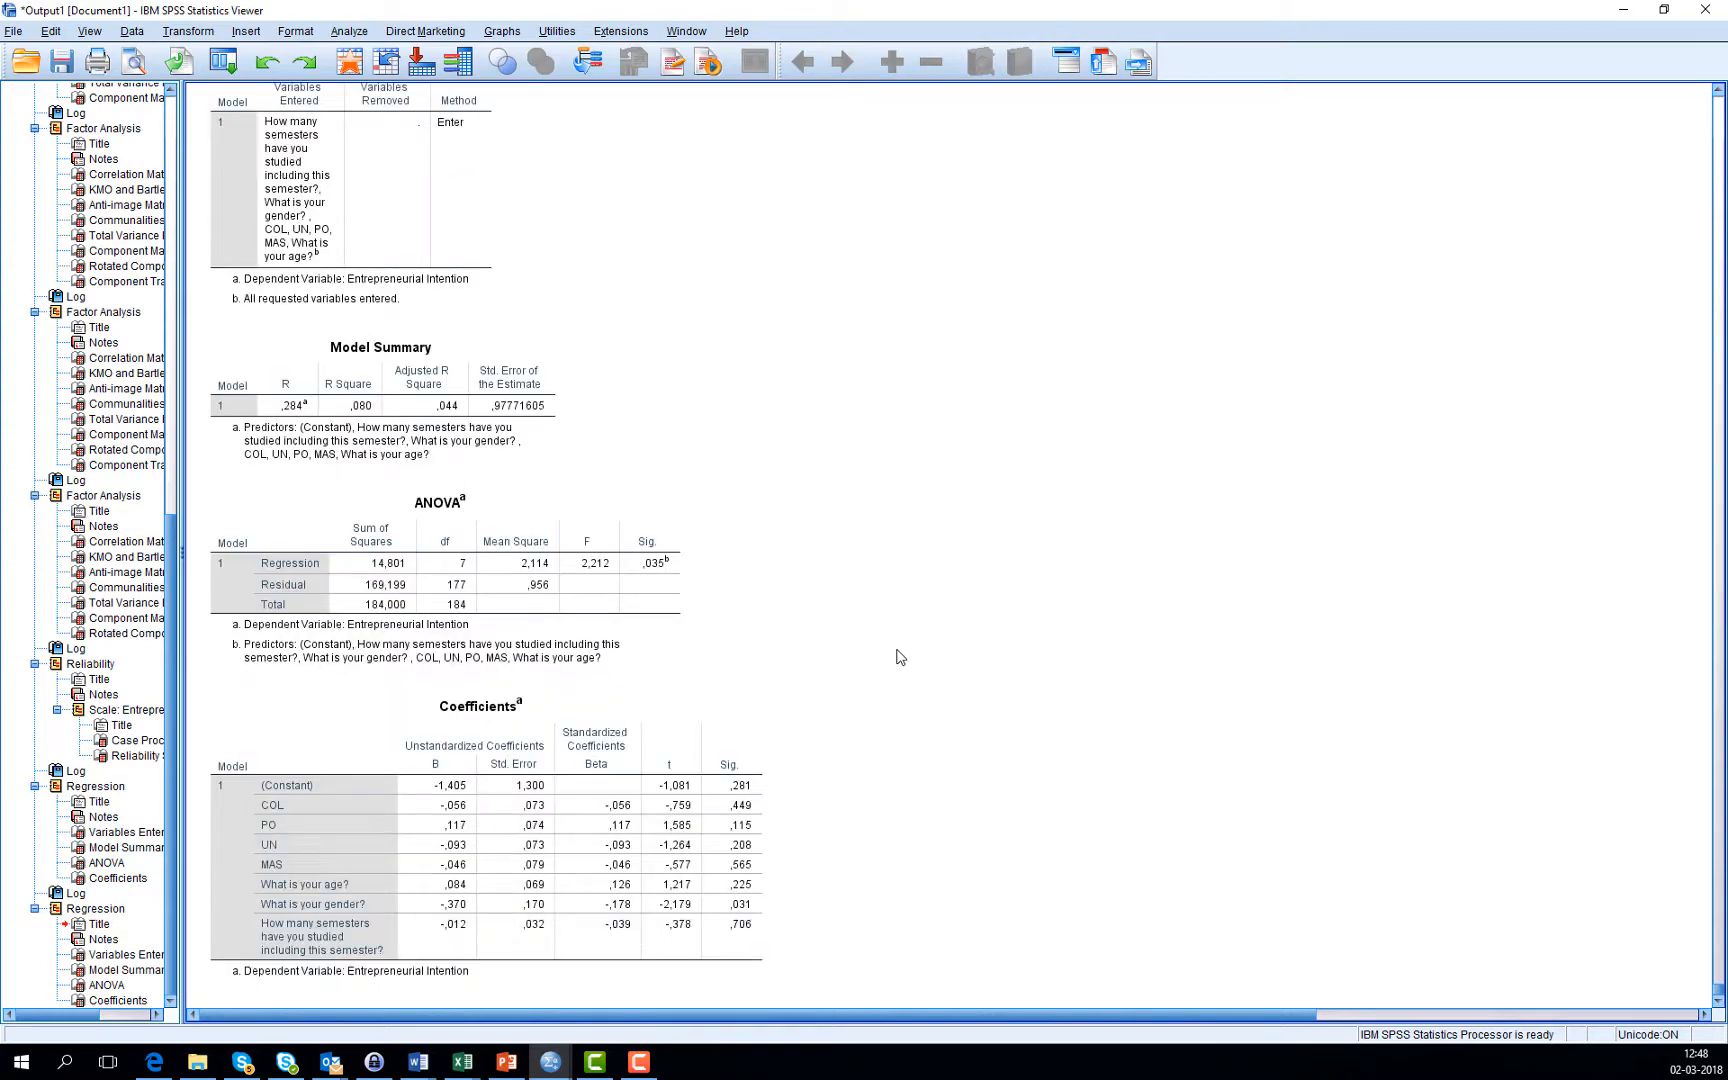